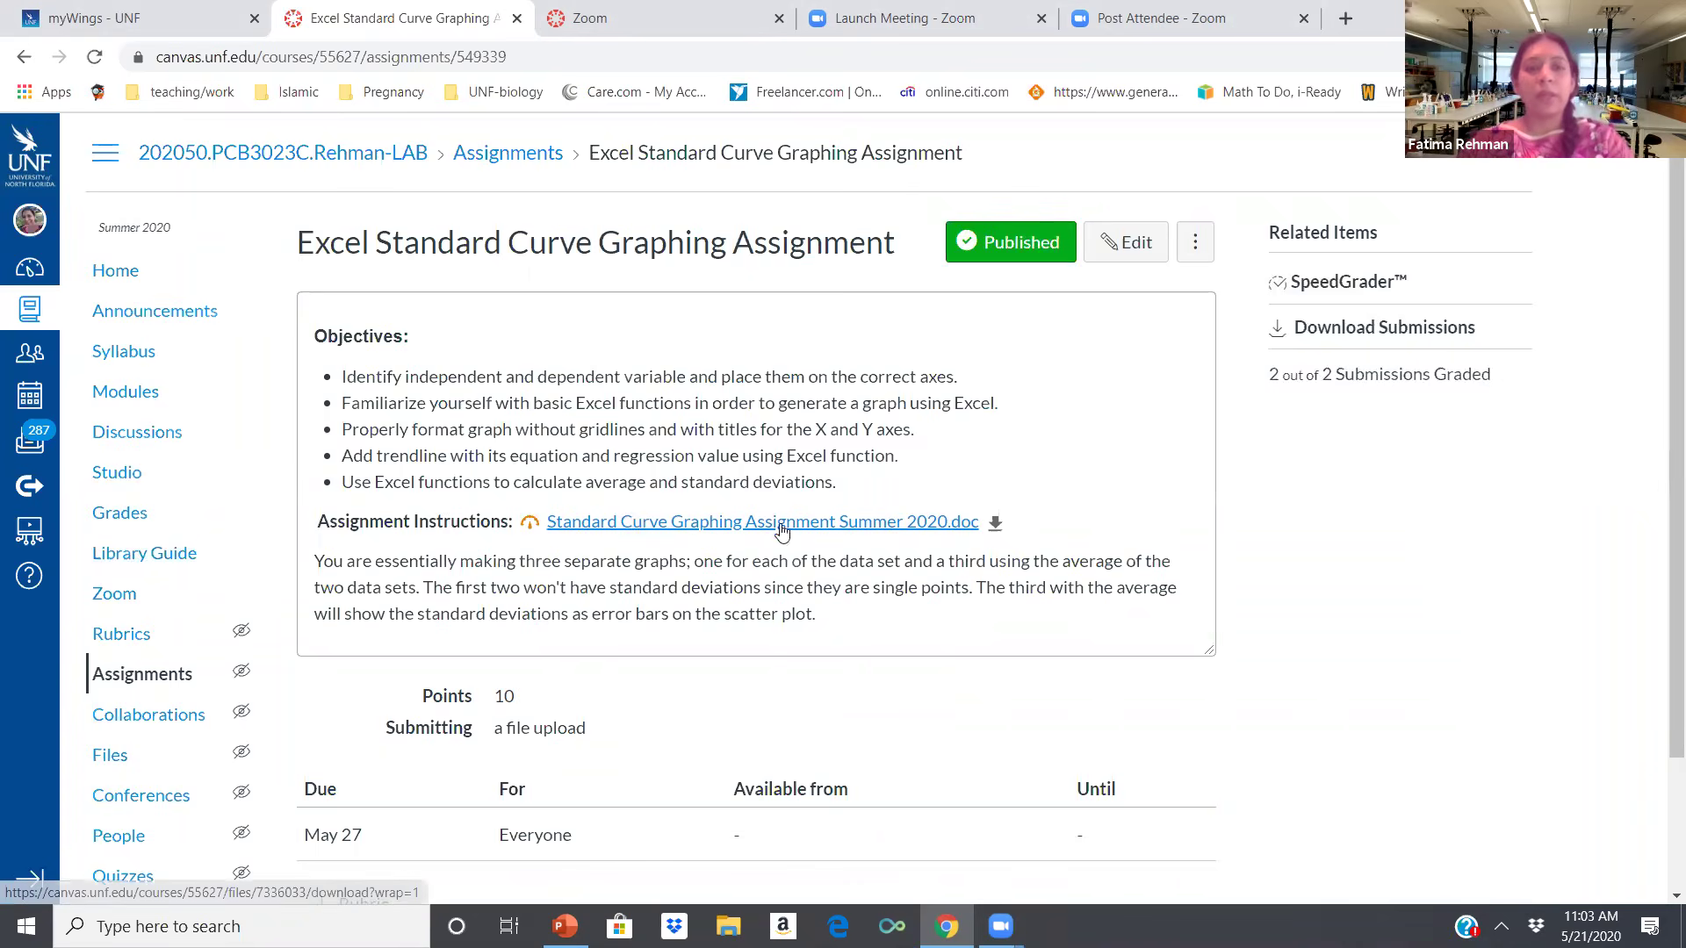
Download the Standard Curve Graphing Assignment Summer 2020 document, open it in Word and enable editing.
{"action": "left_click", "coordinate": [945, 527]}
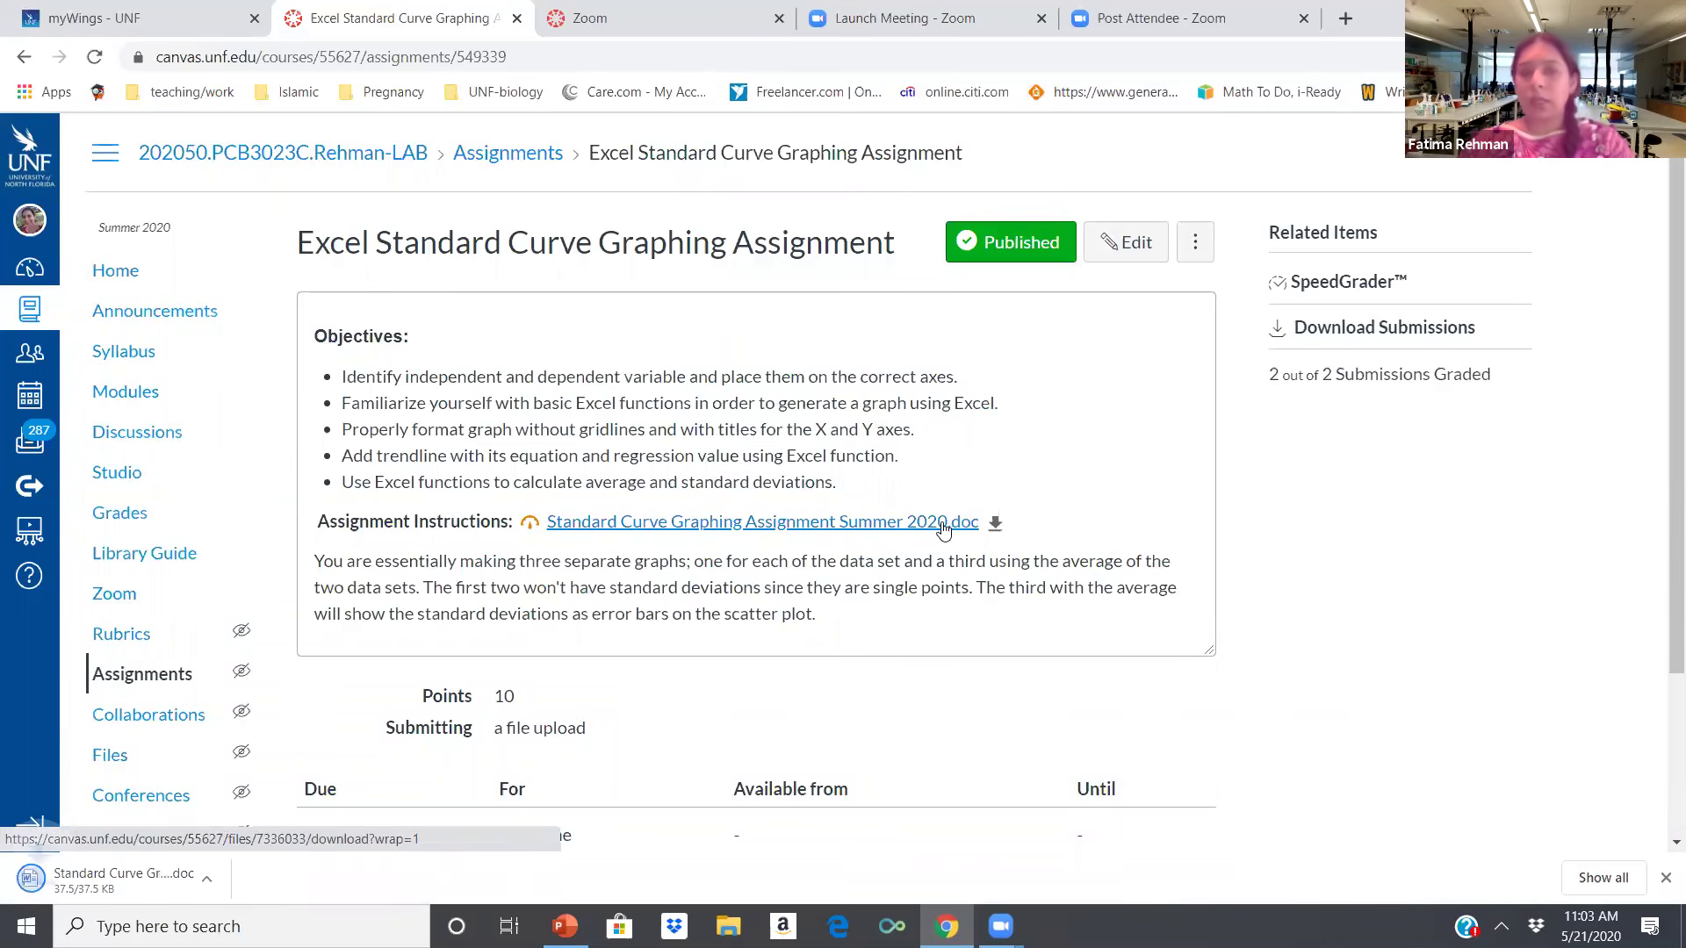
{"action": "left_click", "coordinate": [97, 876]}
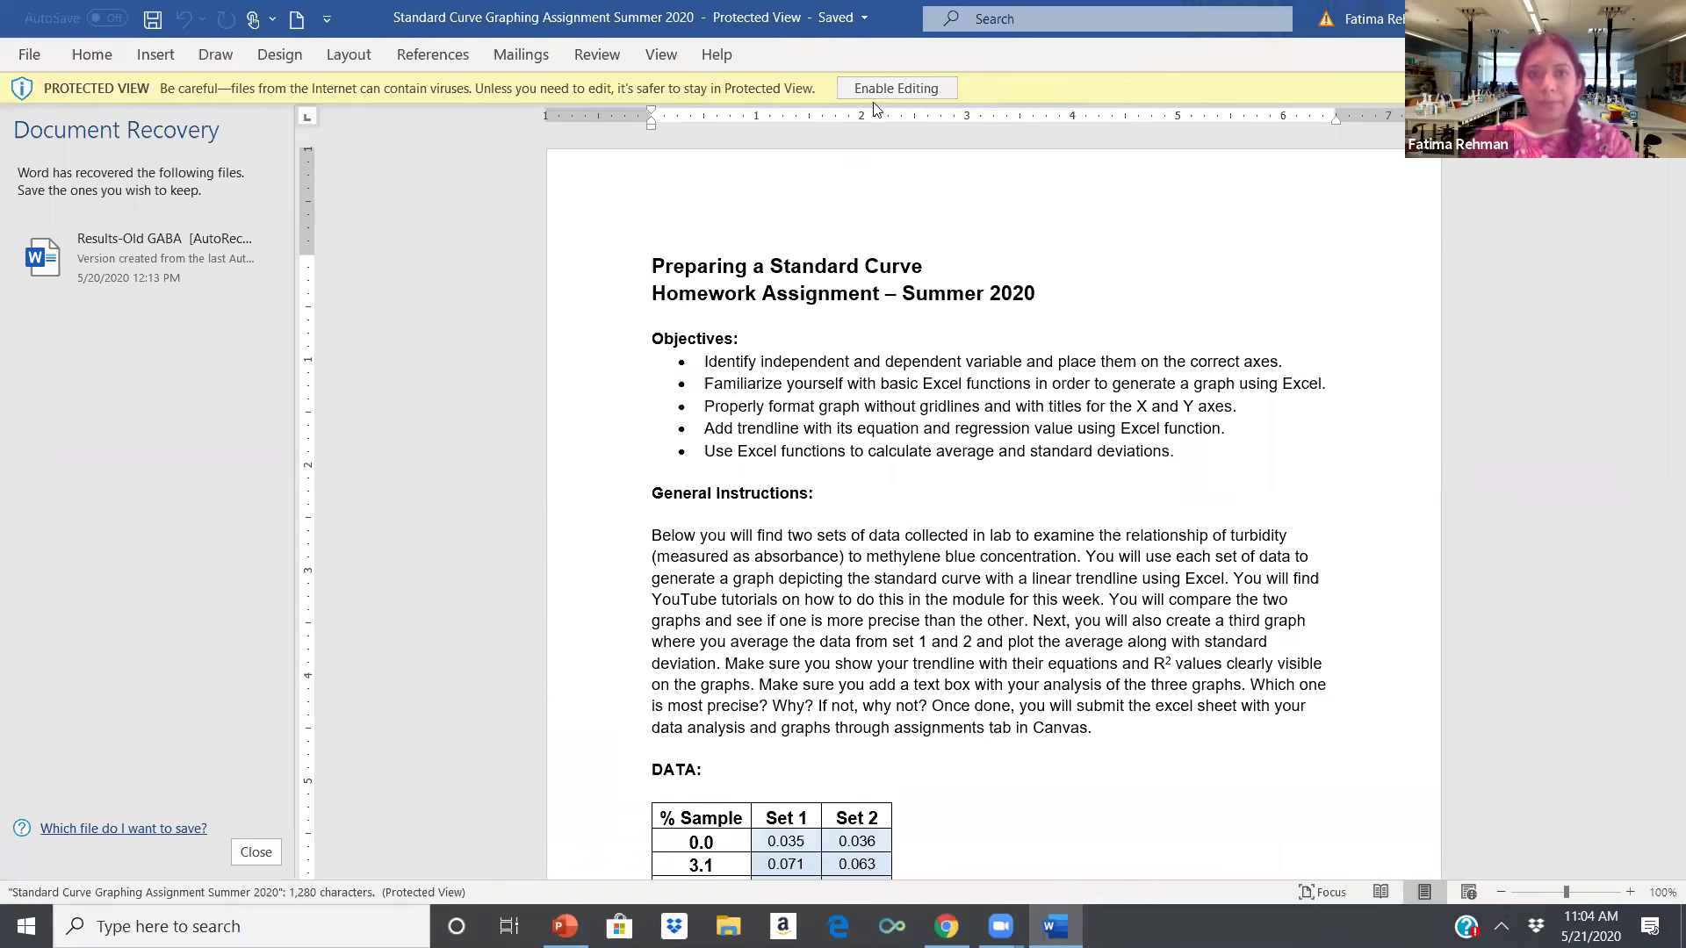
{"action": "left_click", "coordinate": [879, 92]}
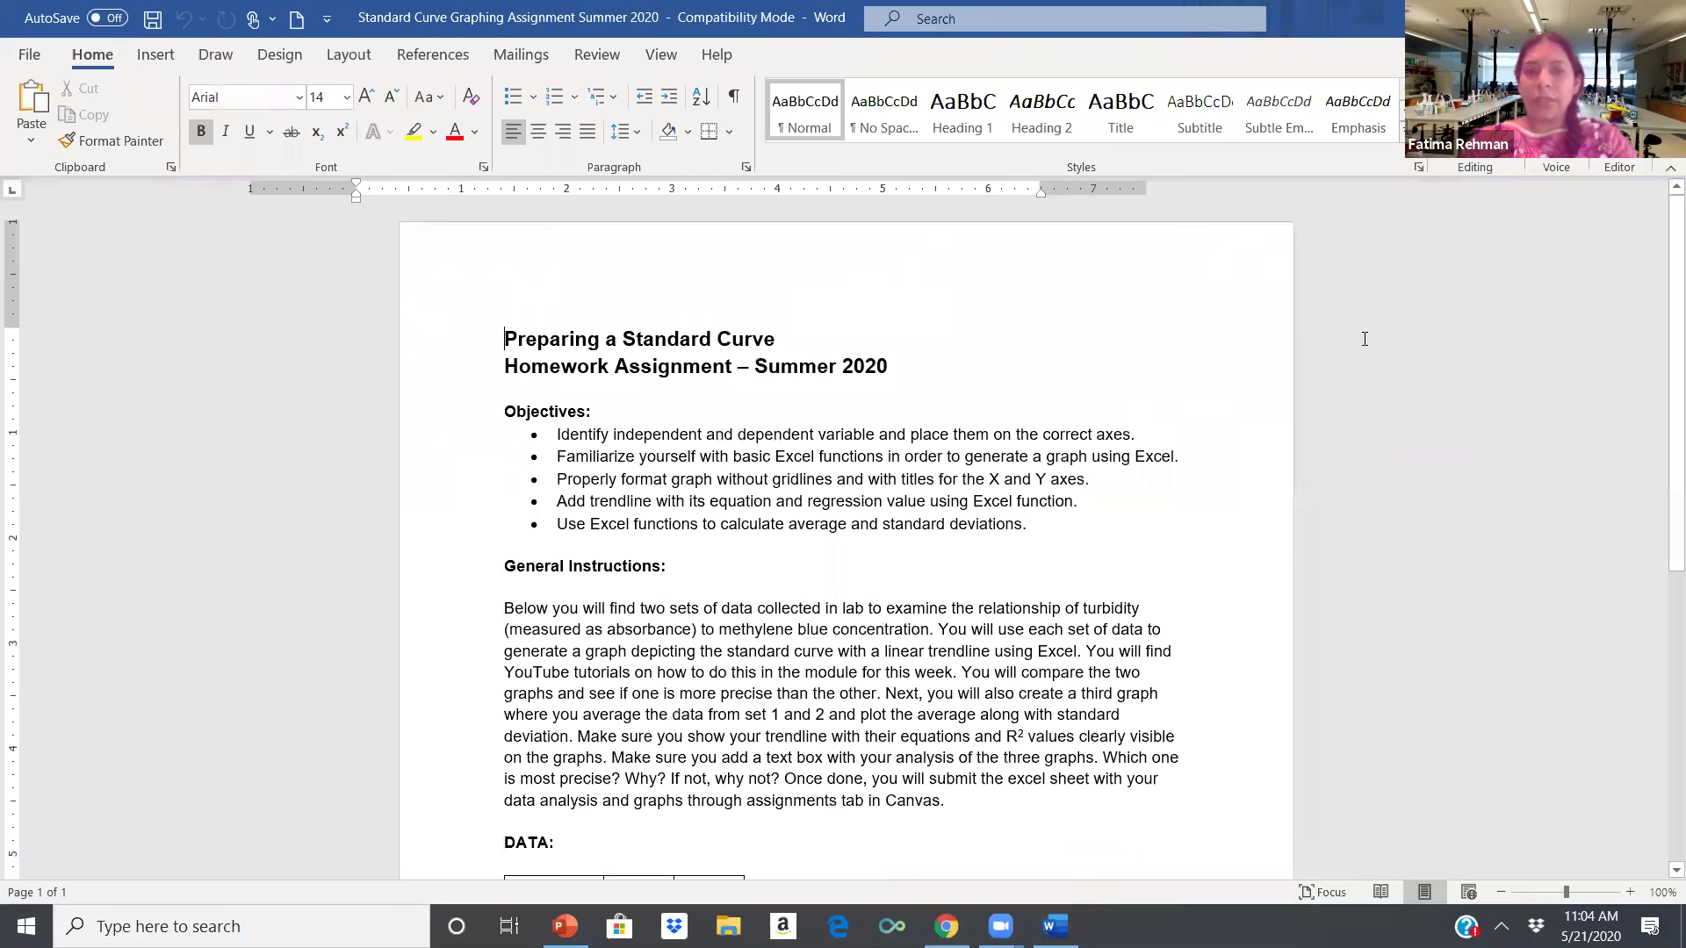
Copy the entire % Sample, Set 1 and Set 2 table under the DATA heading.
{"action": "left_click", "coordinate": [814, 496]}
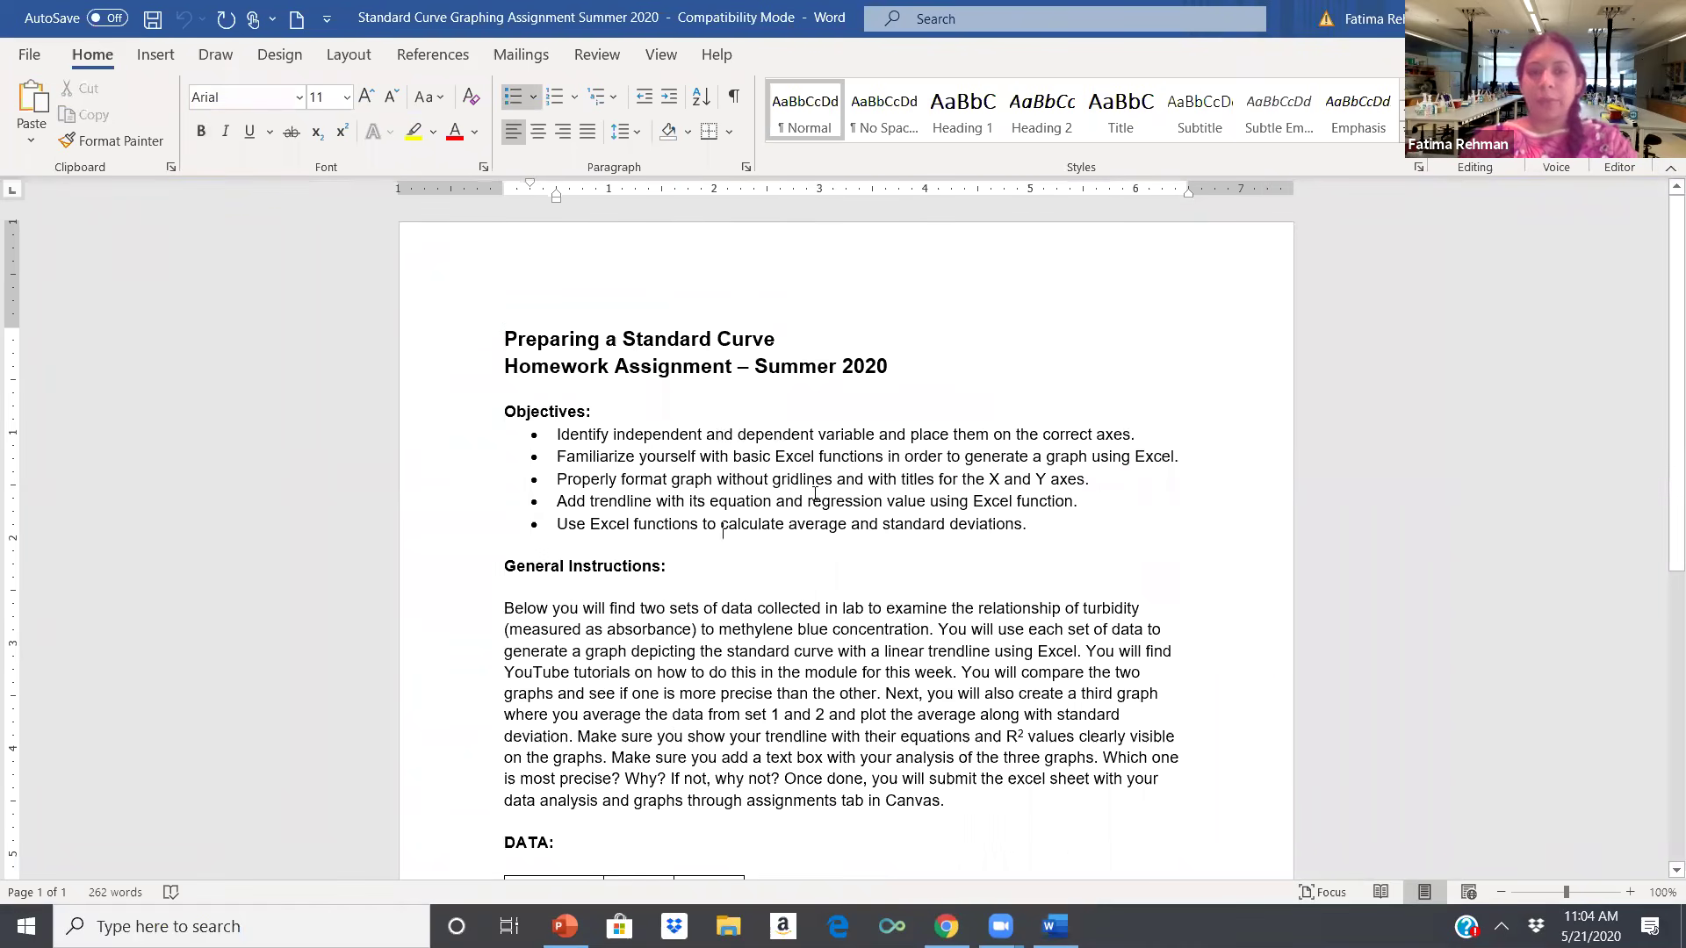
{"action": "key", "text": "Down"}
{"action": "key", "text": "Down"}
{"action": "key", "text": "Down"}
{"action": "key", "text": "Down"}
{"action": "key", "text": "Down"}
{"action": "key", "text": "Down"}
{"action": "key", "text": "Down"}
{"action": "key", "text": "Down"}
{"action": "key", "text": "Down"}
{"action": "key", "text": "Down"}
{"action": "key", "text": "Down"}
{"action": "key", "text": "Down"}
{"action": "key", "text": "Down"}
{"action": "key", "text": "Down"}
{"action": "key", "text": "Down"}
{"action": "key", "text": "Down"}
{"action": "key", "text": "Down"}
{"action": "key", "text": "Down"}
{"action": "key", "text": "Down"}
{"action": "key", "text": "Down"}
{"action": "key", "text": "Down"}
{"action": "key", "text": "Down"}
{"action": "key", "text": "Down"}
{"action": "key", "text": "Down"}
{"action": "key", "text": "Down"}
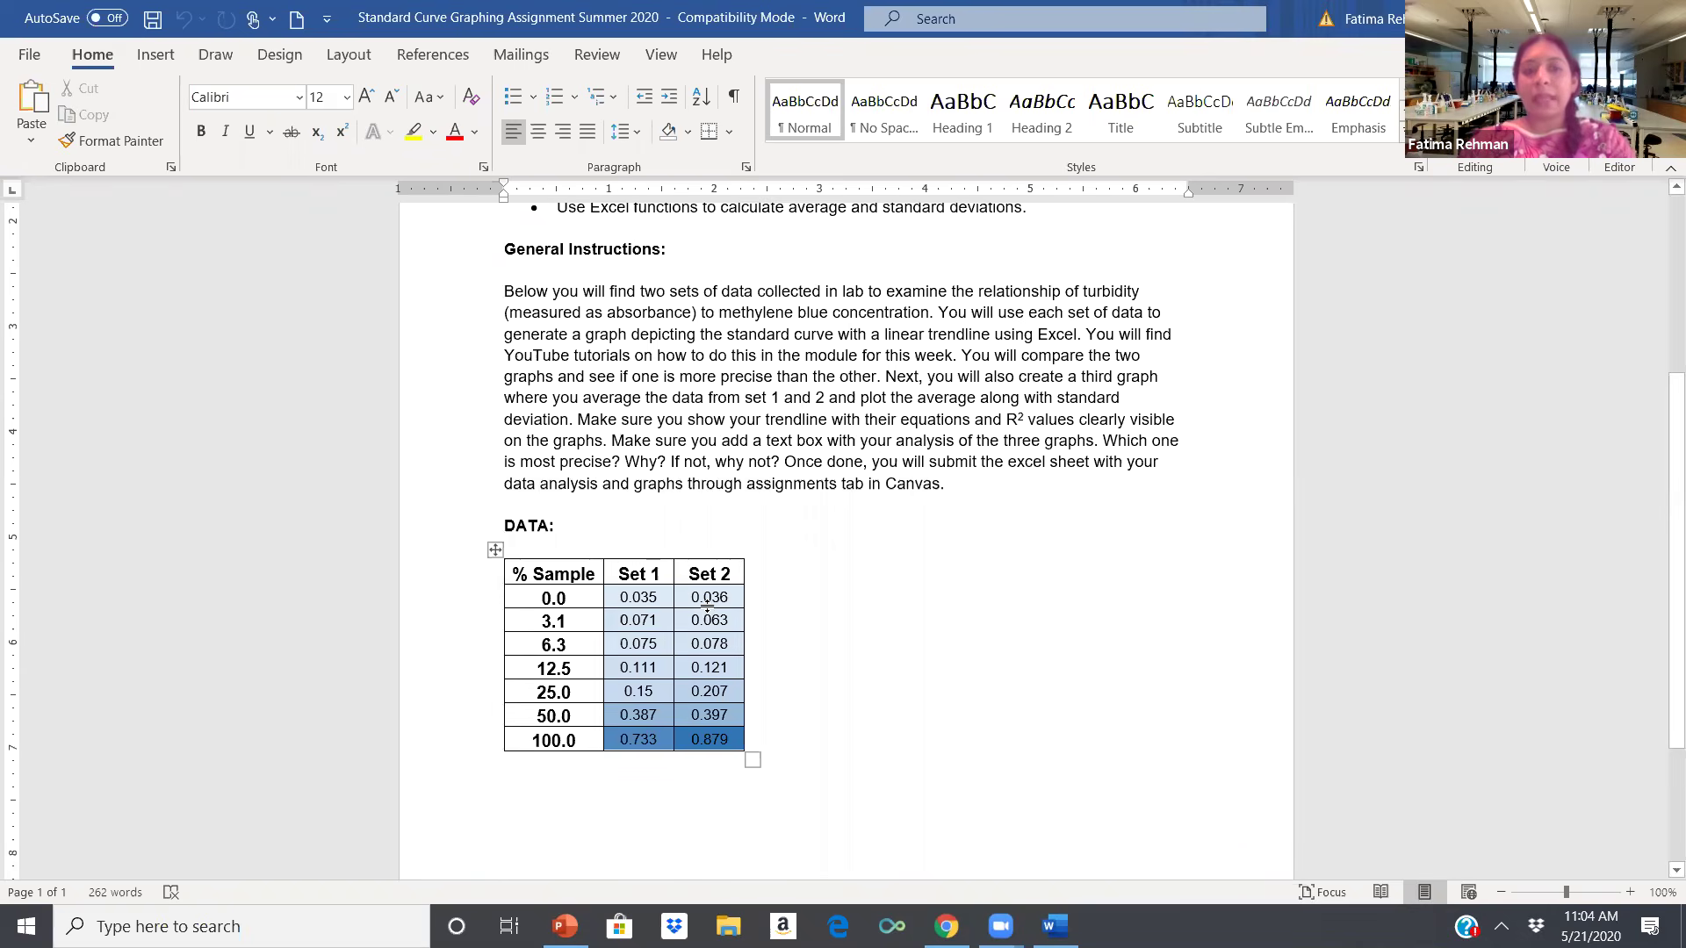
{"action": "left_click", "coordinate": [493, 550]}
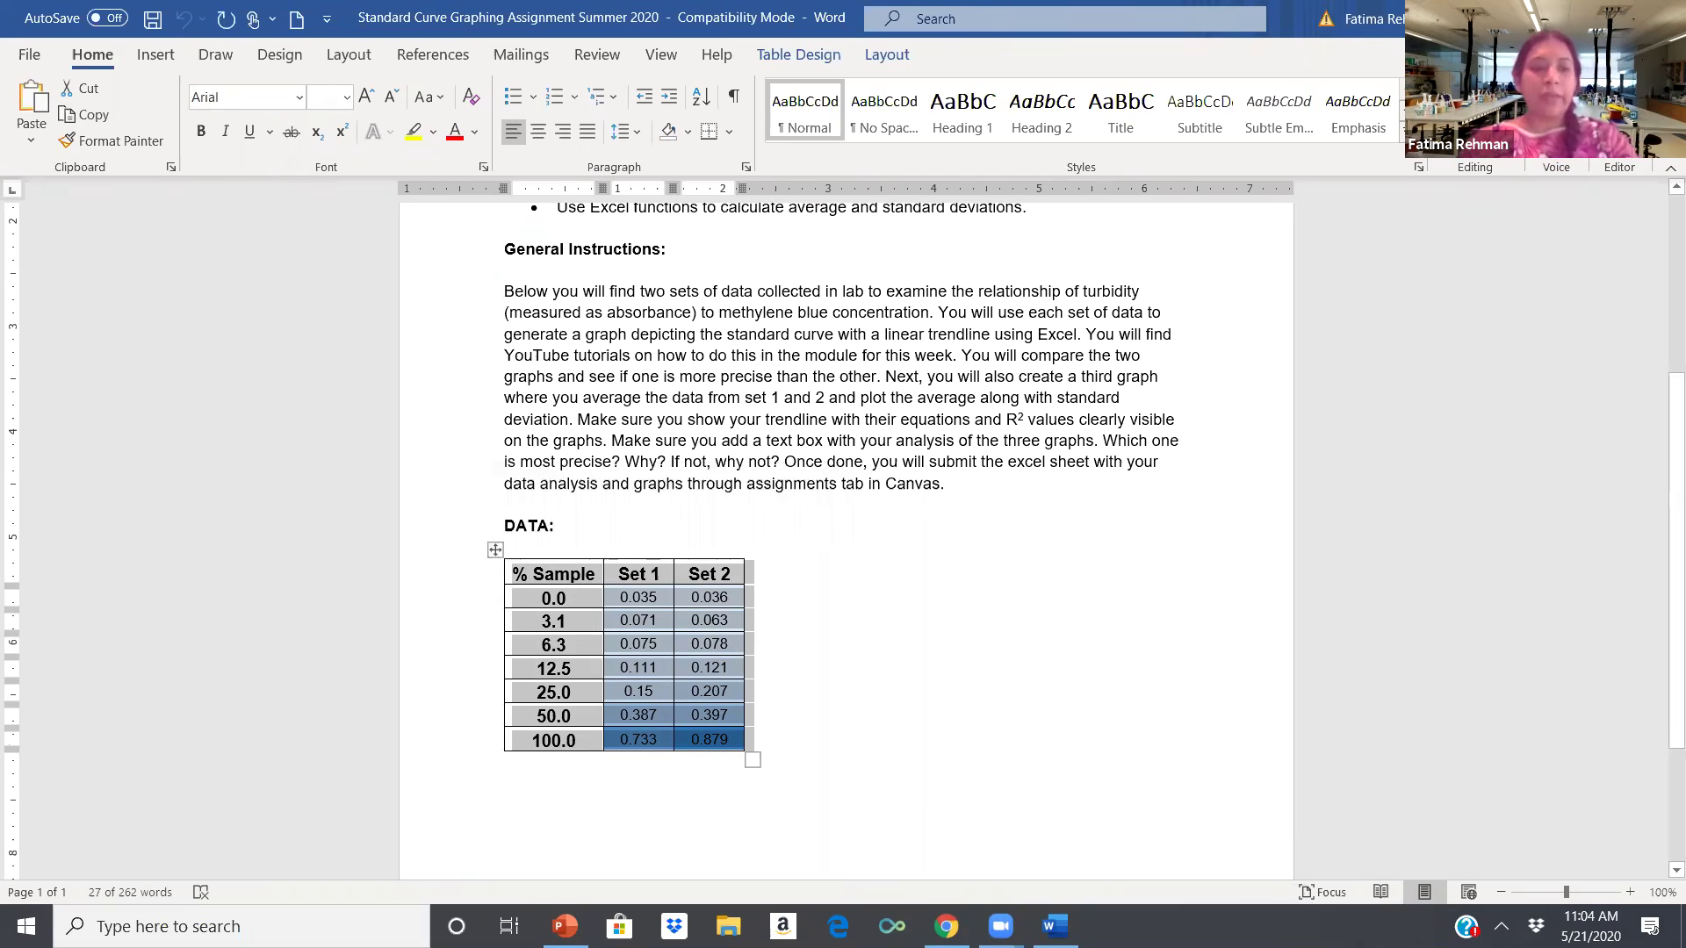
Switch to Excel and create a blank workbook.
{"action": "key", "text": "super"}
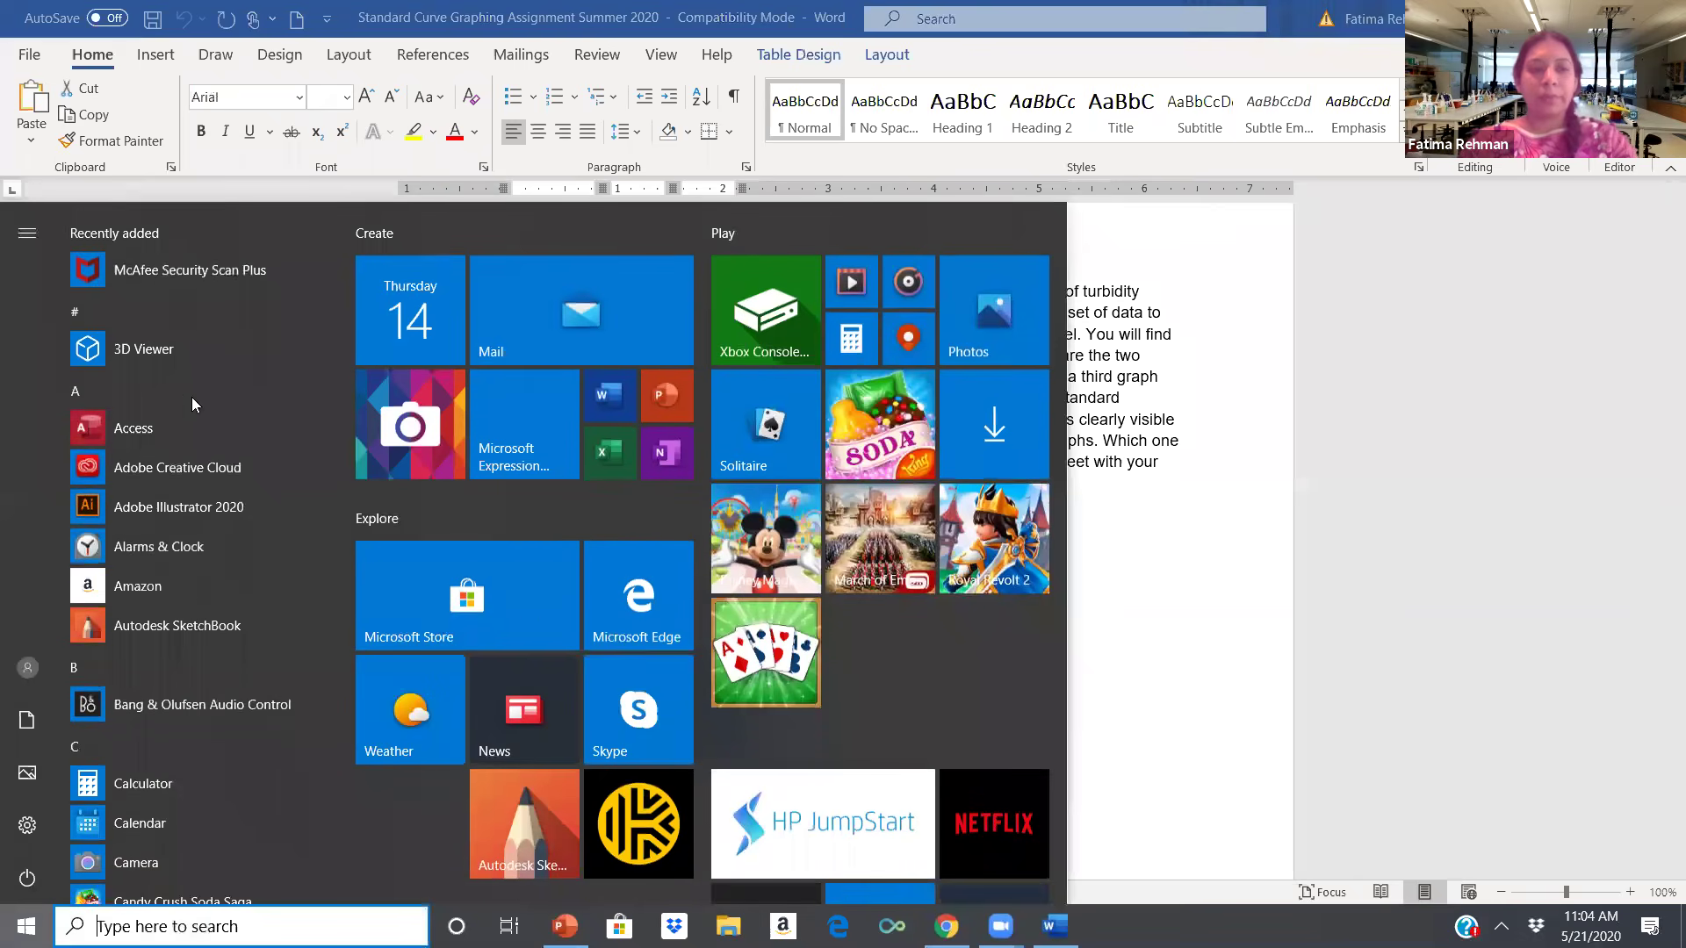
{"action": "left_click", "coordinate": [618, 471]}
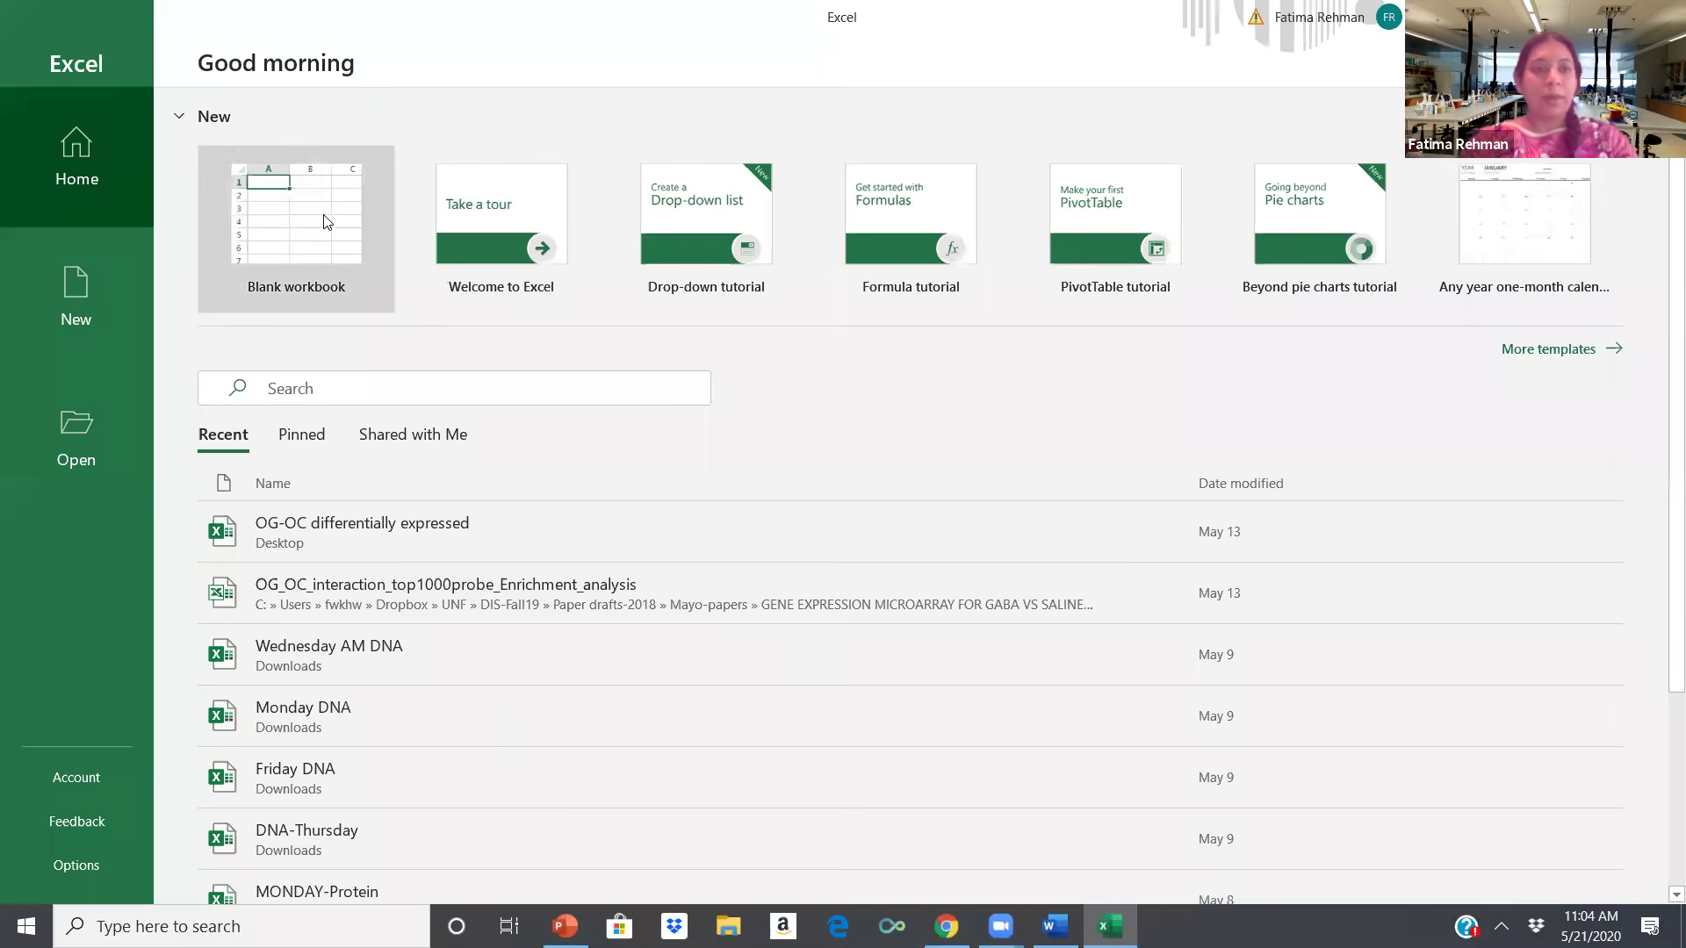
{"action": "left_click", "coordinate": [322, 214]}
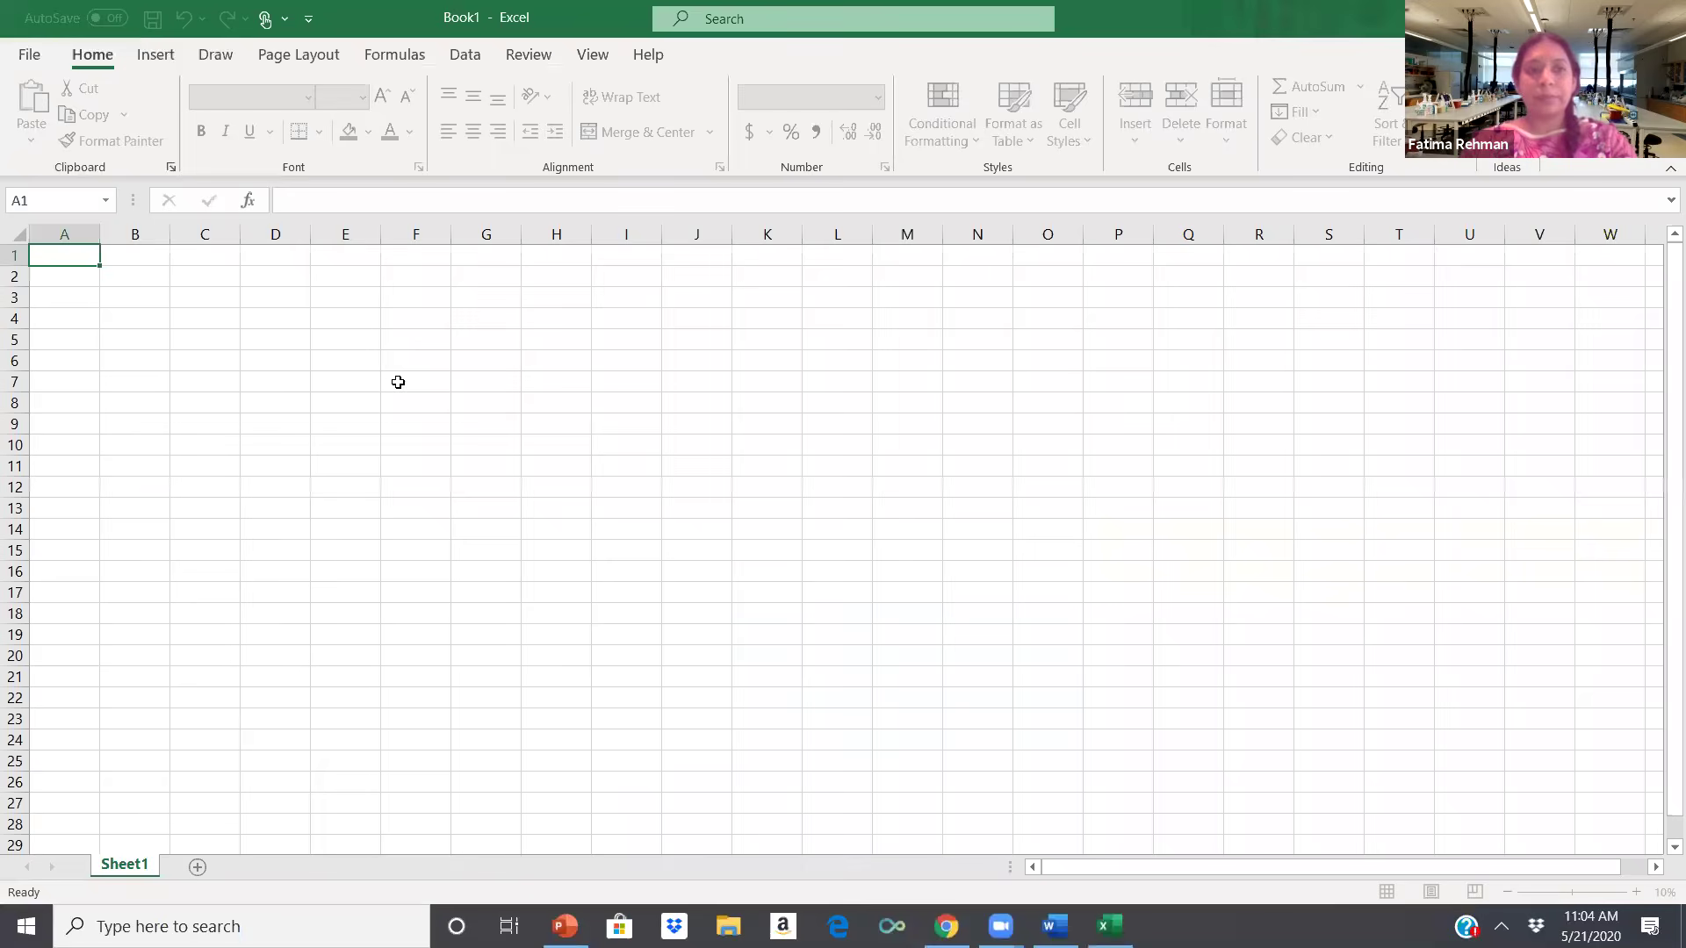
Paste the copied data table at cell B3 and widen column B to fit the % Sample header.
{"action": "left_click", "coordinate": [108, 304]}
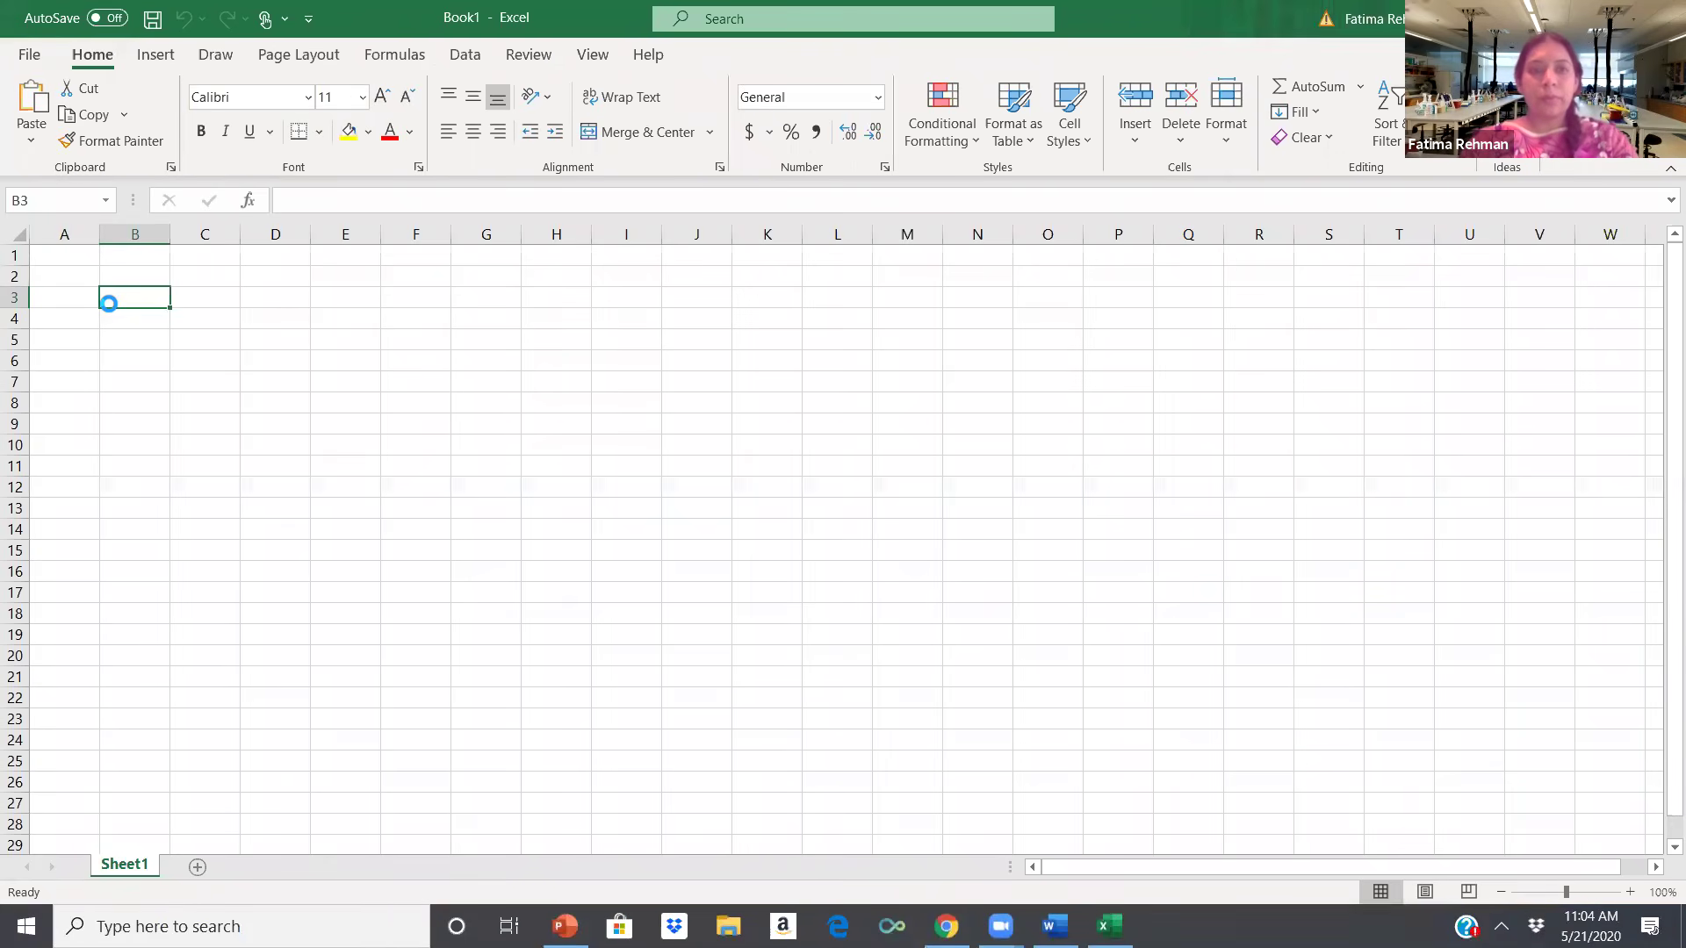
{"action": "type", "text": "% Sample\tSet 1\tSet 2 0\t0.035\t0.036 3.1\t0.071\t0.063 6.3\t0.075\t0.078 12.5\t0.111\t0.121 25\t0.15\t0.207 50\t0.387\t0.397 100\t0.733\t0.879"}
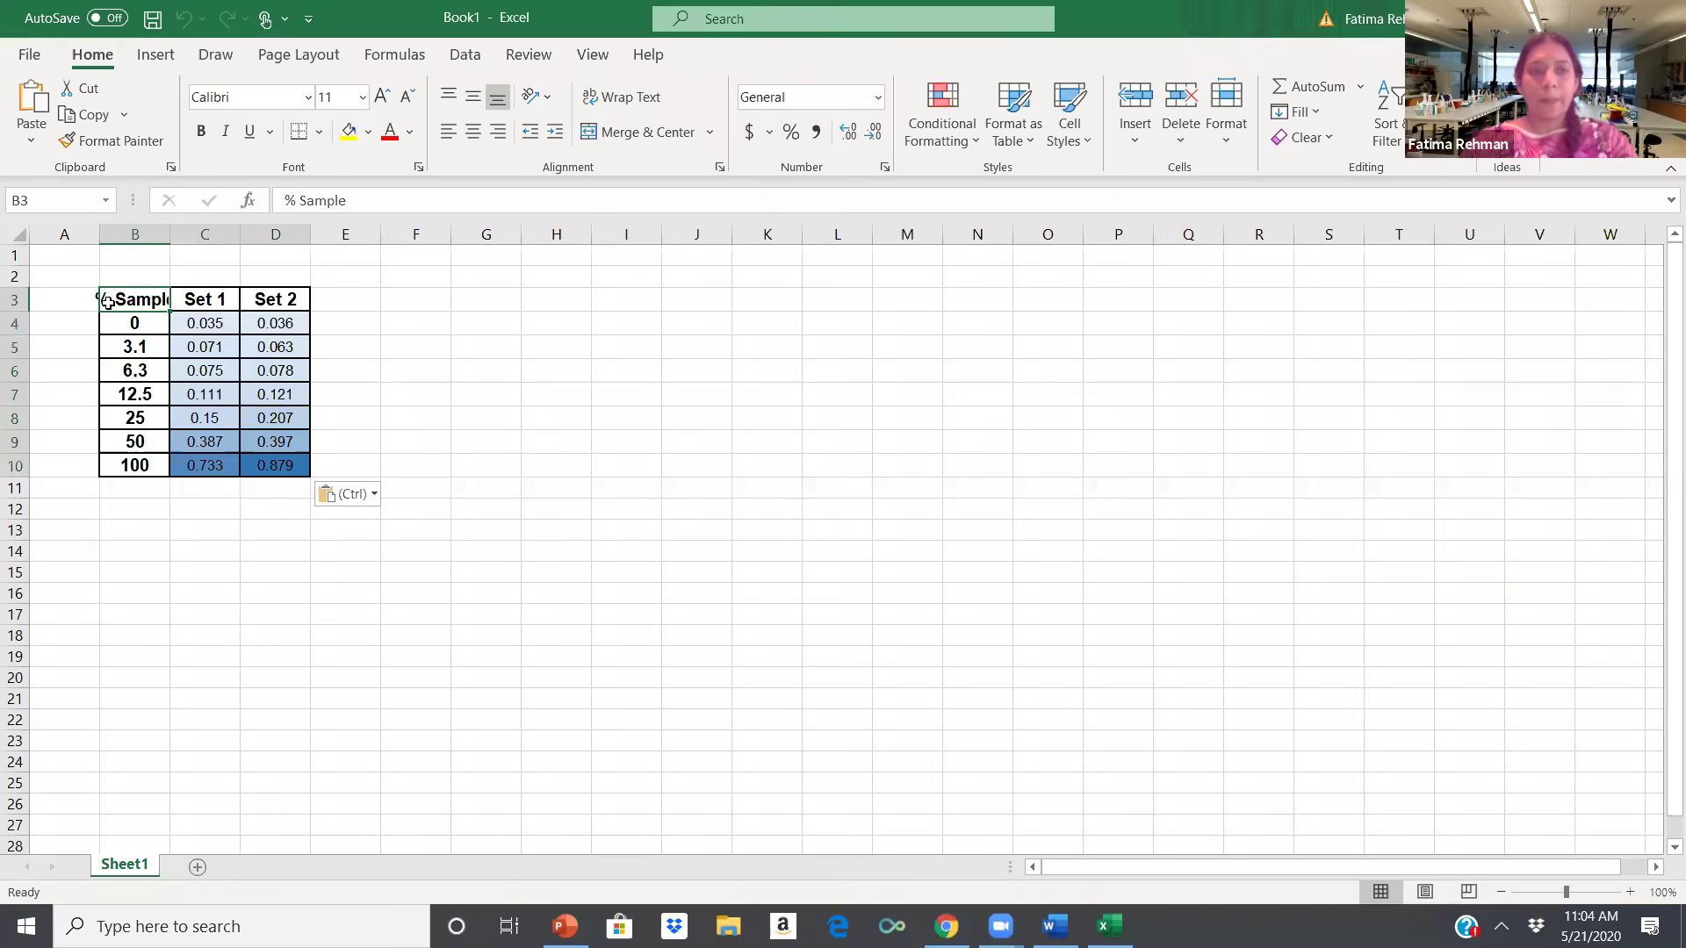
{"action": "left_click_drag", "start_coordinate": [171, 235], "coordinate": [191, 235]}
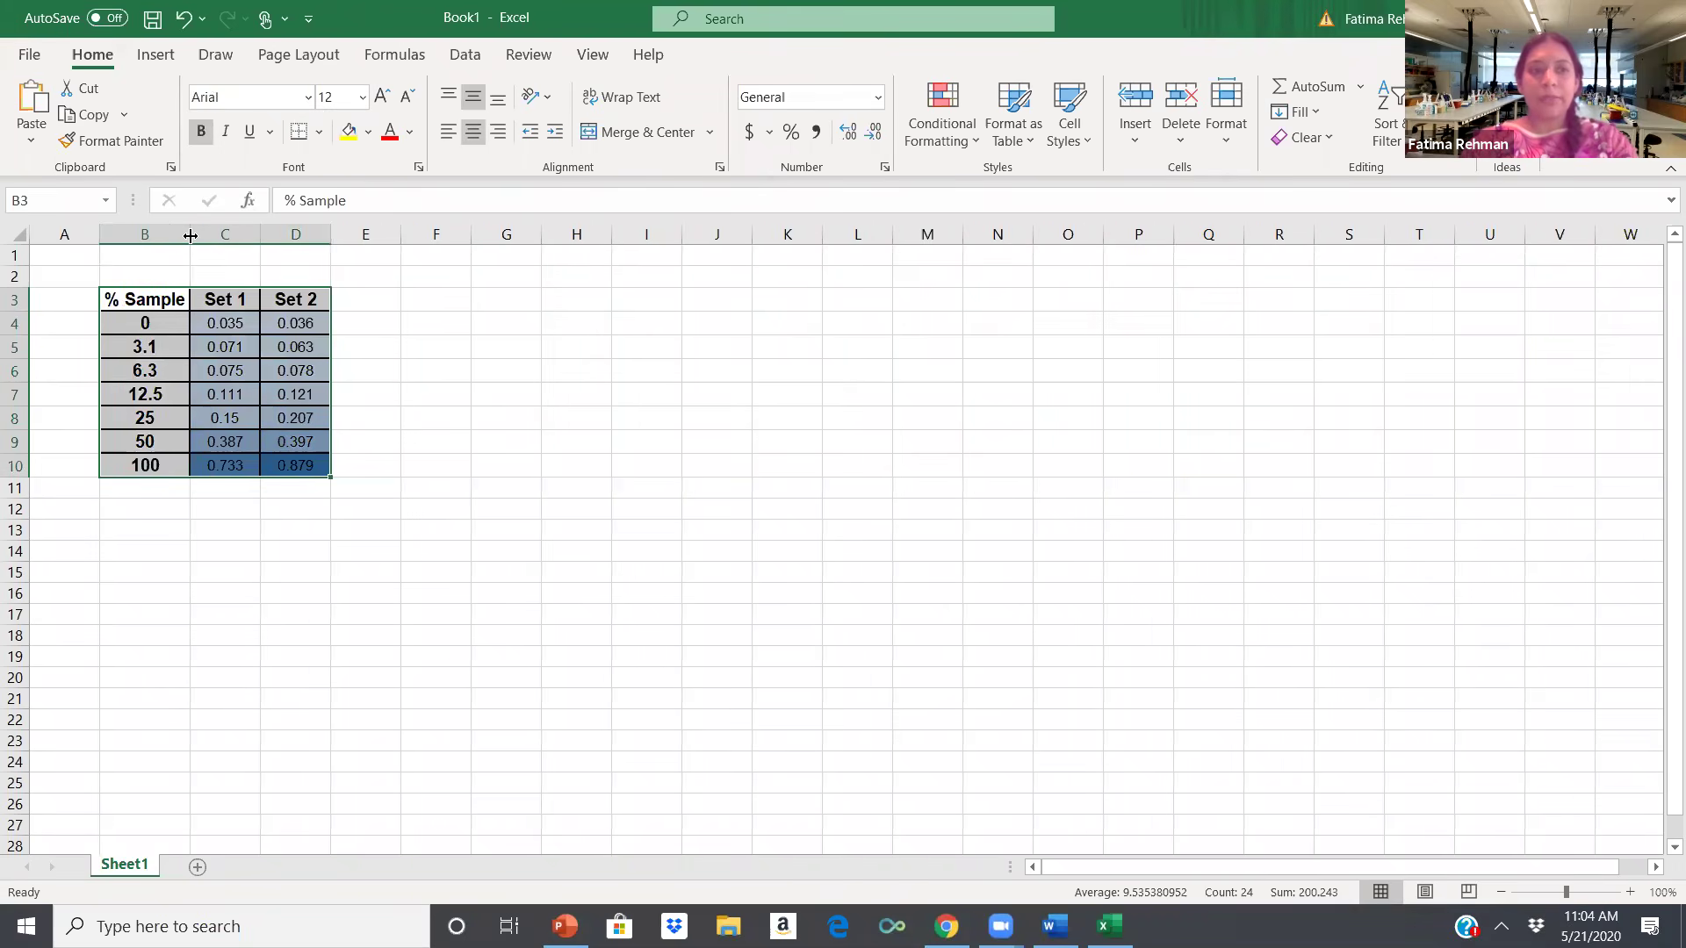
Add the column headers AVG in E3 and Std. dev in F3 beside the pasted table.
{"action": "left_click", "coordinate": [378, 306]}
{"action": "type", "text": "A"}
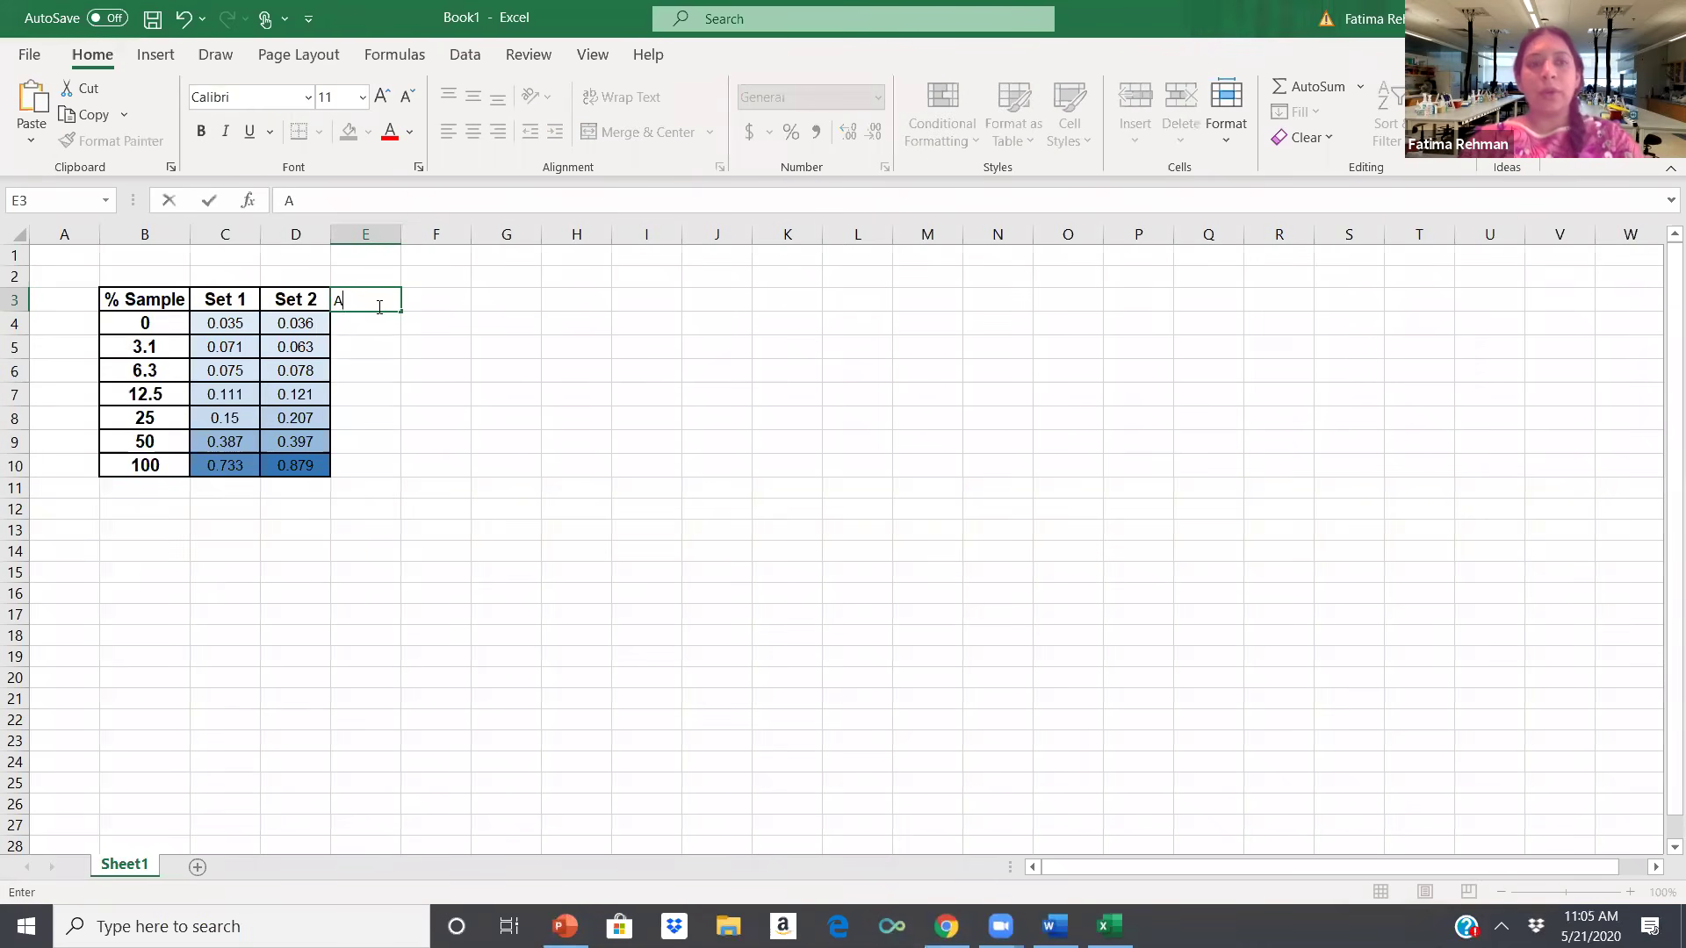
{"action": "type", "text": "VG"}
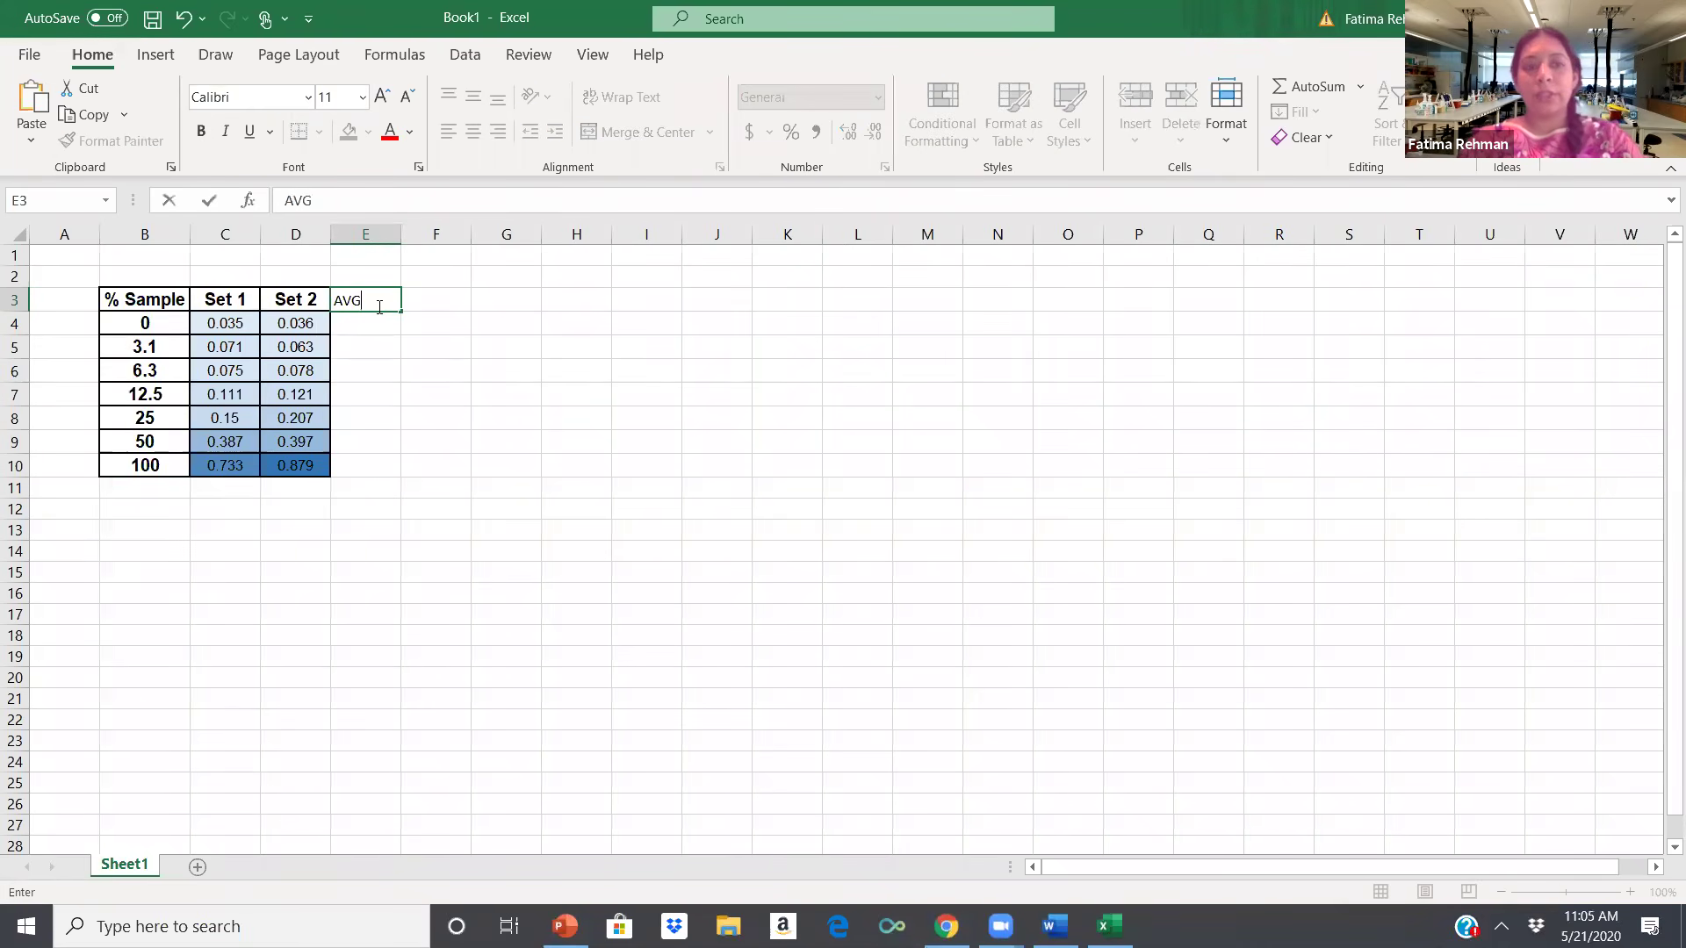
{"action": "key", "text": "Tab"}
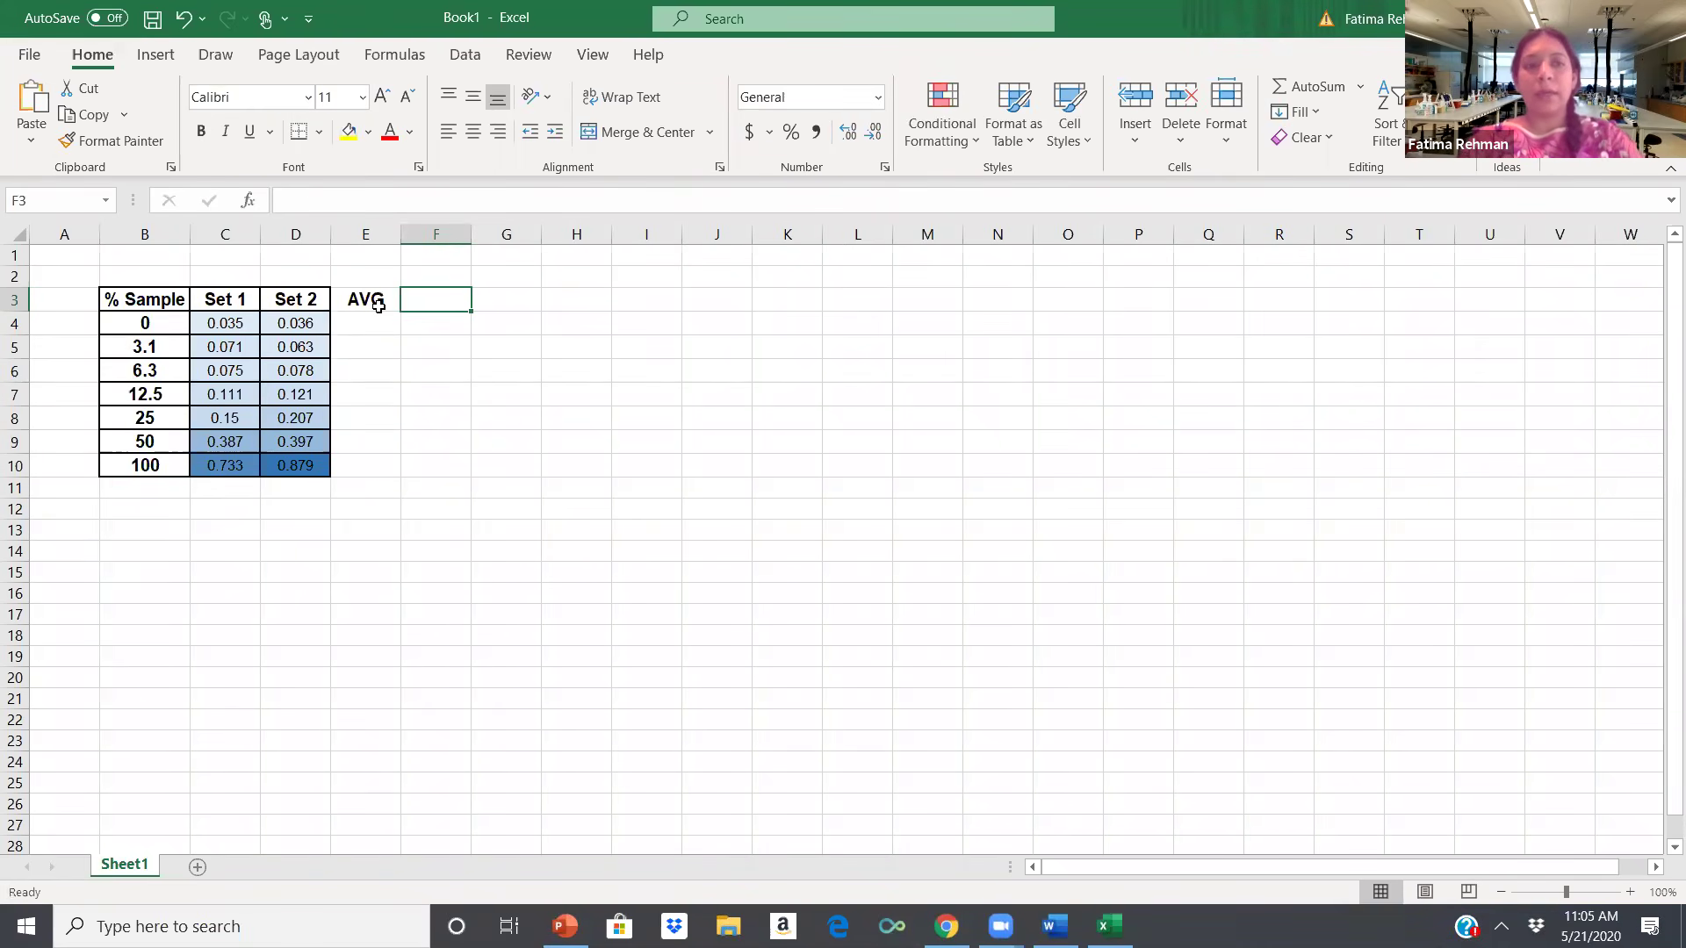
{"action": "type", "text": "St"}
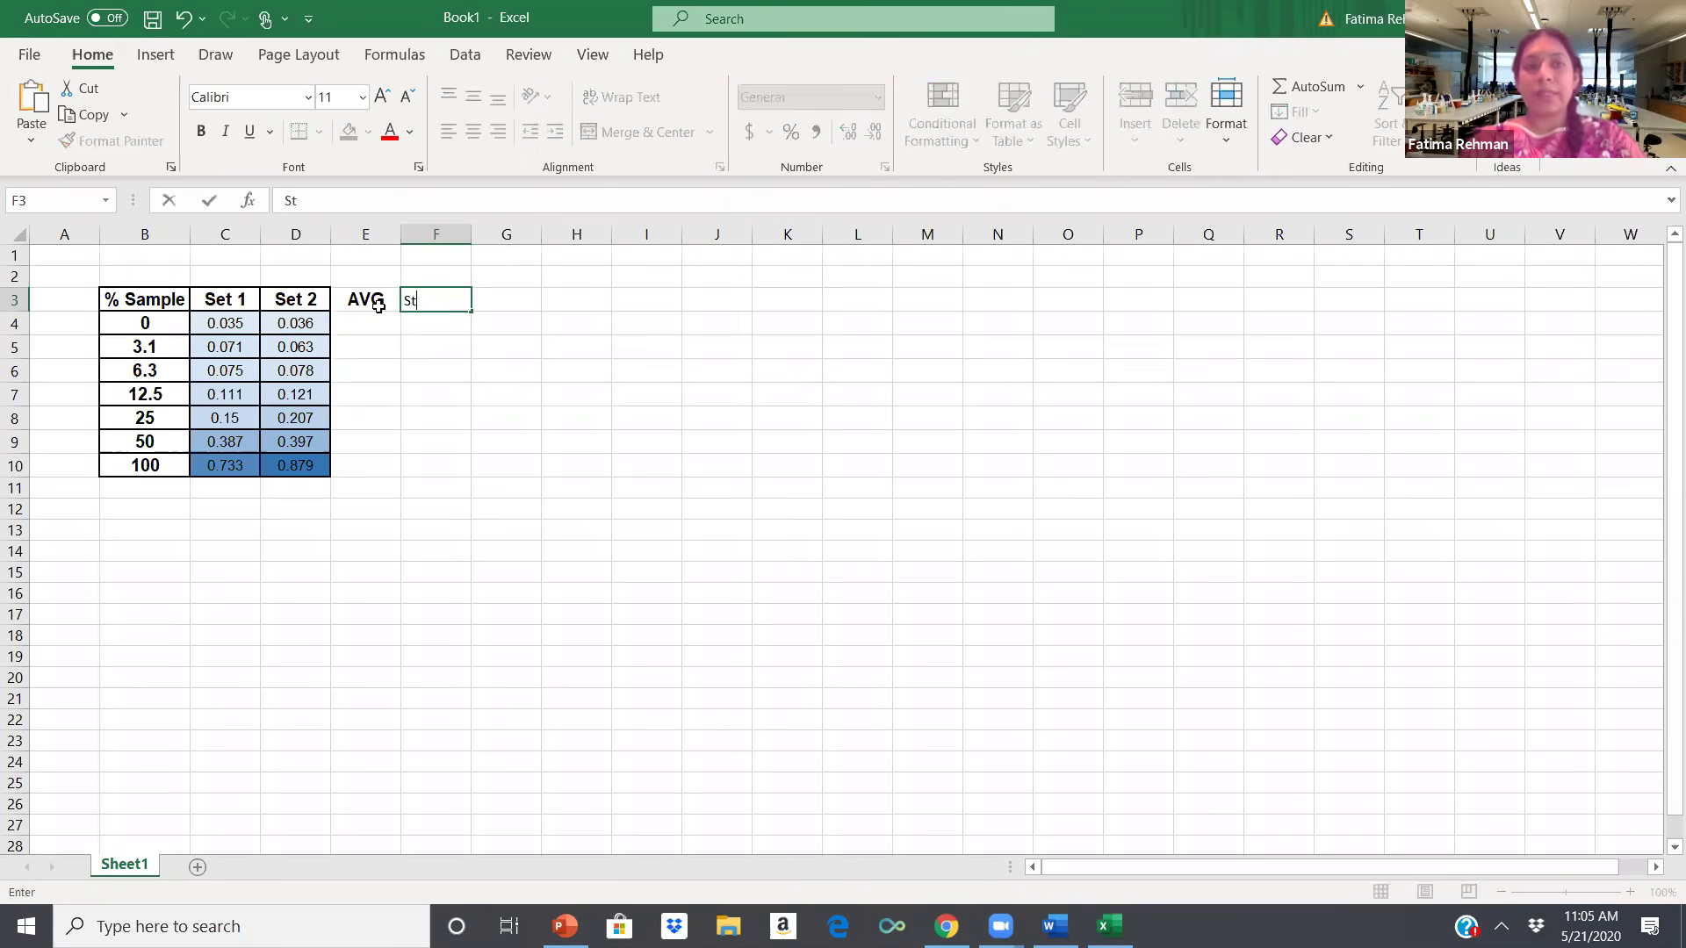
{"action": "type", "text": "d. dev"}
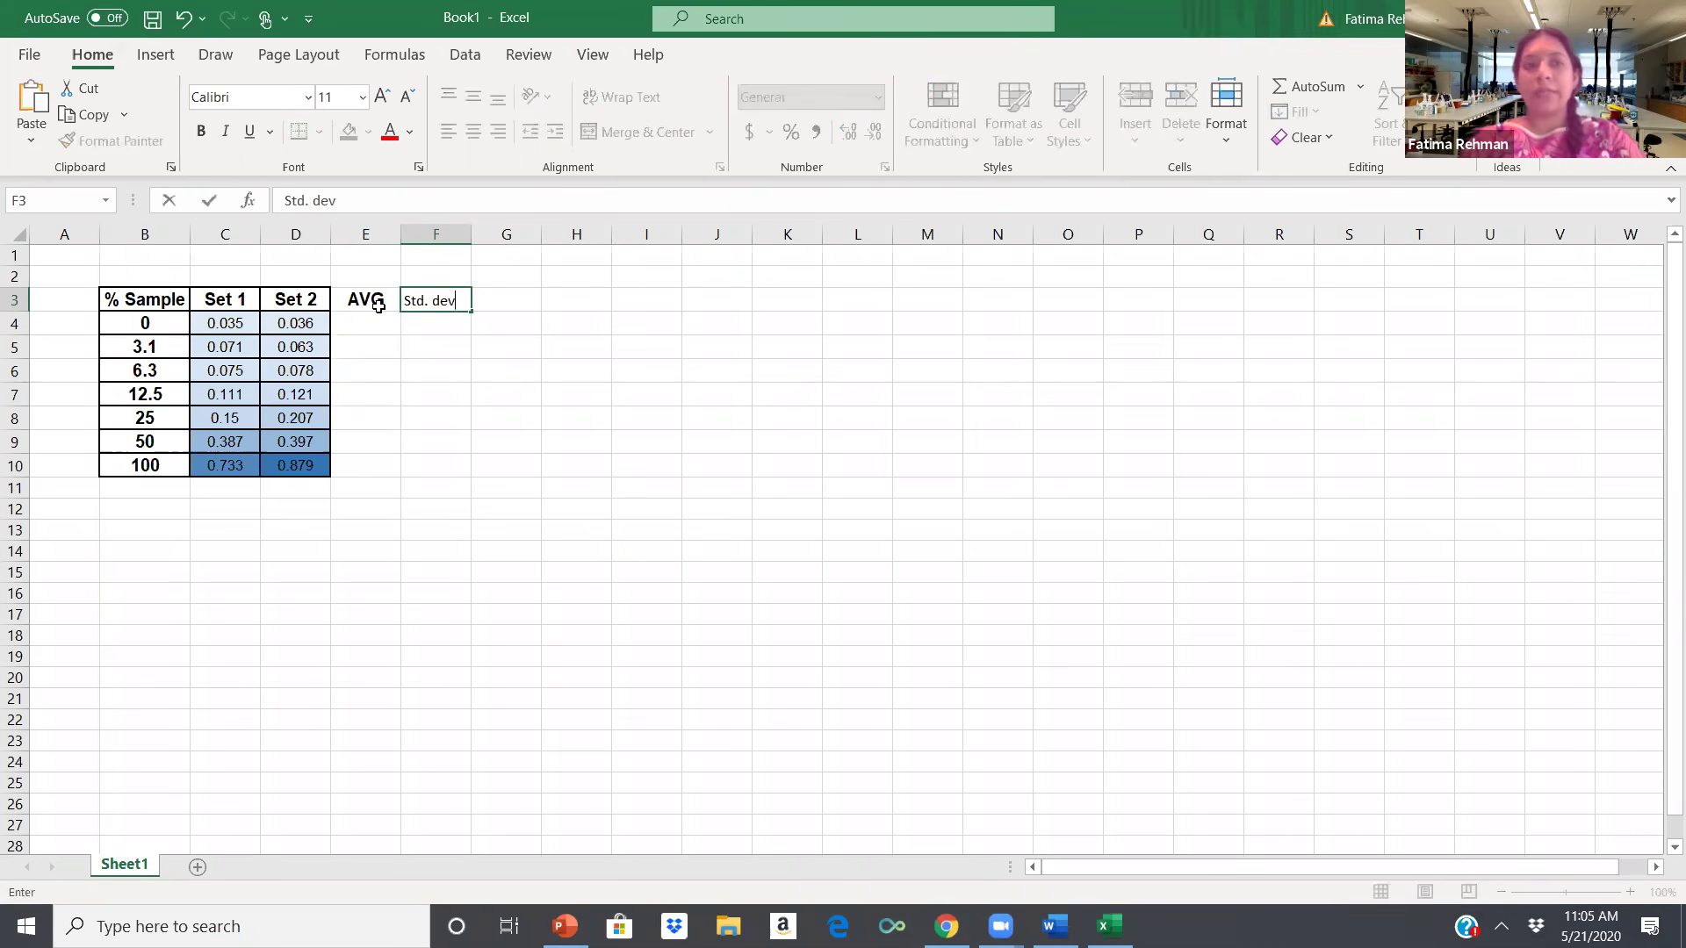
{"action": "key", "text": "Return"}
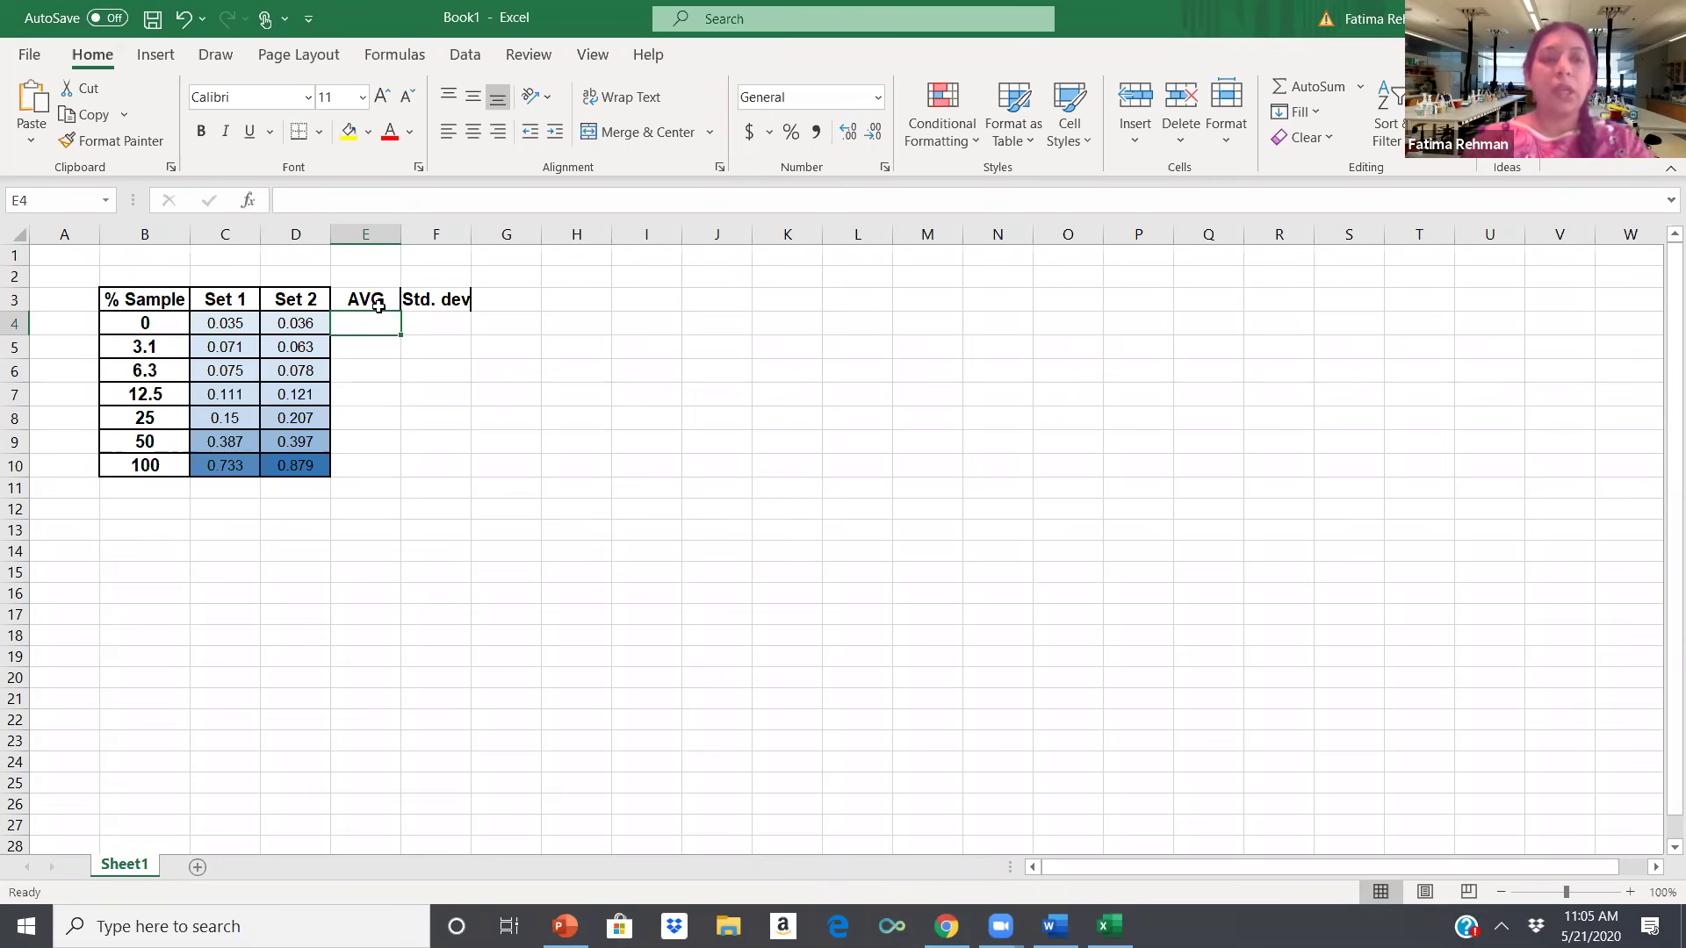
Calculate the average of Set 1 and Set 2 in E4 with =AVERAGE(C4:D4).
{"action": "type", "text": "="}
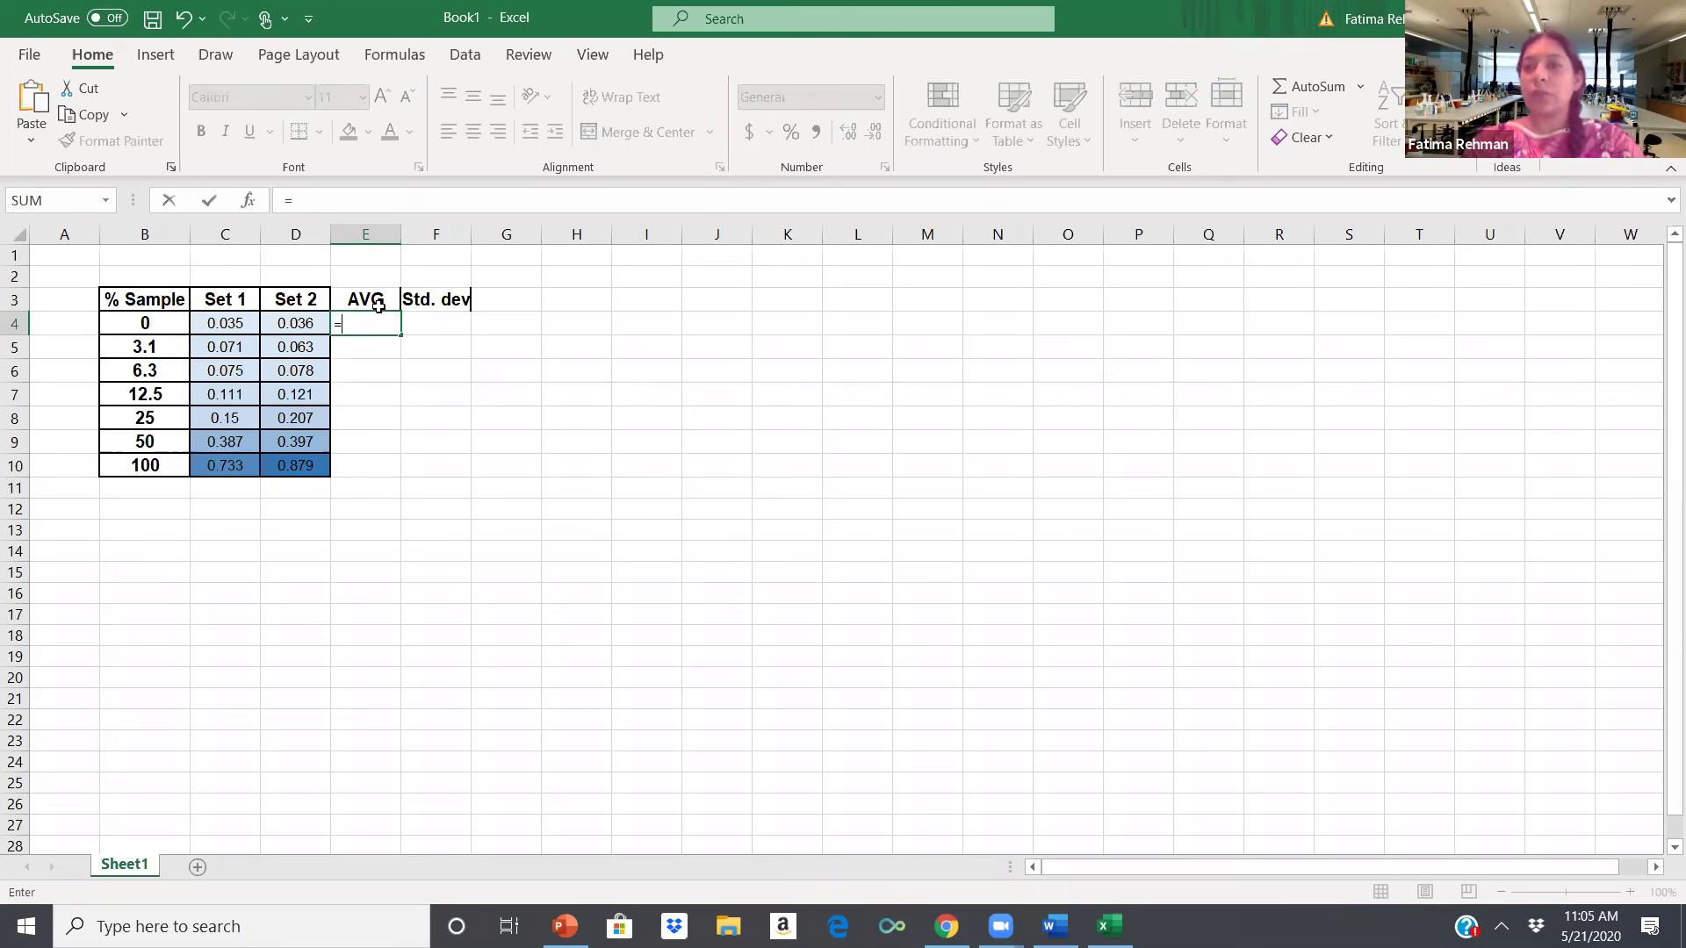
{"action": "type", "text": "ave"}
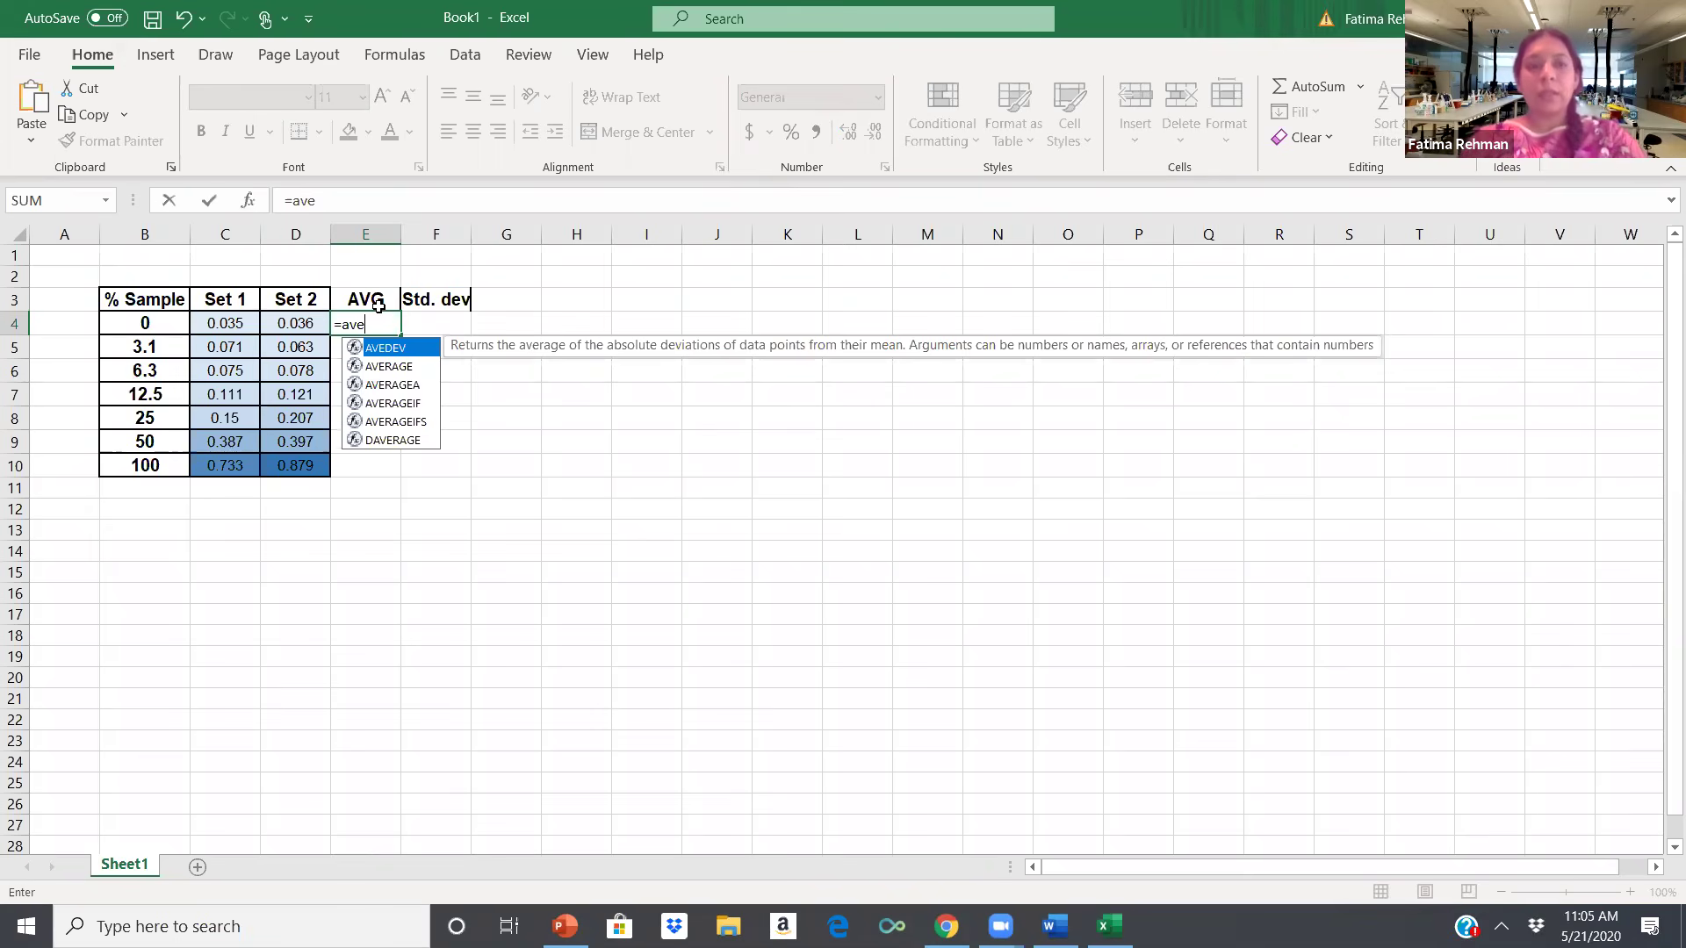
{"action": "double_click", "coordinate": [388, 367]}
{"action": "left_click", "coordinate": [387, 371]}
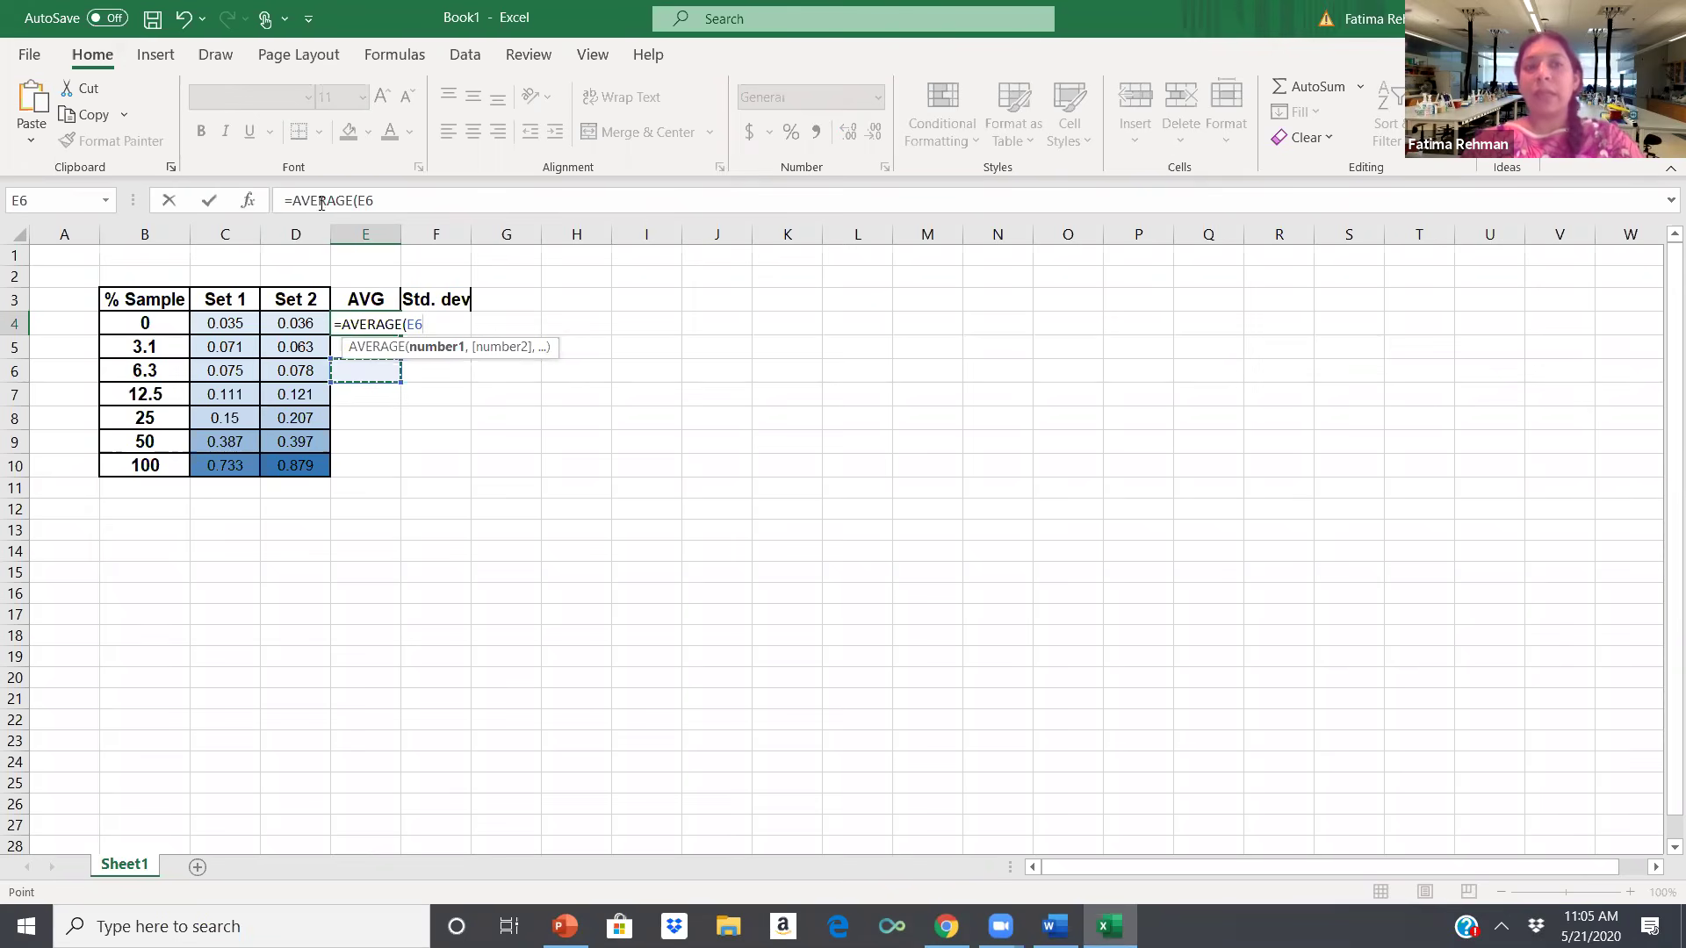
{"action": "left_click", "coordinate": [225, 325]}
{"action": "left_click_drag", "start_coordinate": [225, 325], "coordinate": [299, 324]}
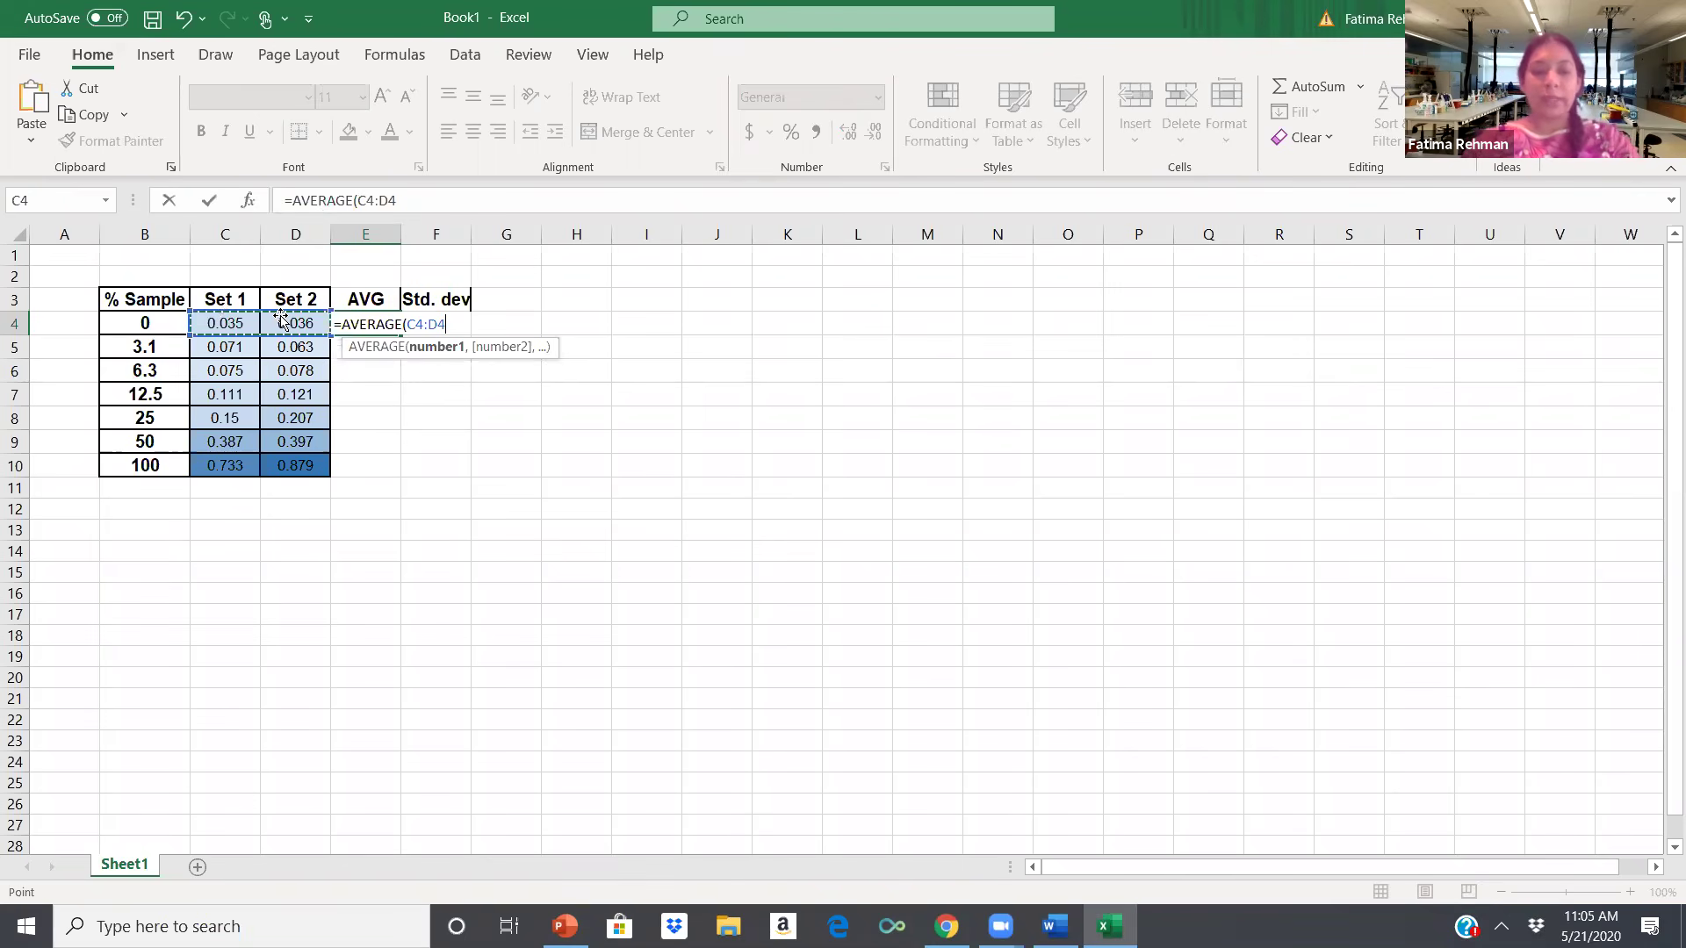
{"action": "key", "text": "Return"}
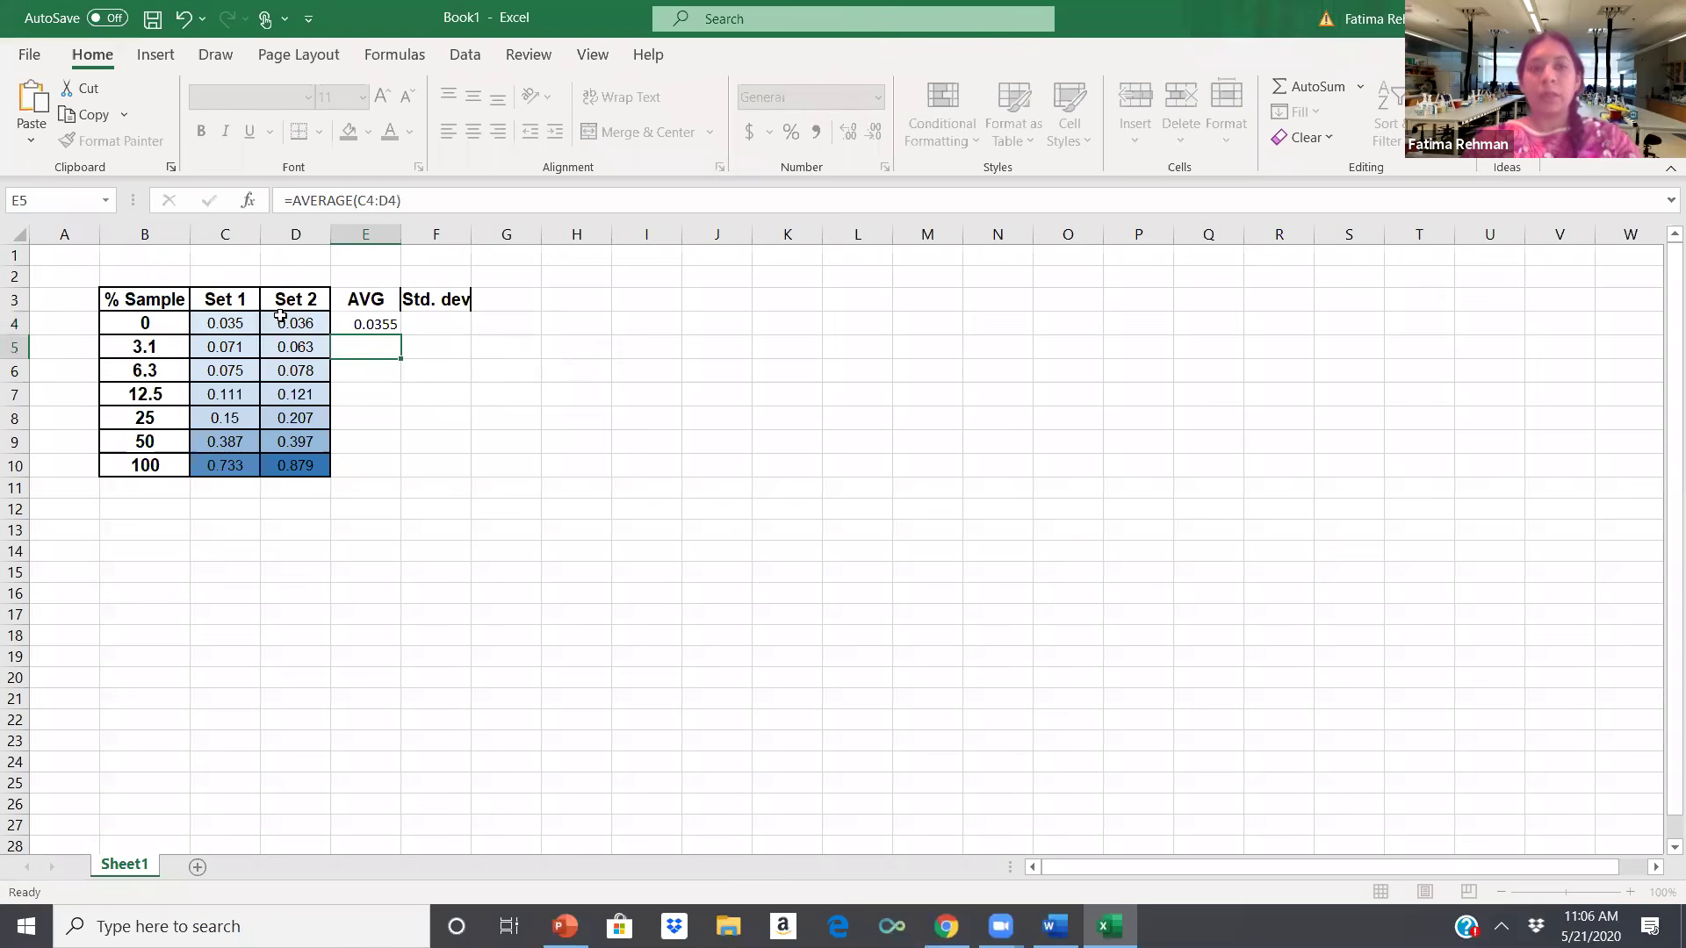
{"action": "left_click", "coordinate": [374, 325]}
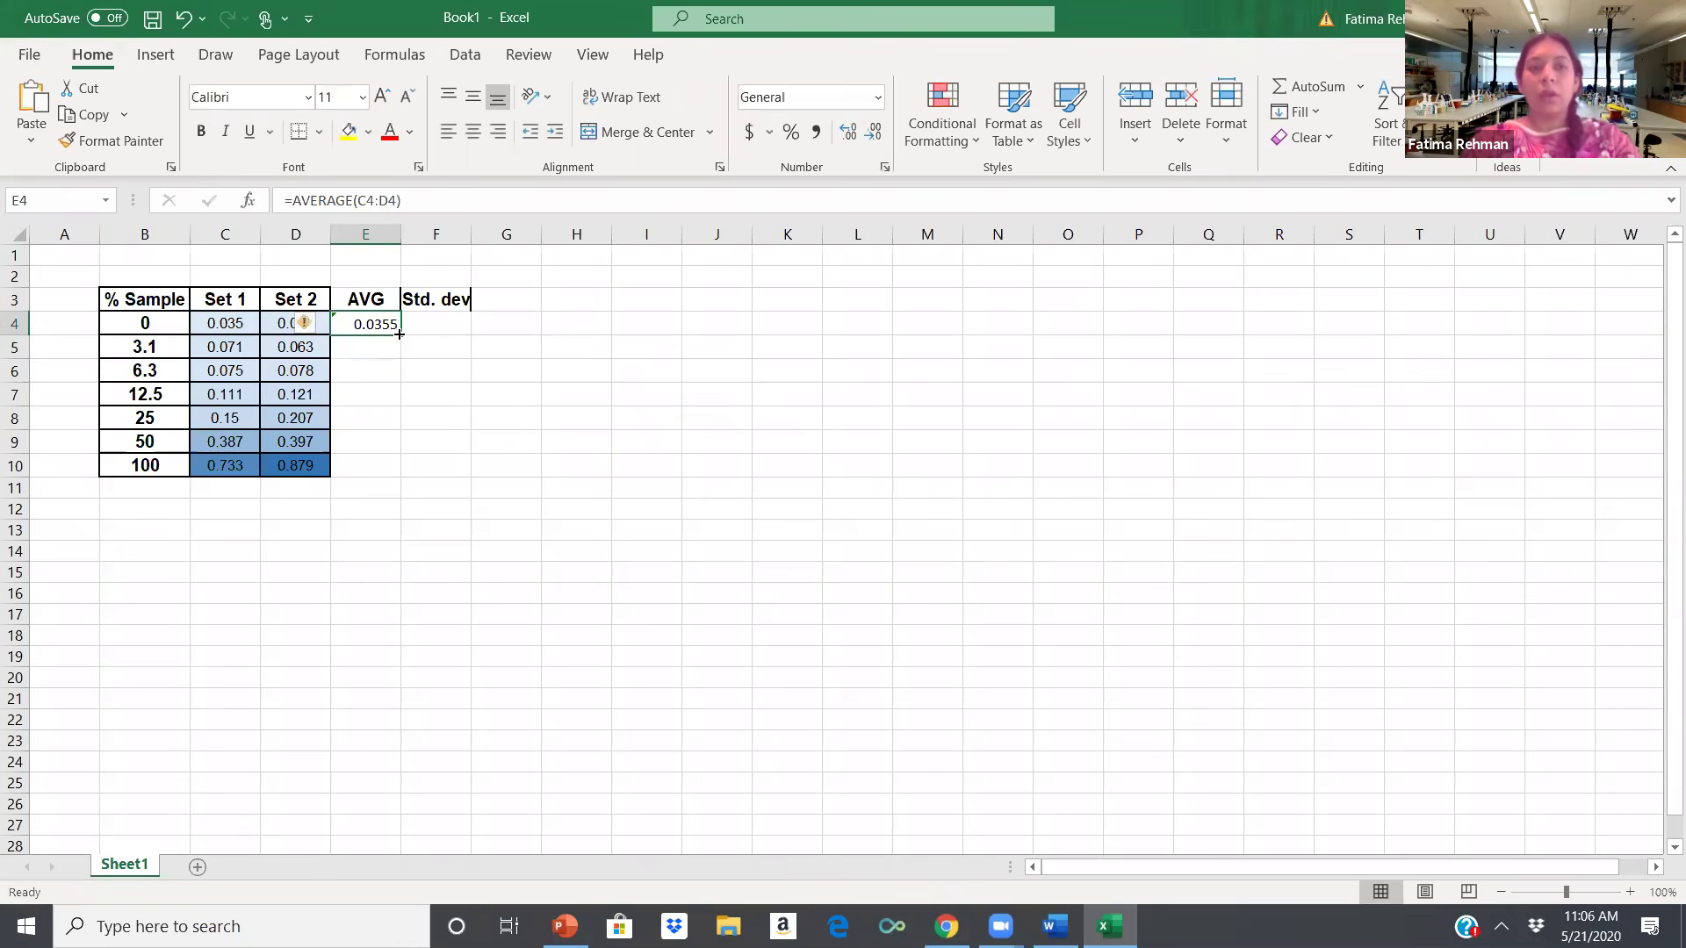
Calculate the sample standard deviation of Set 1 and Set 2 in F4 with =STDEV.S(C4:D4).
{"action": "left_click", "coordinate": [404, 328]}
{"action": "type", "text": "="}
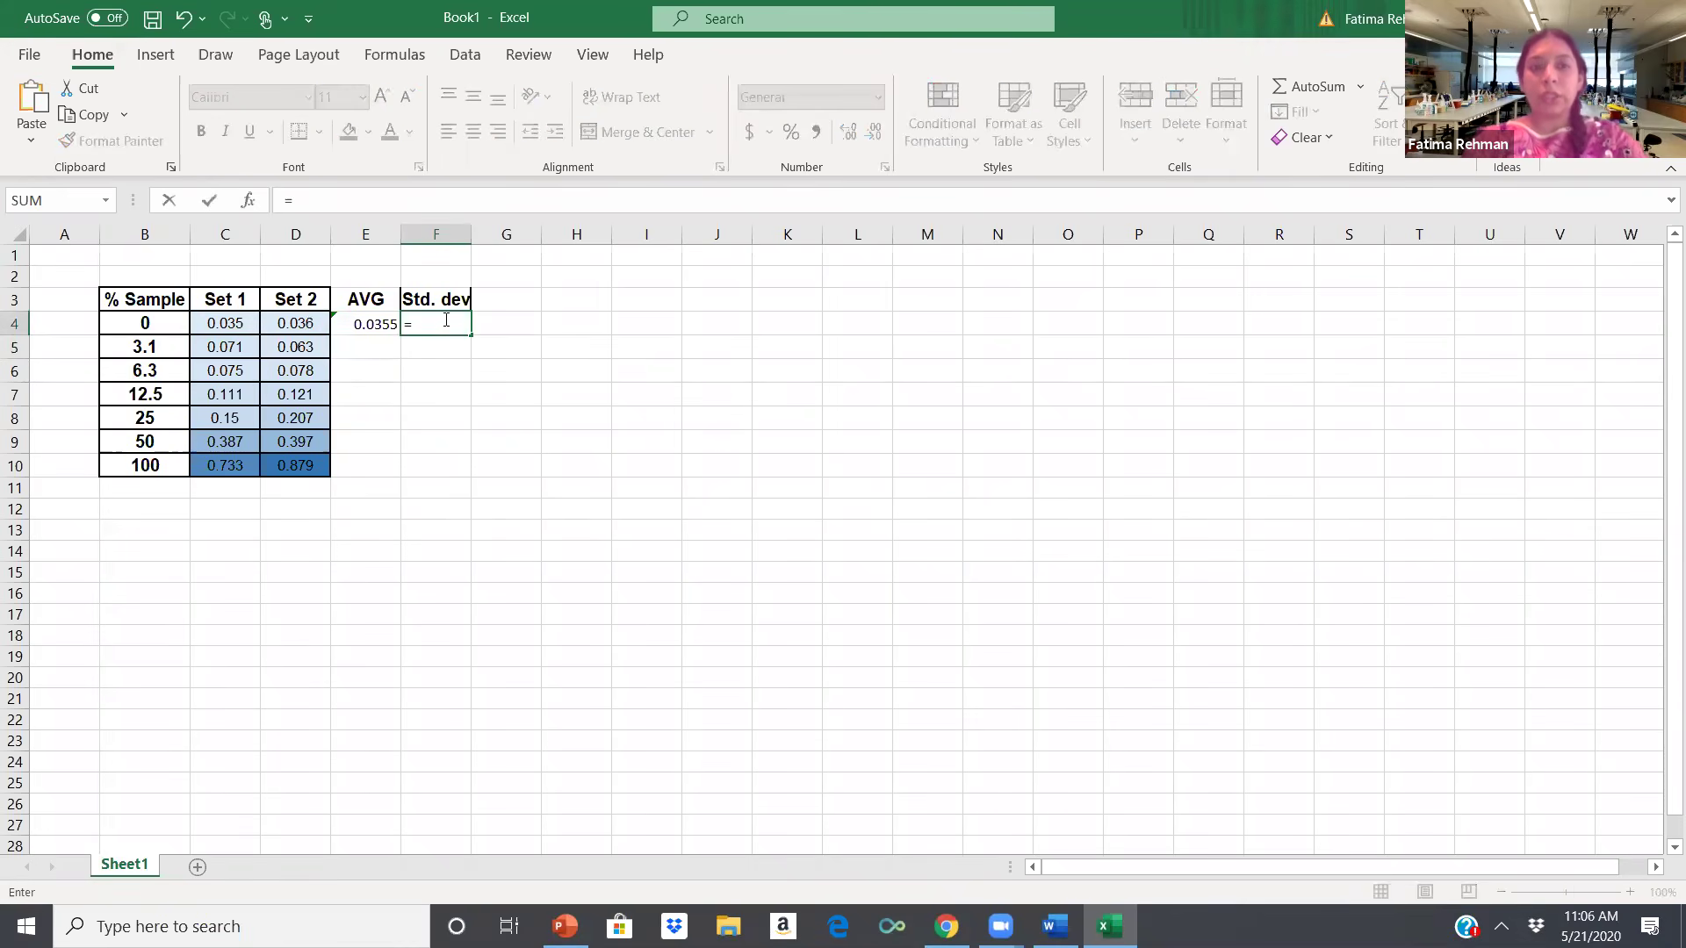
{"action": "type", "text": "std"}
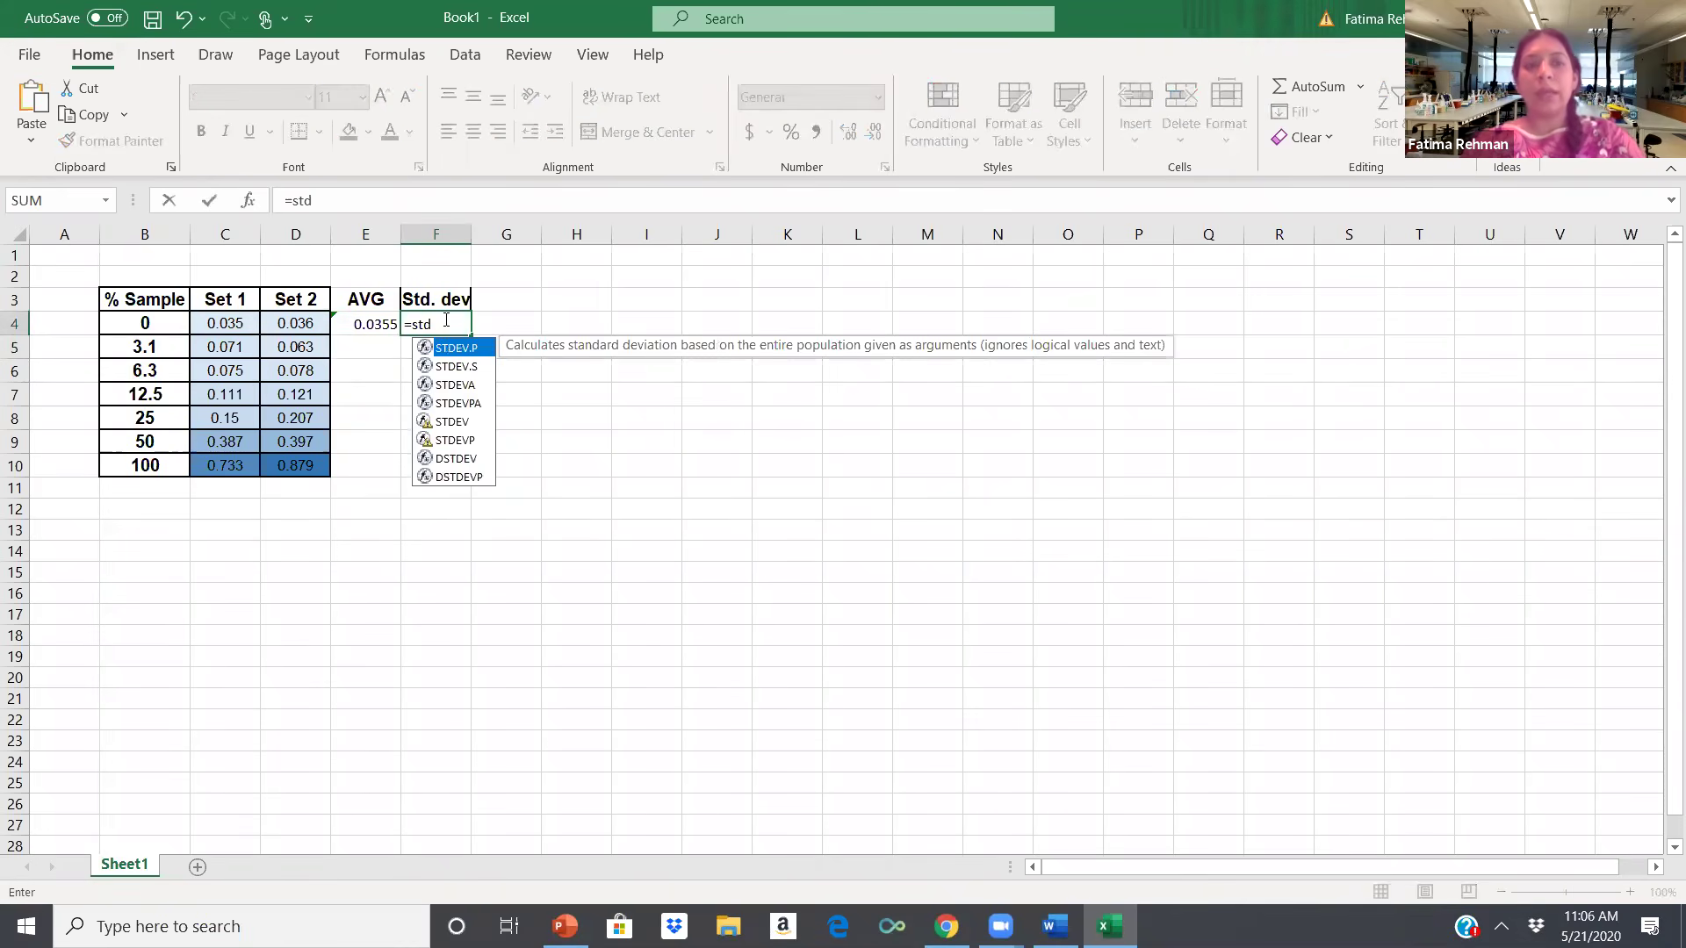
{"action": "double_click", "coordinate": [452, 367]}
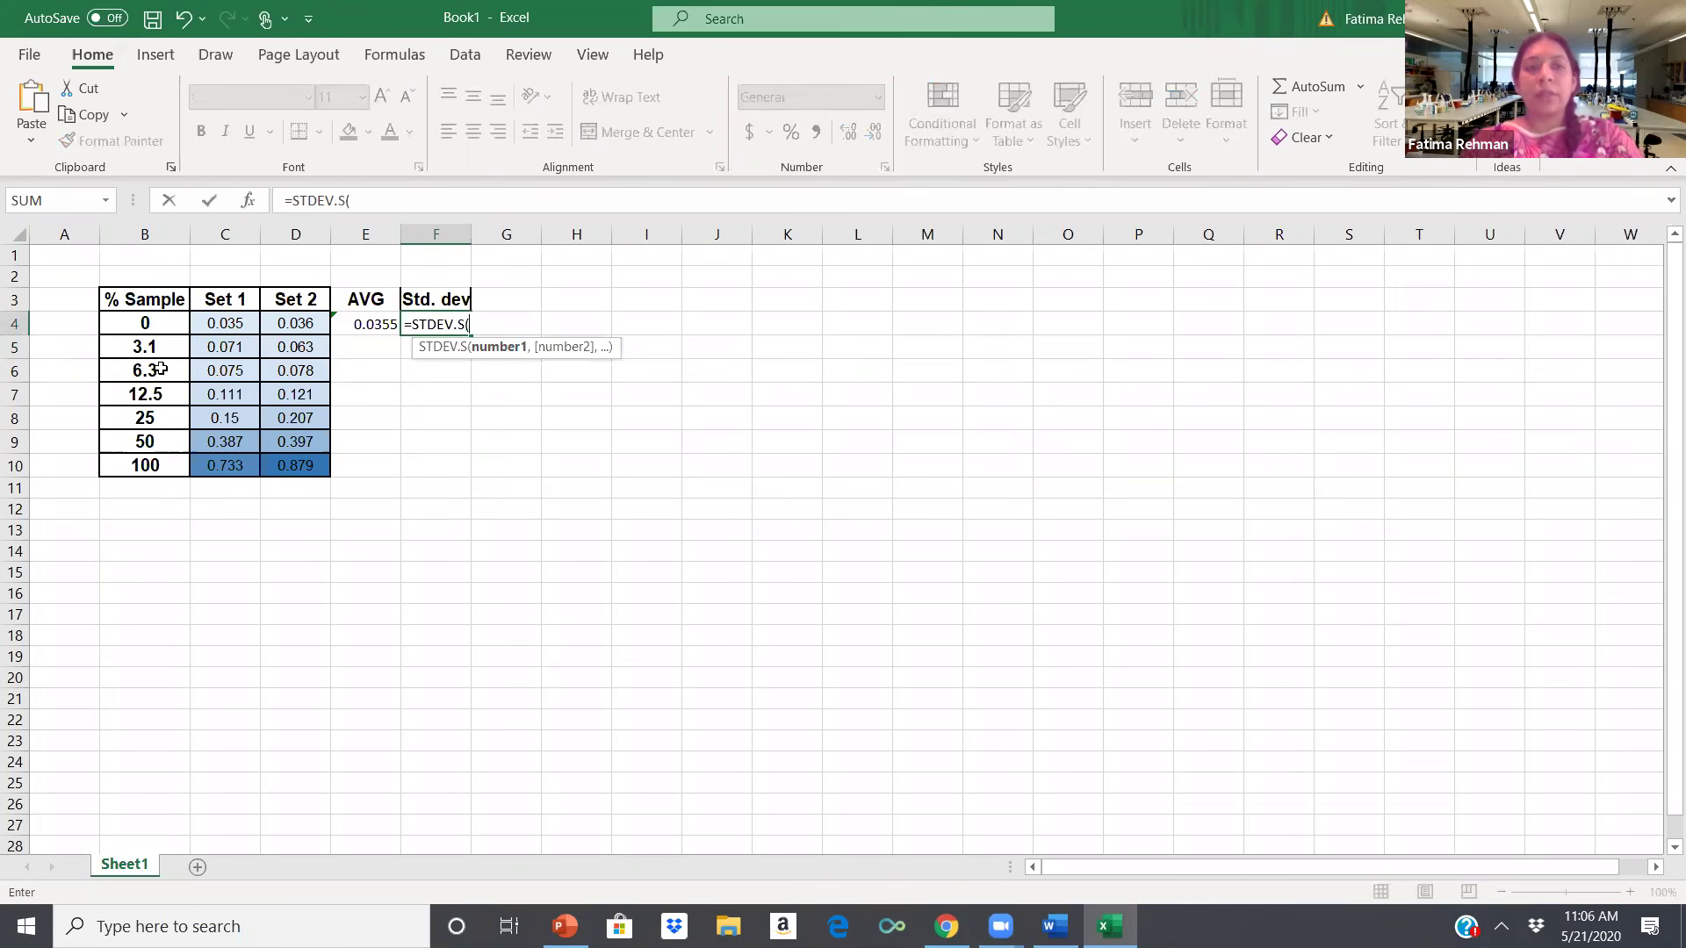
{"action": "left_click", "coordinate": [226, 325]}
{"action": "left_click_drag", "start_coordinate": [227, 325], "coordinate": [303, 323]}
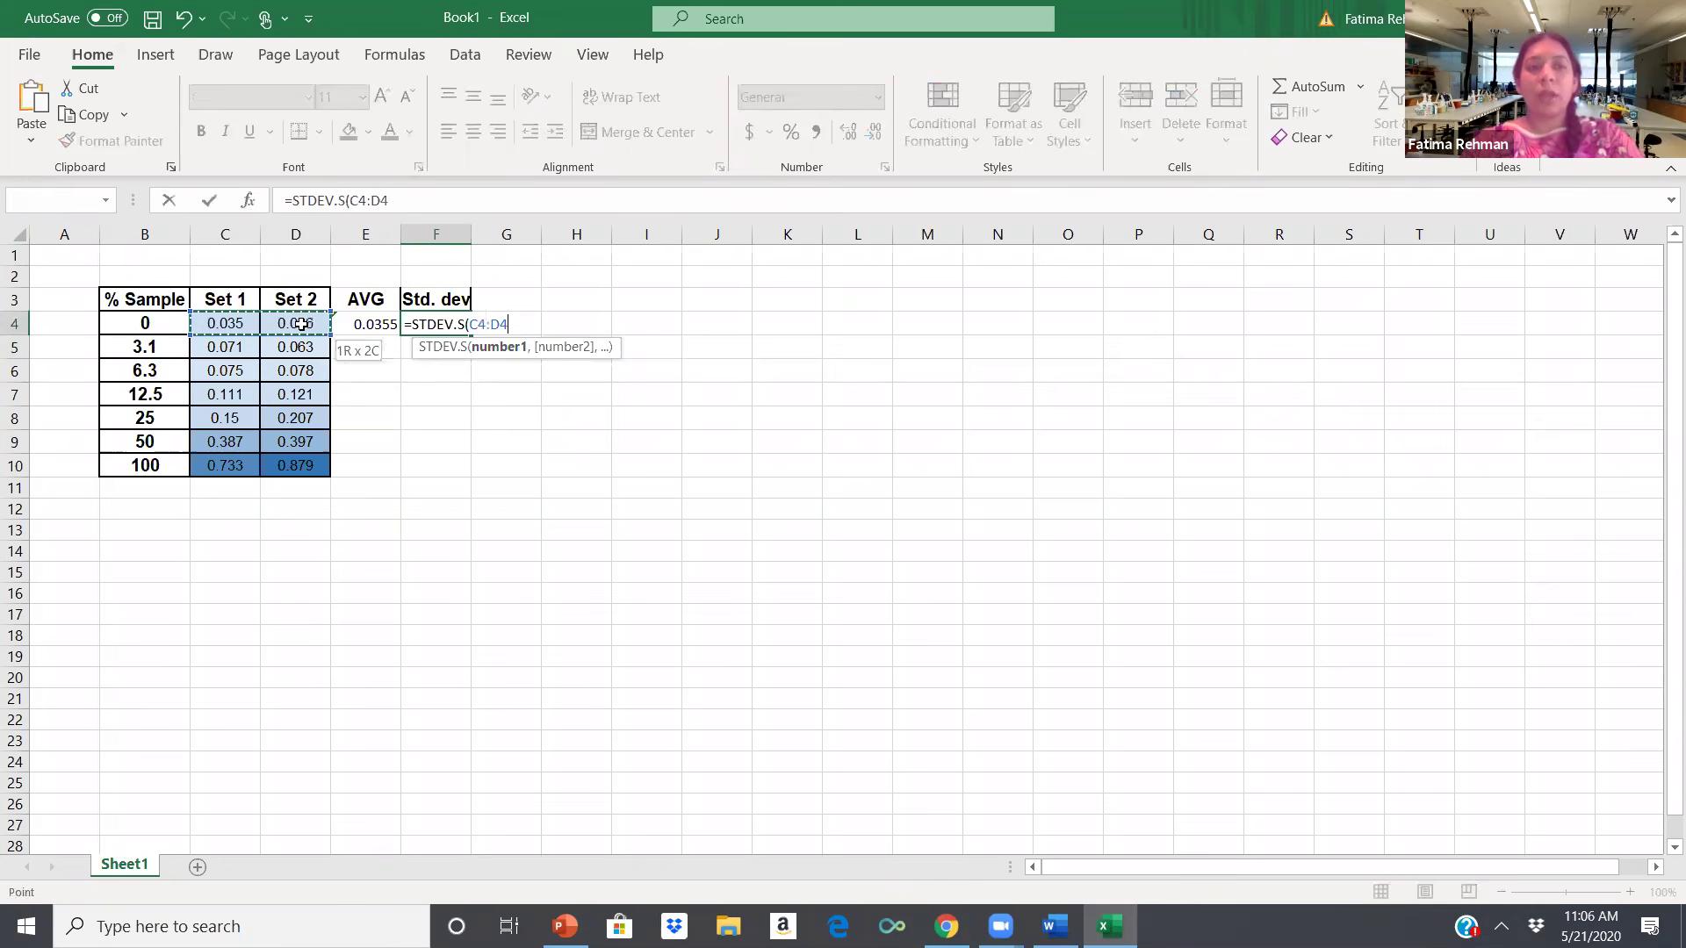
{"action": "type", "text": ")"}
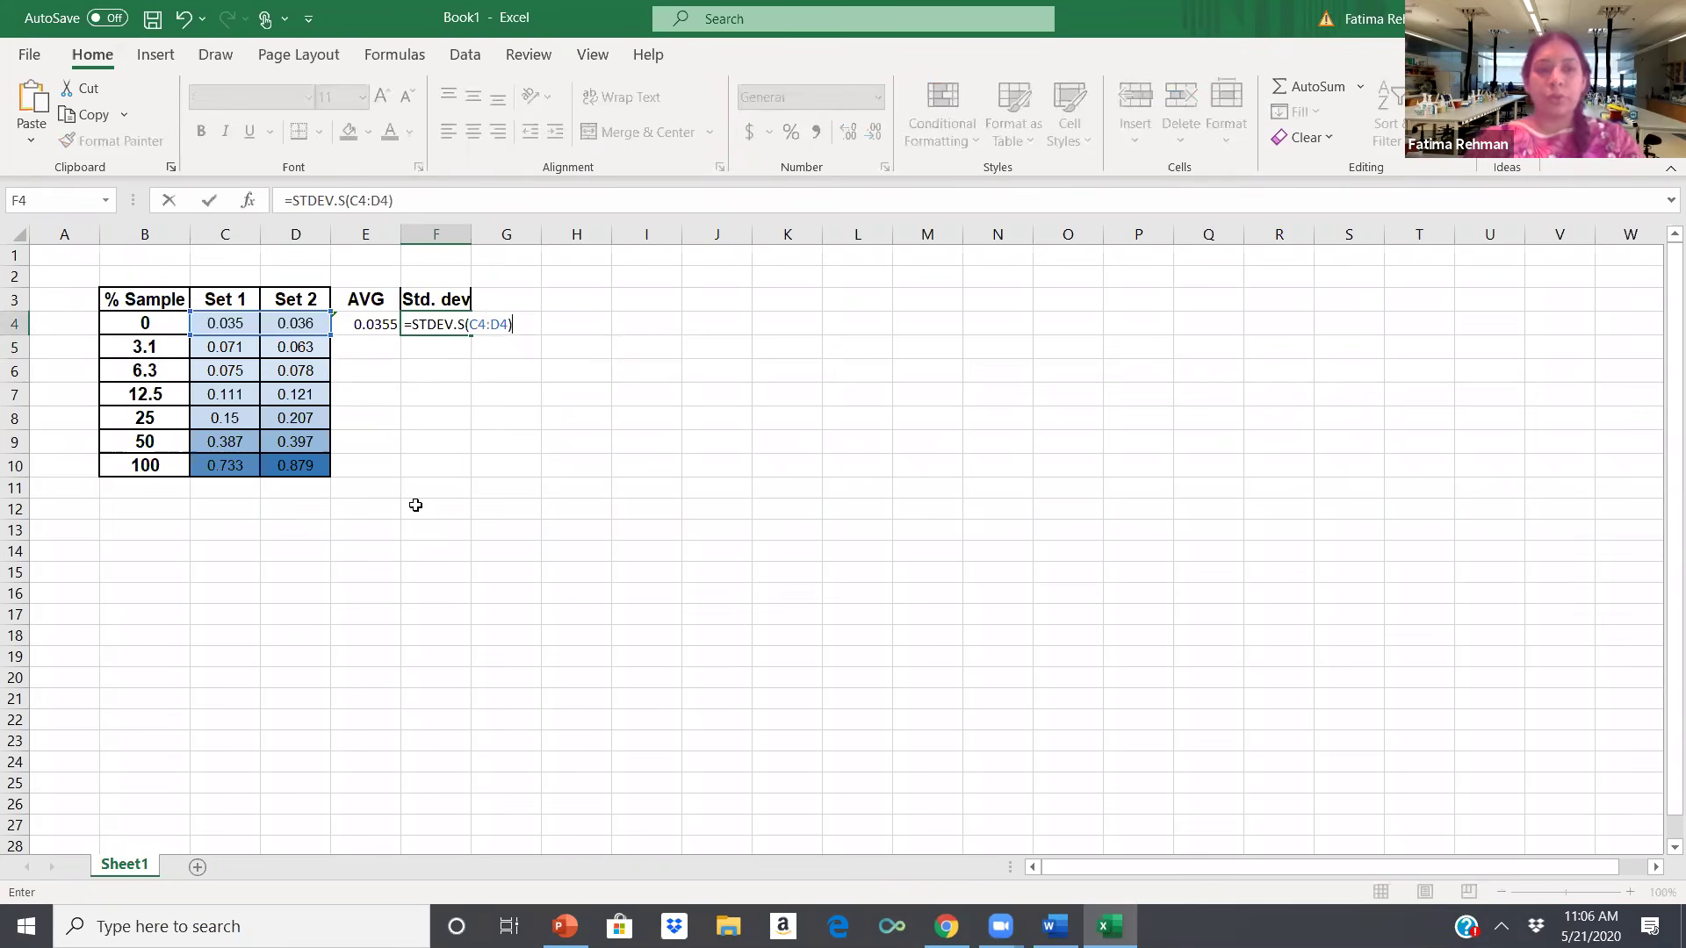
{"action": "key", "text": "Return"}
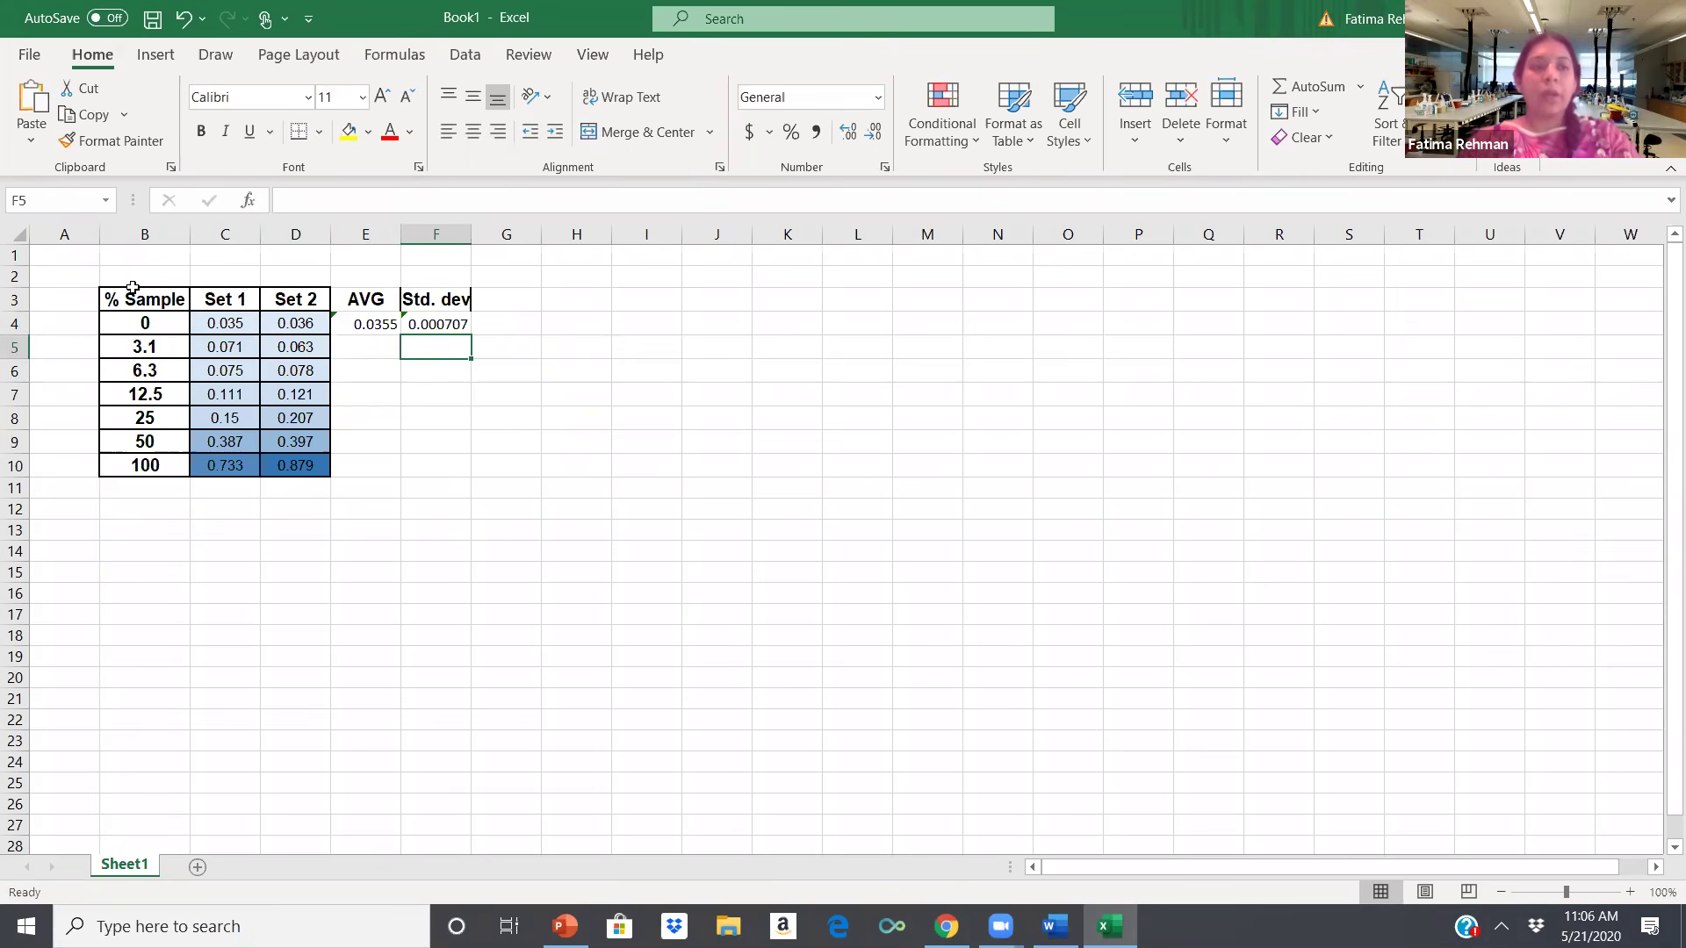
Fill the average and standard deviation formulas in E4:F4 down through row 10.
{"action": "left_click", "coordinate": [124, 297]}
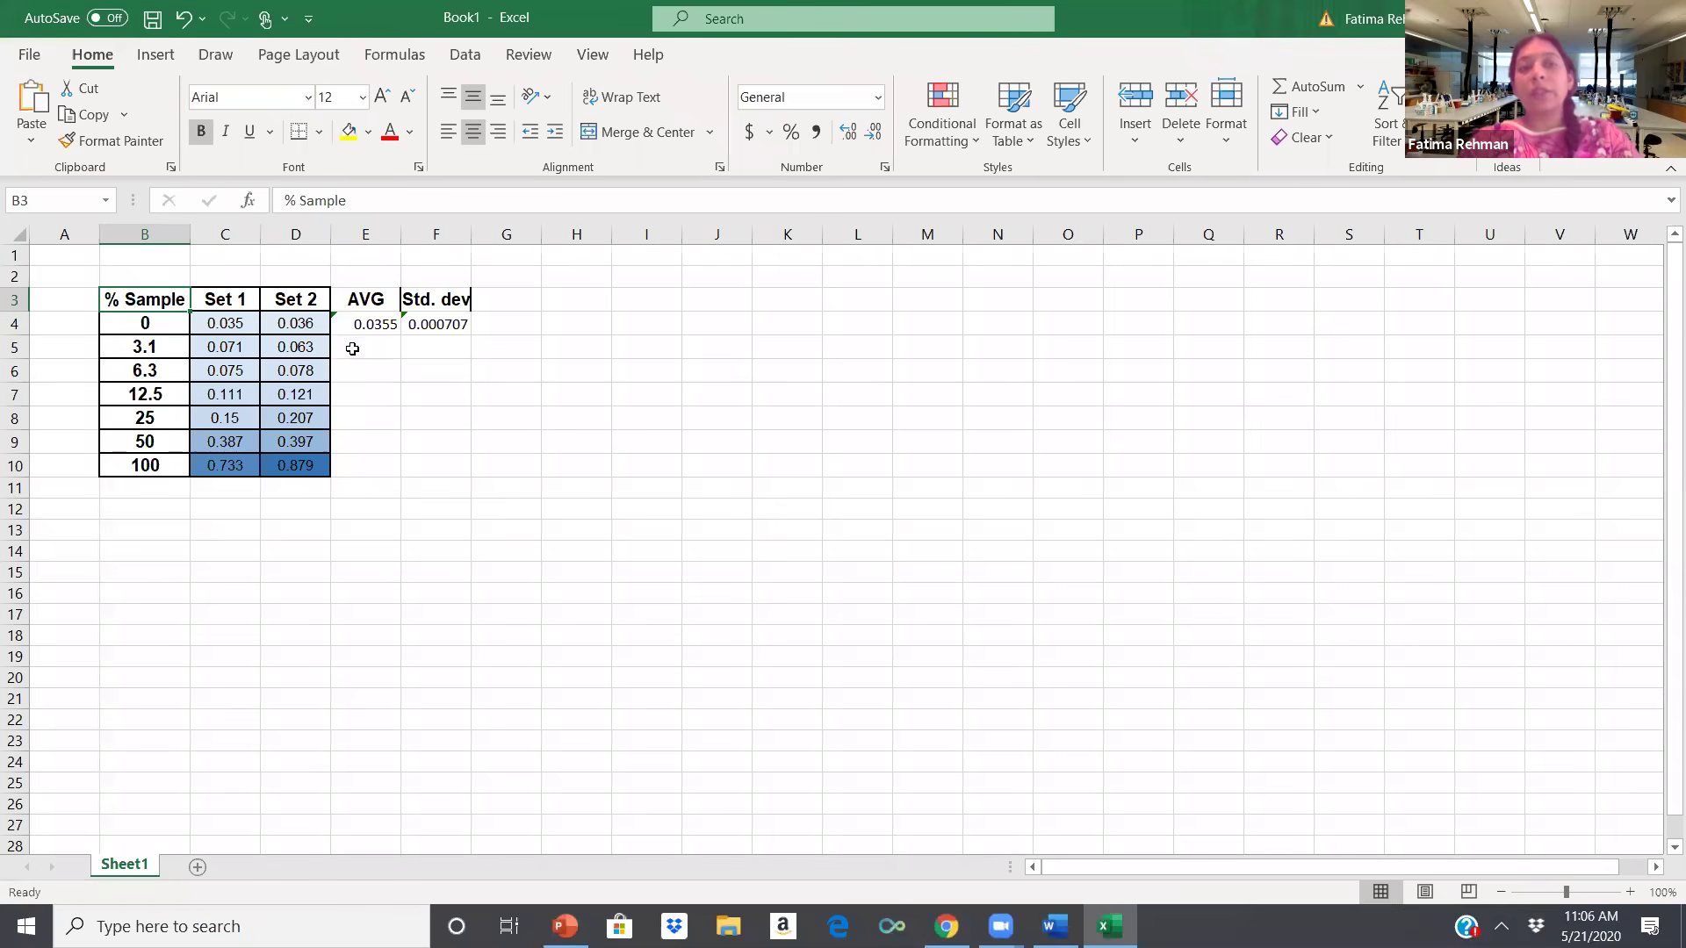
{"action": "left_click_drag", "start_coordinate": [362, 324], "coordinate": [431, 334]}
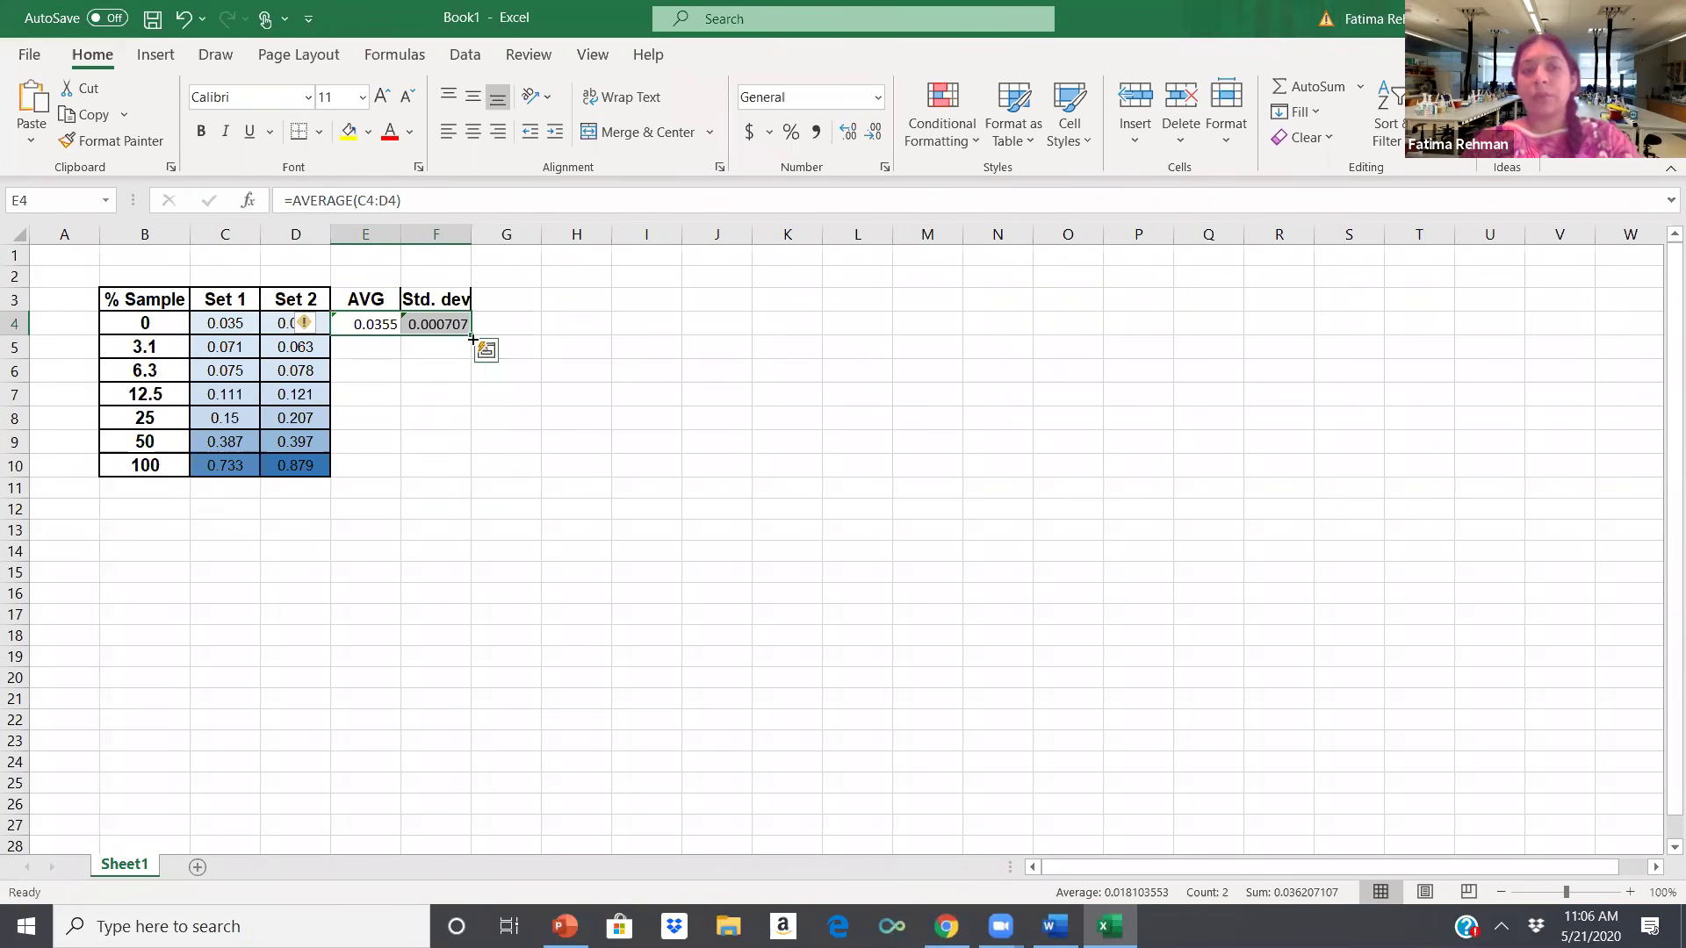
{"action": "left_click_drag", "start_coordinate": [471, 337], "coordinate": [473, 474]}
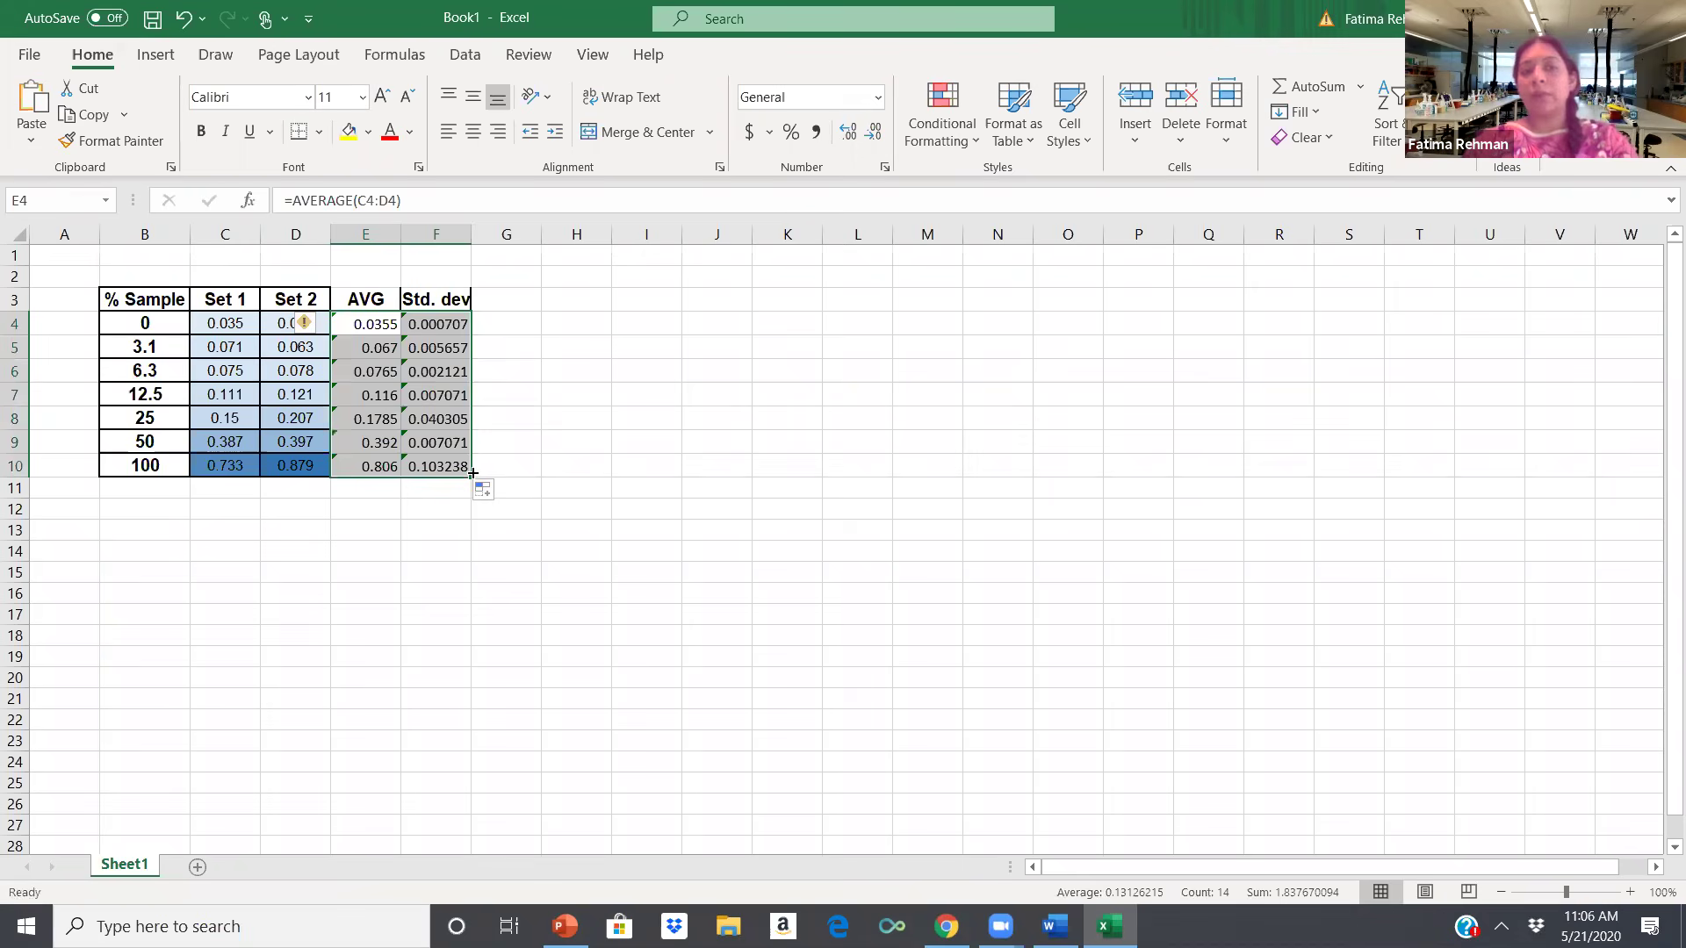
Check the cell references of the filled formulas in several rows of the AVG and Std. dev columns.
{"action": "left_click", "coordinate": [375, 346]}
{"action": "left_click", "coordinate": [375, 396]}
{"action": "left_click", "coordinate": [382, 444]}
{"action": "left_click", "coordinate": [380, 470]}
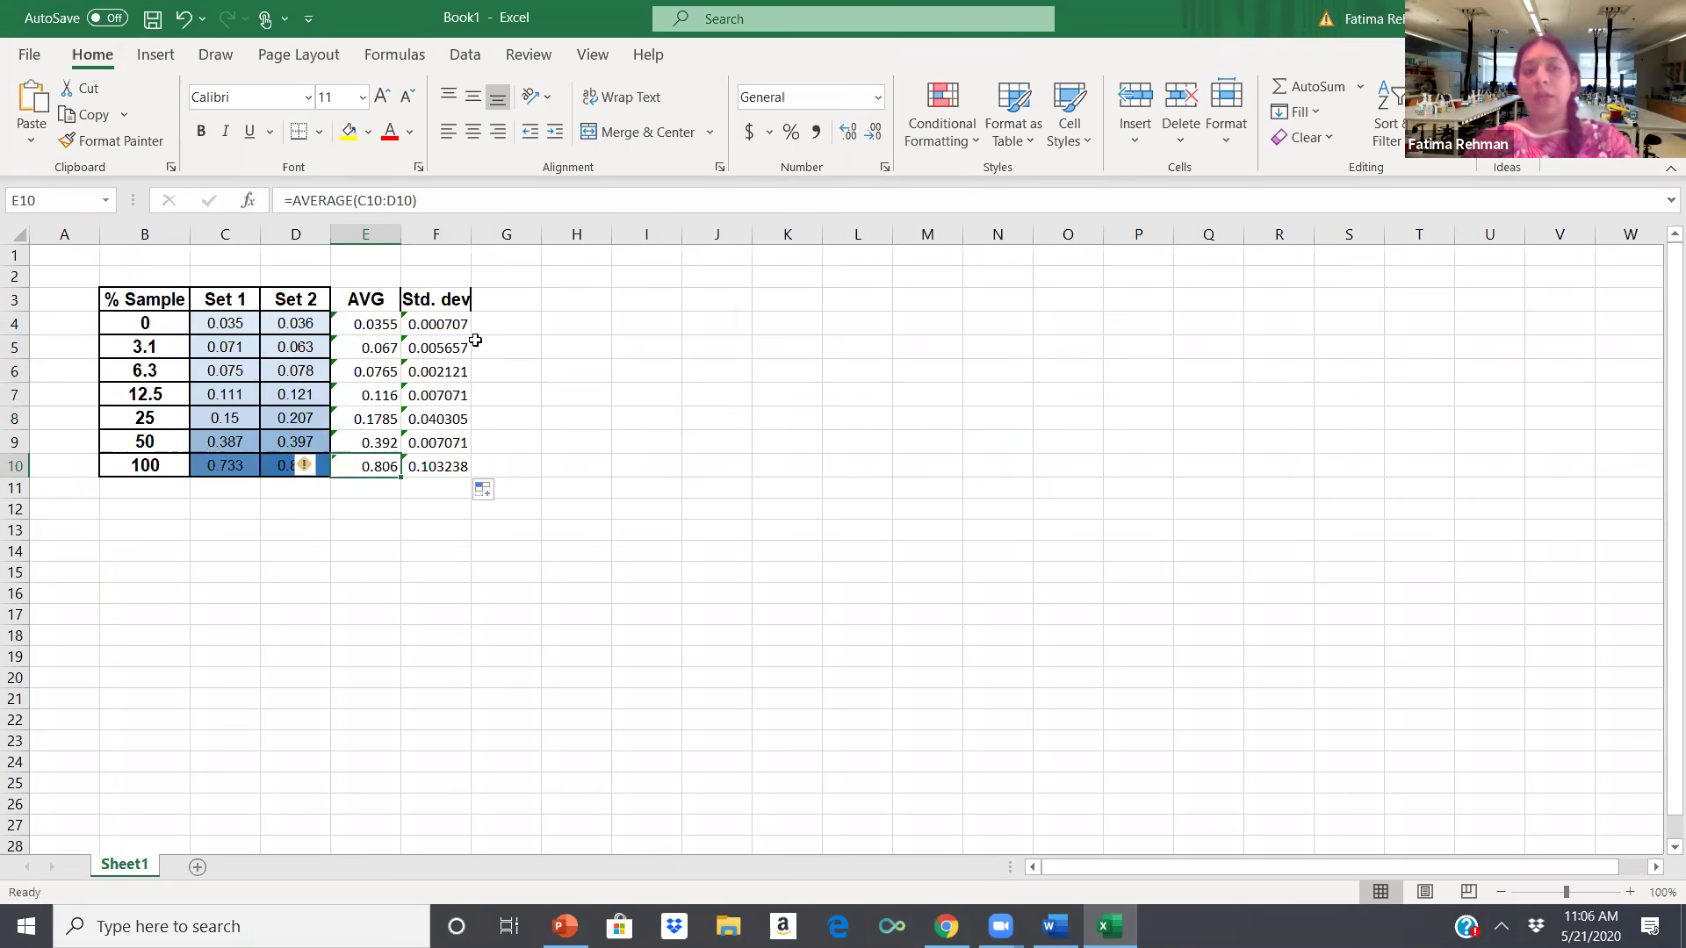
{"action": "left_click", "coordinate": [454, 465]}
{"action": "left_click", "coordinate": [436, 395]}
{"action": "left_click", "coordinate": [431, 351]}
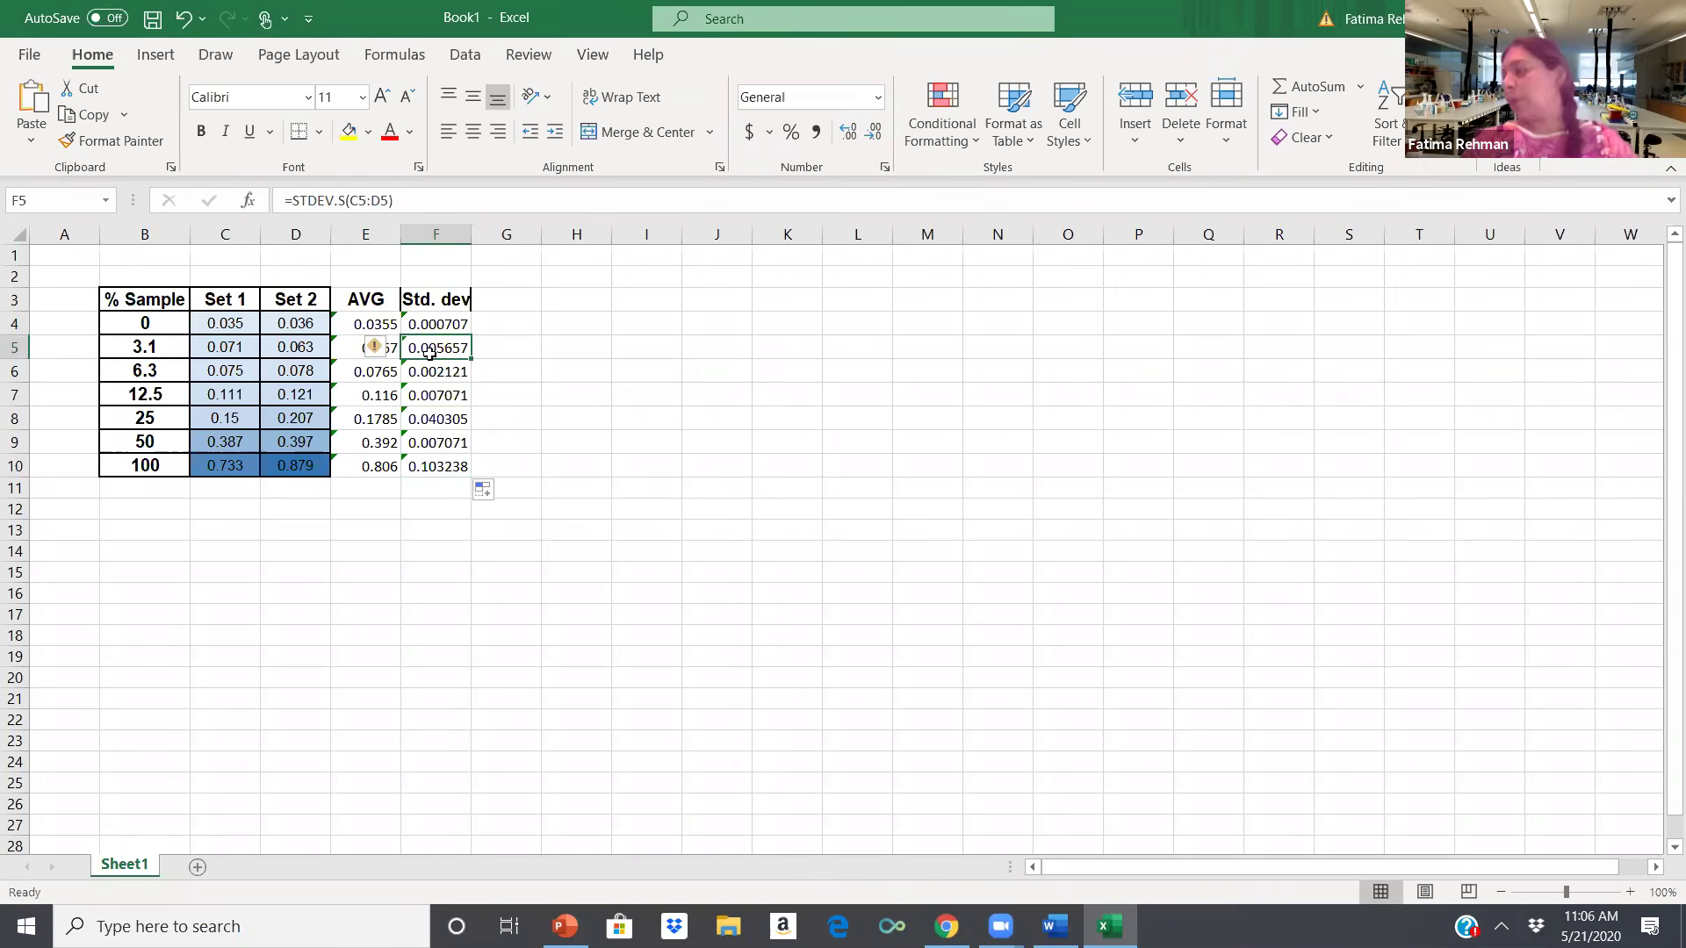
Format the AVG and Std. dev values in E4:F10 to three decimal places and center them.
{"action": "left_click", "coordinate": [375, 327]}
{"action": "left_click_drag", "start_coordinate": [375, 327], "coordinate": [434, 348]}
{"action": "left_click_drag", "start_coordinate": [438, 447], "coordinate": [438, 466]}
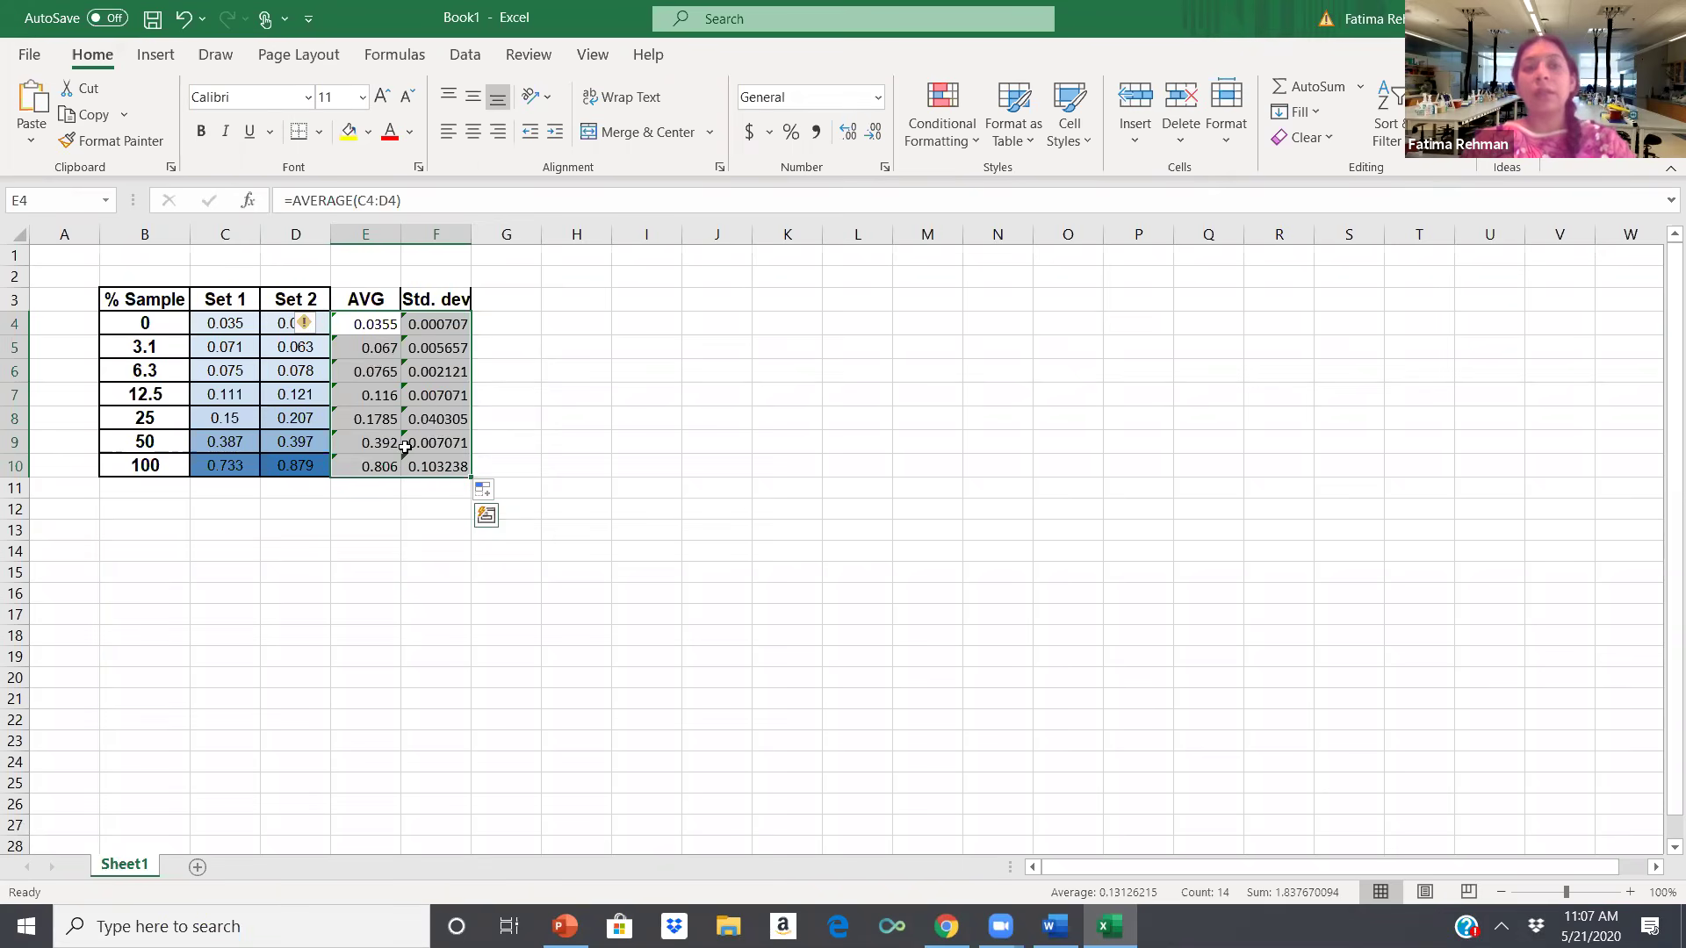
{"action": "left_click", "coordinate": [875, 133]}
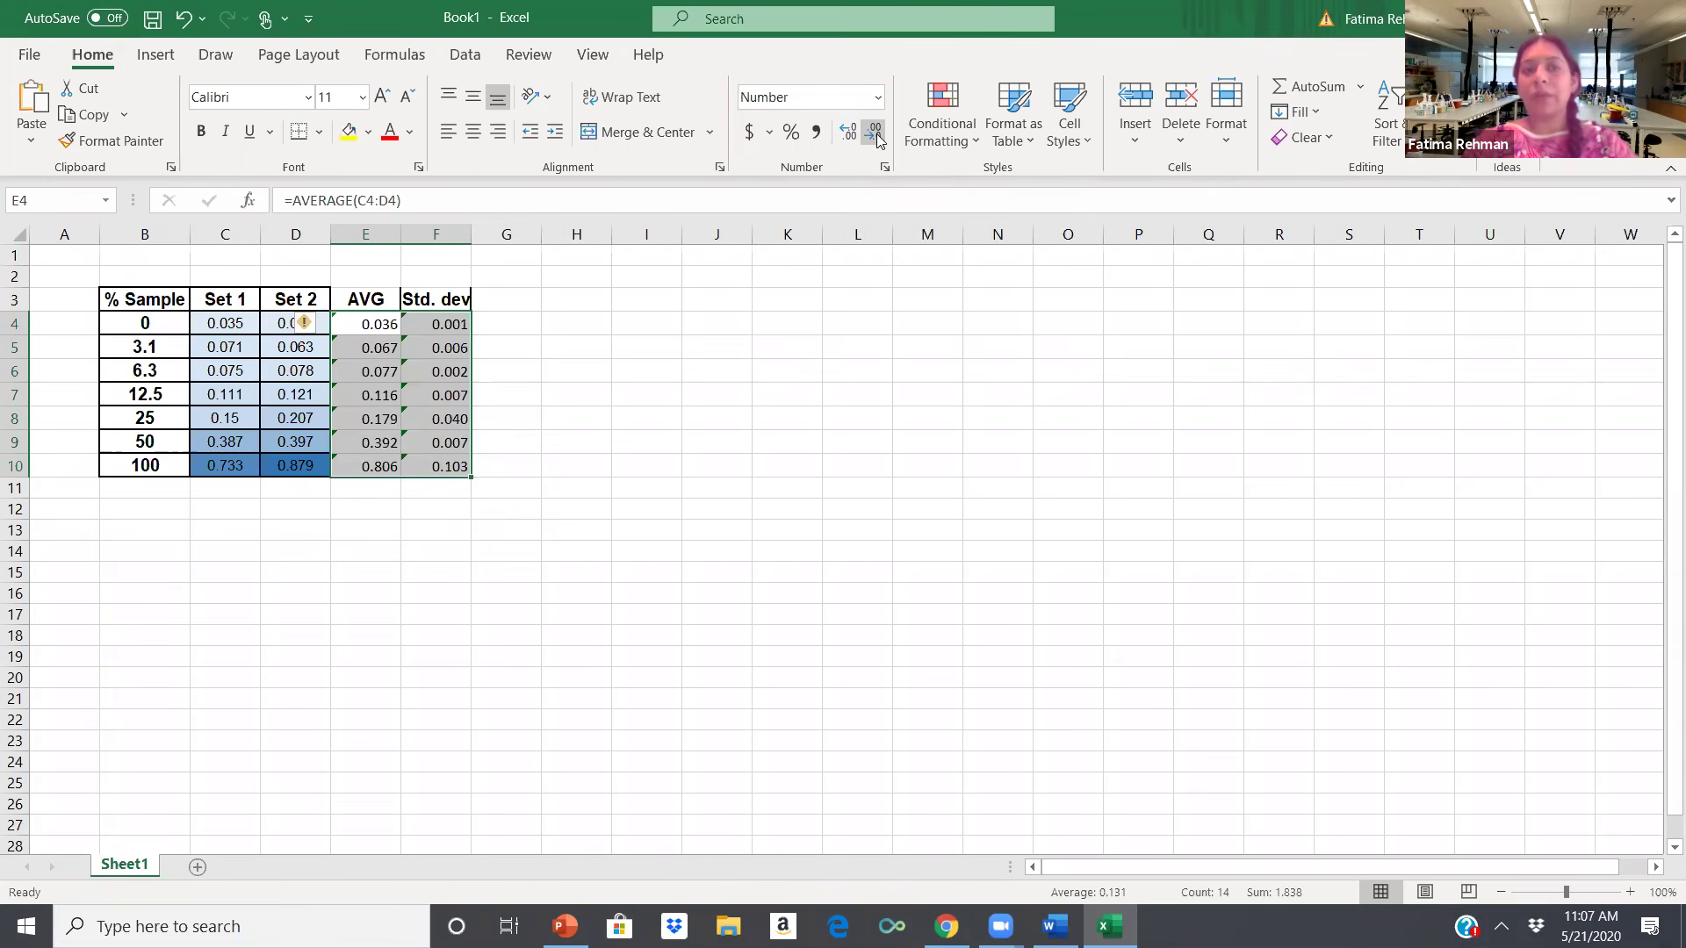
{"action": "left_click", "coordinate": [473, 133]}
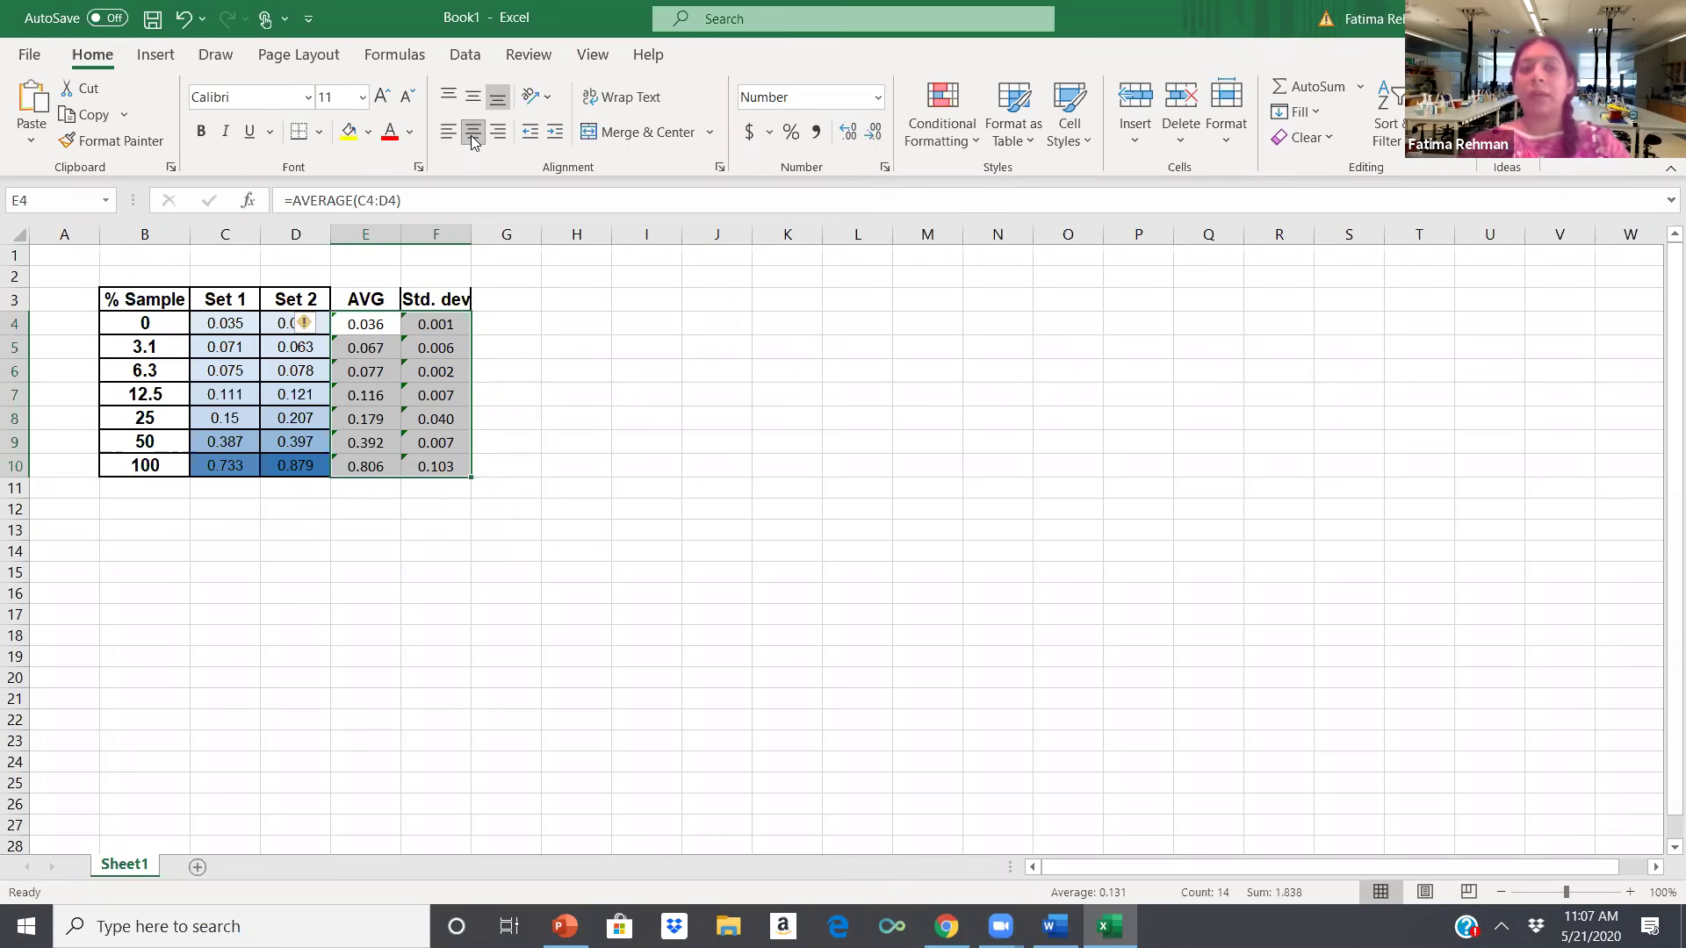
{"action": "left_click", "coordinate": [471, 135]}
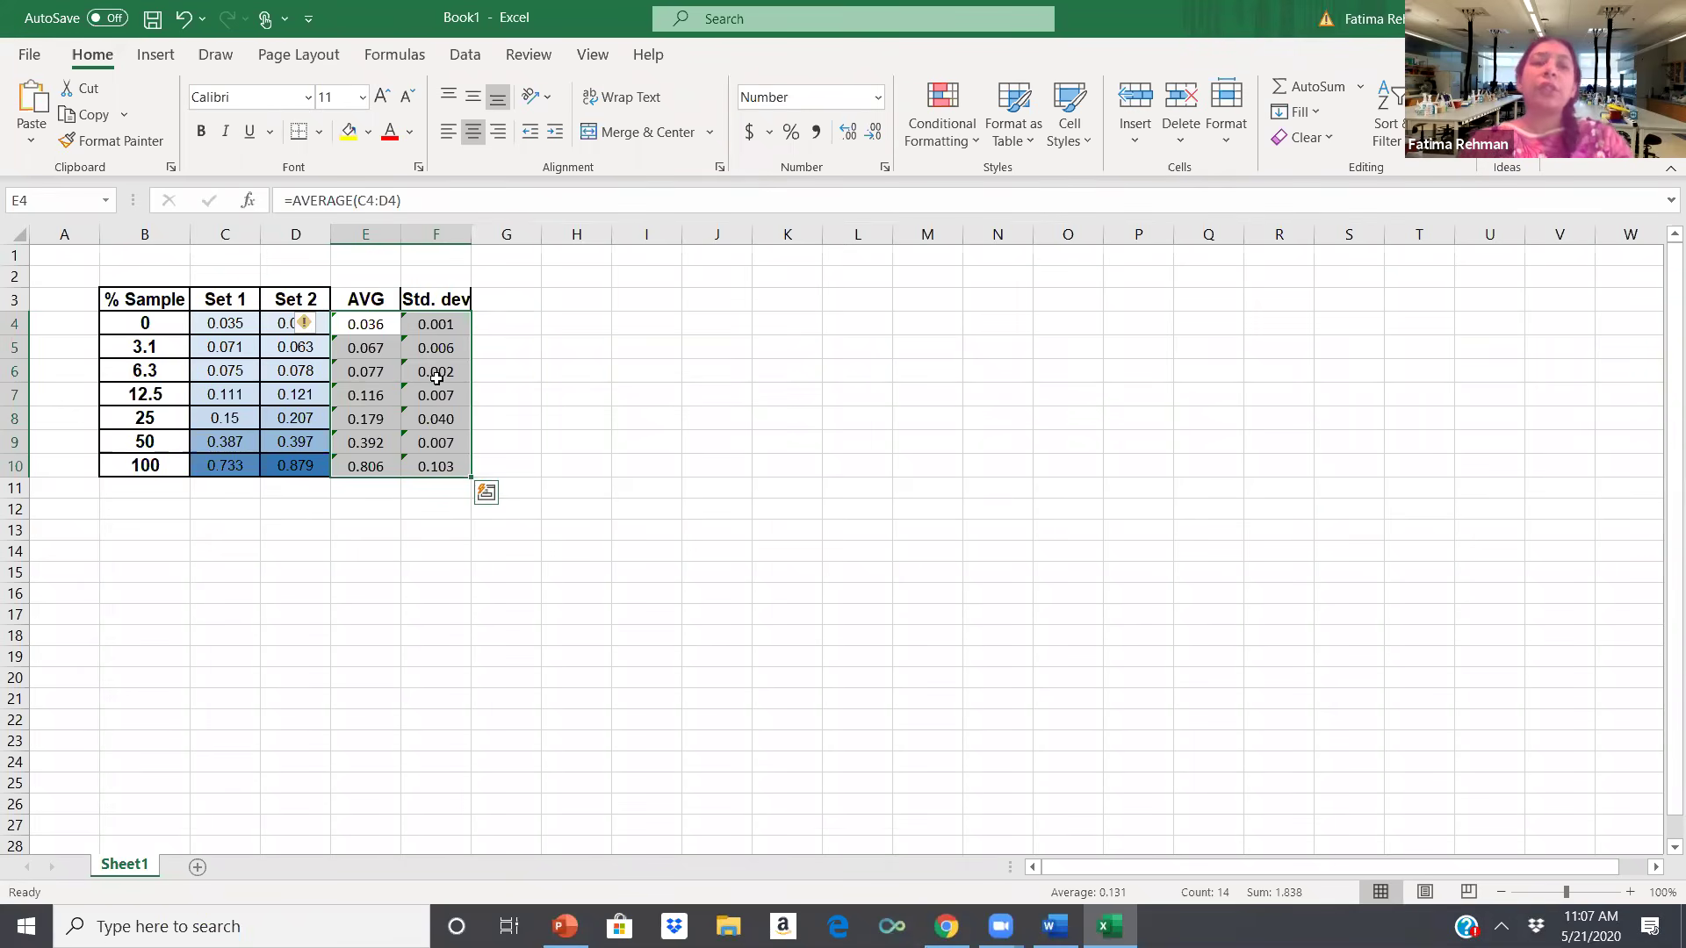
{"action": "left_click", "coordinate": [673, 550]}
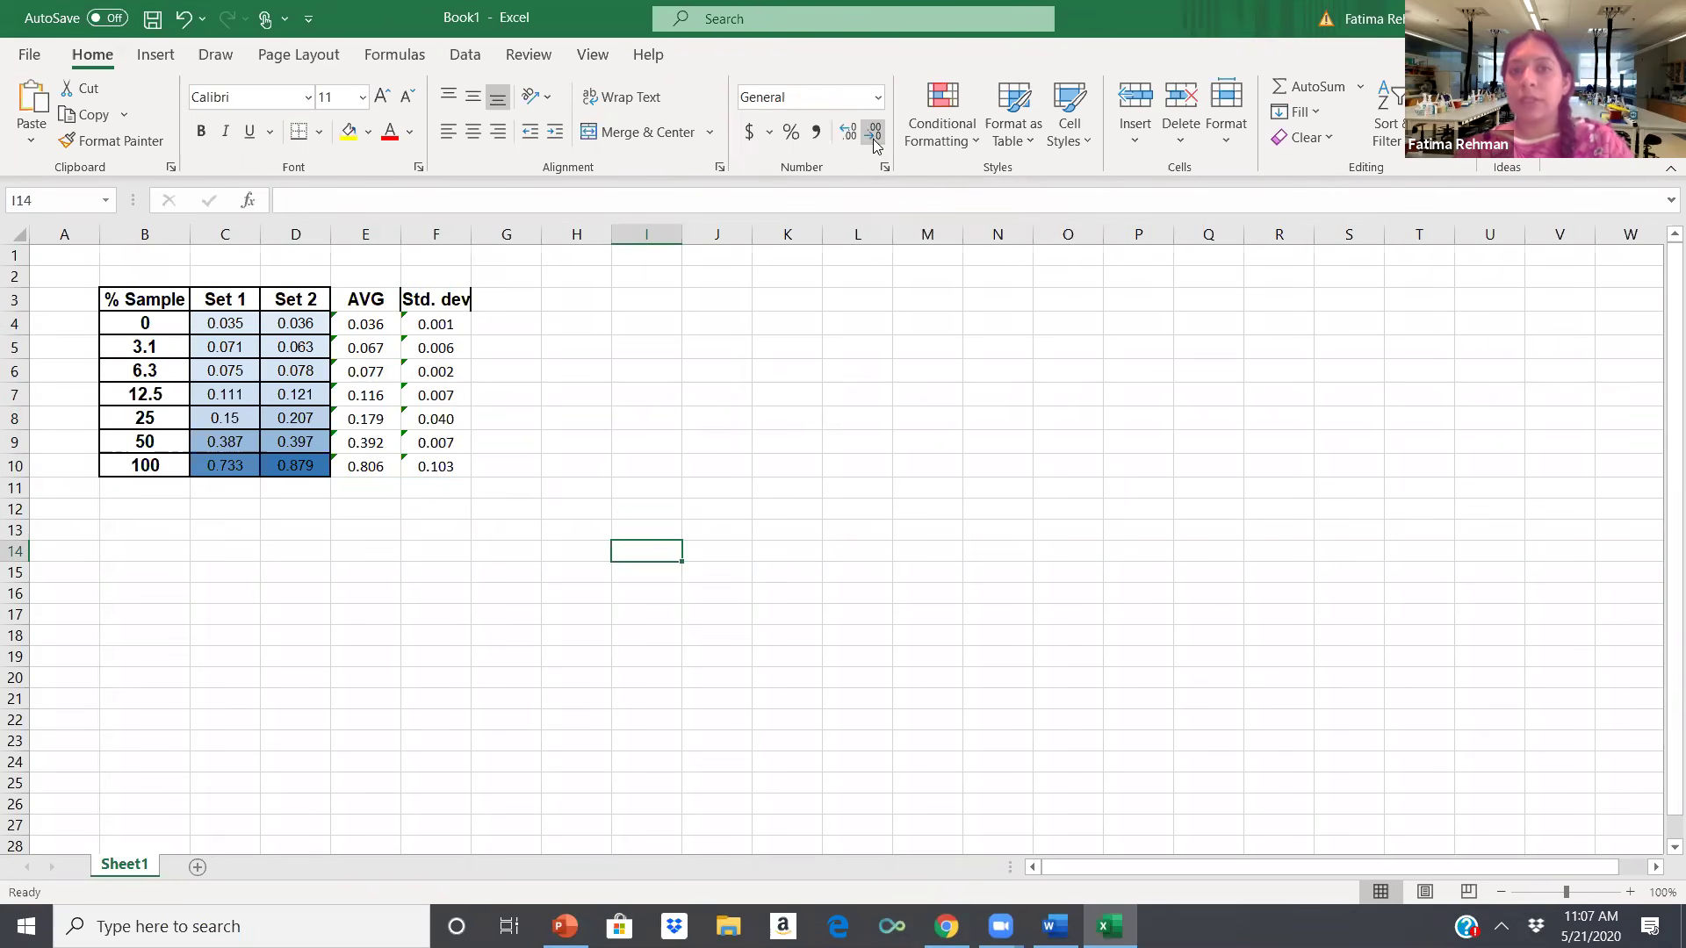
Review the number format settings of the Std. dev values in F4:F10 without changing them.
{"action": "left_click", "coordinate": [434, 327]}
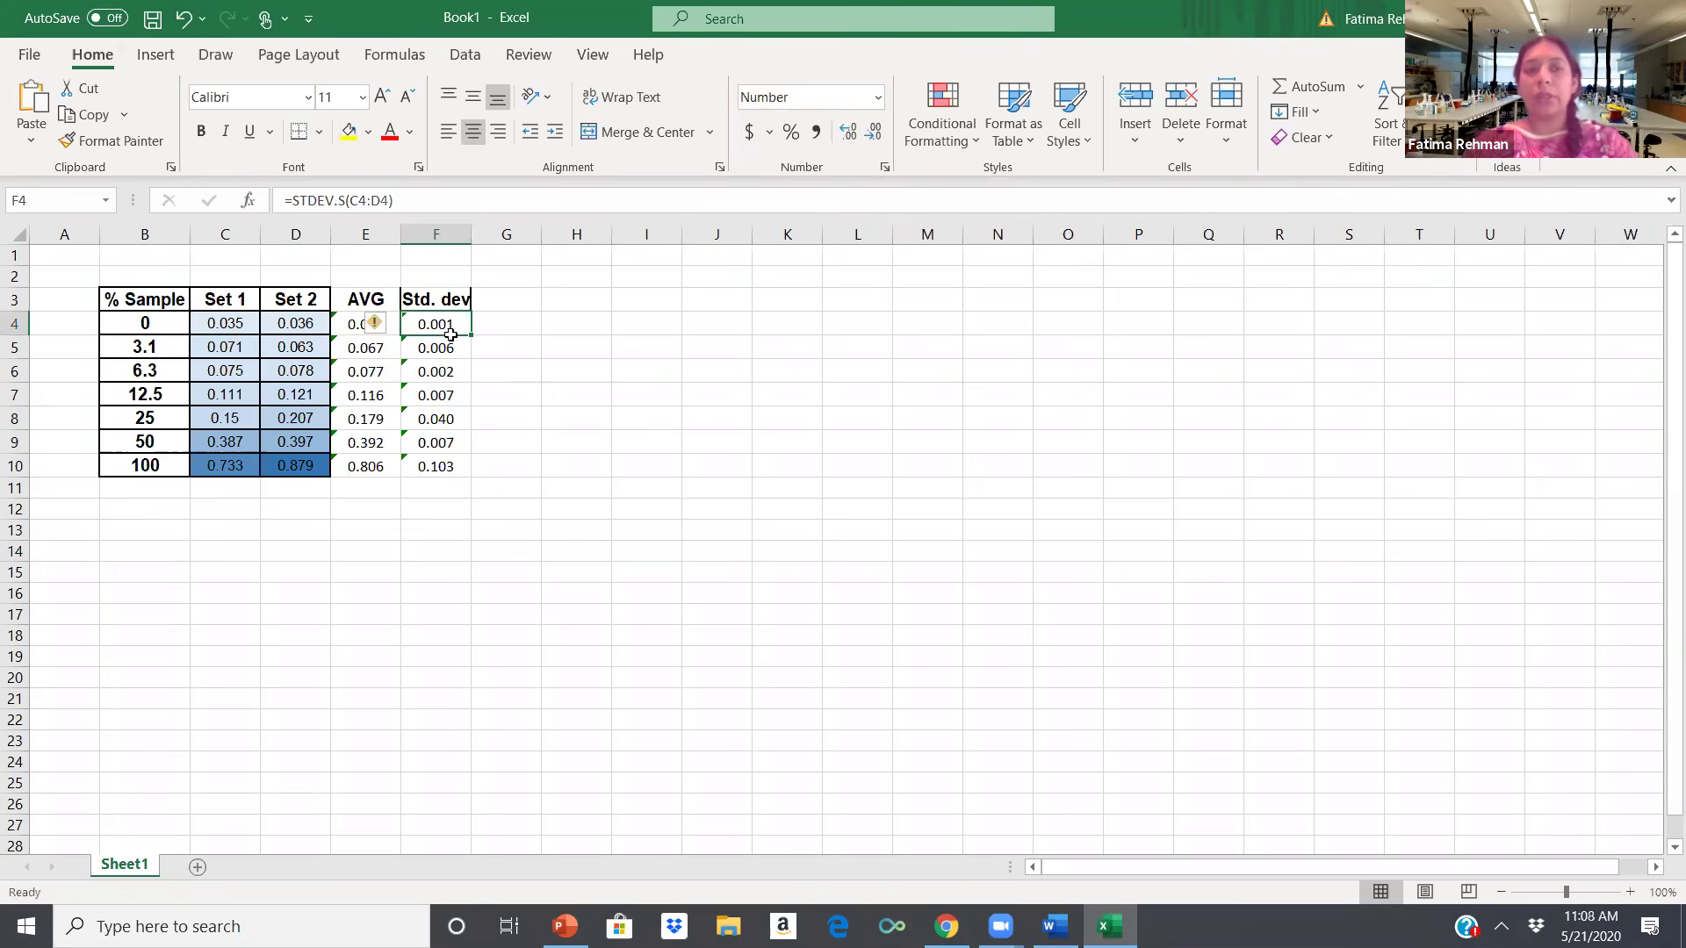
{"action": "right_click", "coordinate": [452, 331]}
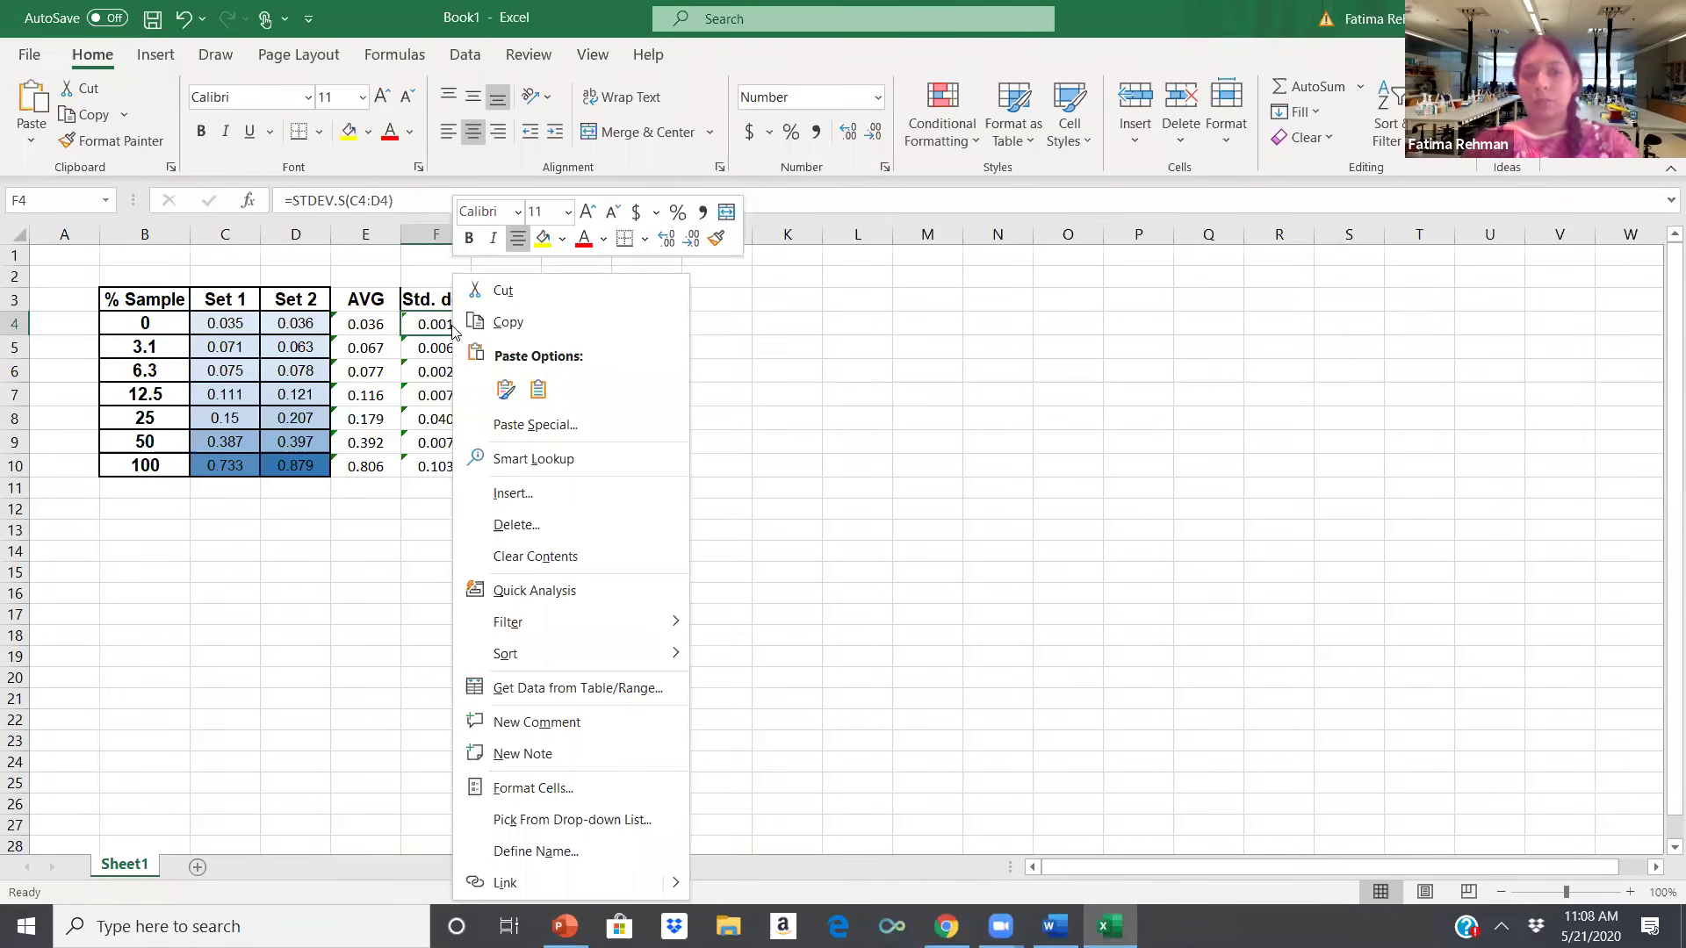
{"action": "left_click", "coordinate": [533, 788]}
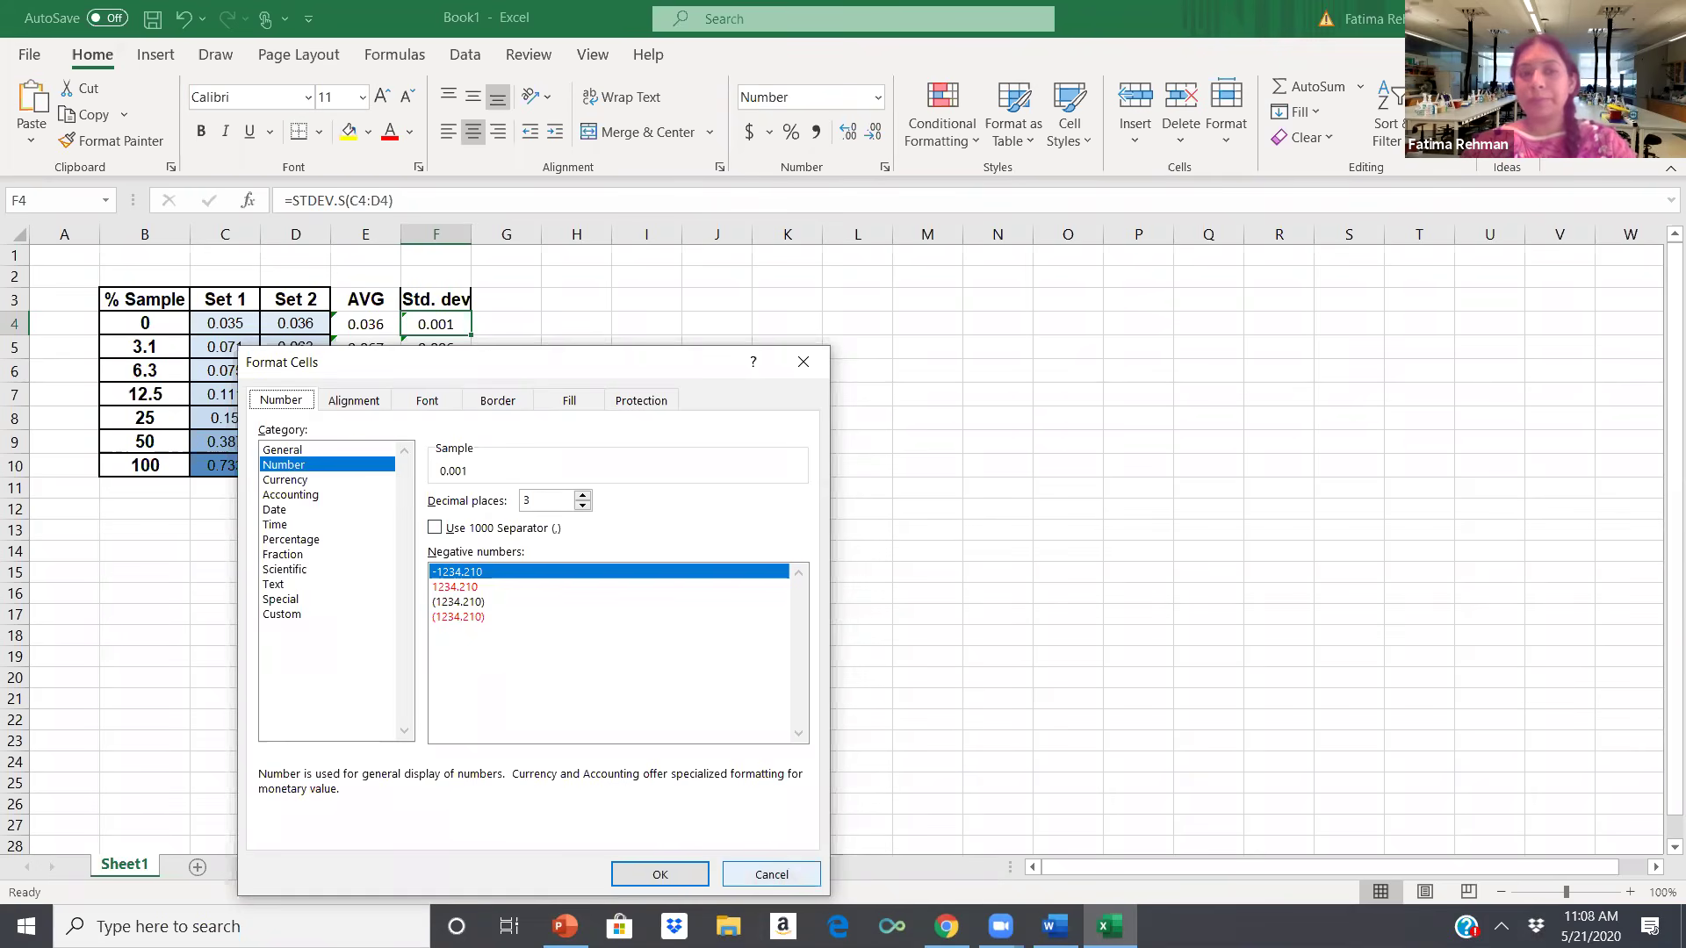
{"action": "key", "text": "Return"}
{"action": "left_click_drag", "start_coordinate": [436, 327], "coordinate": [433, 459]}
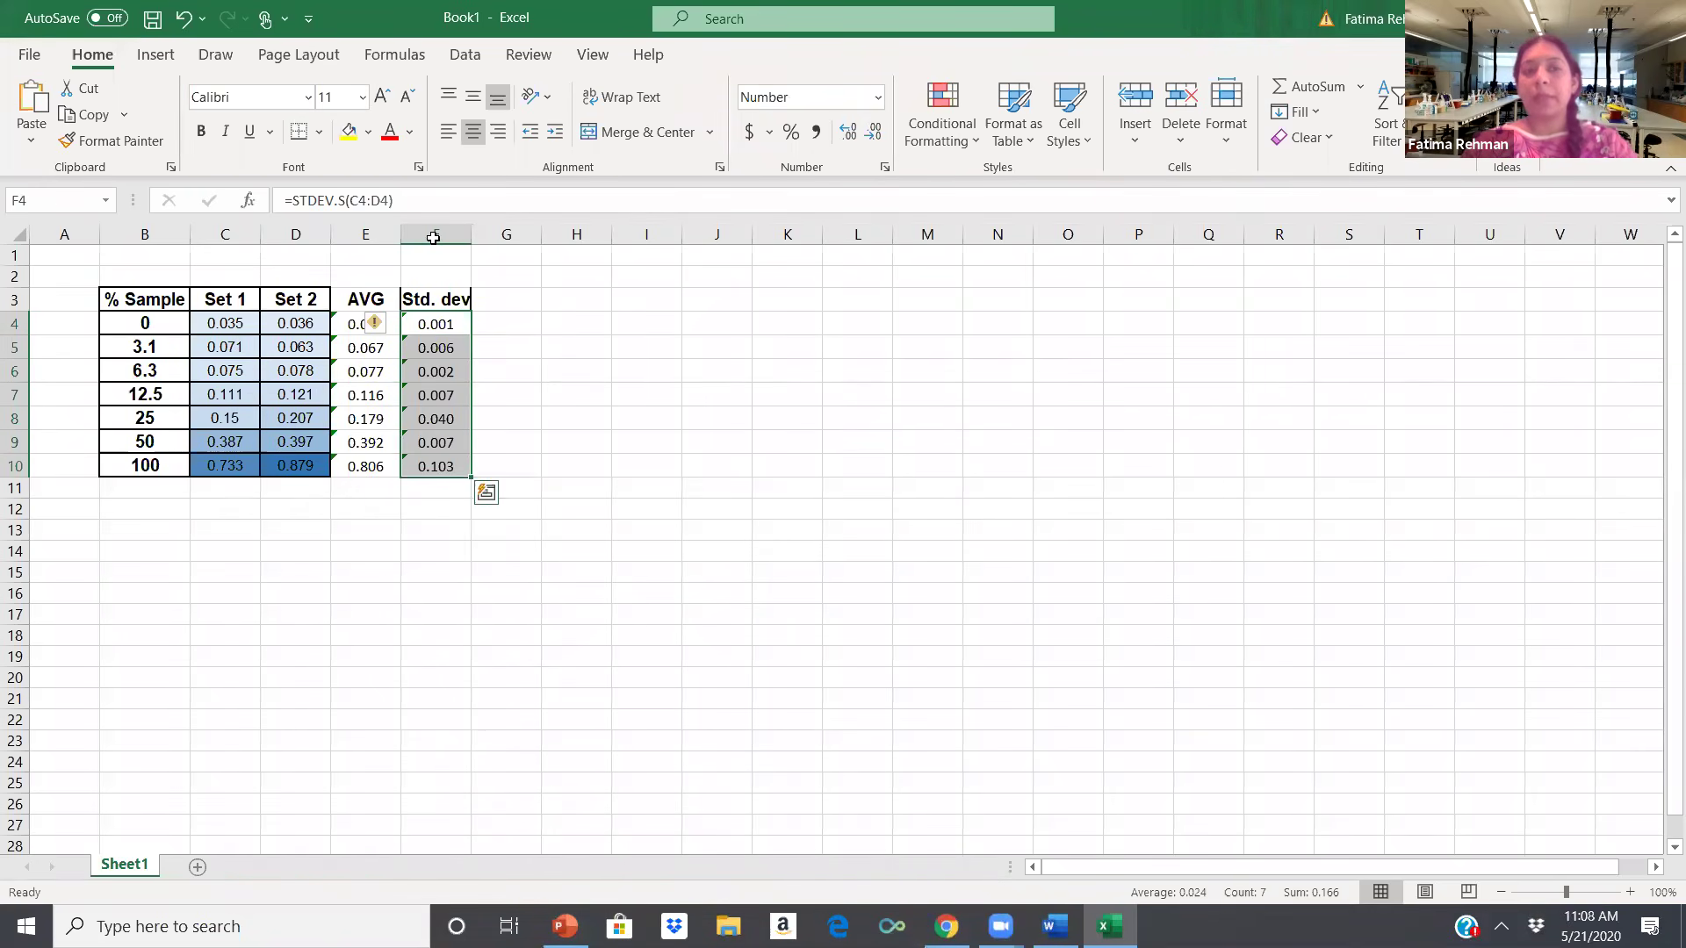
{"action": "right_click", "coordinate": [436, 451]}
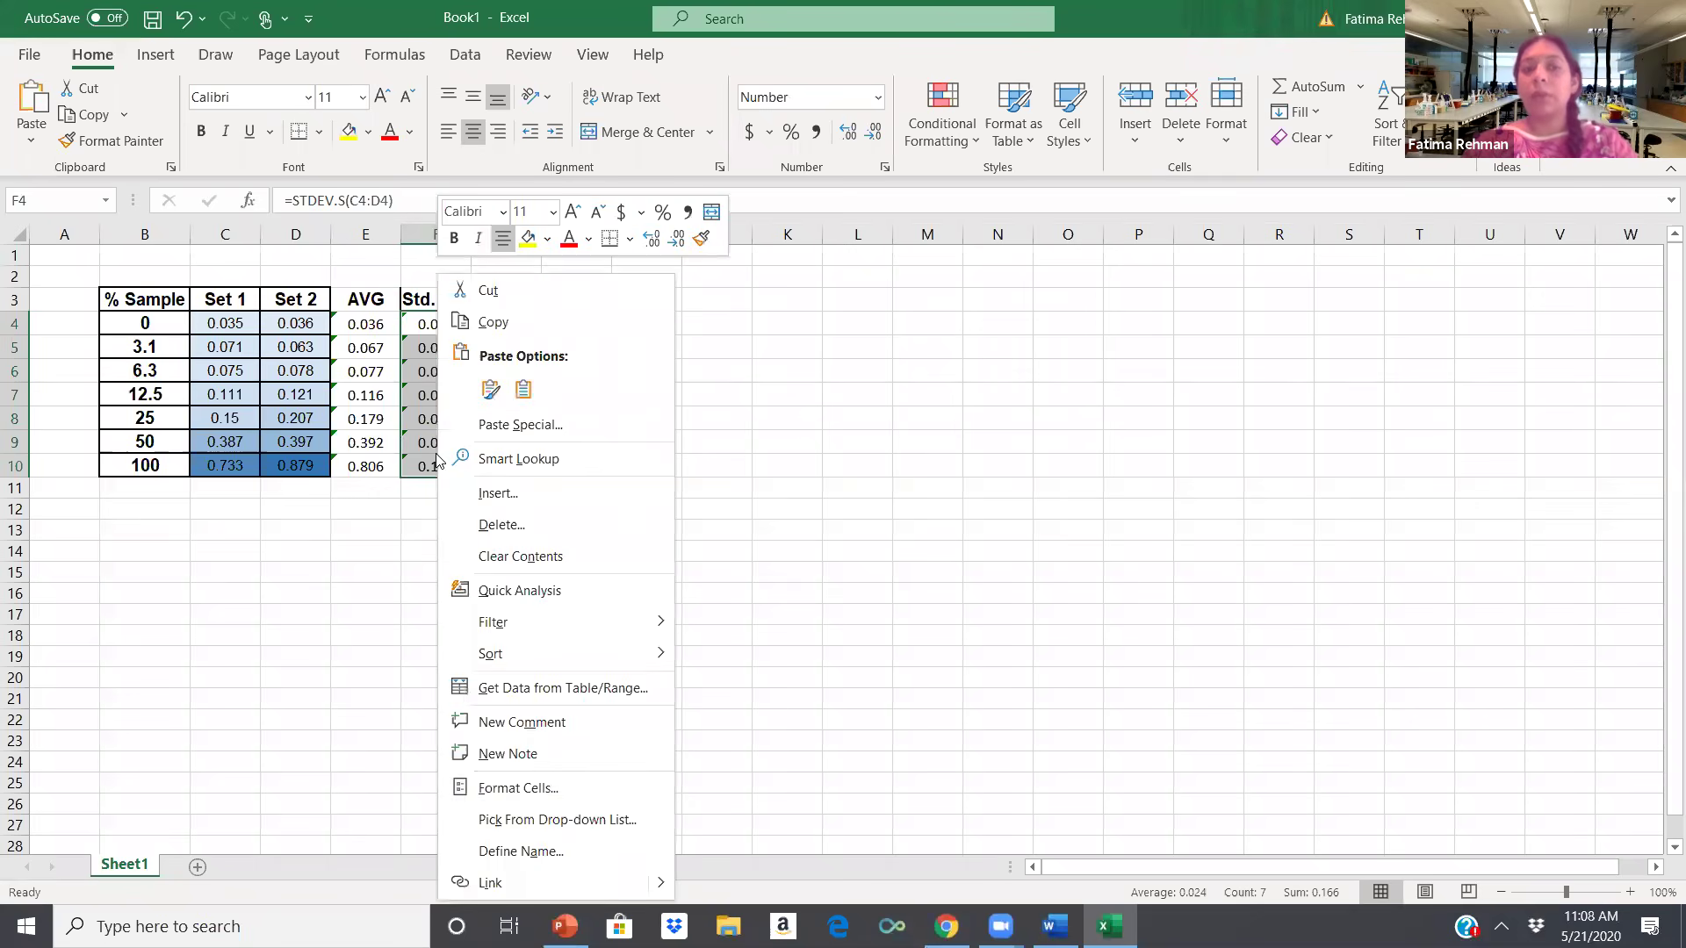
{"action": "left_click", "coordinate": [580, 793]}
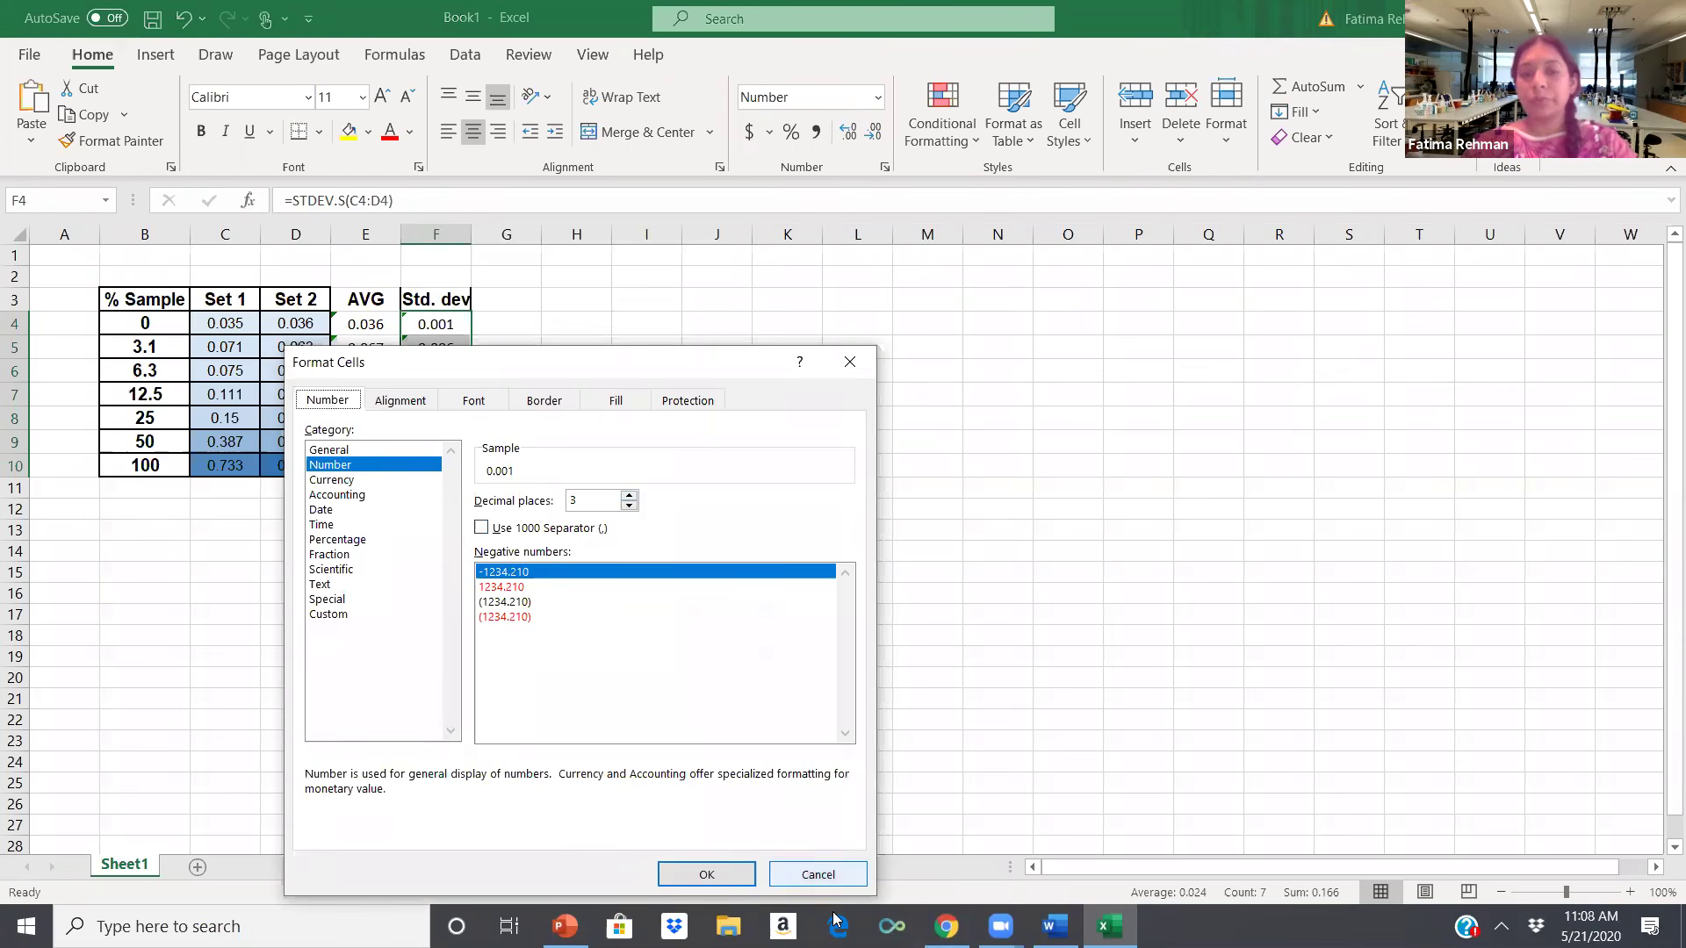
{"action": "left_click", "coordinate": [817, 874]}
{"action": "left_click", "coordinate": [646, 510]}
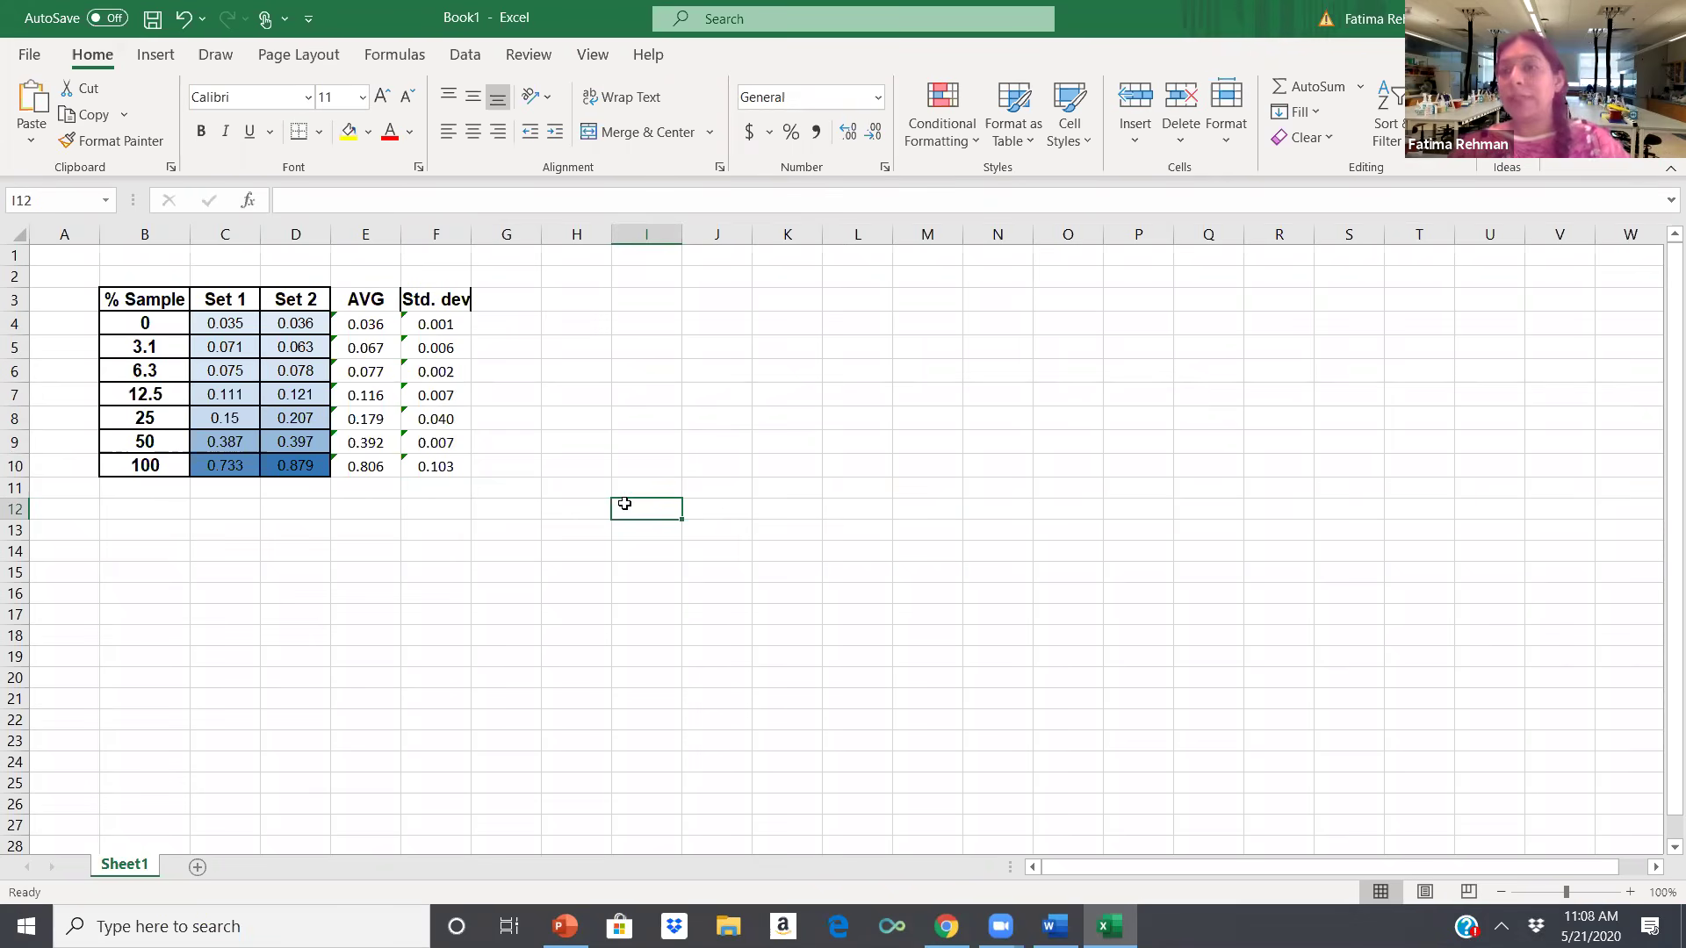
Apply the Number format with two decimal places to the % Sample values in B4:B10.
{"action": "left_click", "coordinate": [159, 300]}
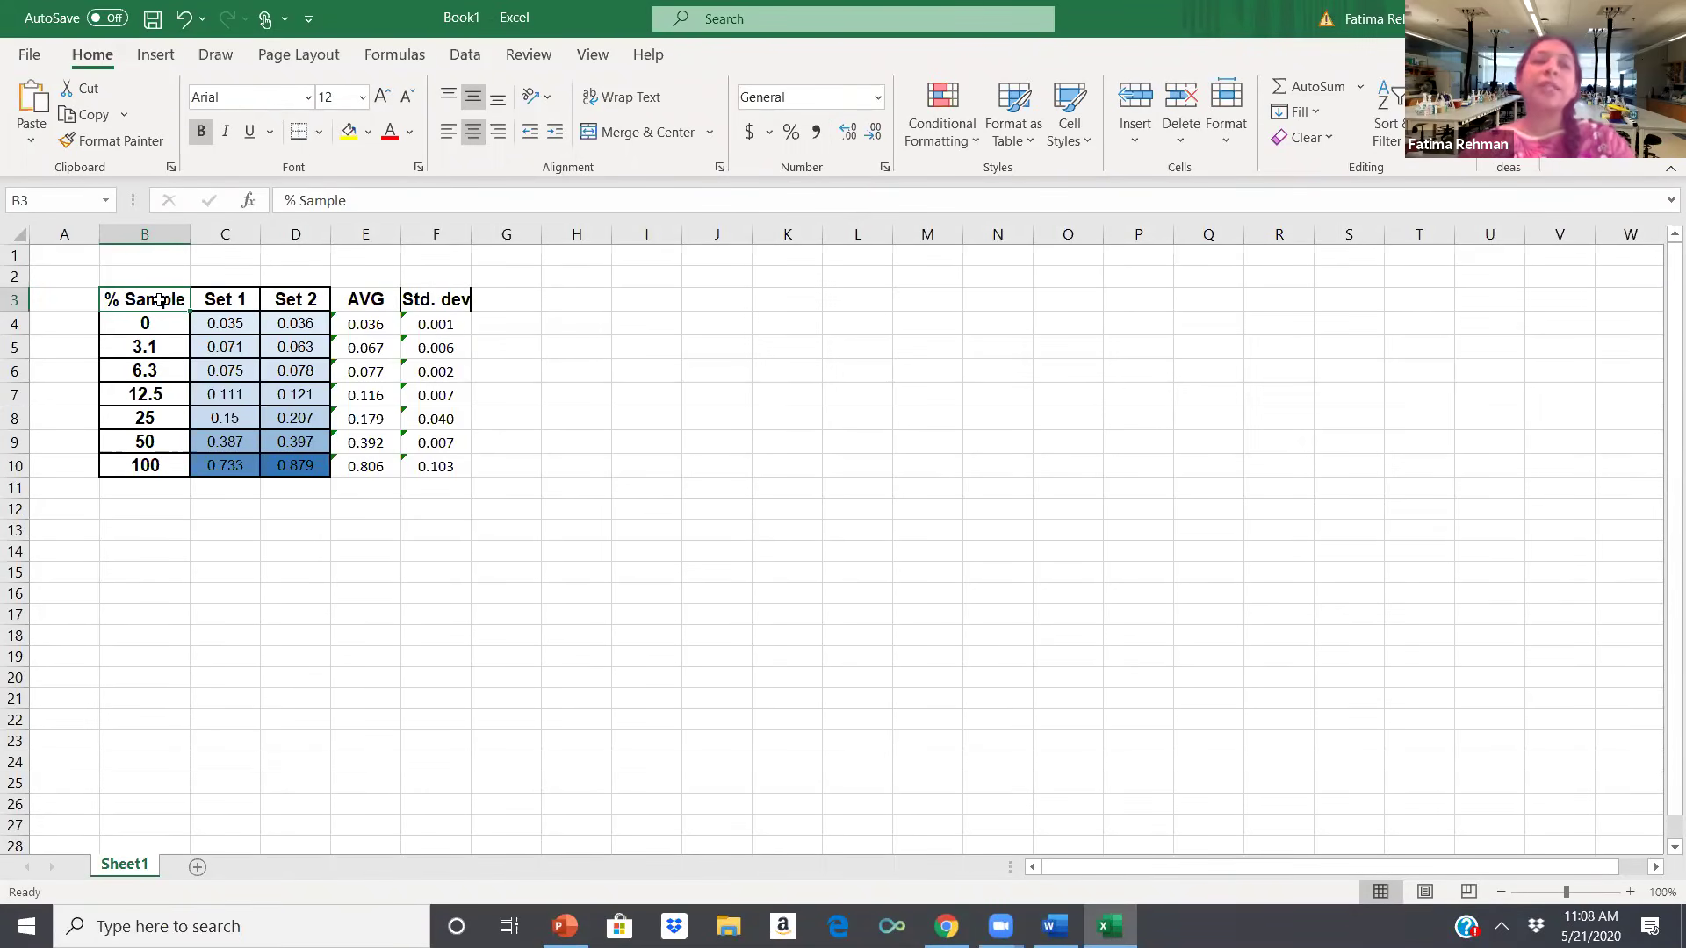
{"action": "left_click", "coordinate": [154, 323]}
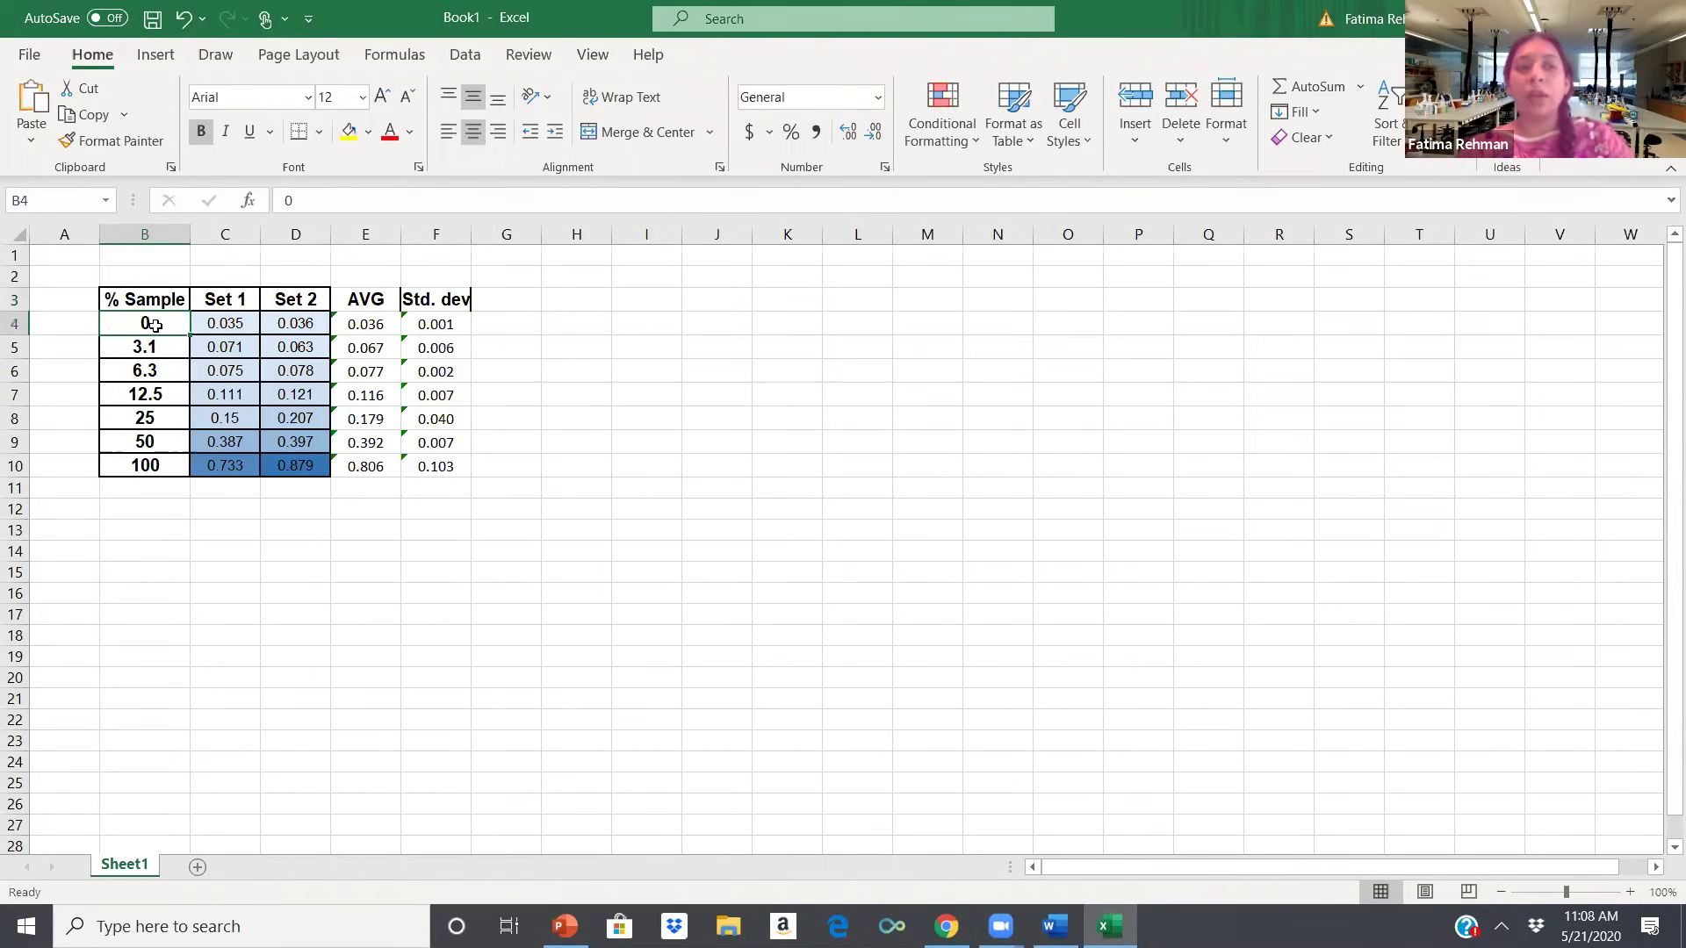
{"action": "left_click", "coordinate": [152, 466]}
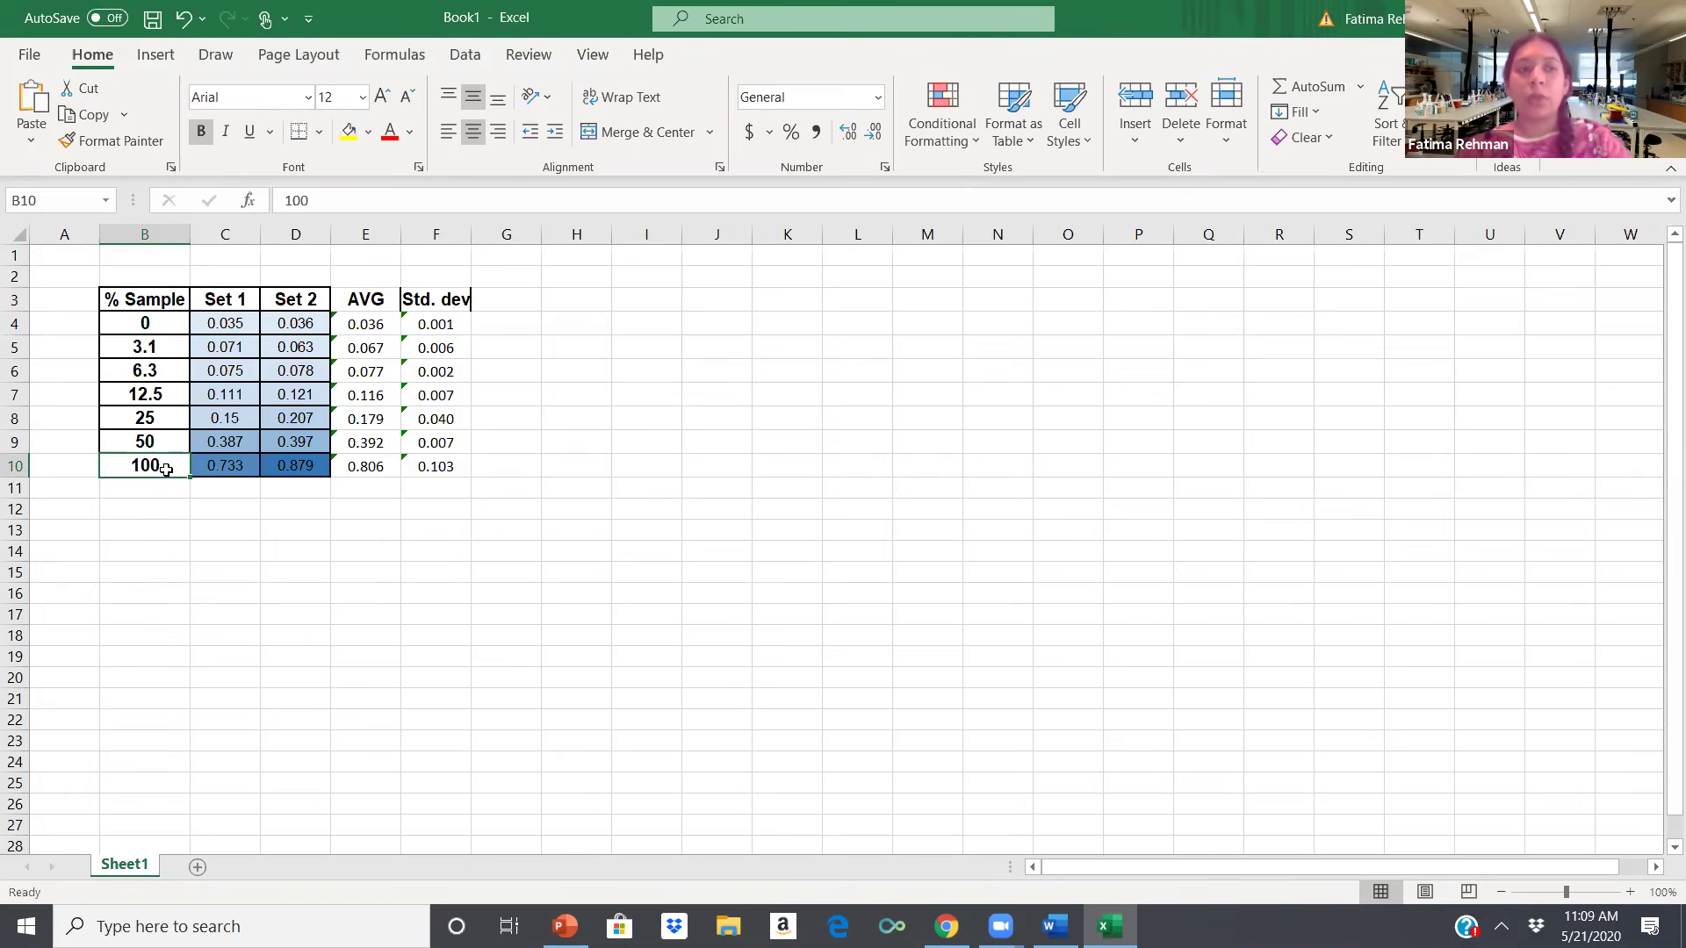
{"action": "left_click_drag", "start_coordinate": [152, 324], "coordinate": [152, 466]}
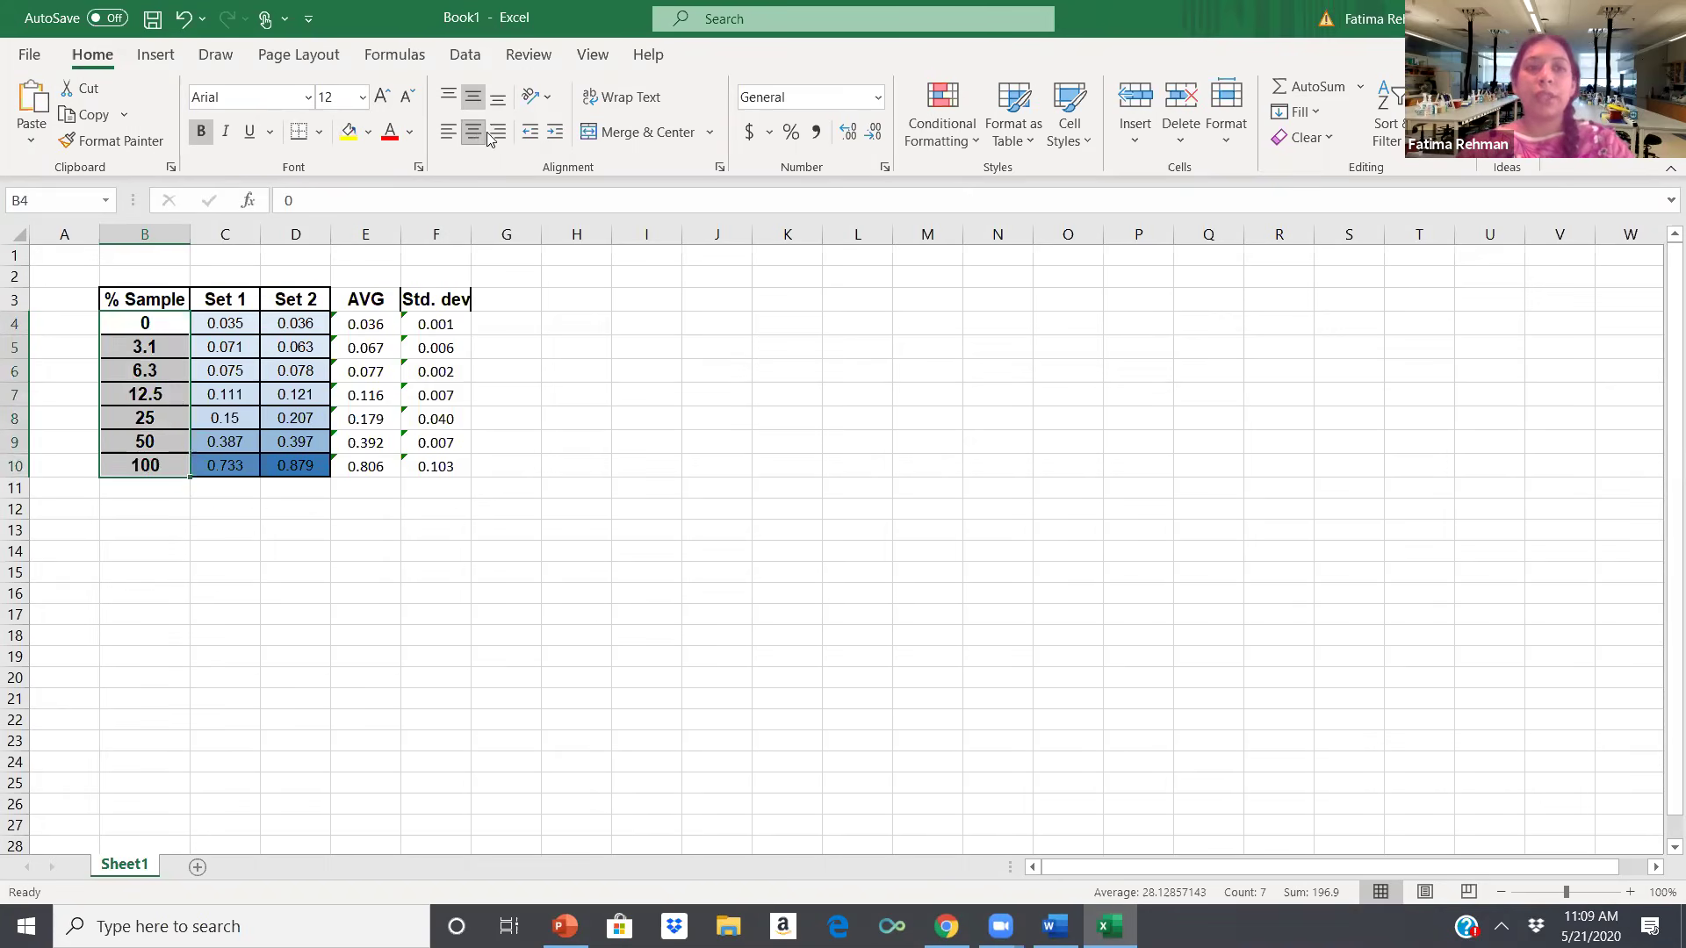
{"action": "right_click", "coordinate": [129, 364]}
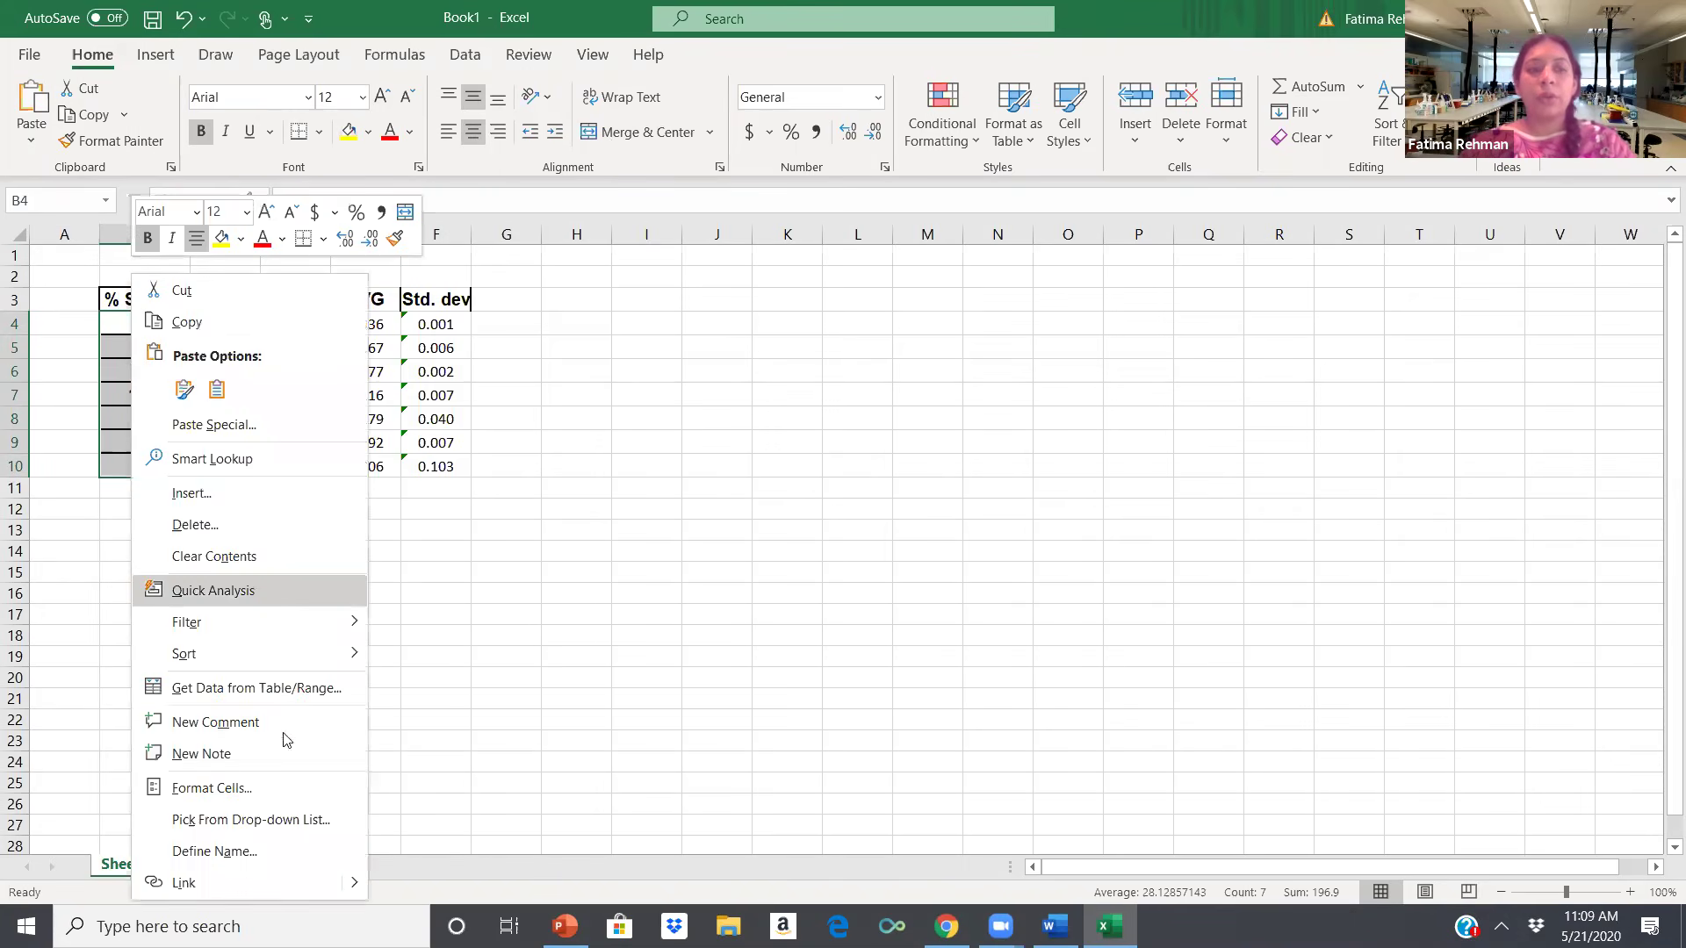
{"action": "left_click", "coordinate": [282, 789]}
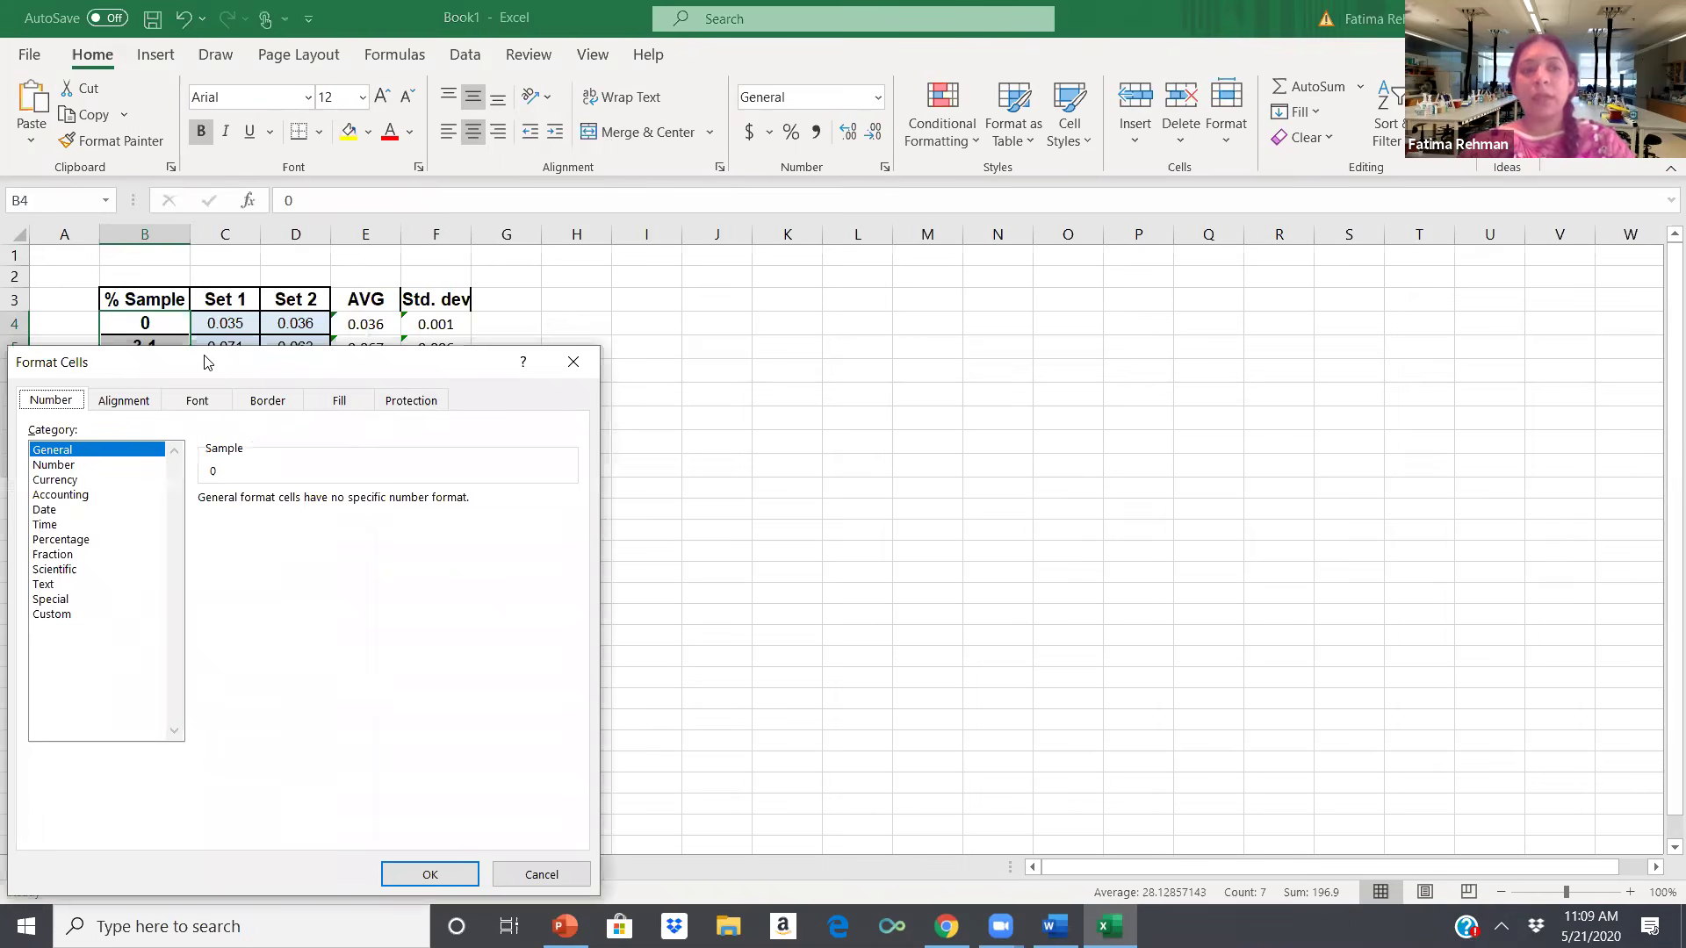
{"action": "left_click_drag", "start_coordinate": [208, 365], "coordinate": [568, 284]}
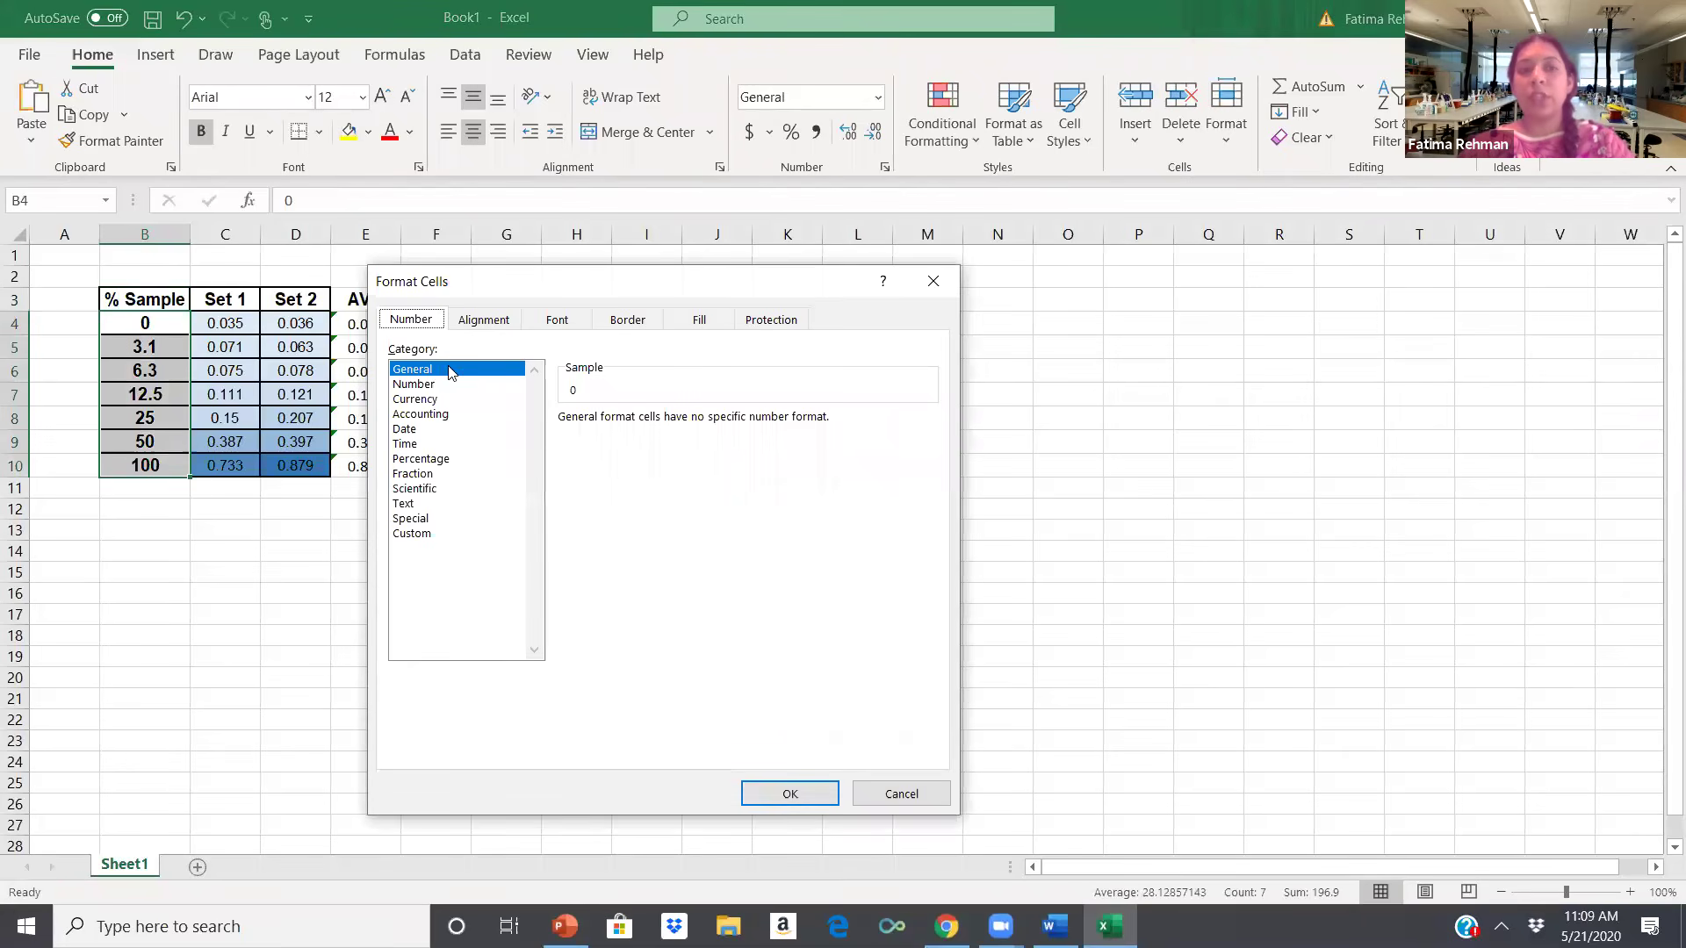
{"action": "left_click", "coordinate": [420, 385]}
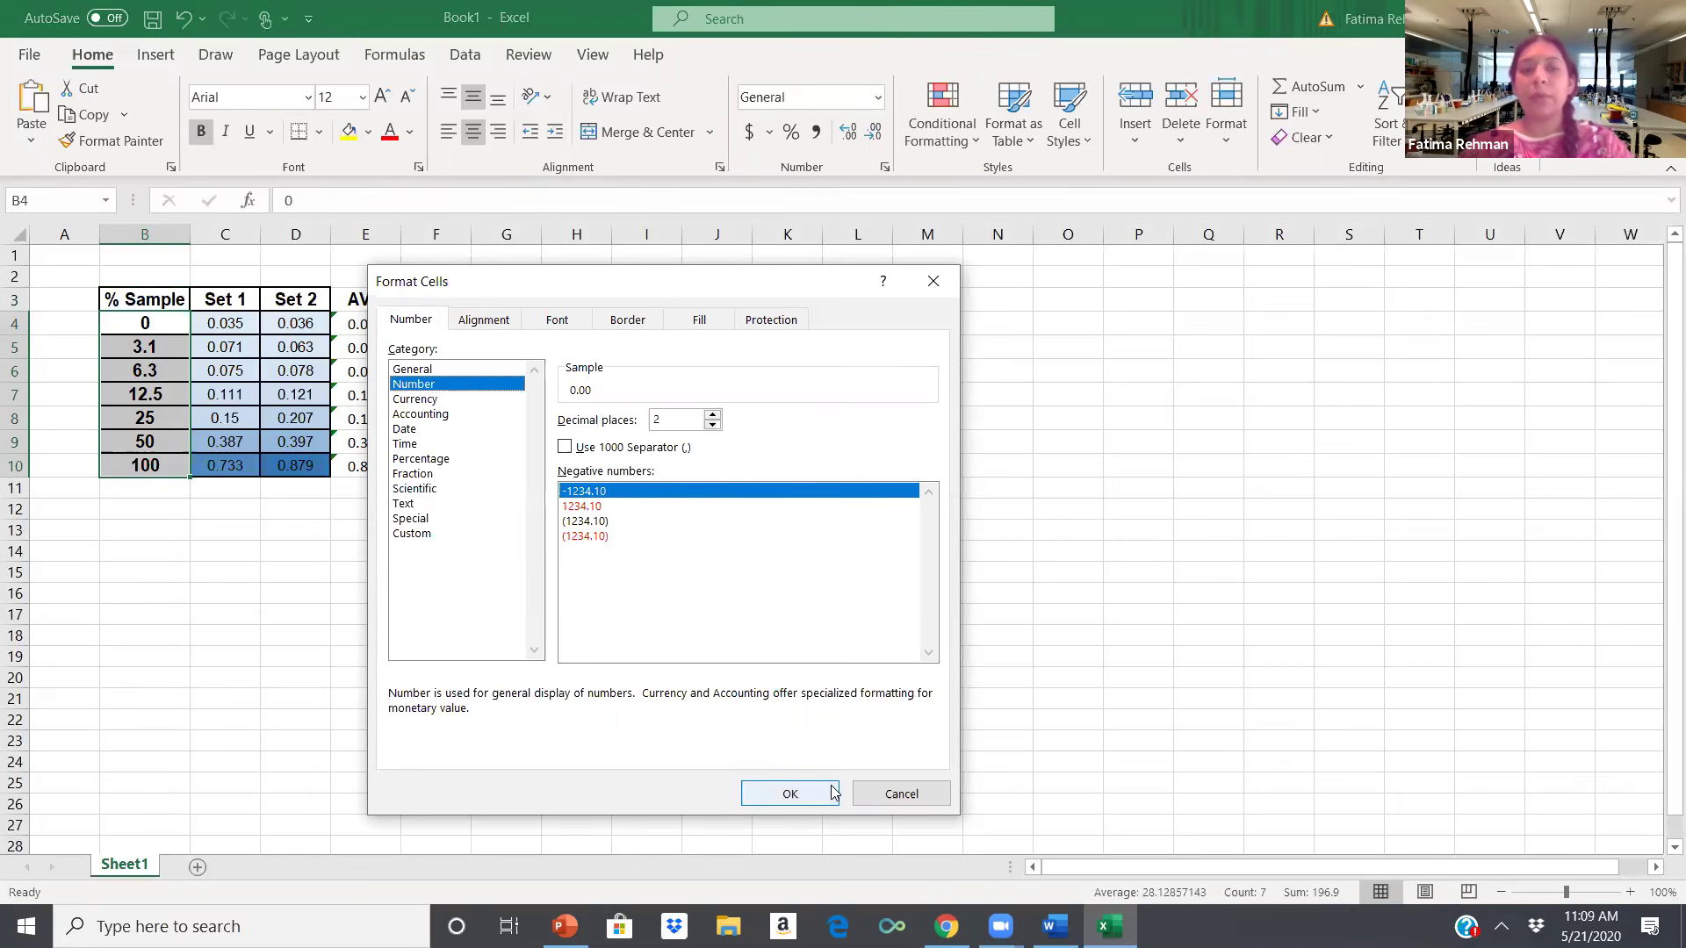
{"action": "left_click", "coordinate": [779, 793]}
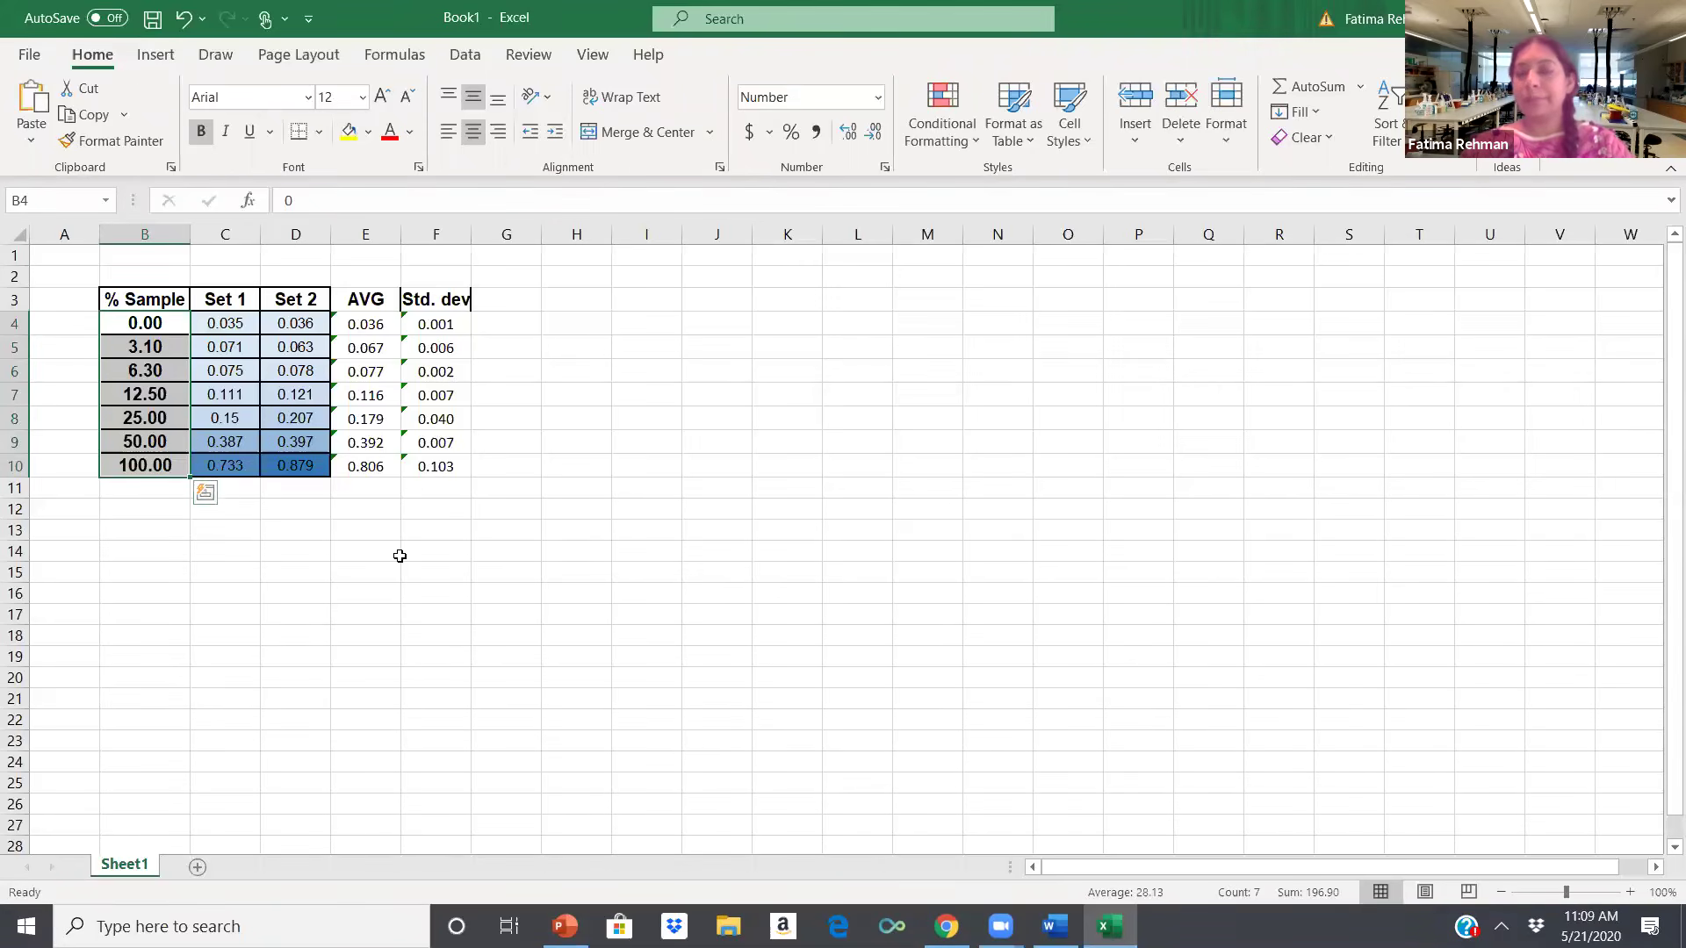
Reduce the % Sample values in B4:B10 to one decimal place.
{"action": "left_click", "coordinate": [874, 134]}
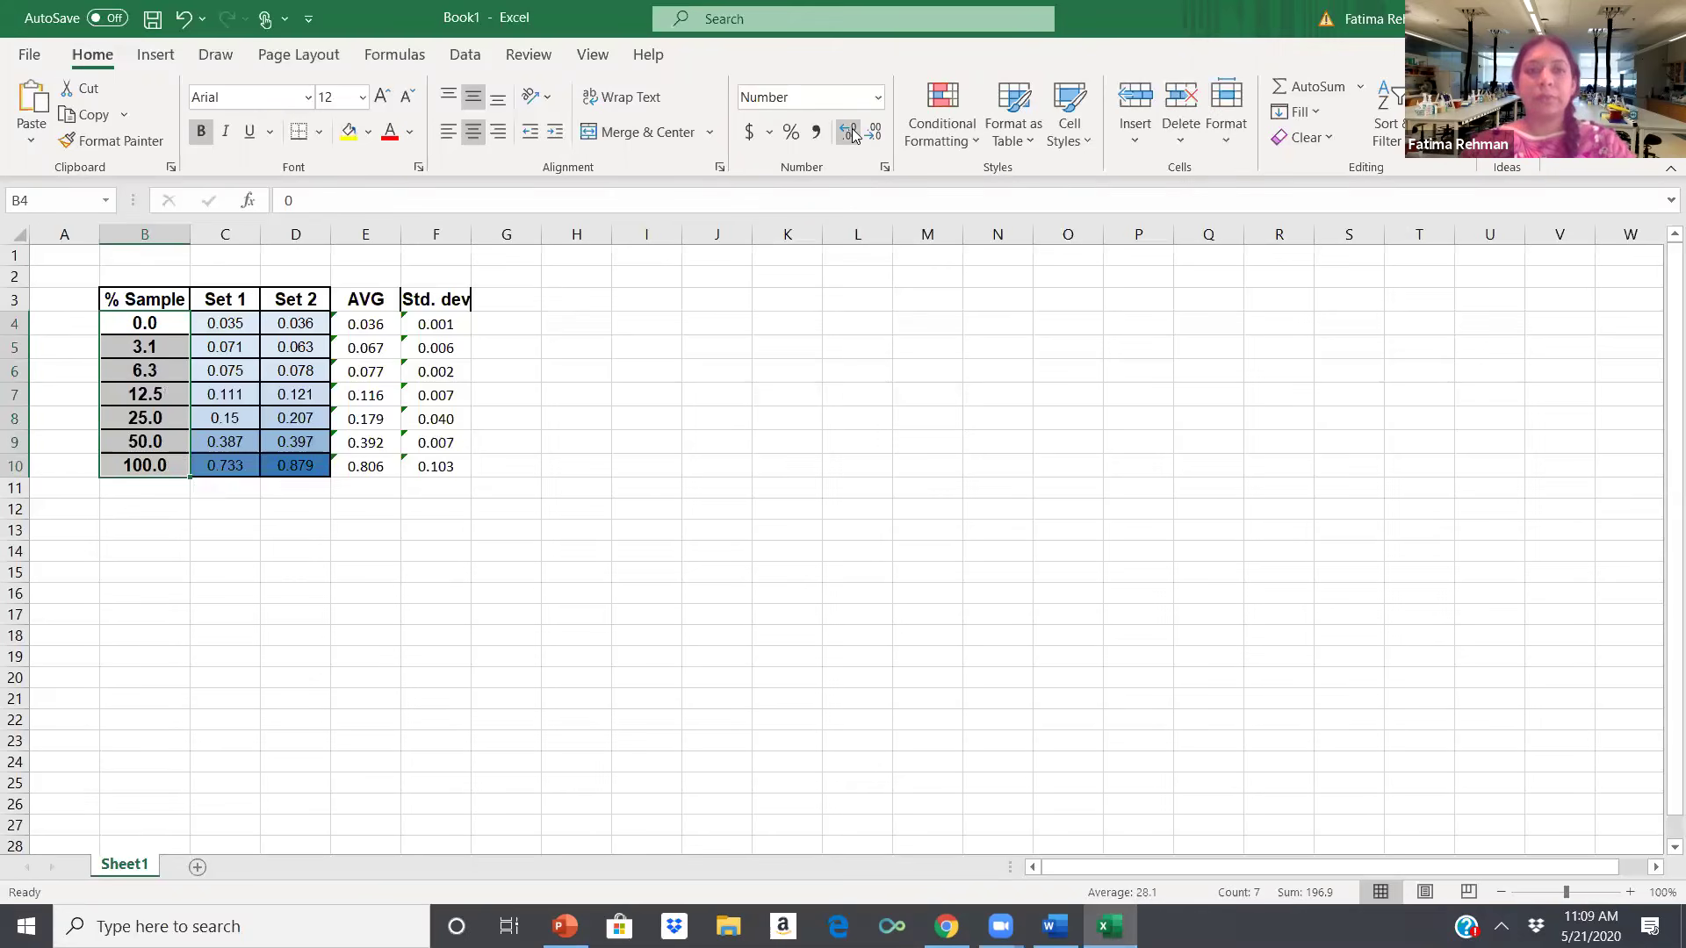
{"action": "left_click", "coordinate": [853, 134]}
{"action": "left_click", "coordinate": [876, 137]}
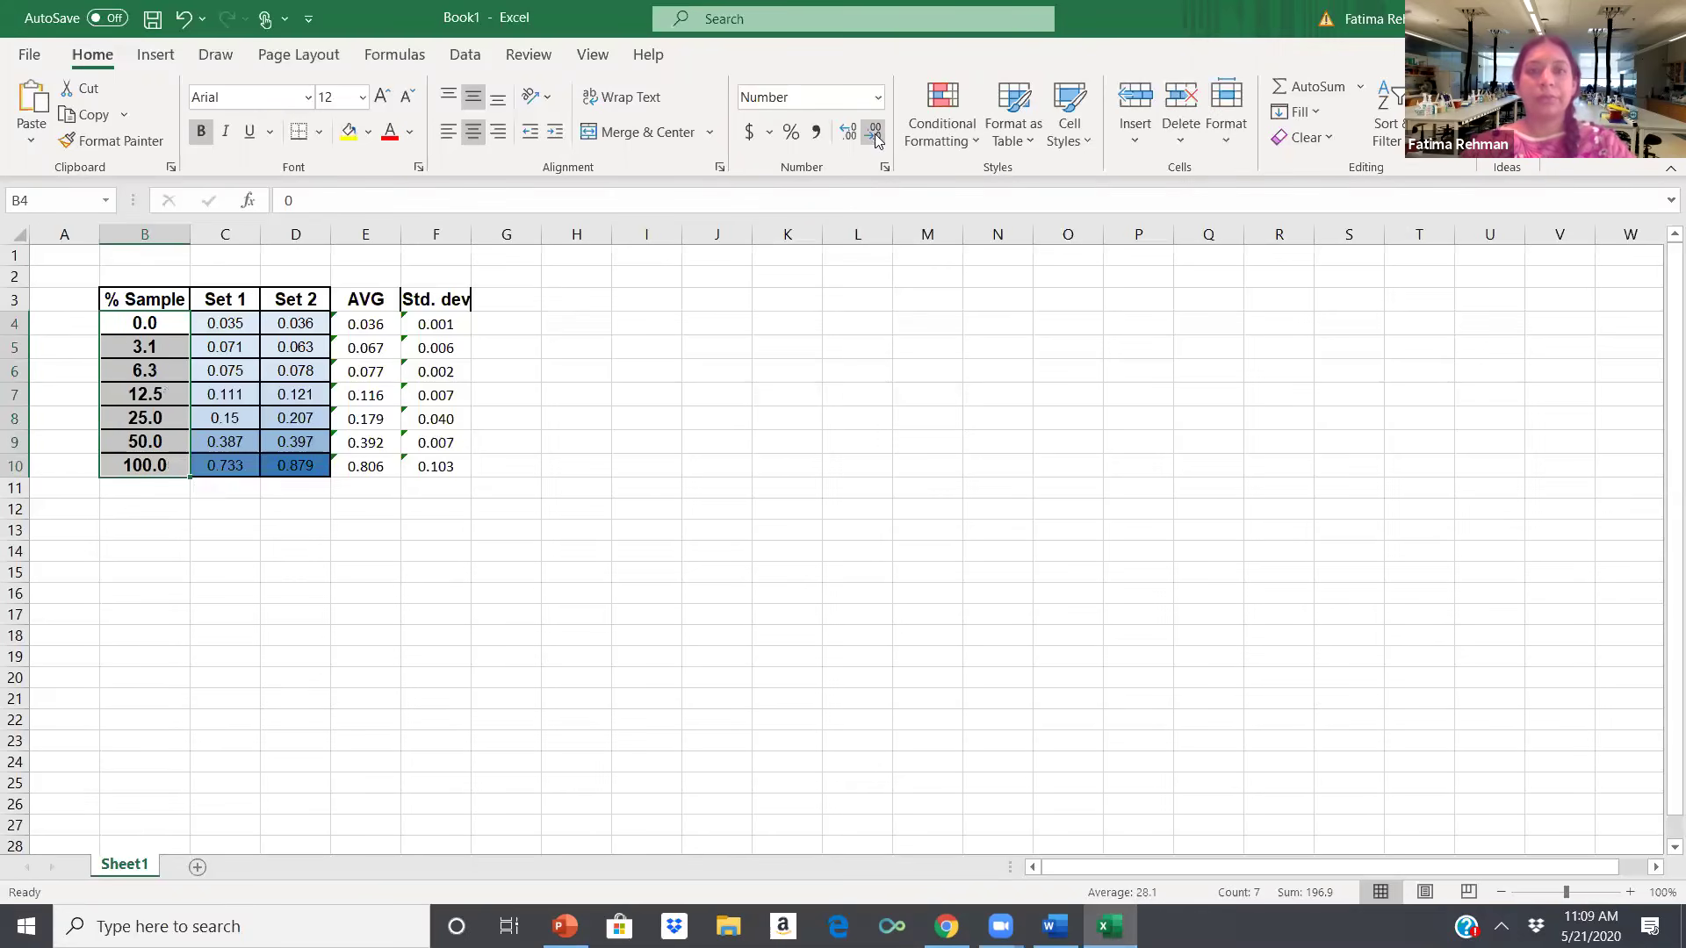
{"action": "left_click", "coordinate": [516, 604]}
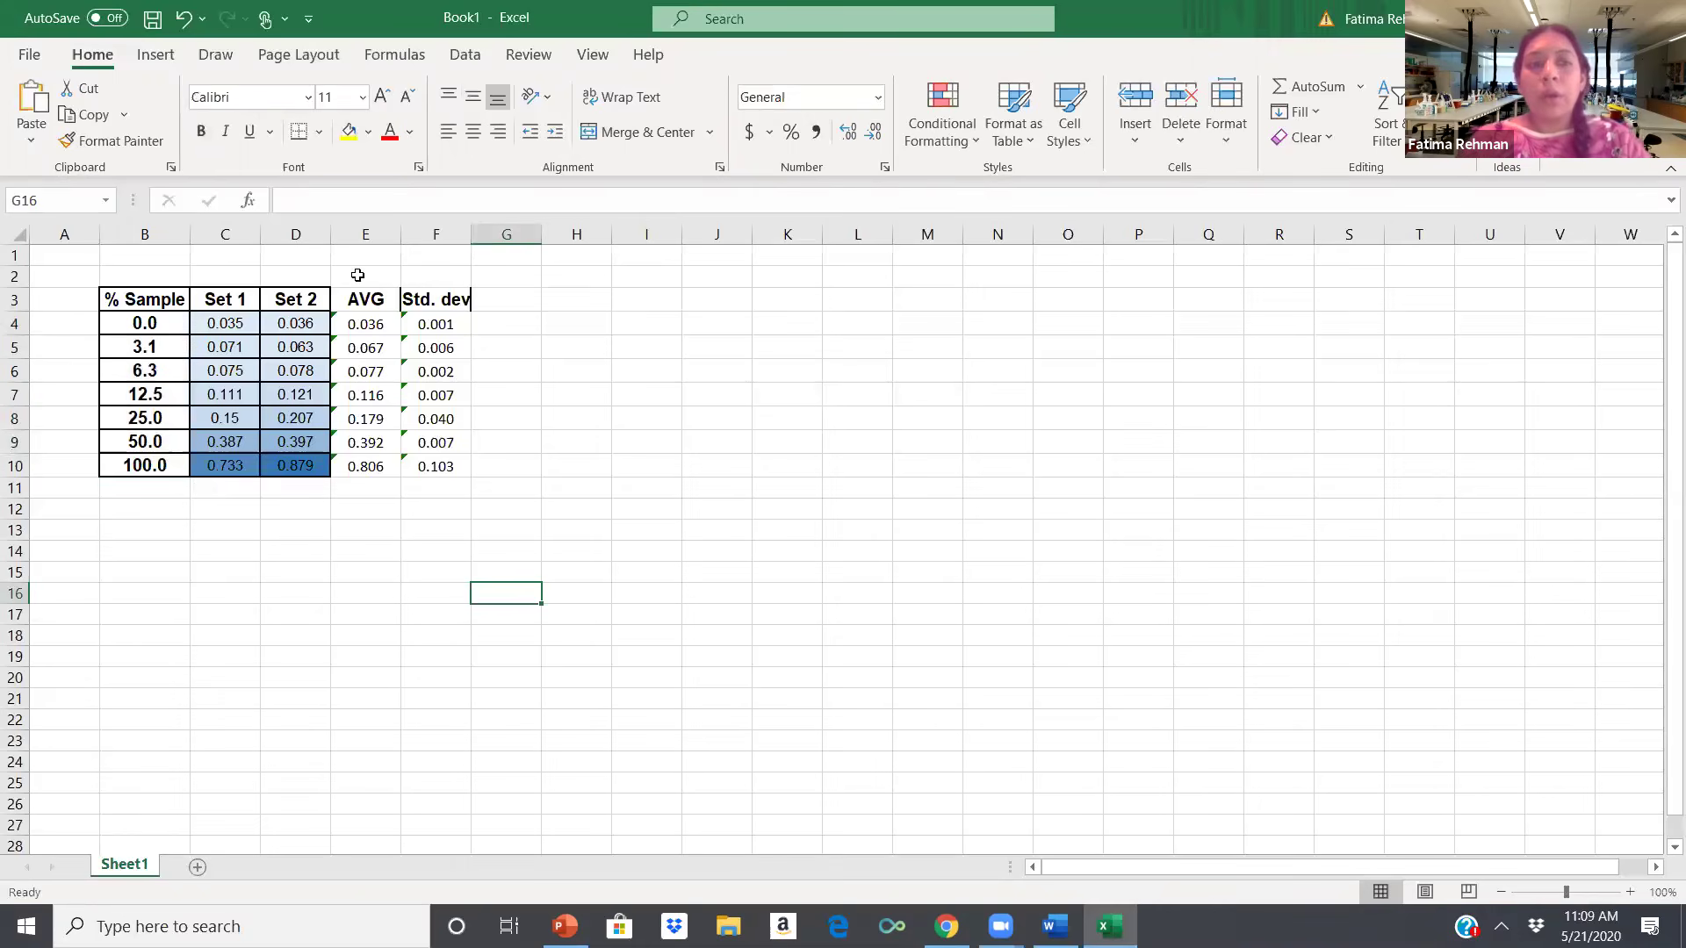
Check the stored value in B6 and examine the Set 1 and Set 2 absorbances of the 0% sample row.
{"action": "left_click", "coordinate": [148, 369]}
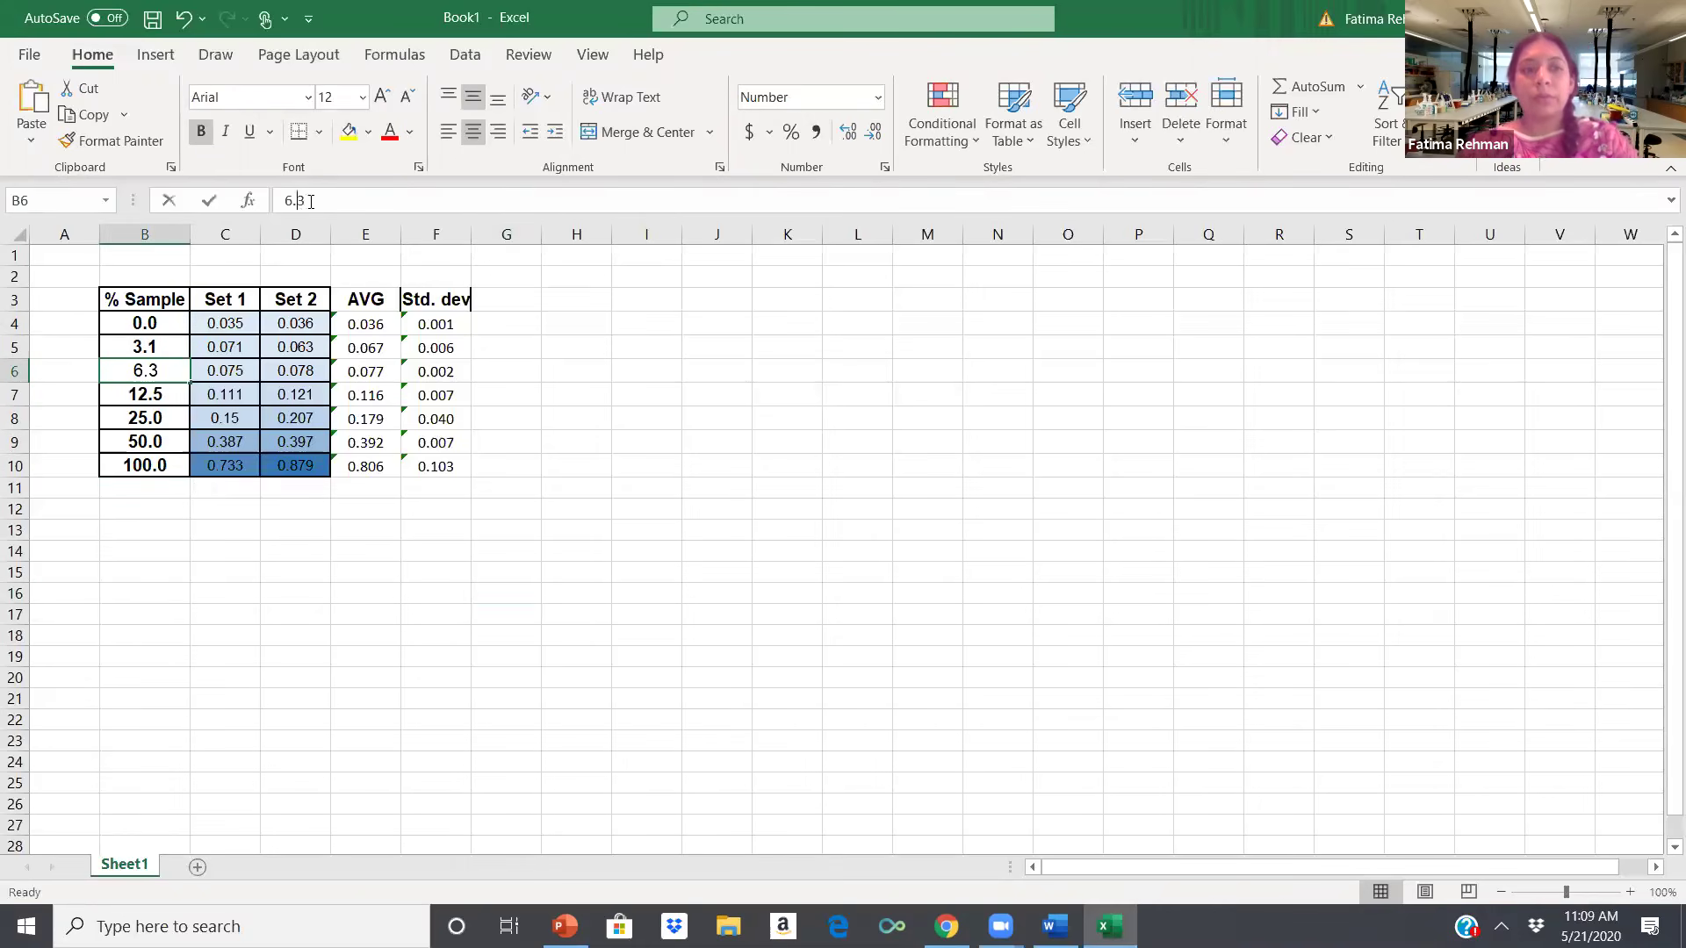
{"action": "left_click", "coordinate": [303, 200]}
{"action": "key", "text": "Return"}
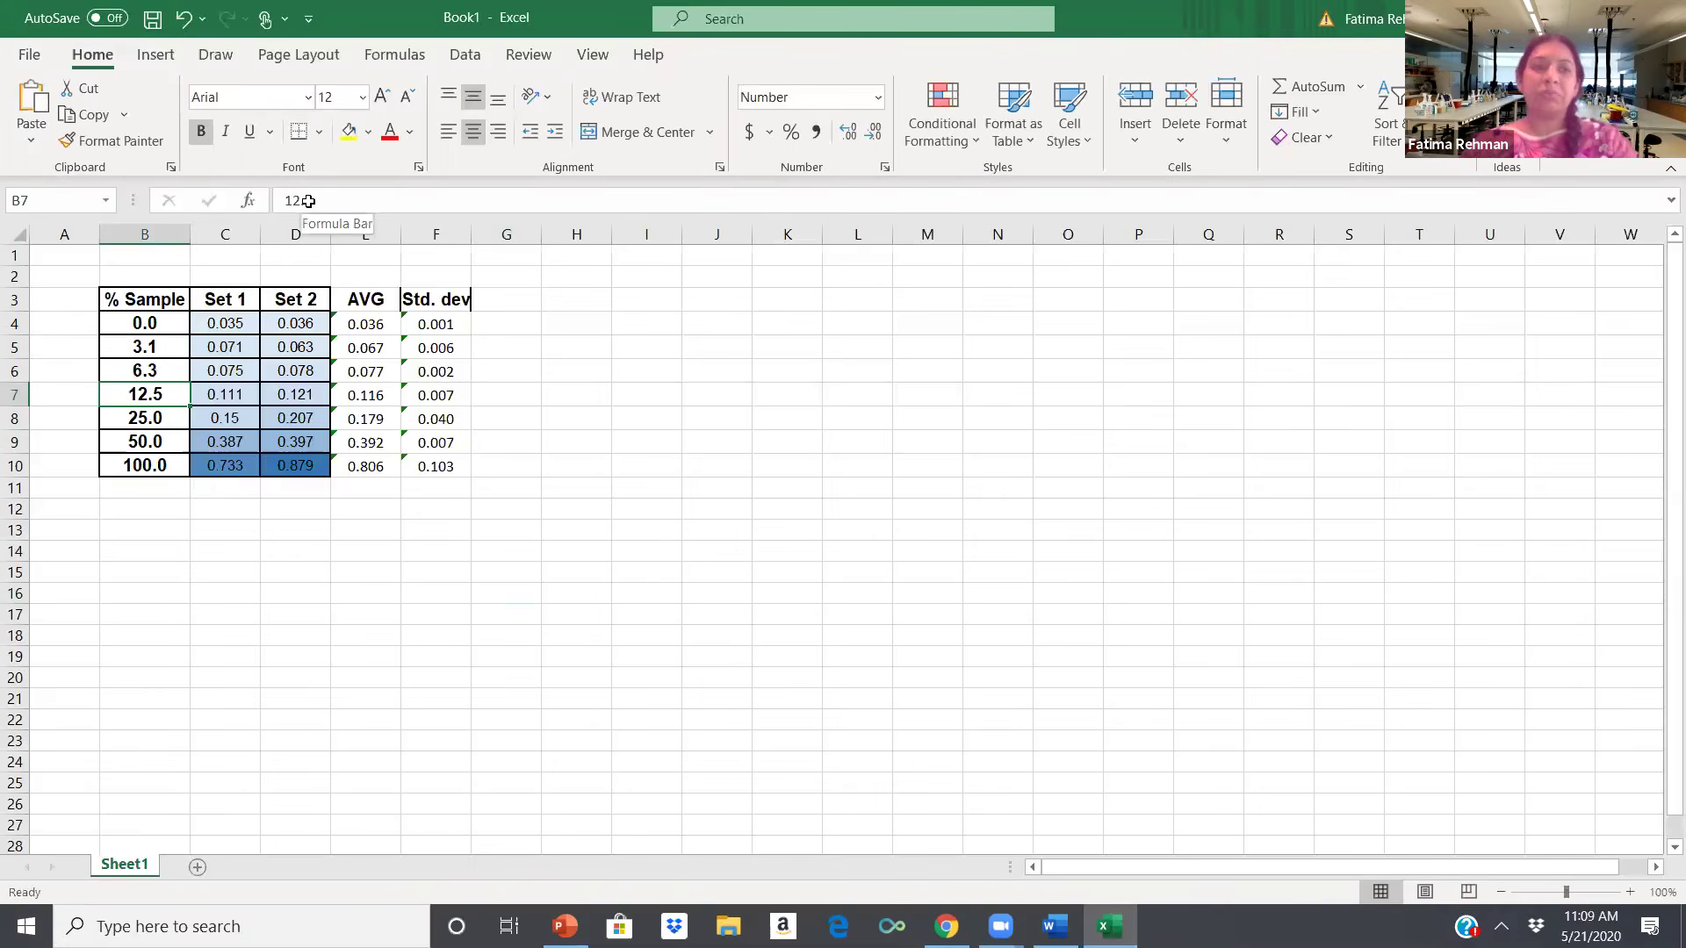
{"action": "left_click", "coordinate": [167, 614]}
{"action": "left_click", "coordinate": [115, 506]}
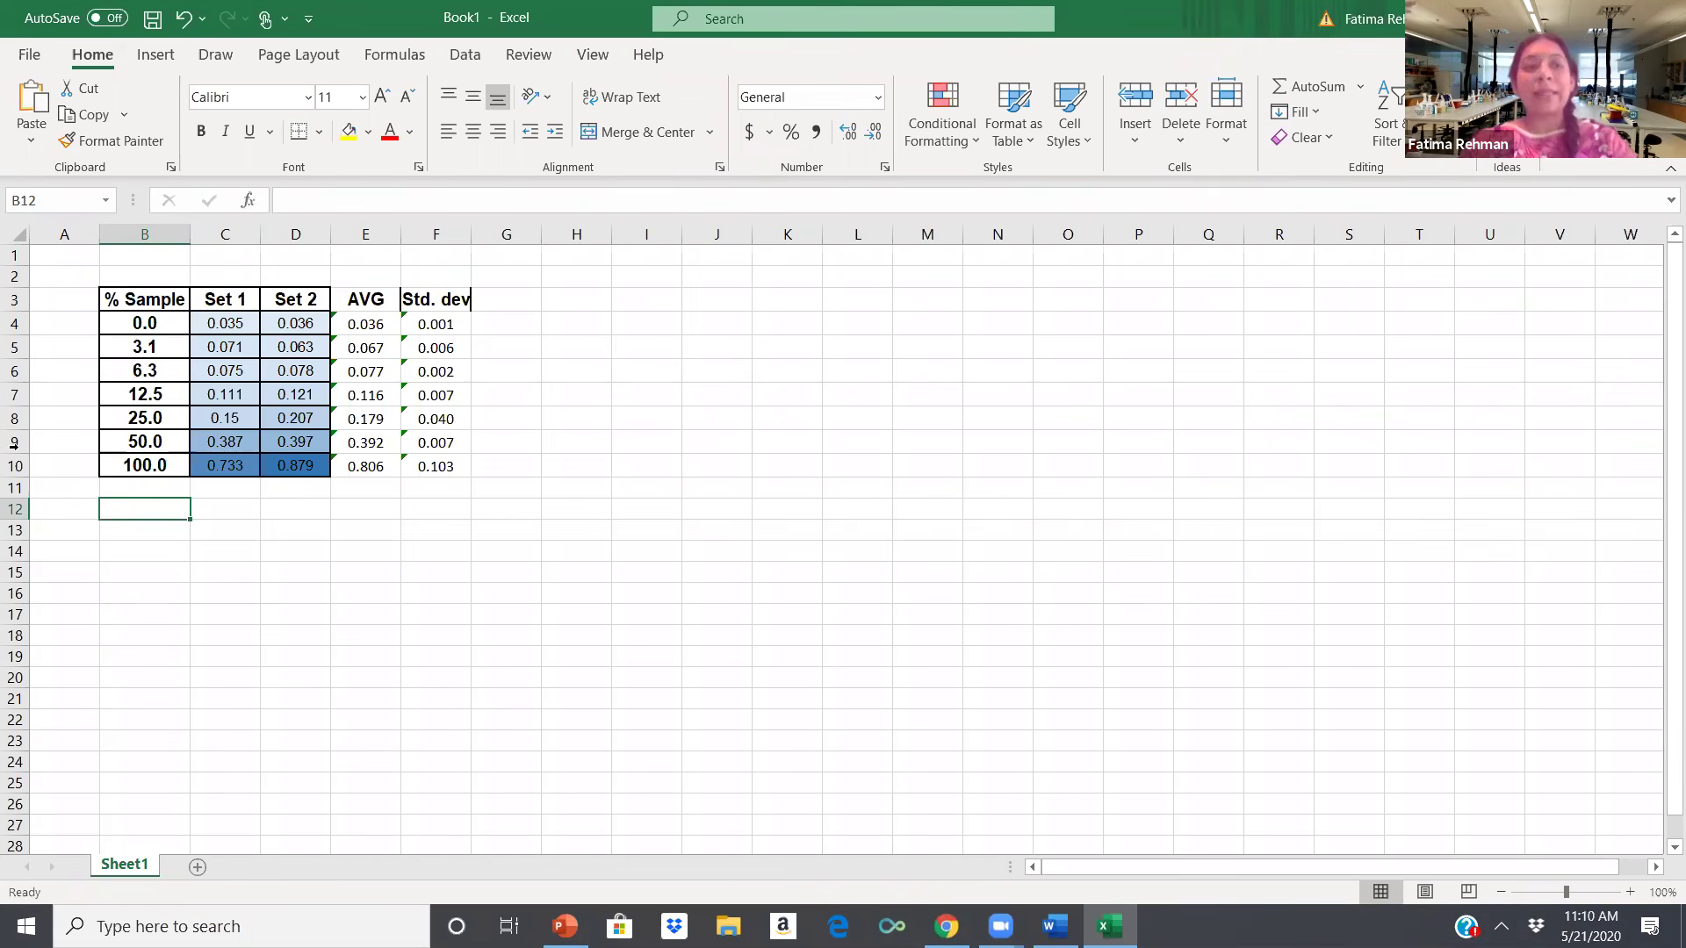
{"action": "left_click", "coordinate": [152, 328]}
{"action": "left_click_drag", "start_coordinate": [211, 325], "coordinate": [292, 325]}
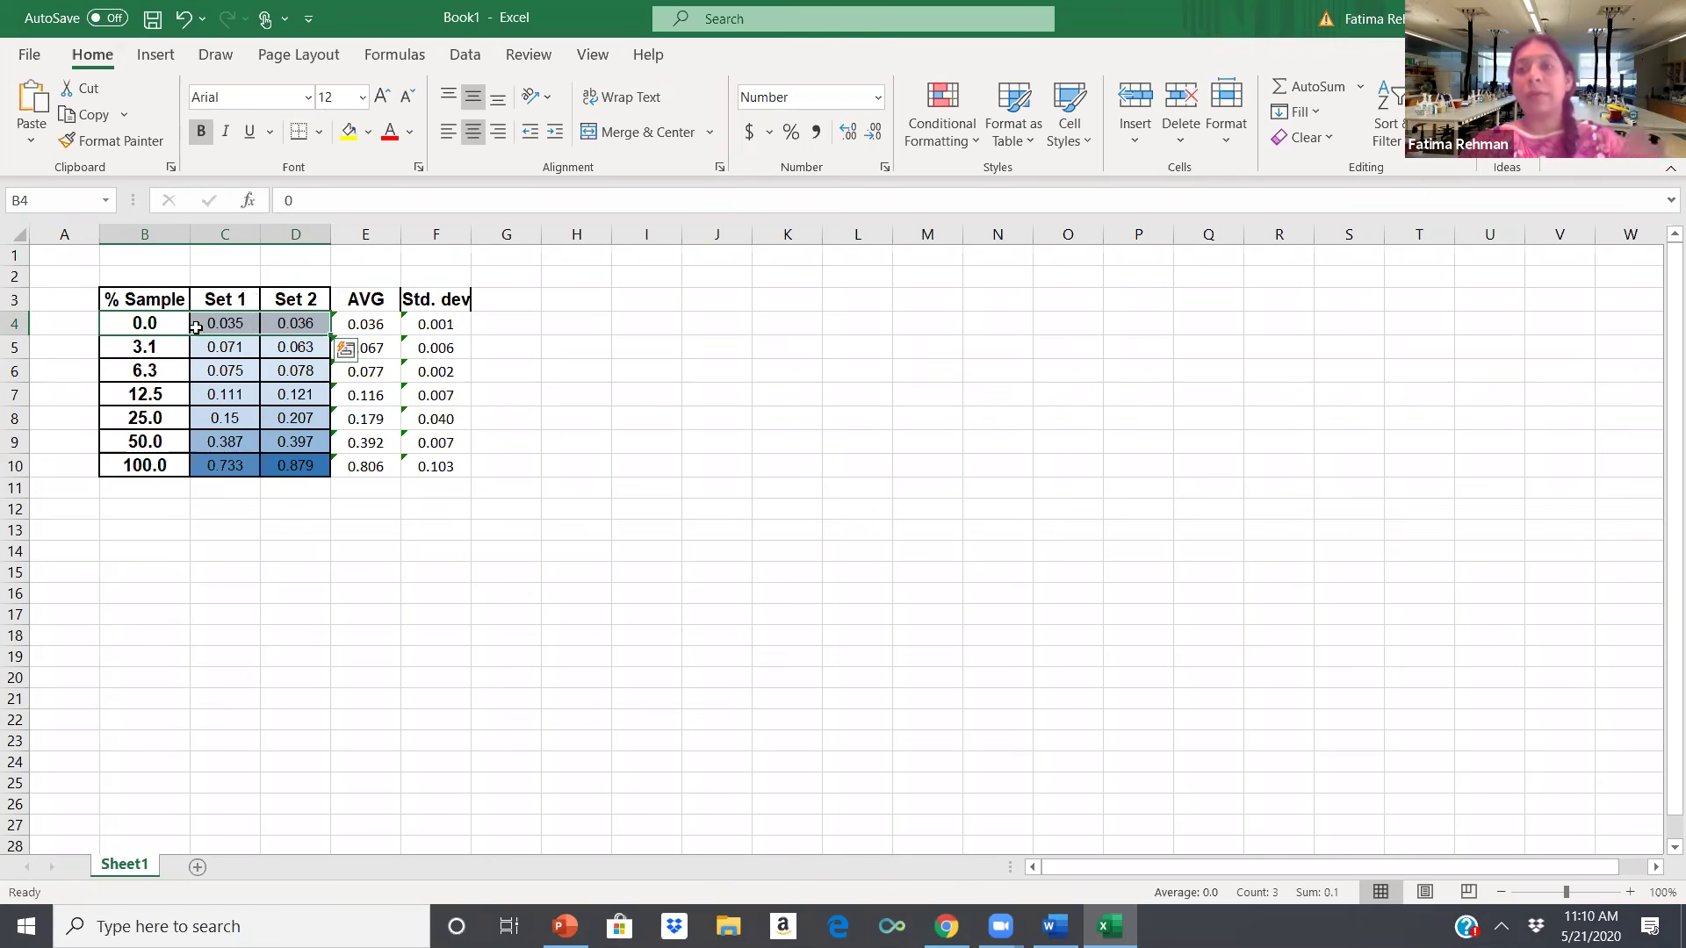
{"action": "left_click", "coordinate": [182, 526]}
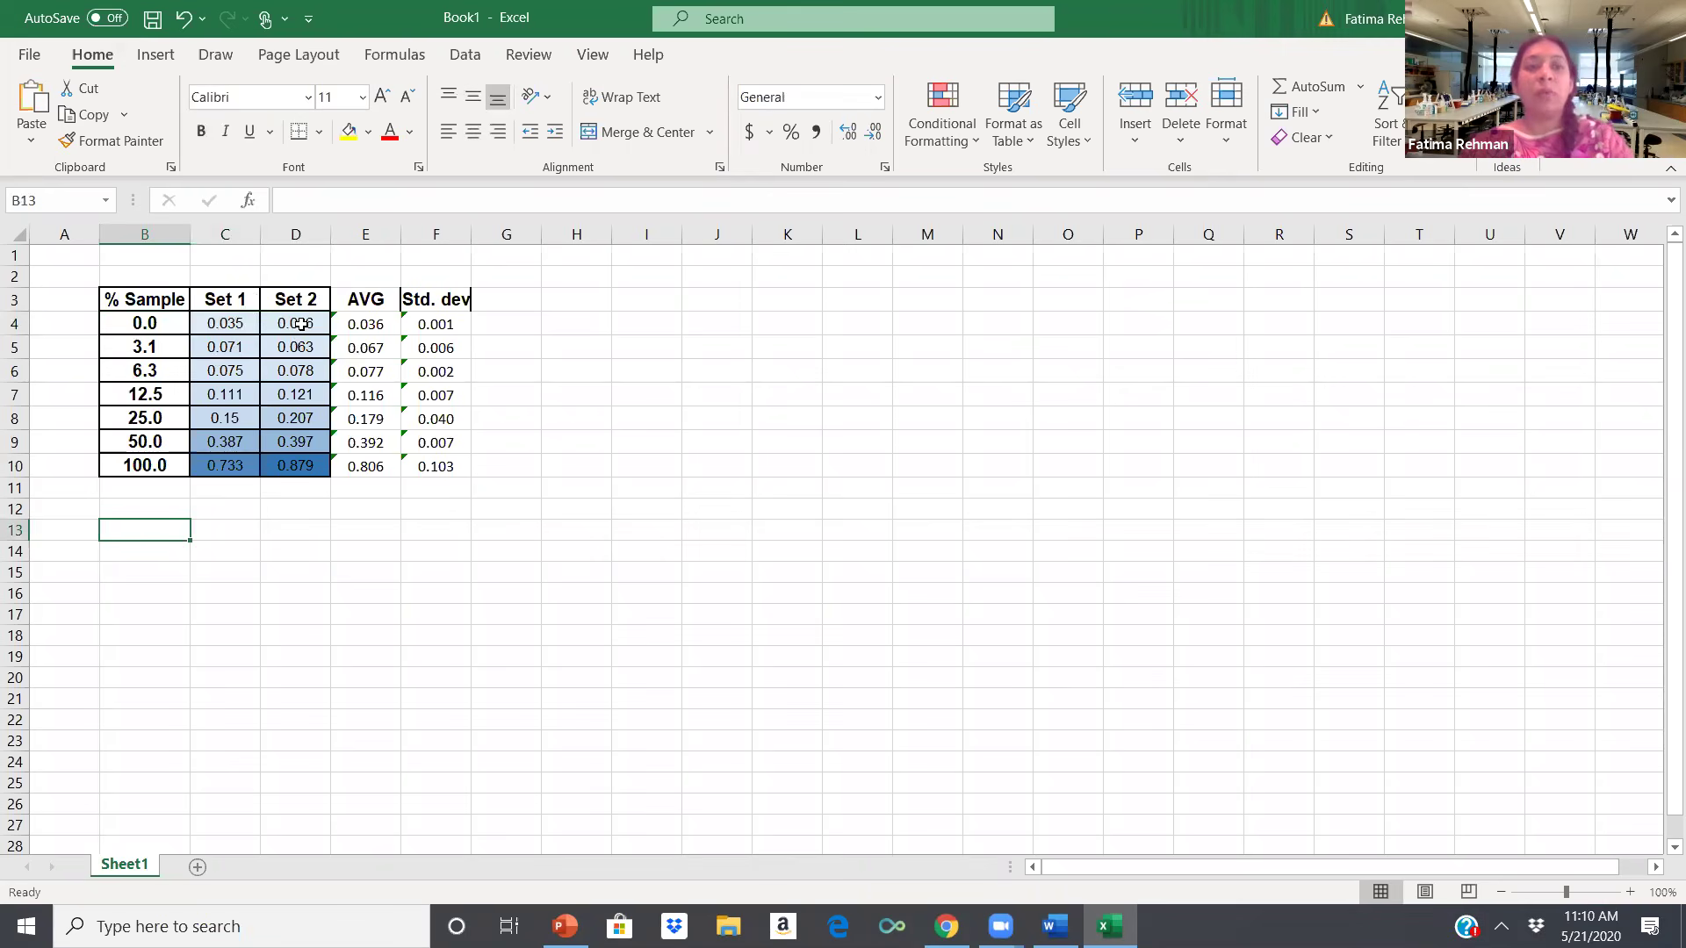
{"action": "left_click", "coordinate": [301, 324]}
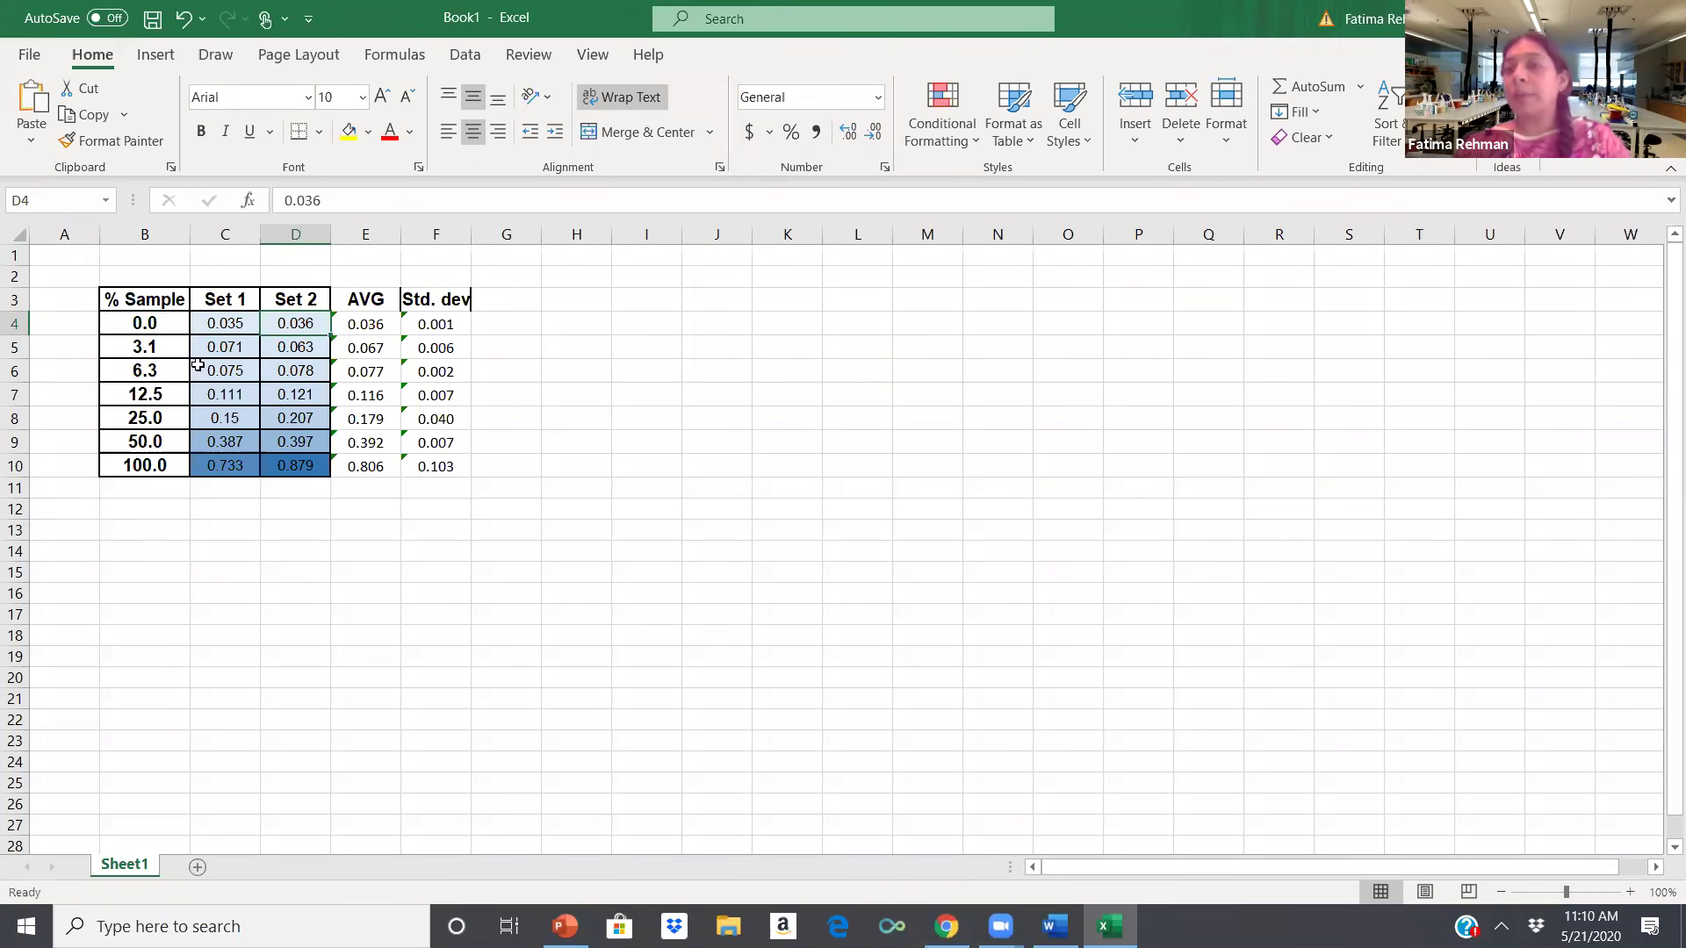
Copy the % Sample, Set 1 and Set 2 table in B3:D10 and paste it at B12.
{"action": "left_click_drag", "start_coordinate": [123, 299], "coordinate": [286, 478]}
{"action": "key", "text": "ctrl+c"}
{"action": "left_click", "coordinate": [142, 508]}
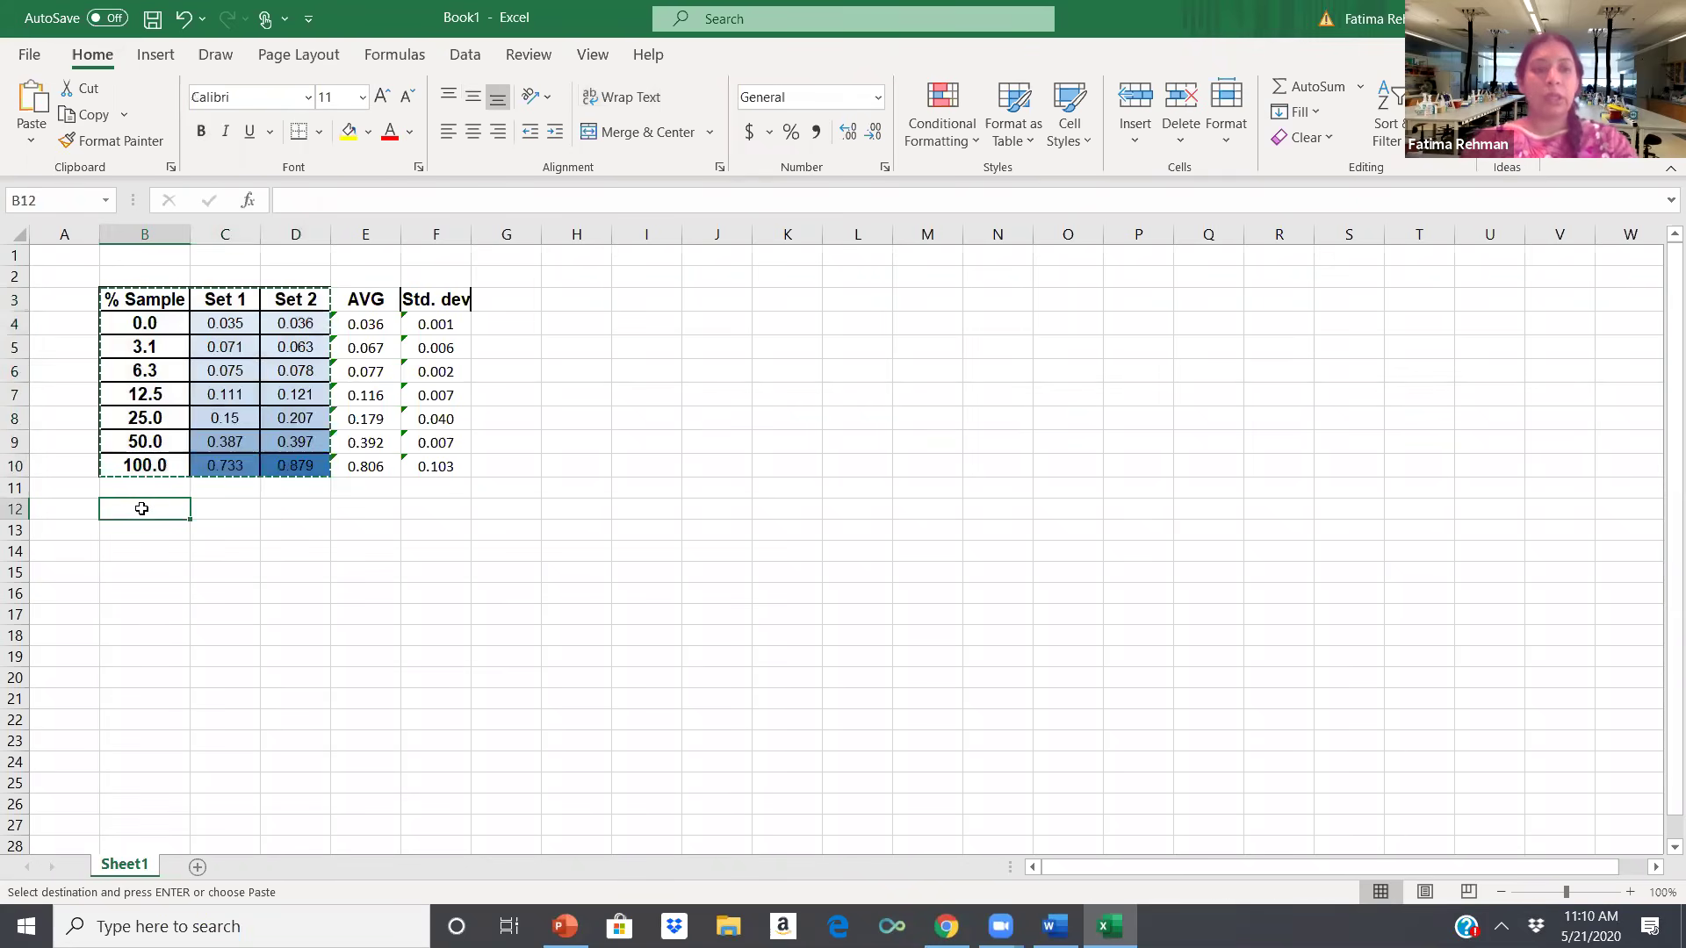
{"action": "key", "text": "ctrl+v"}
Enter the heading "Blank Corrected absorbance" in B11 above the copied table.
{"action": "left_click_drag", "start_coordinate": [218, 492], "coordinate": [303, 488]}
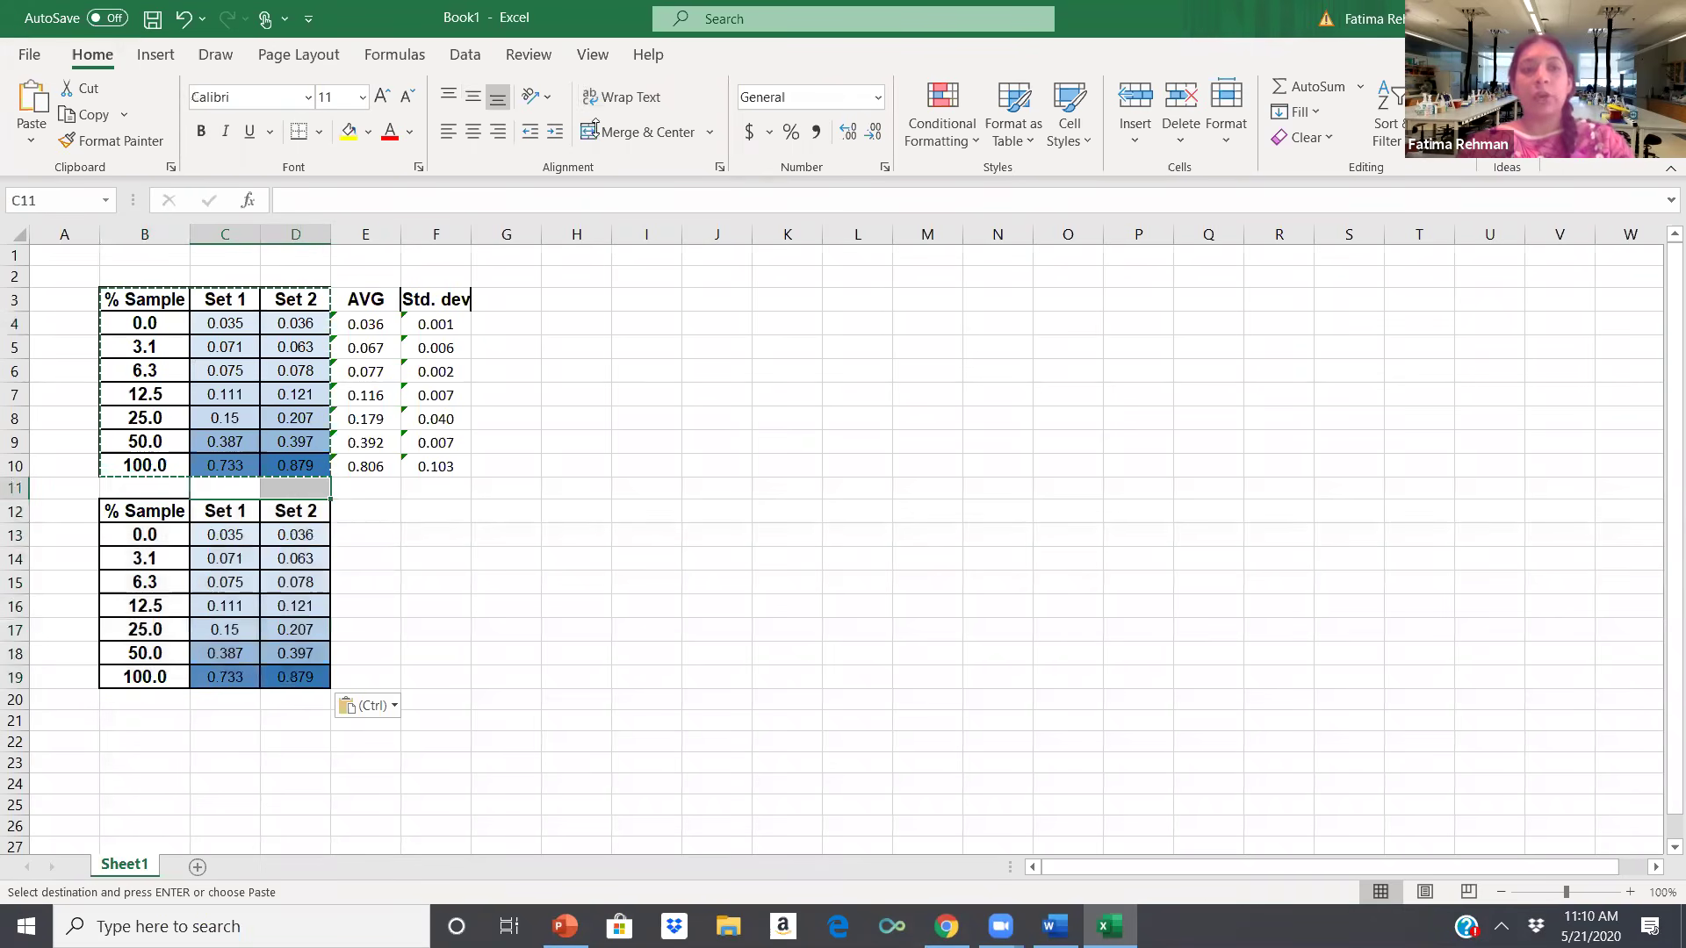
{"action": "left_click", "coordinate": [165, 489]}
{"action": "key", "text": "Escape"}
{"action": "type", "text": "Blank Corrected absorbance"}
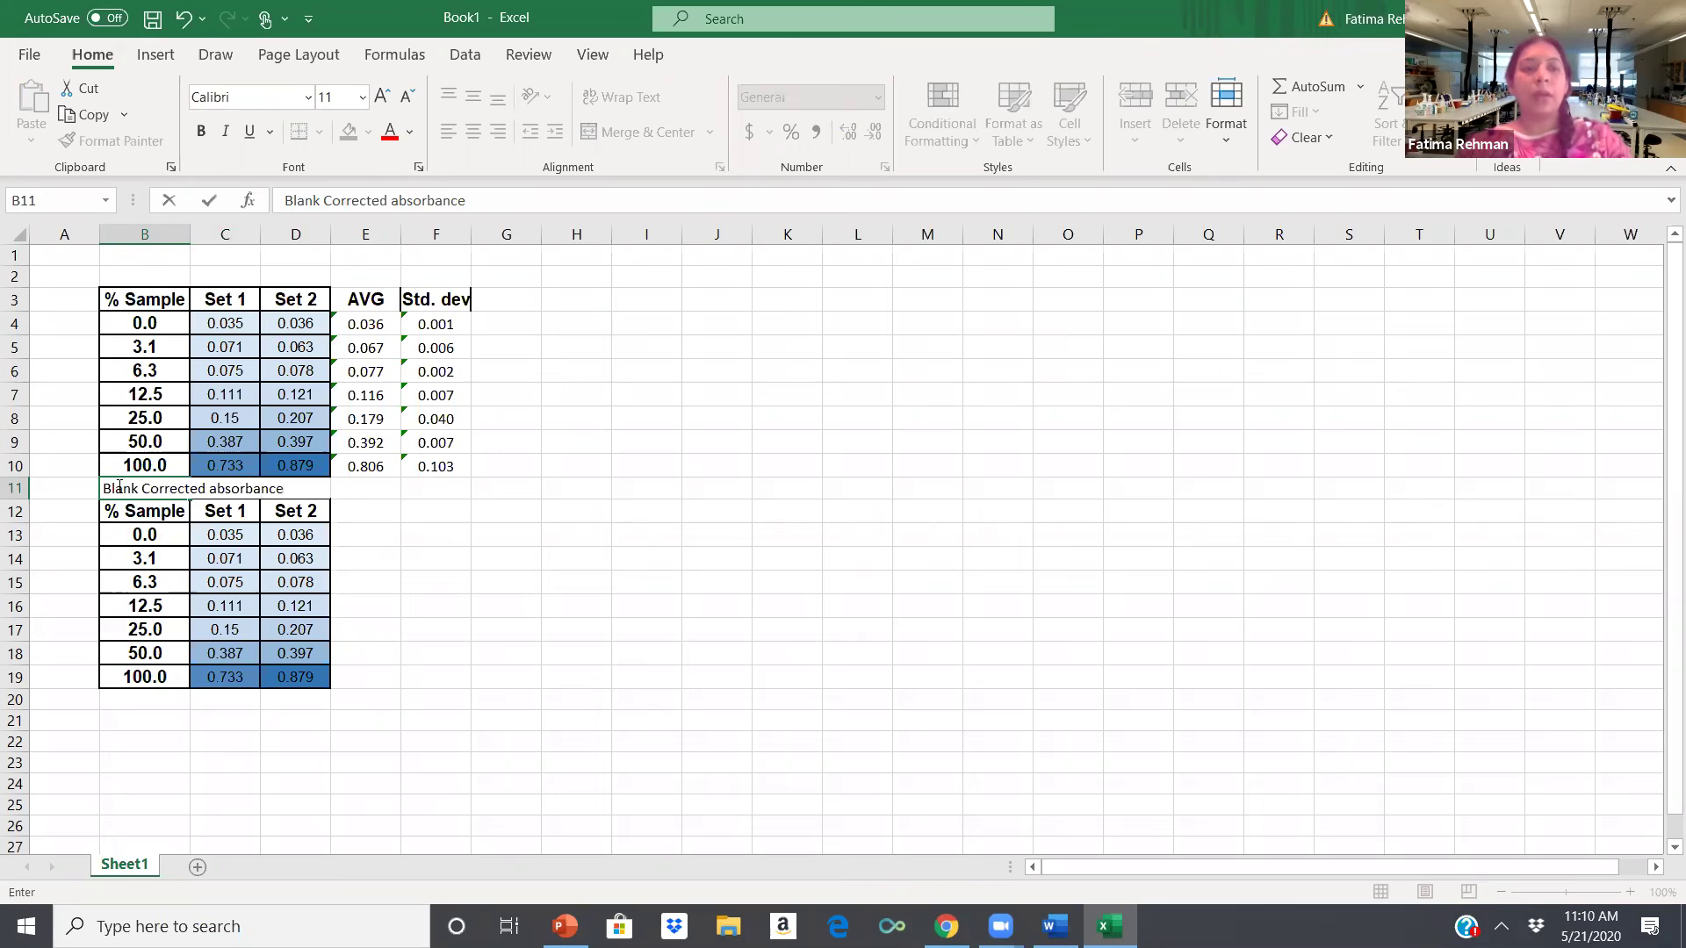
{"action": "left_click", "coordinate": [553, 551]}
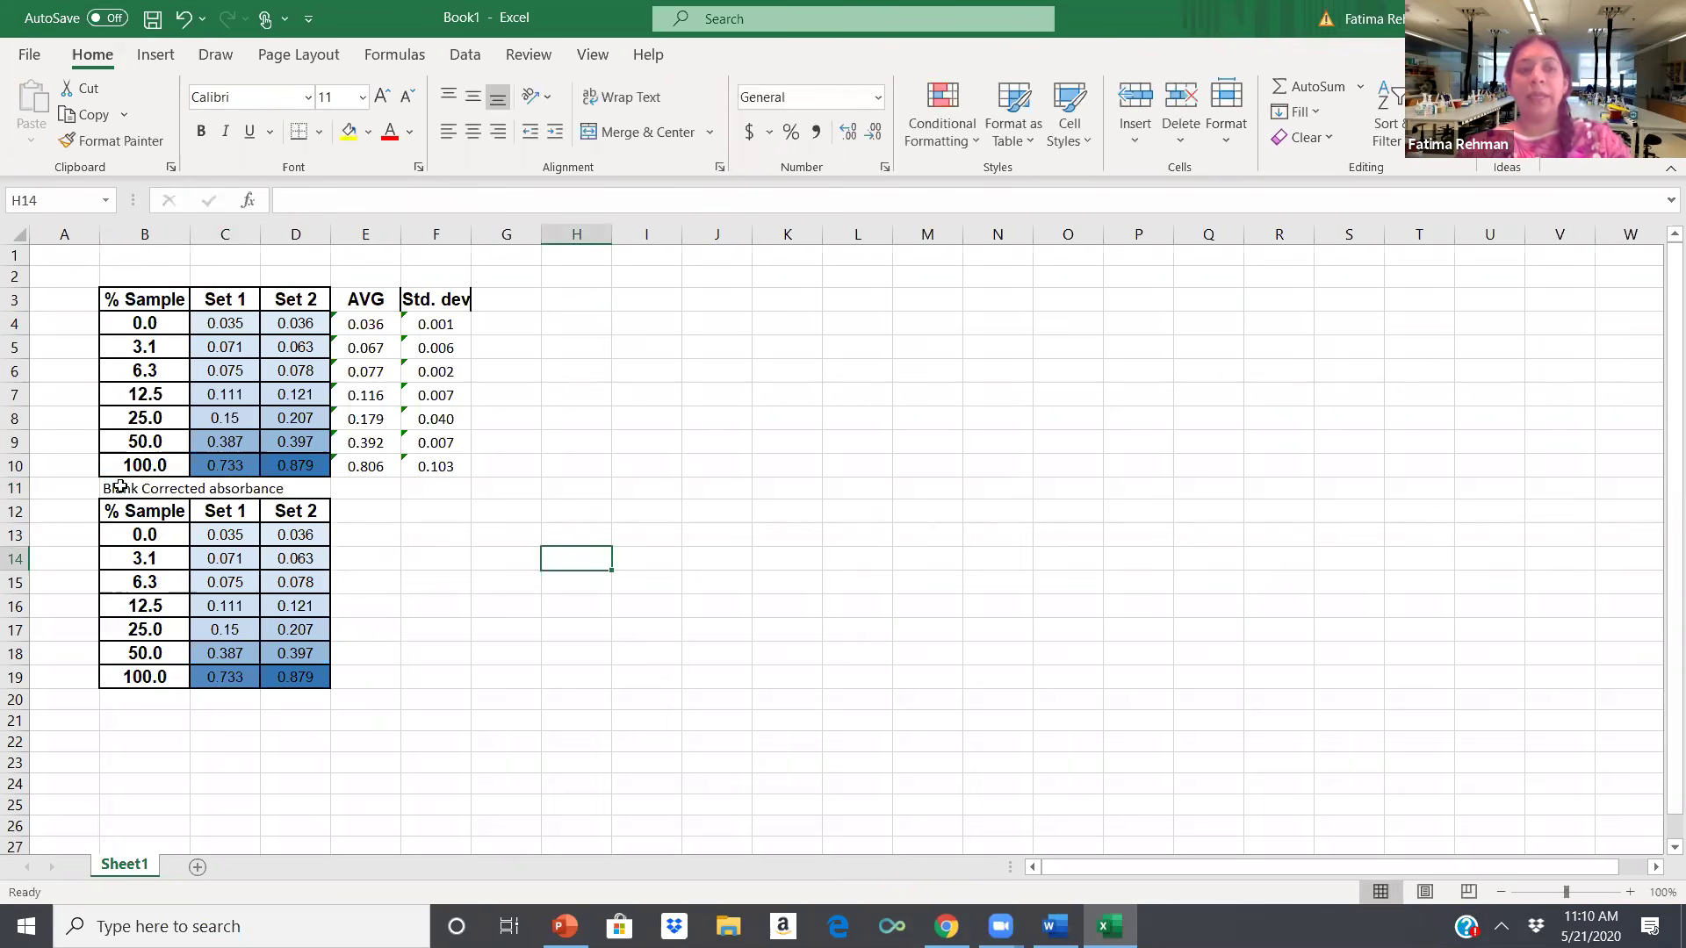
Merge and center the "Blank Corrected absorbance" heading across B11:D11 and make it bold.
{"action": "left_click_drag", "start_coordinate": [158, 488], "coordinate": [298, 488]}
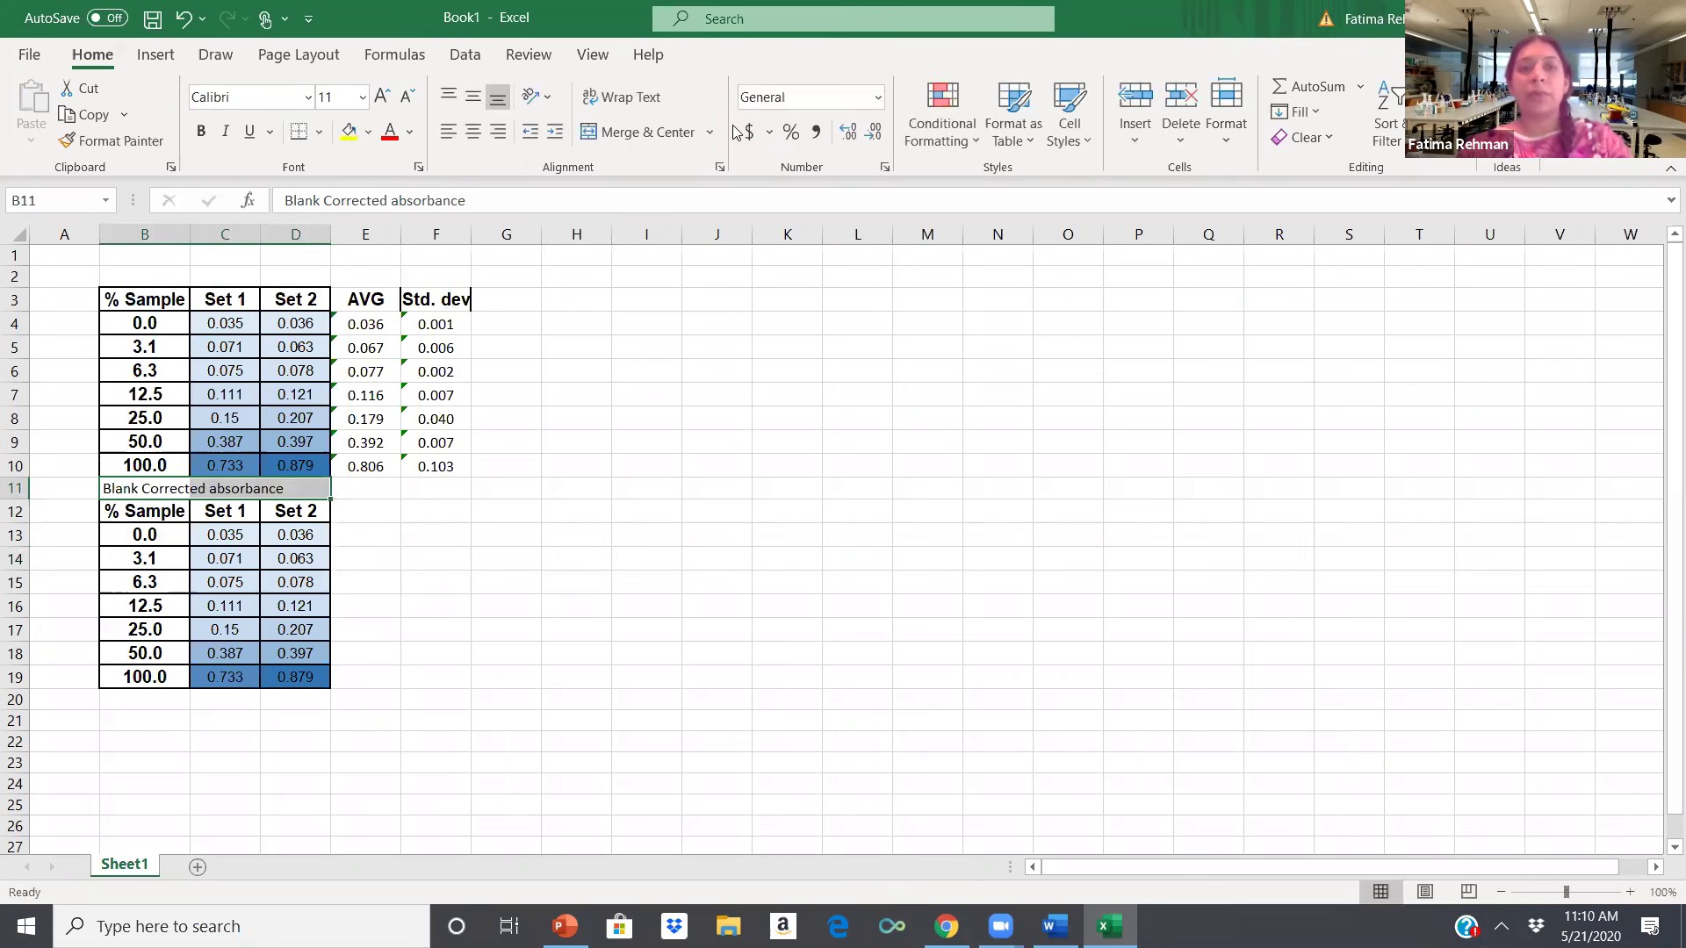
{"action": "left_click", "coordinate": [674, 137]}
{"action": "left_click", "coordinate": [200, 131]}
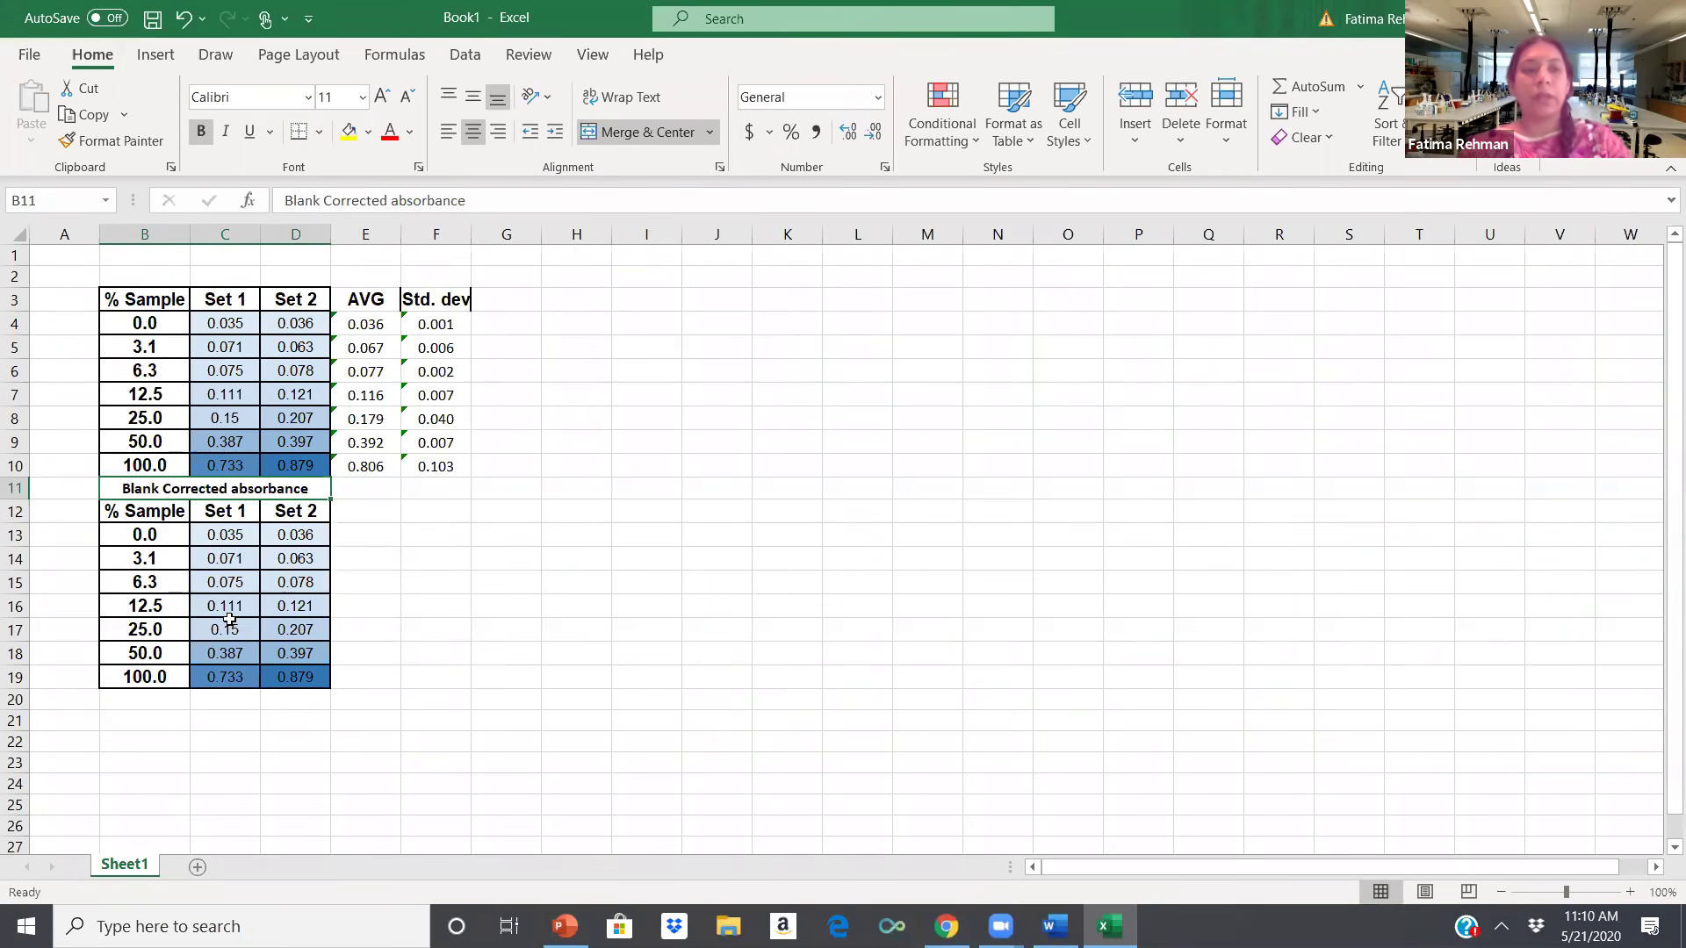
Examine the original Set 1 and Set 2 absorbances in C4:D10 against the copied table.
{"action": "left_click", "coordinate": [232, 533]}
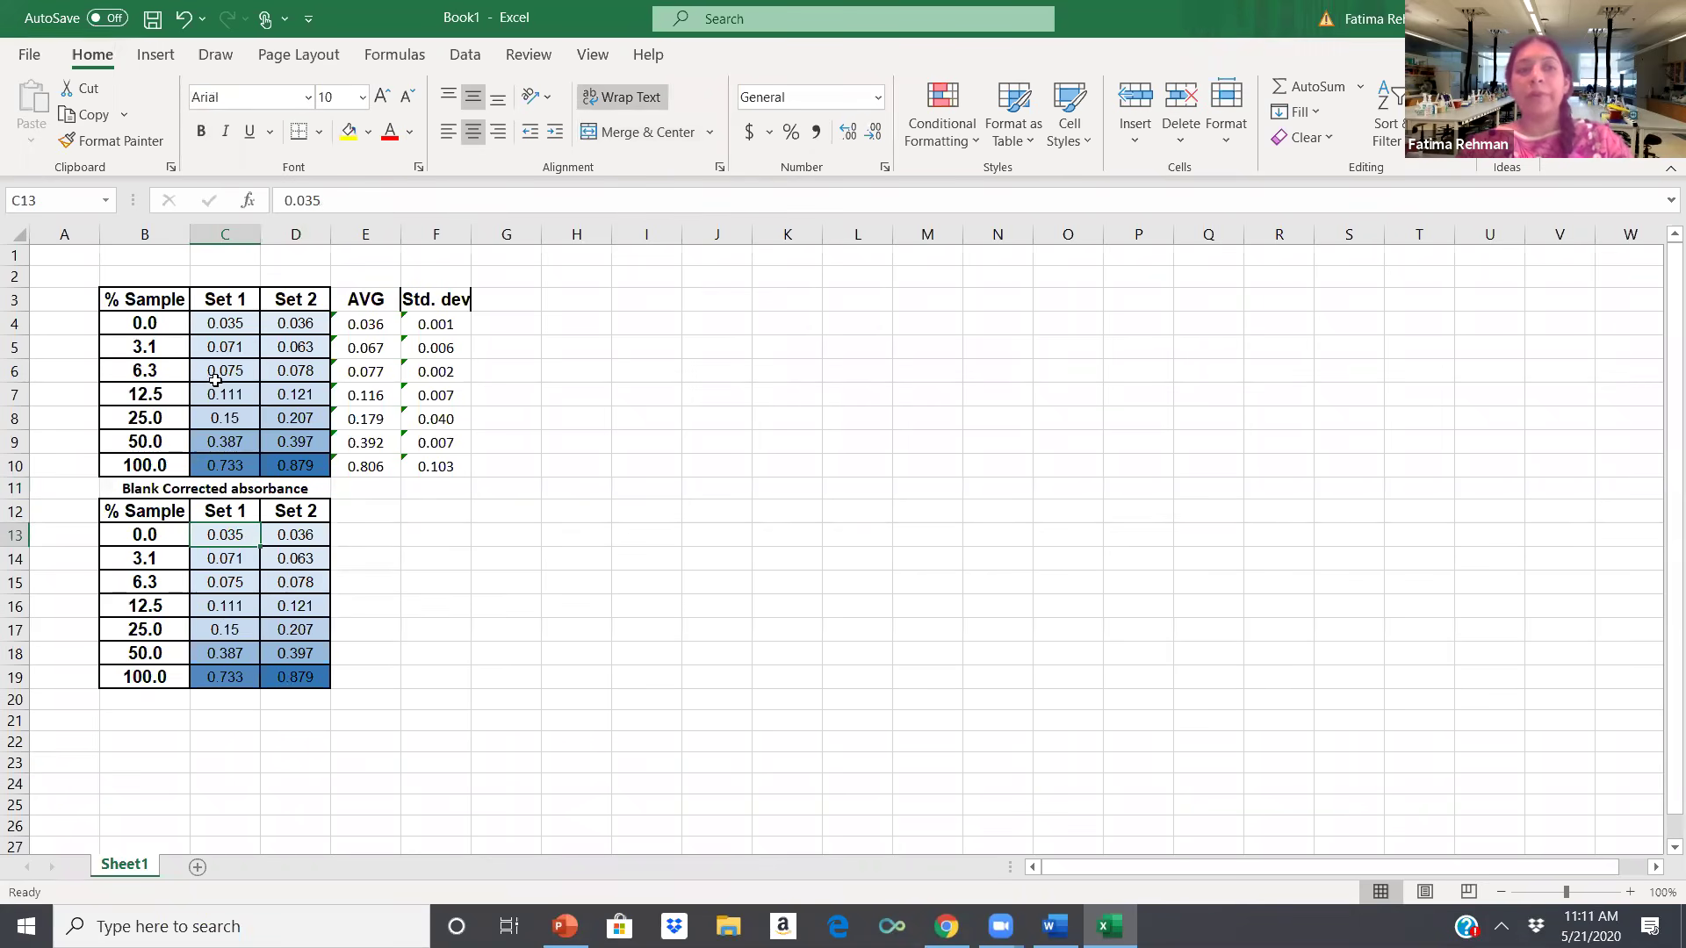
{"action": "left_click", "coordinate": [224, 344]}
{"action": "left_click_drag", "start_coordinate": [222, 487], "coordinate": [222, 465]}
{"action": "left_click", "coordinate": [292, 325]}
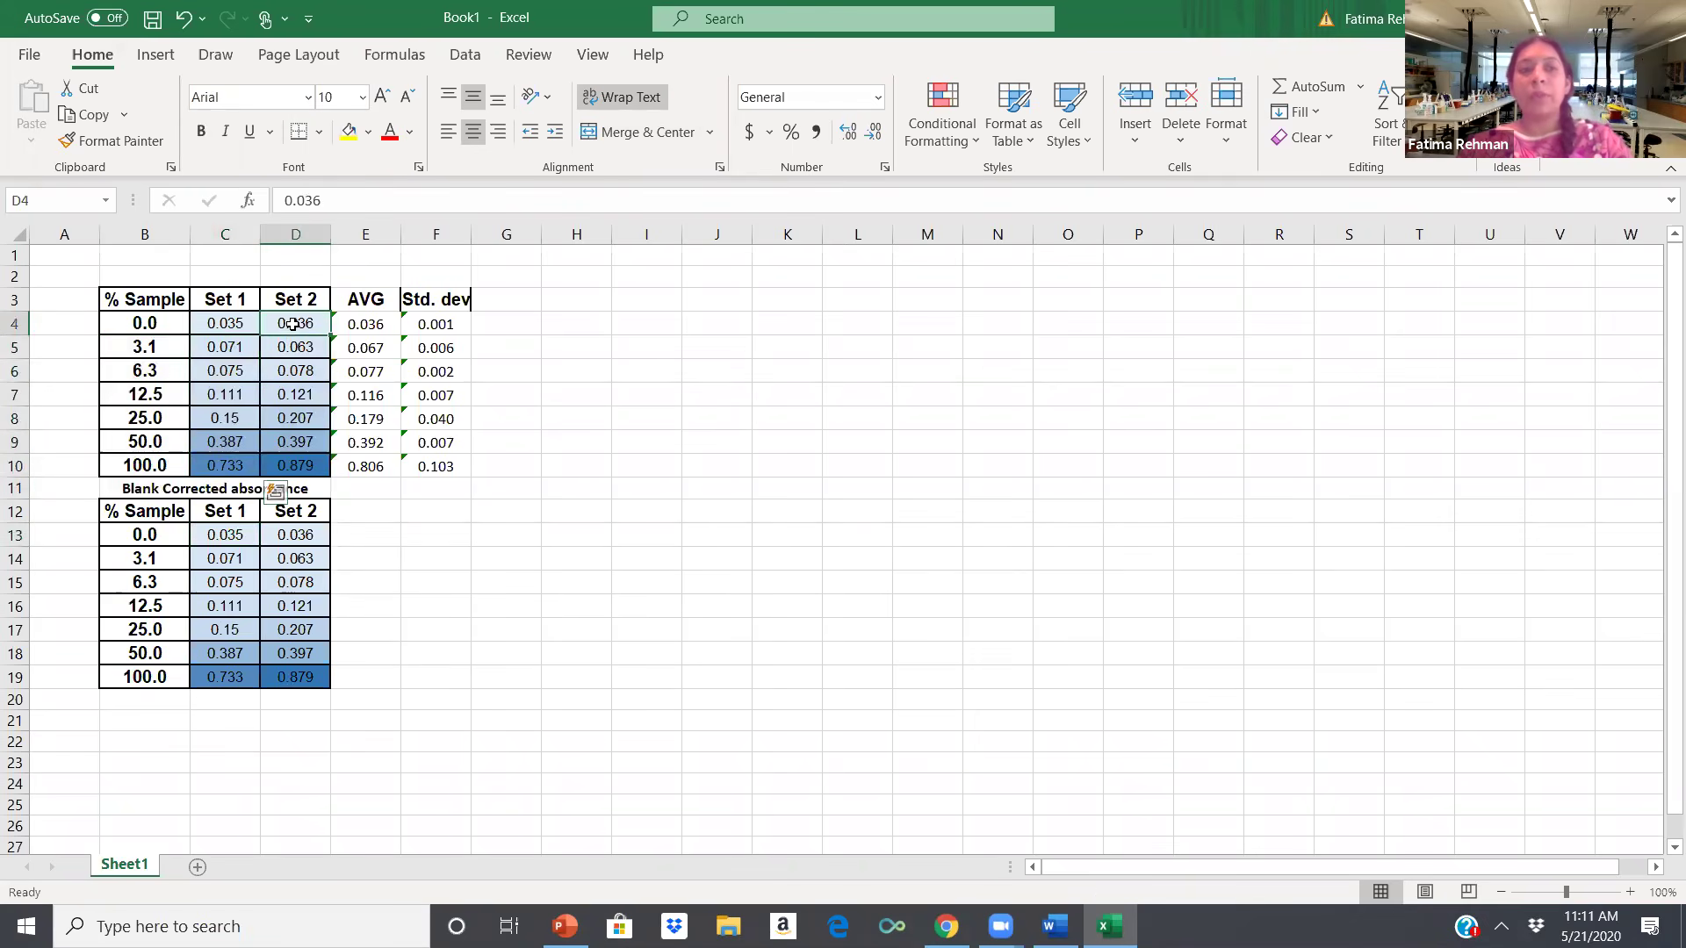
{"action": "left_click_drag", "start_coordinate": [307, 346], "coordinate": [306, 460]}
Enter the blank-subtraction formula =C4-C4 in C13 and fill it down through C19.
{"action": "left_click", "coordinate": [225, 536]}
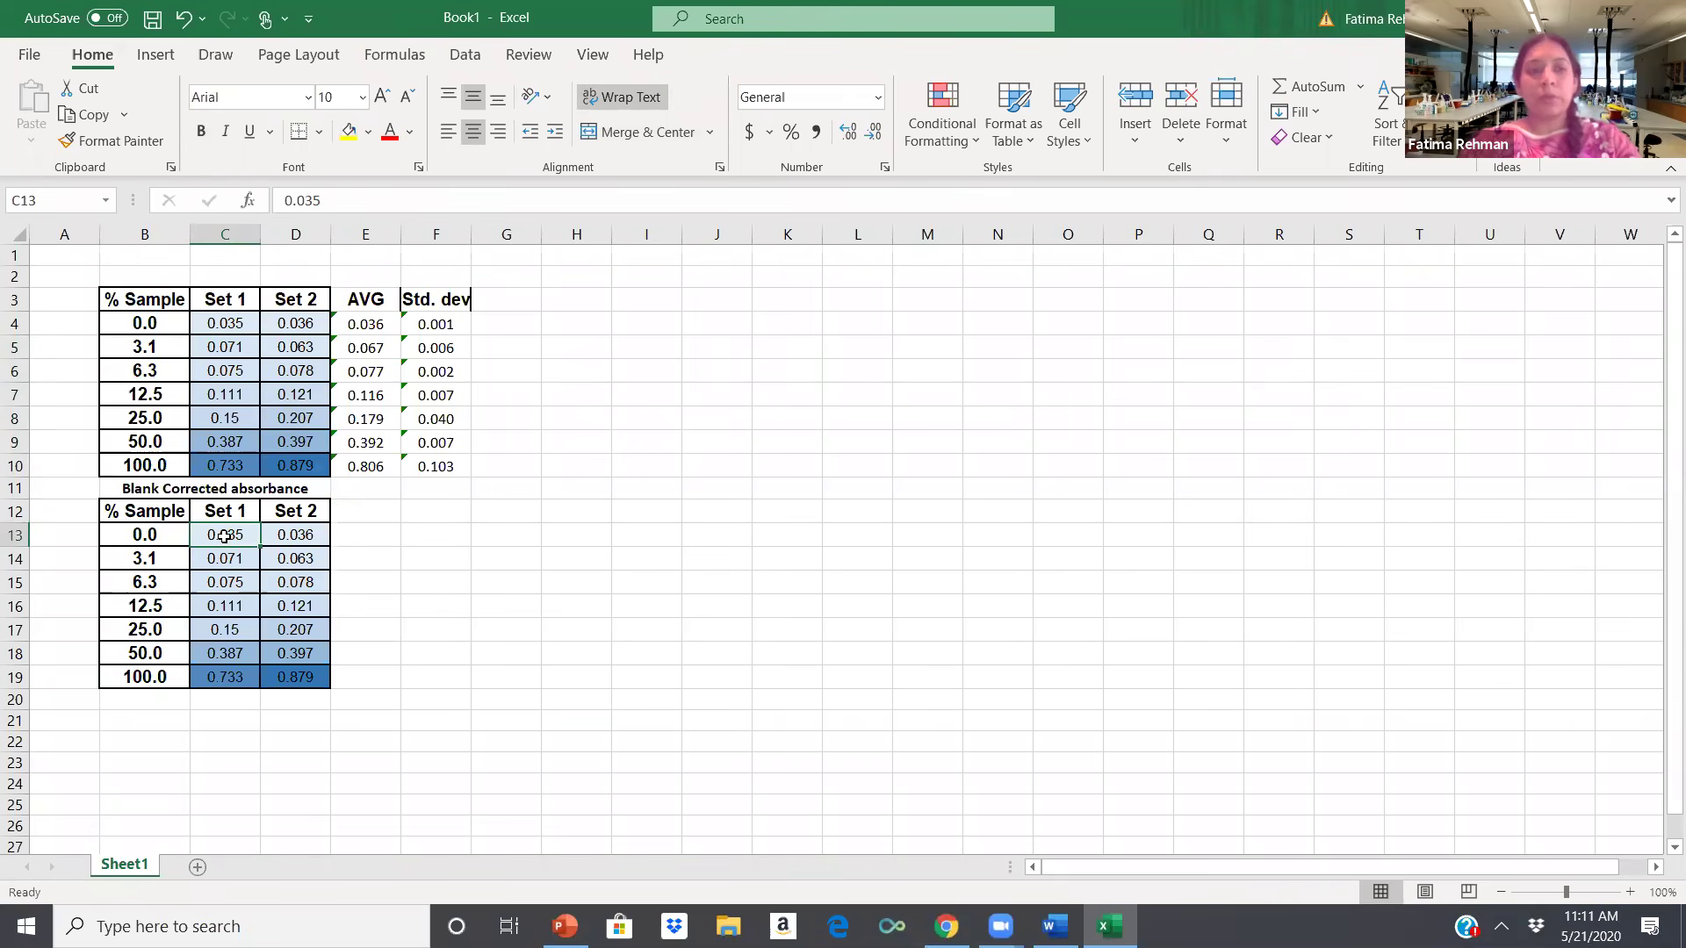
{"action": "type", "text": "="}
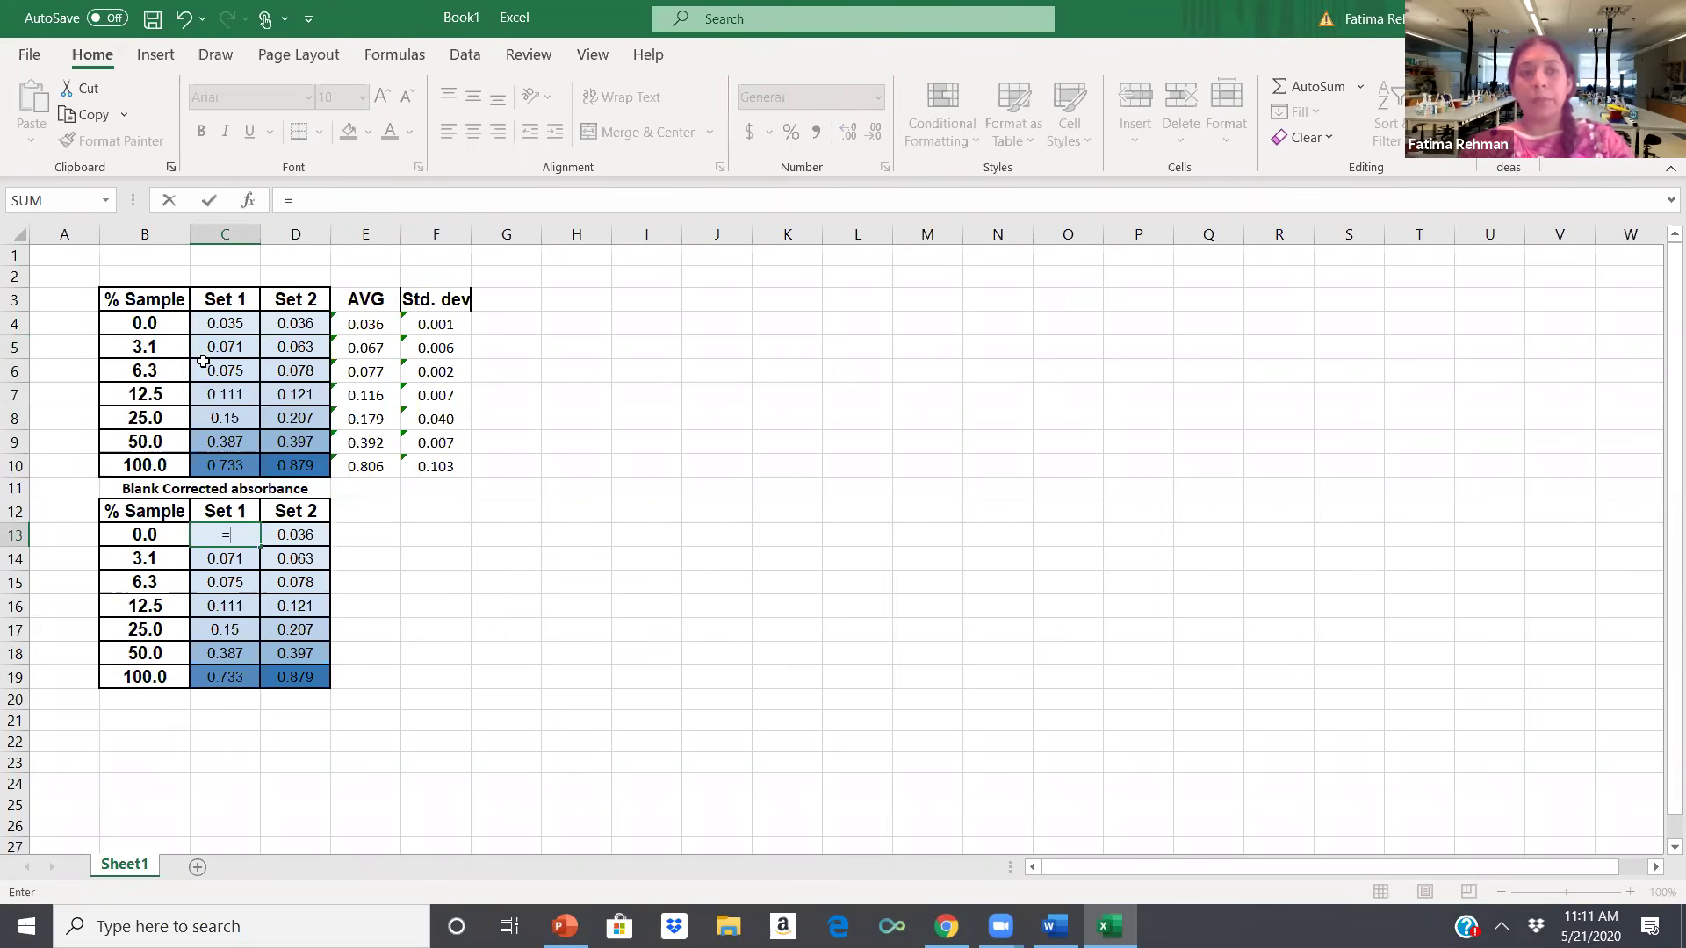
{"action": "left_click", "coordinate": [216, 327]}
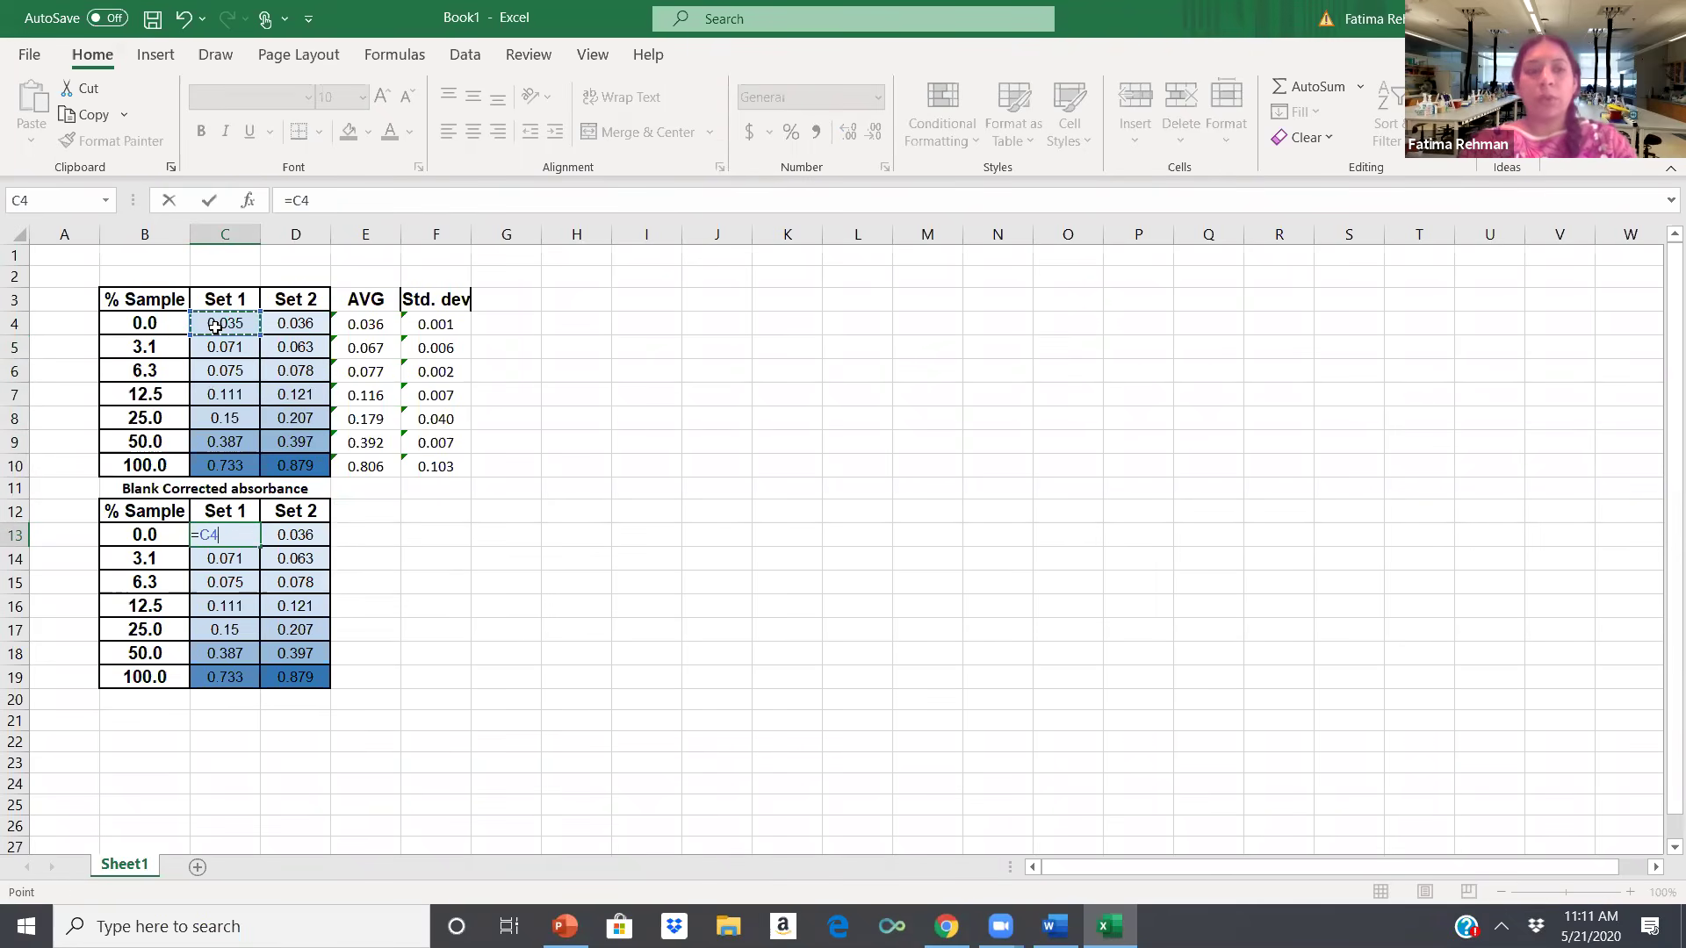
{"action": "type", "text": "-"}
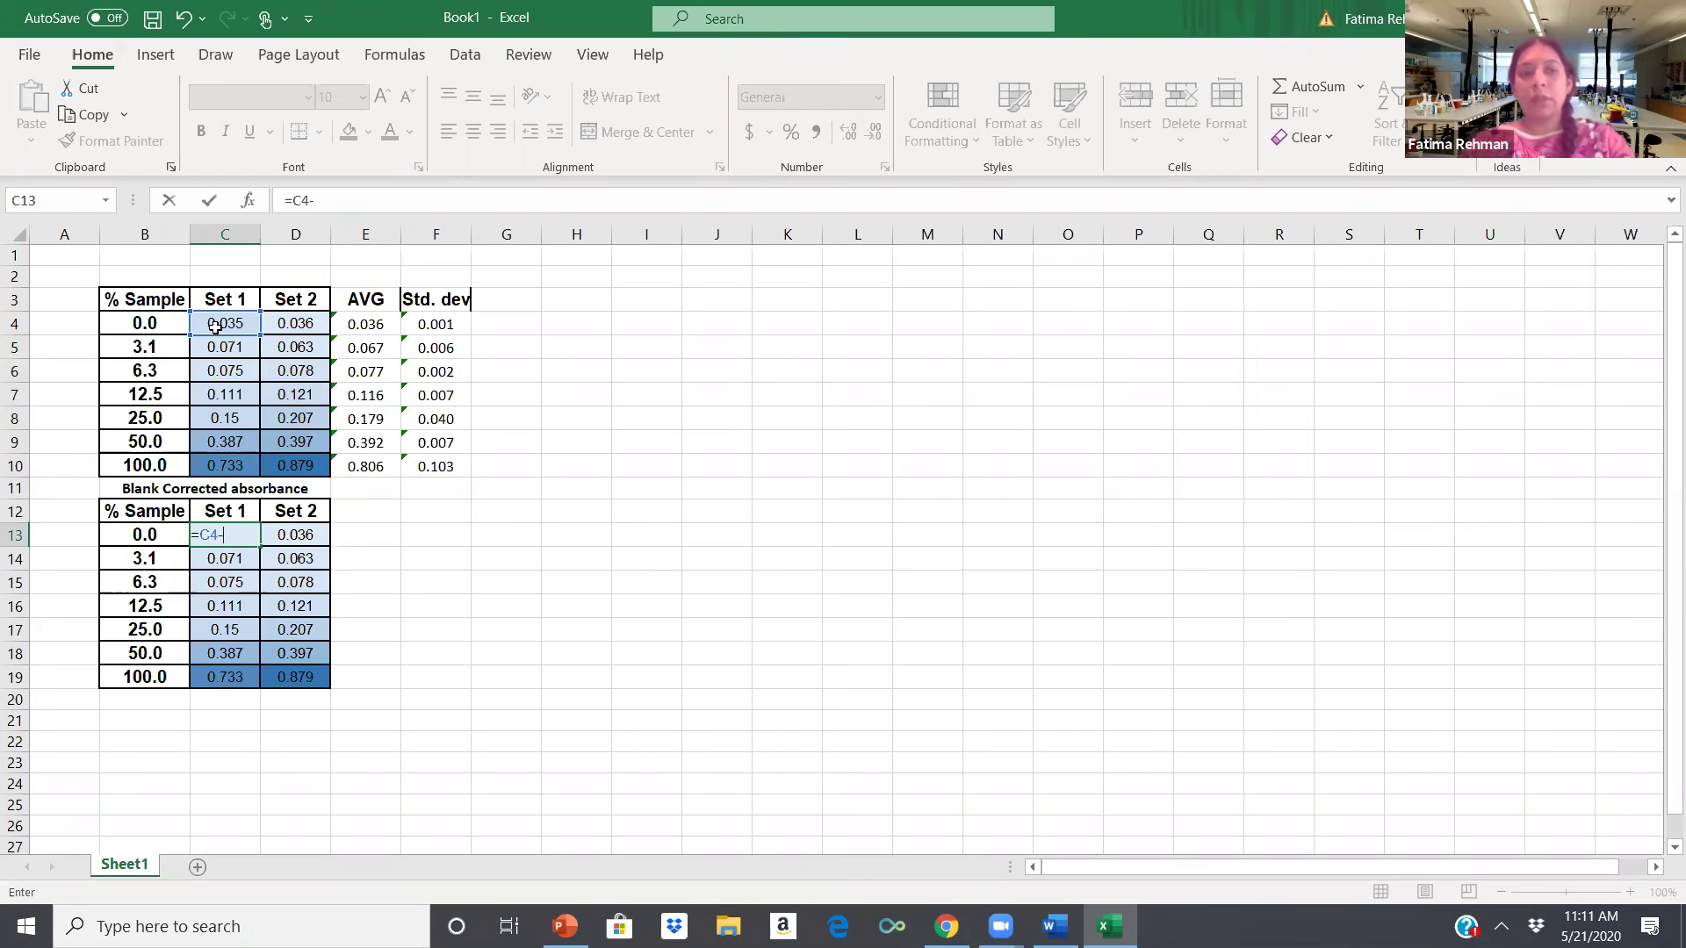
{"action": "left_click", "coordinate": [215, 327]}
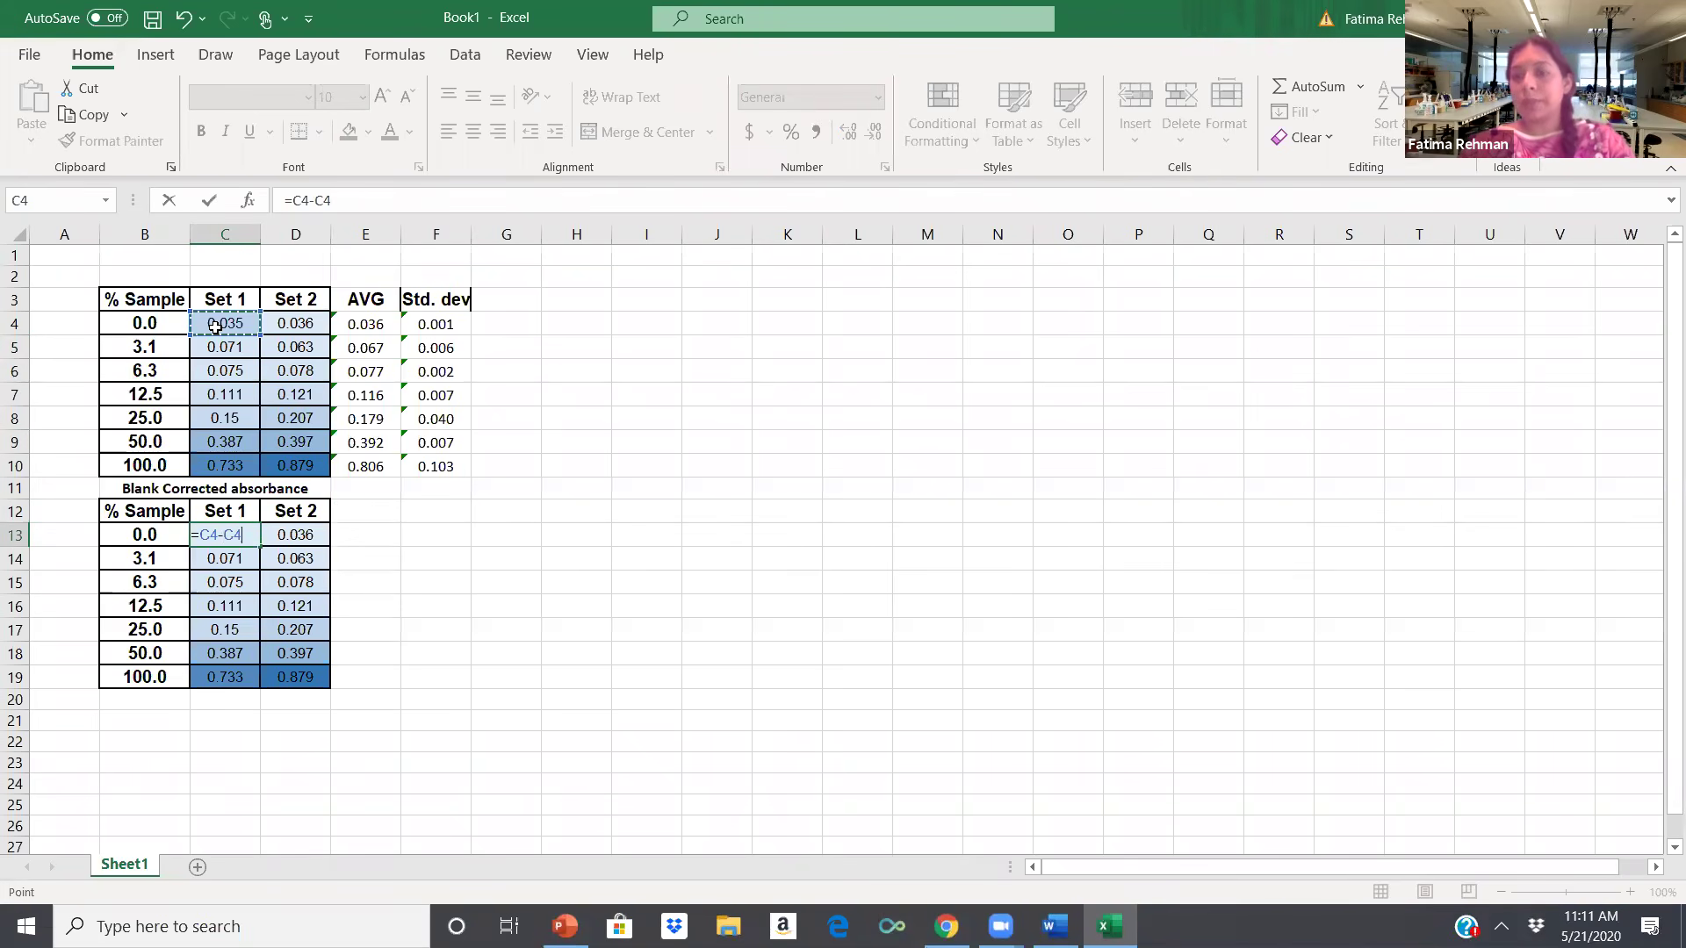
{"action": "key", "text": "Return"}
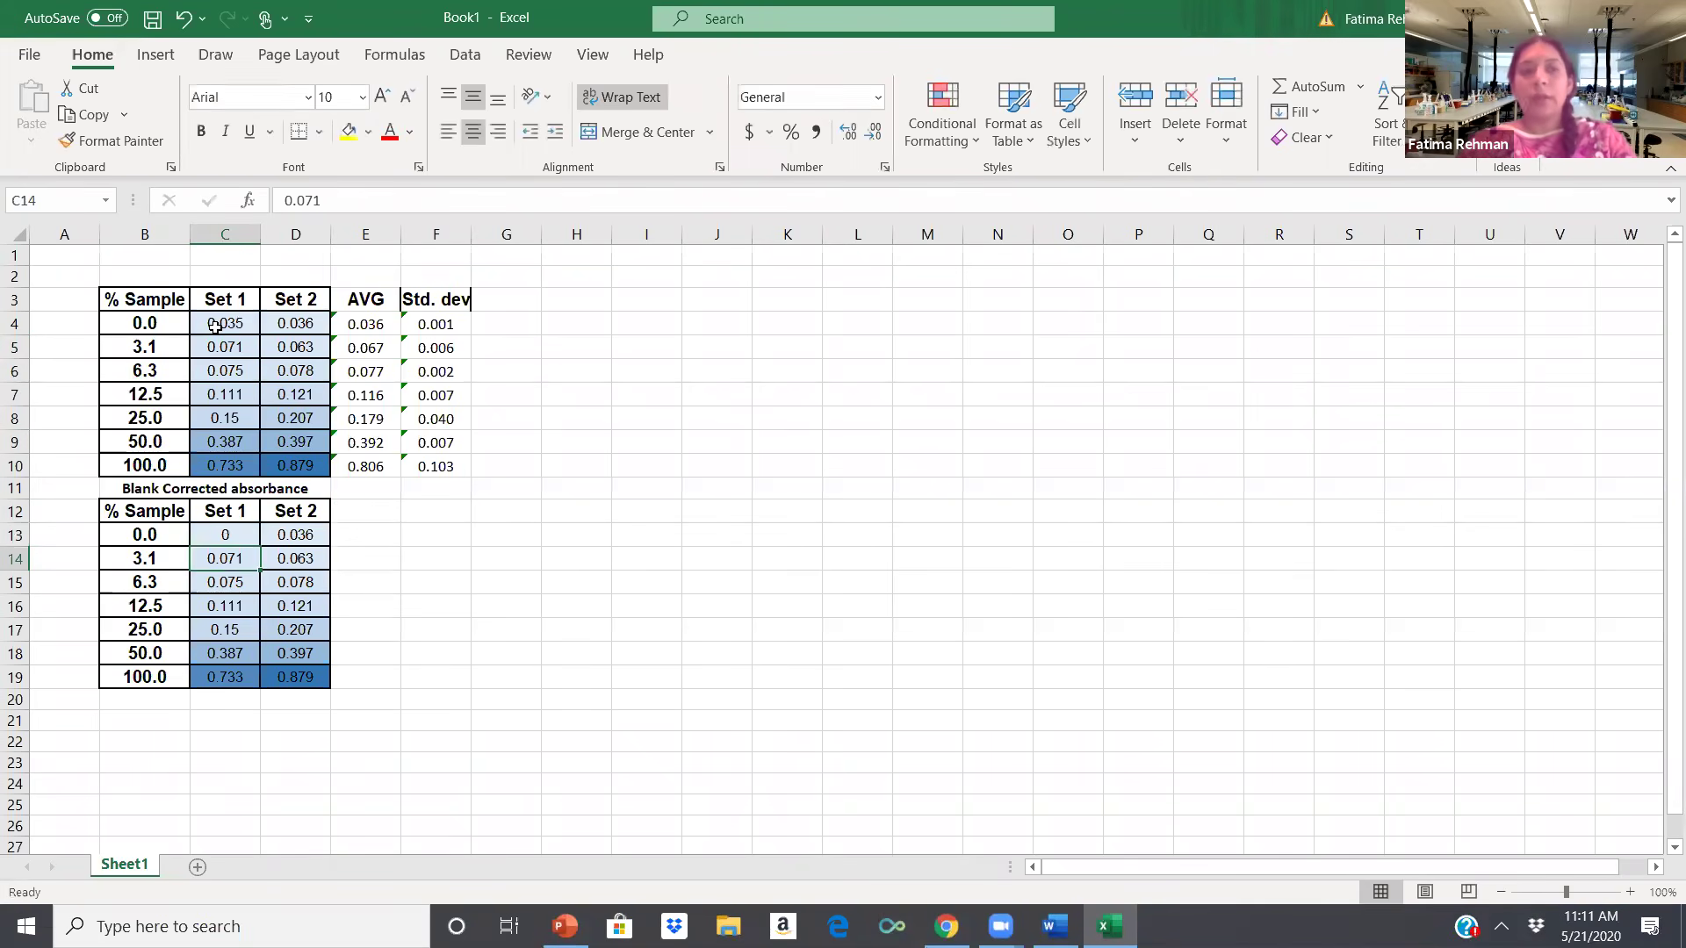
{"action": "left_click", "coordinate": [234, 536]}
{"action": "left_click_drag", "start_coordinate": [259, 546], "coordinate": [252, 692]}
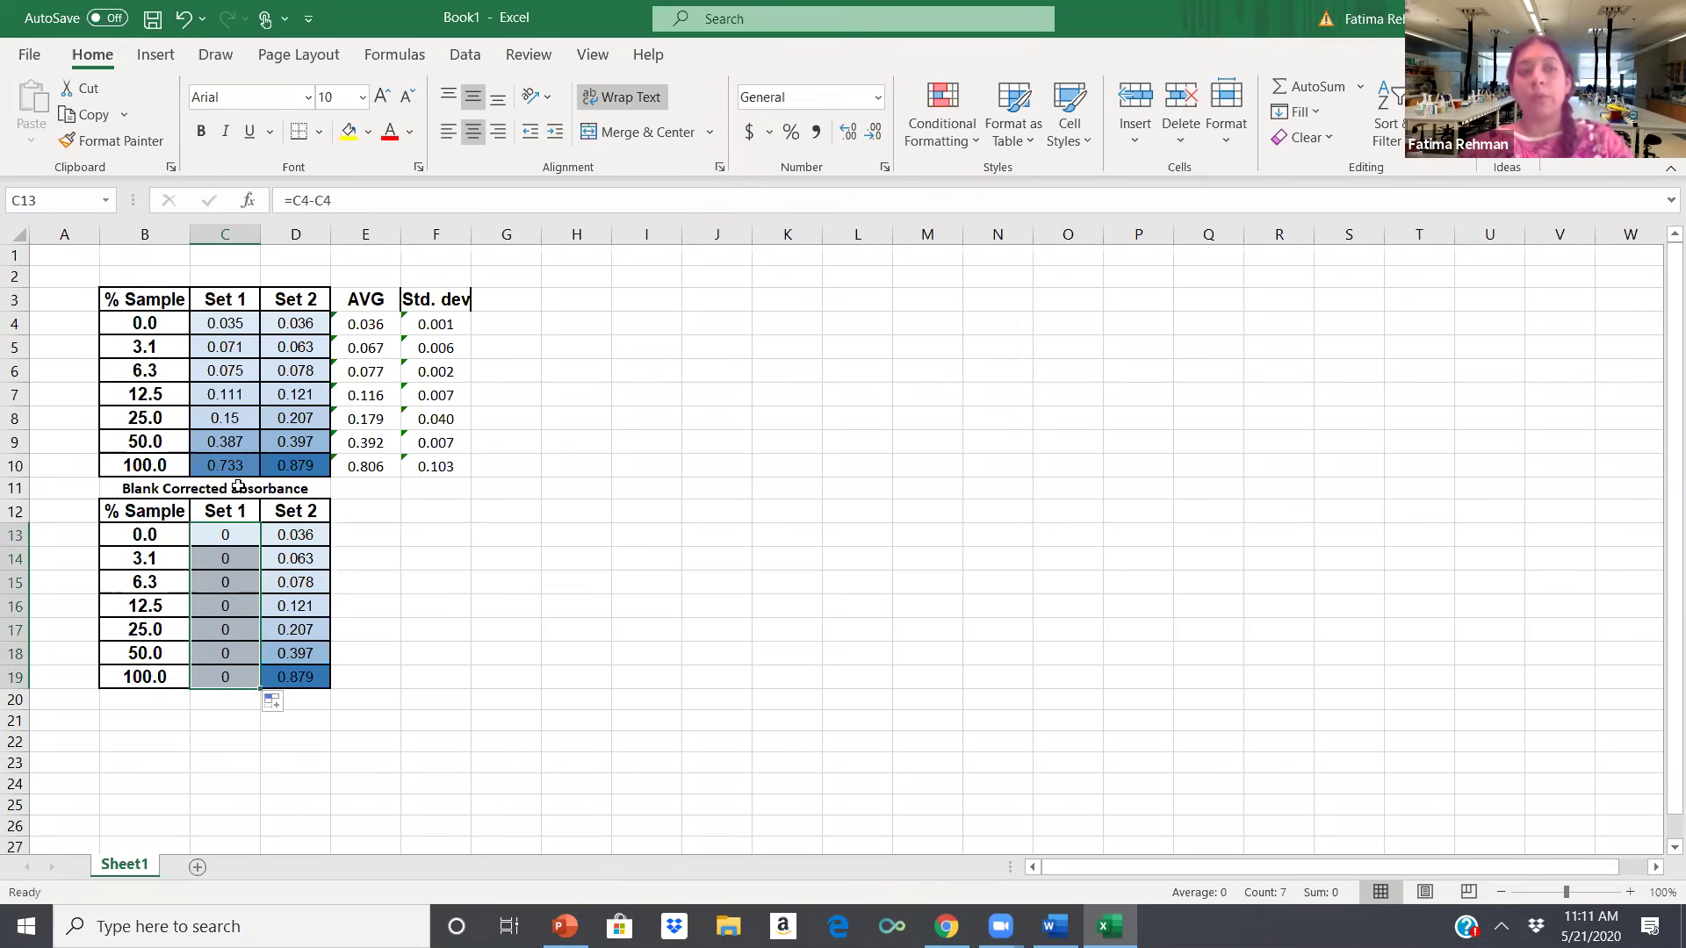
Edit the formula in C13 to =C4-$C$4 so the subtracted blank is an absolute reference.
{"action": "right_click", "coordinate": [240, 537]}
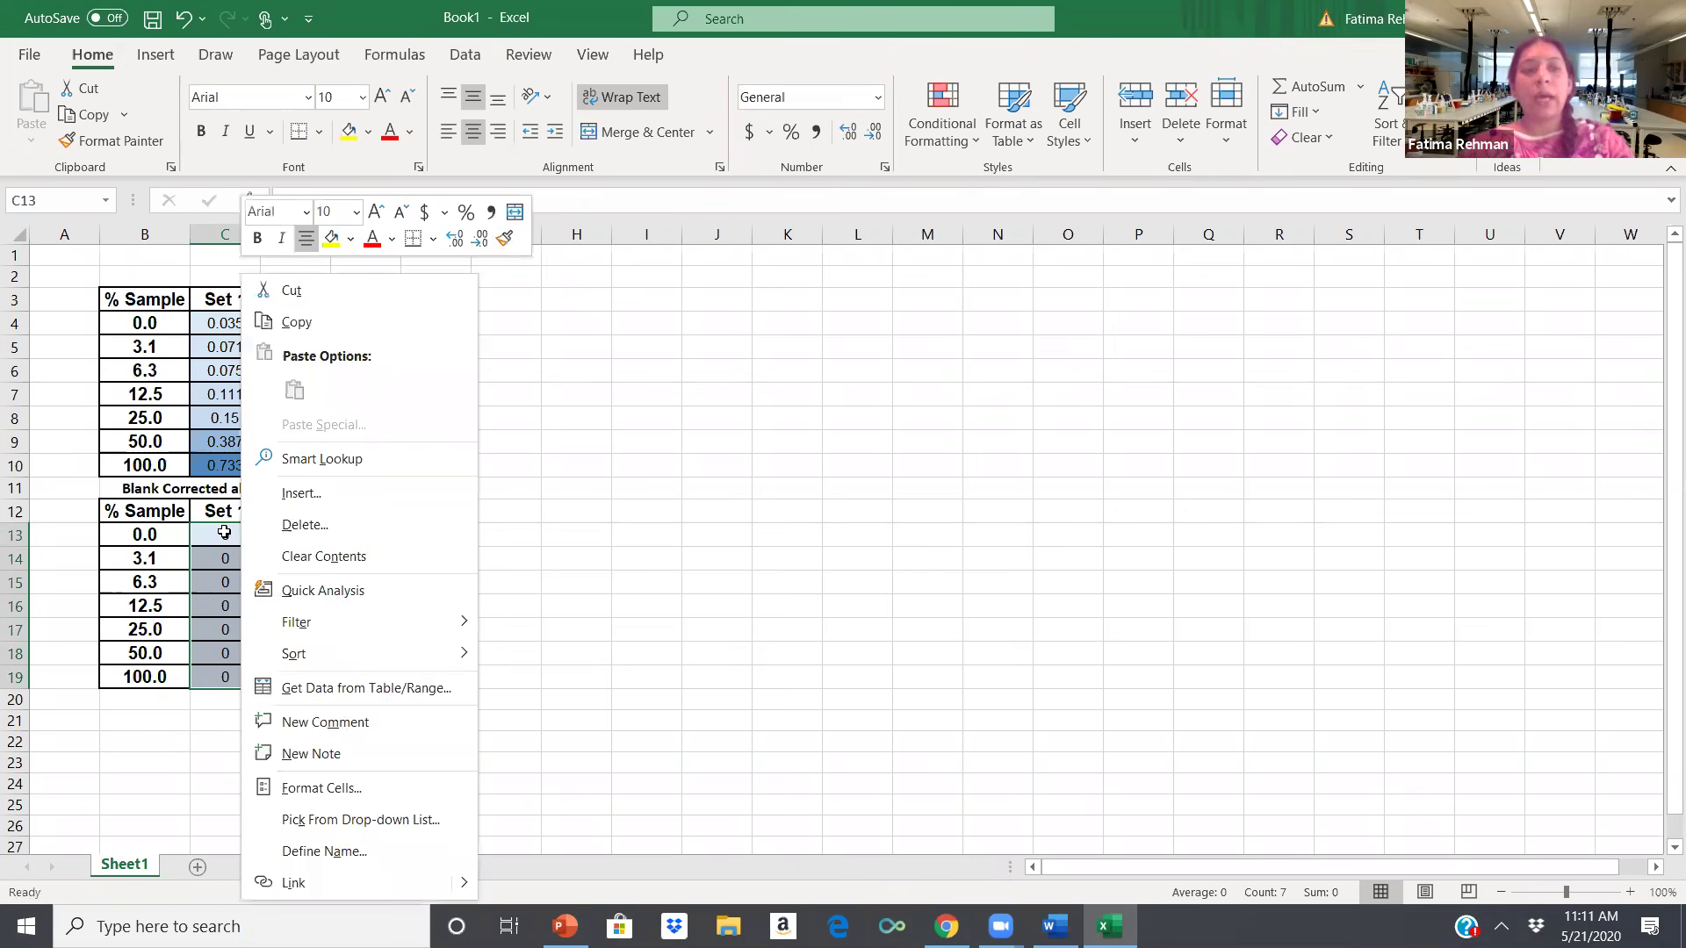
{"action": "left_click", "coordinate": [224, 532]}
{"action": "left_click", "coordinate": [312, 201]}
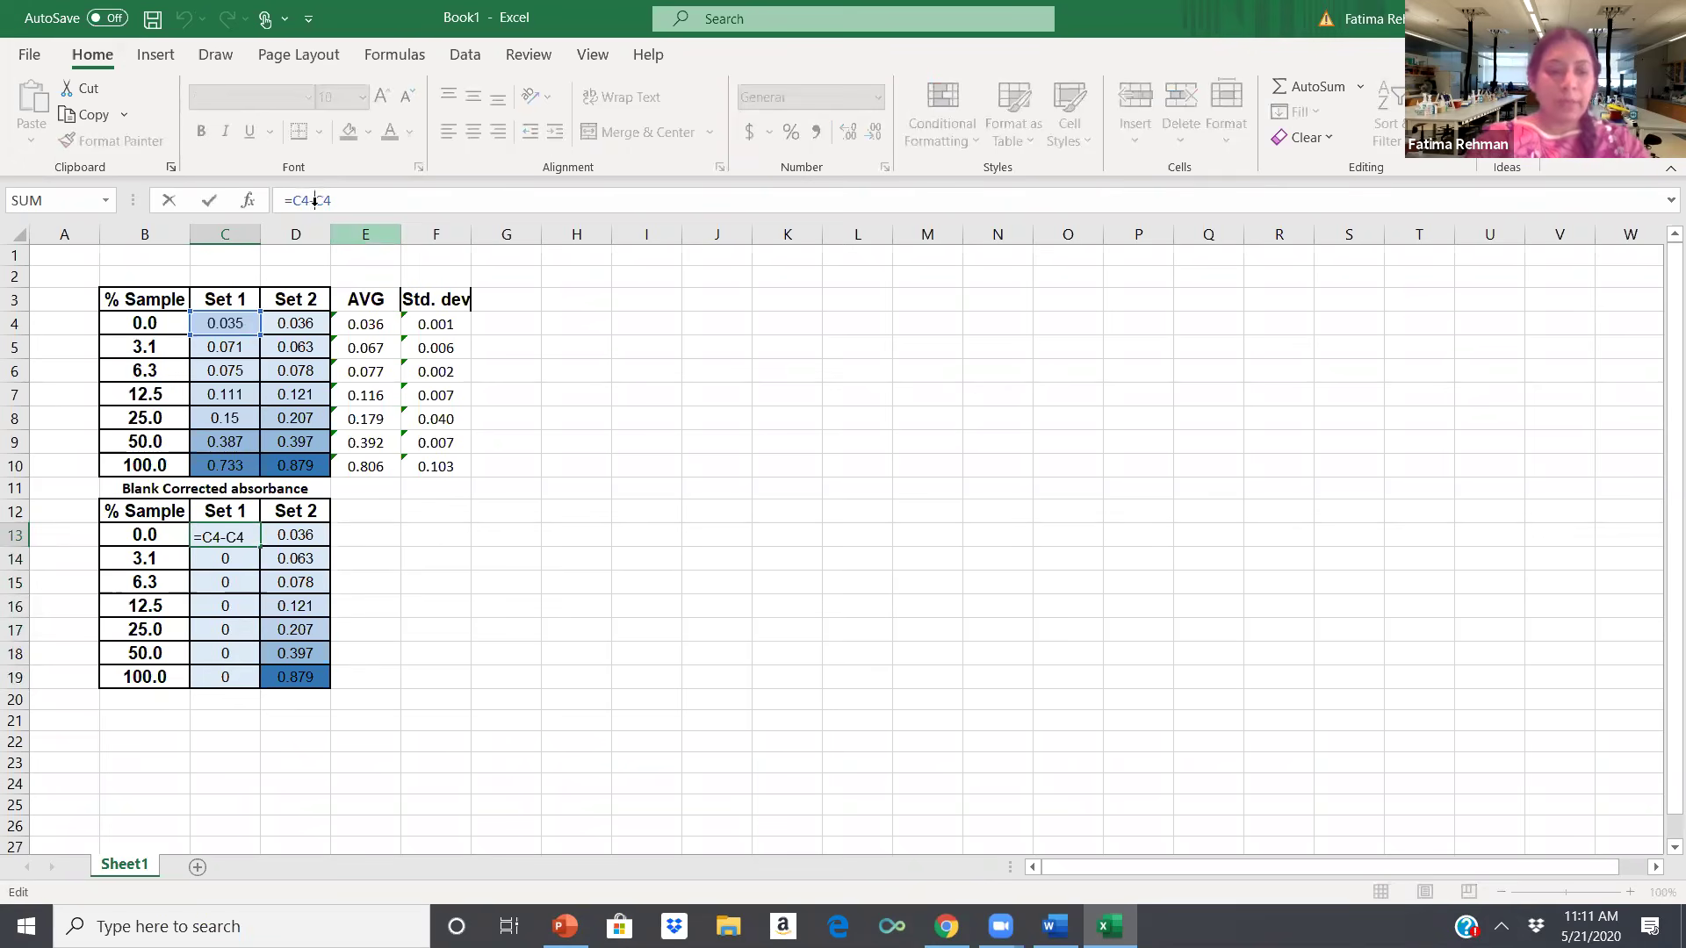
{"action": "type", "text": "$"}
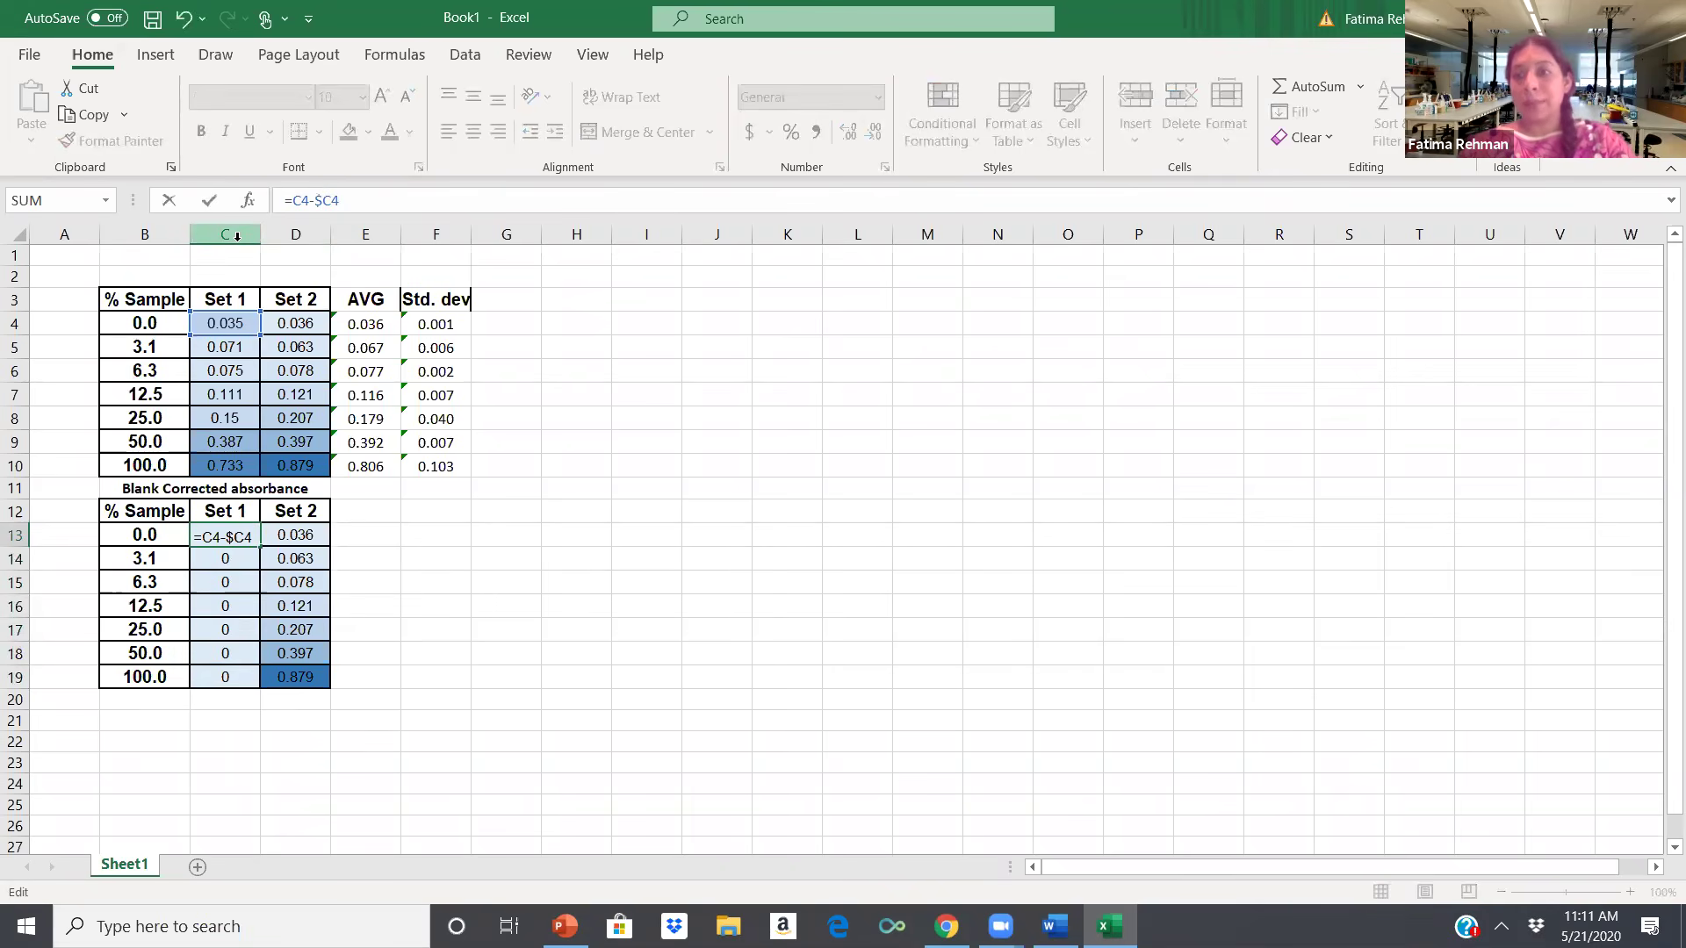
{"action": "left_click", "coordinate": [341, 202]}
{"action": "type", "text": "$"}
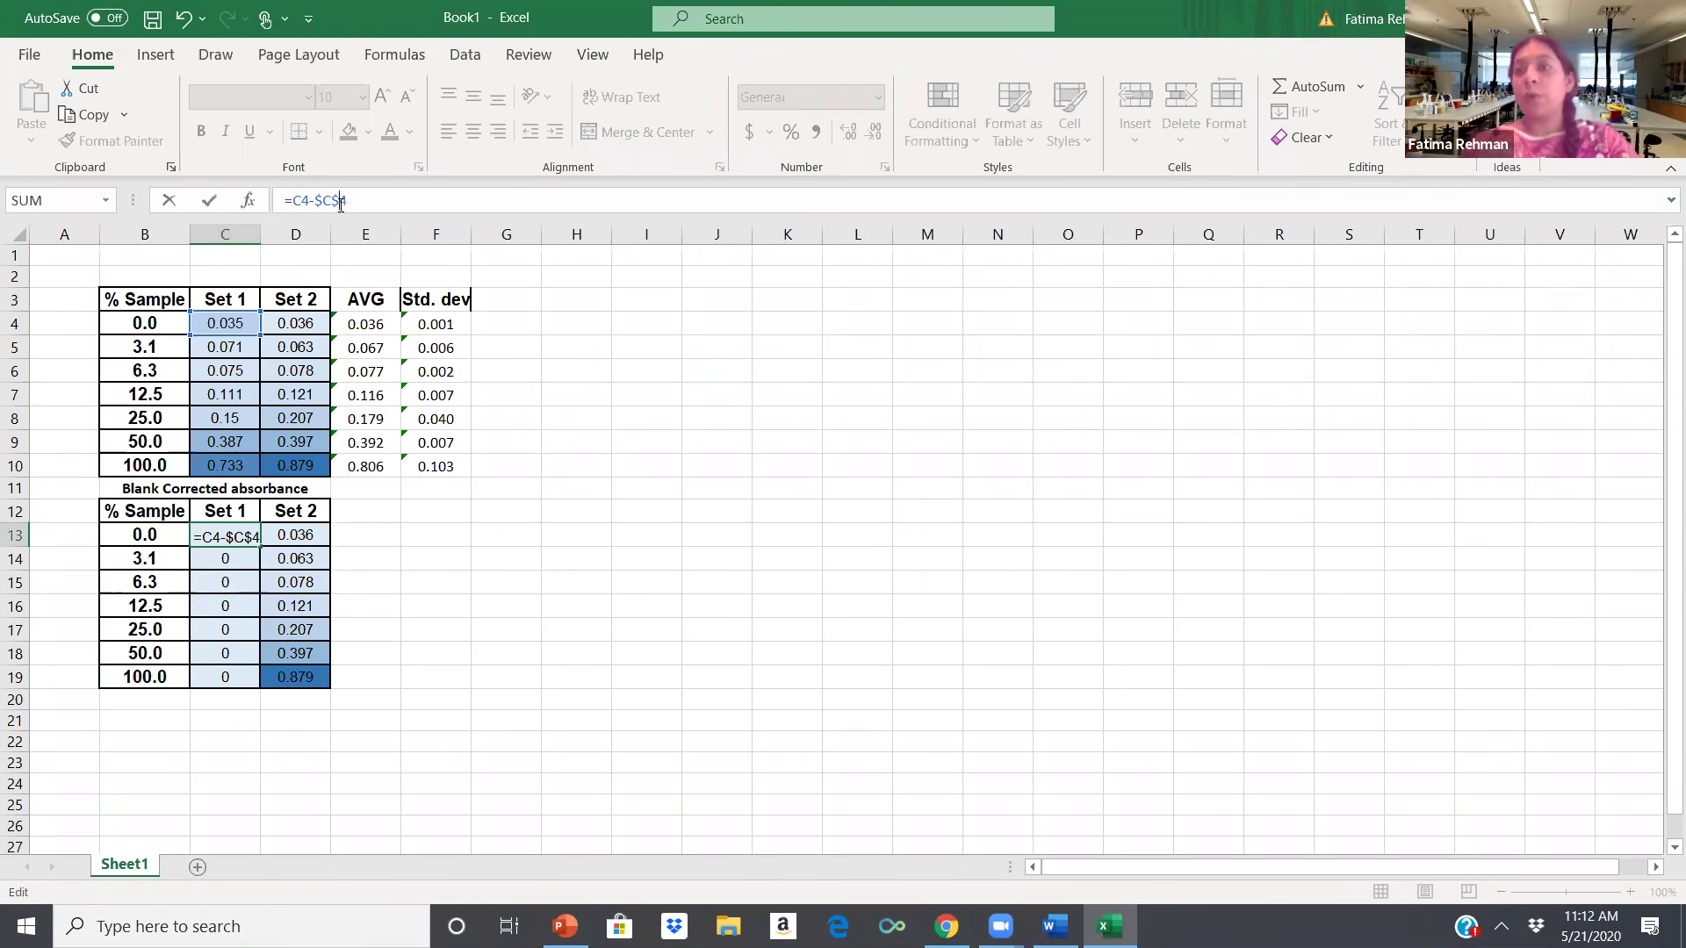
{"action": "key", "text": "Return"}
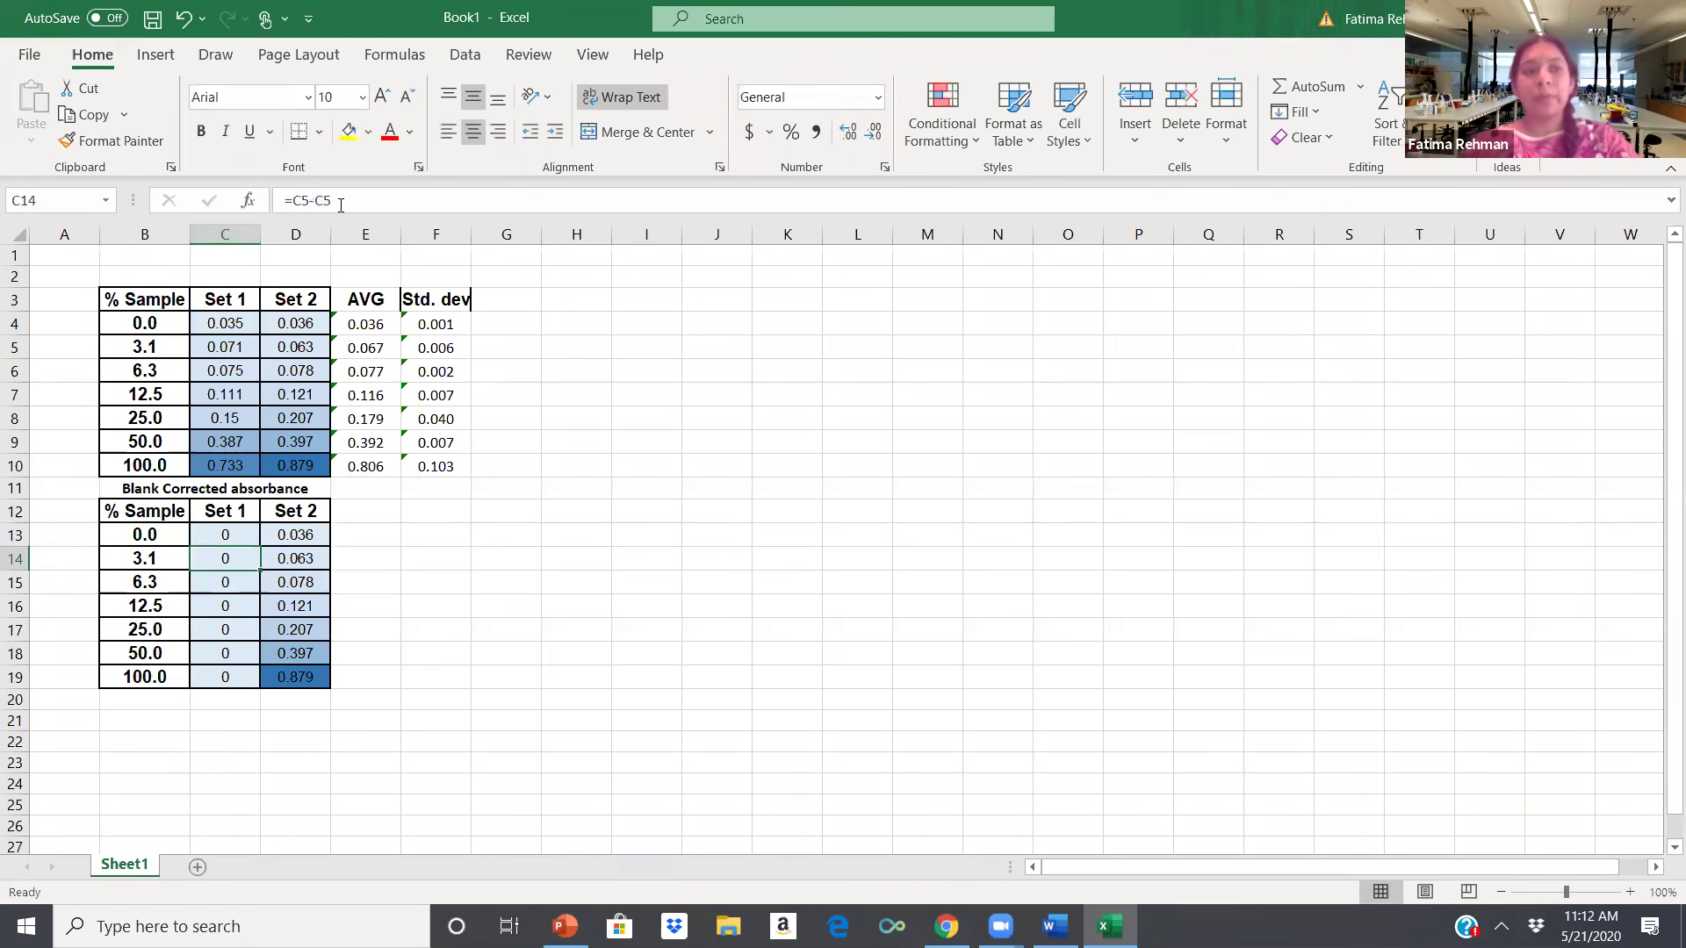
Fill the C13 formula down to C19 and across into D13:D19, and check the reference in D13.
{"action": "left_click", "coordinate": [230, 538]}
{"action": "left_click_drag", "start_coordinate": [260, 547], "coordinate": [251, 684]}
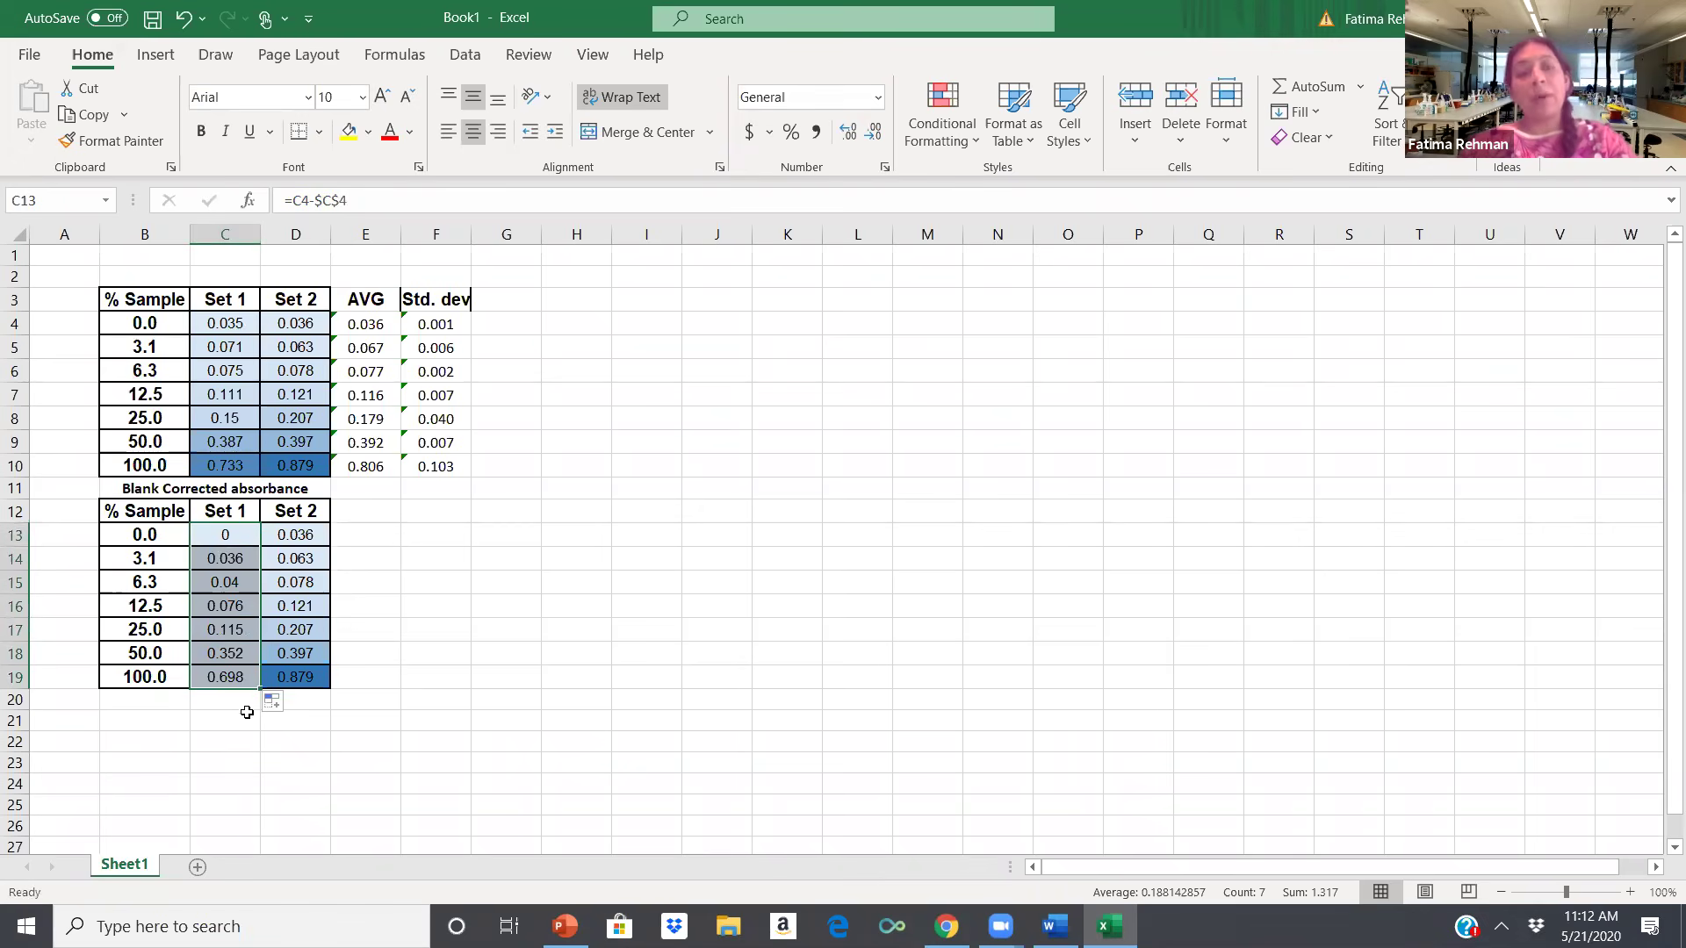
{"action": "left_click_drag", "start_coordinate": [260, 687], "coordinate": [322, 690]}
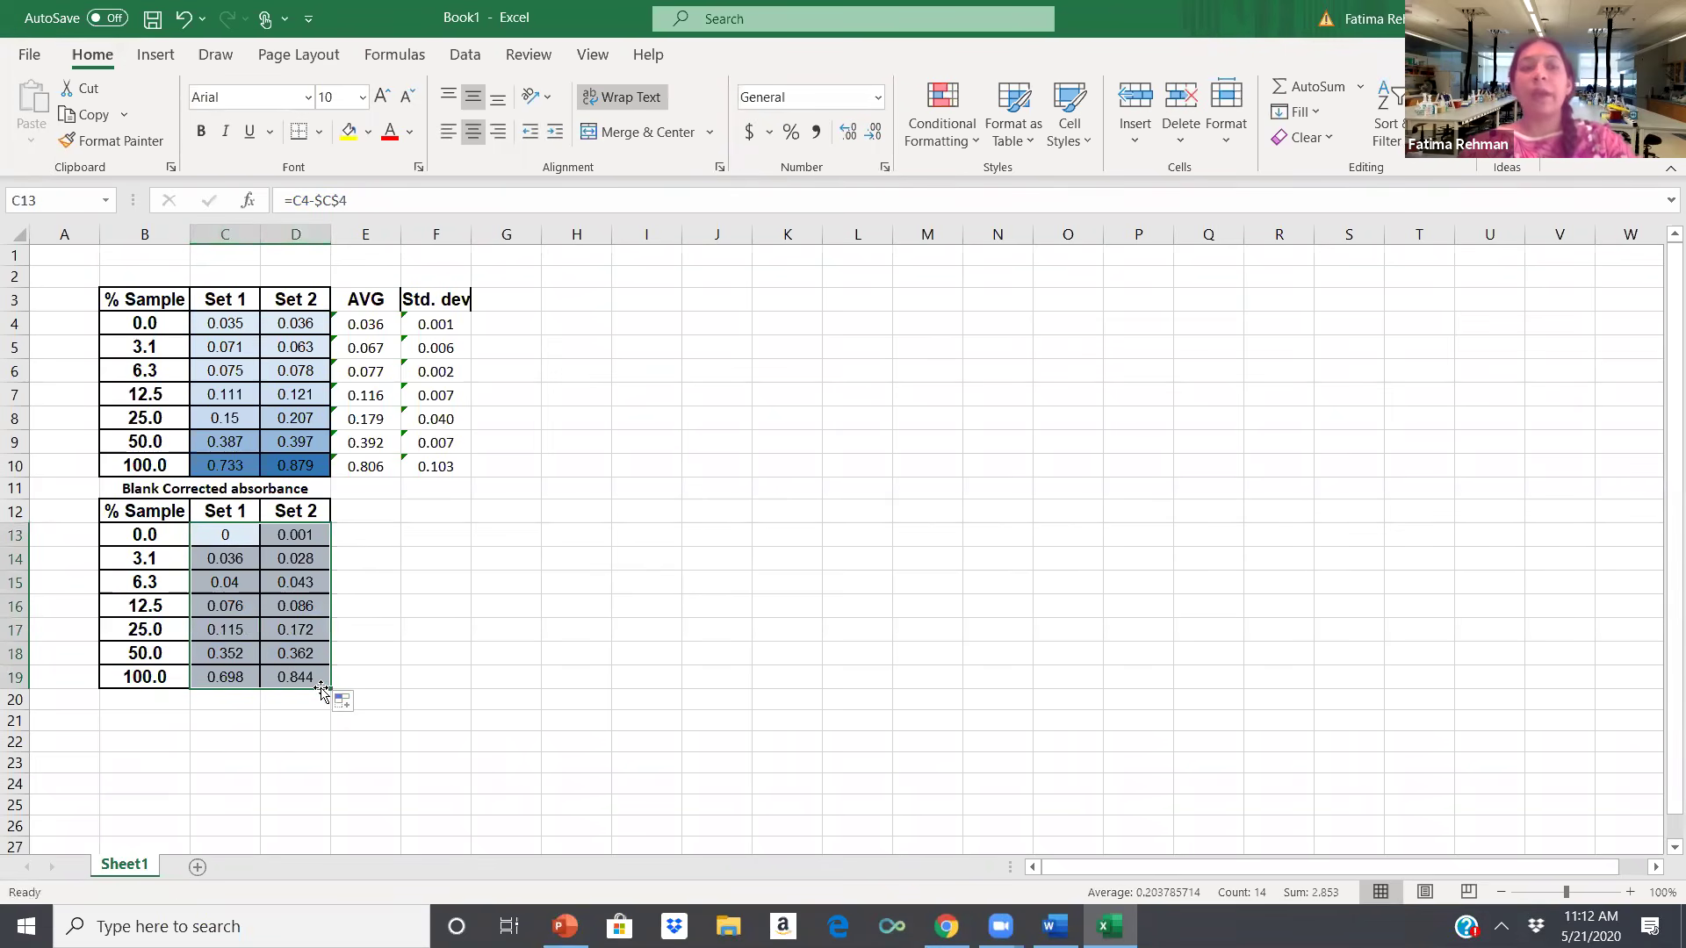
{"action": "left_click", "coordinate": [292, 540]}
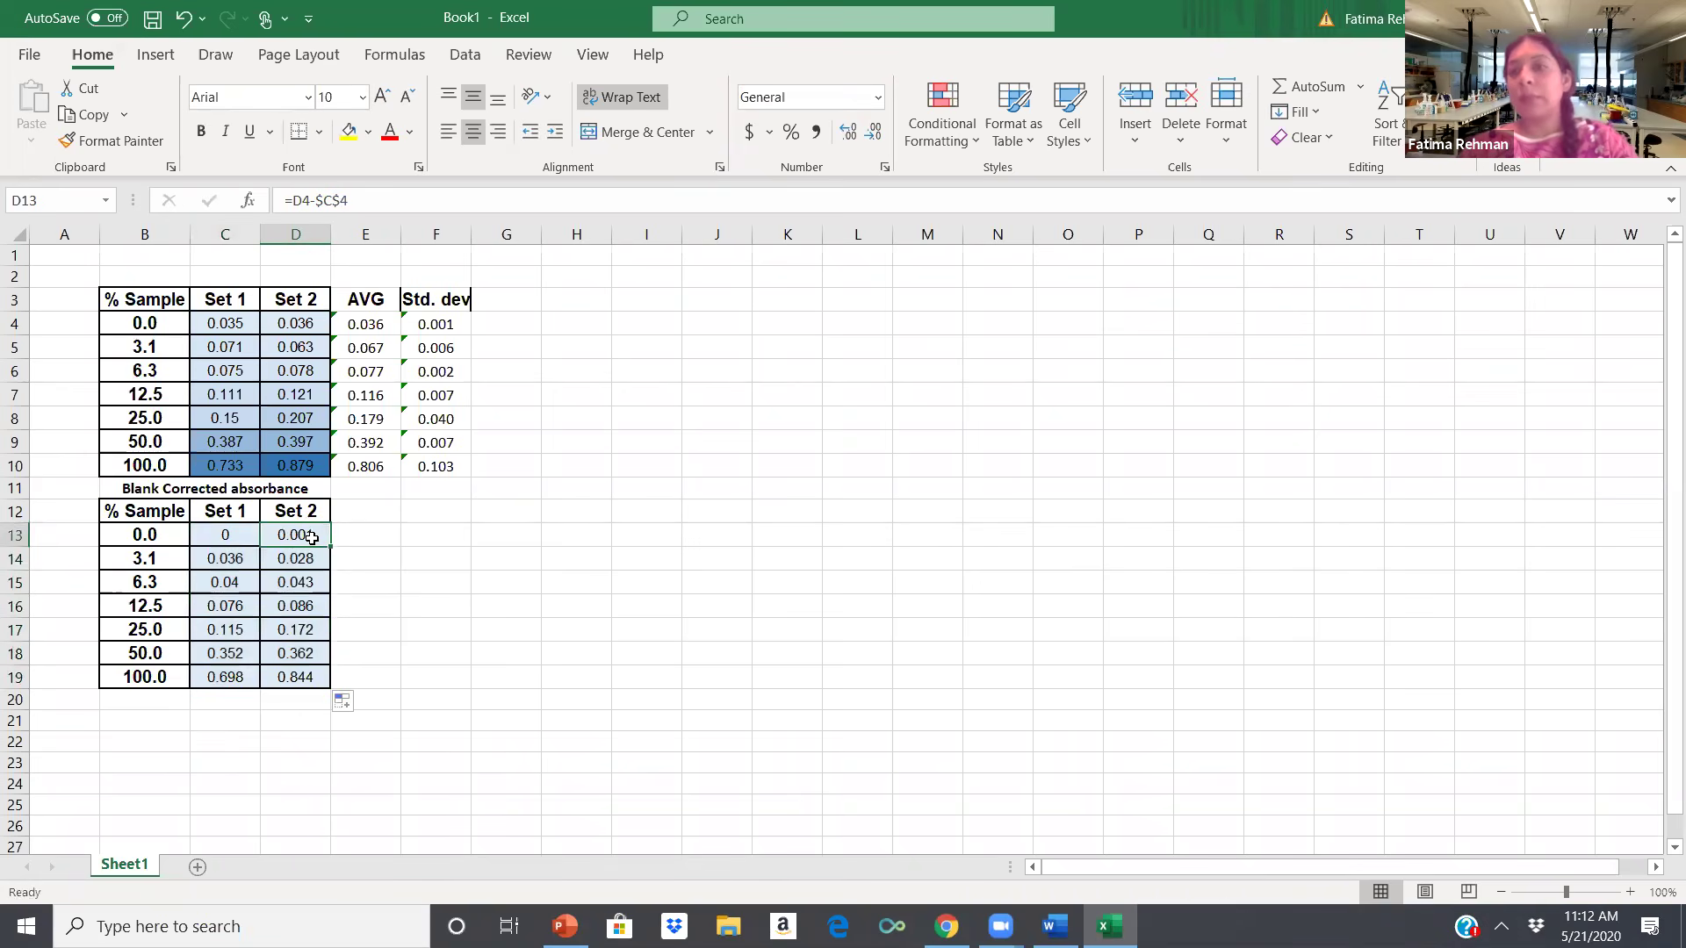
Change the formula in C13 to =C4-C$4 so that only the blank's row stays fixed.
{"action": "left_click", "coordinate": [247, 538]}
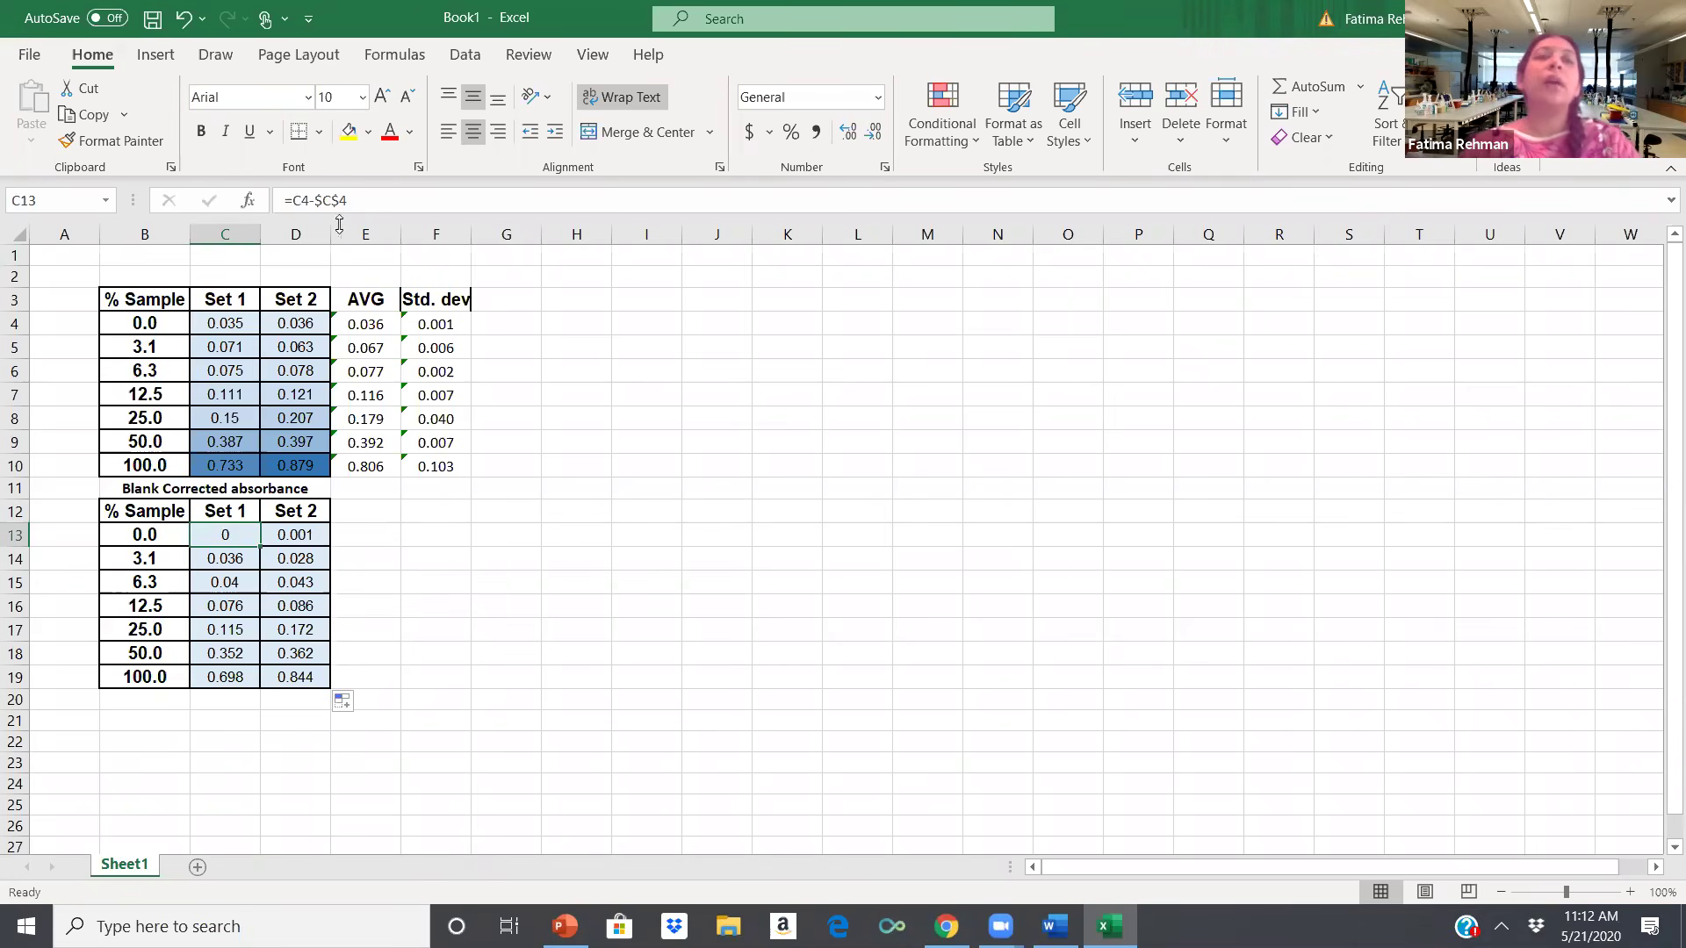
{"action": "left_click", "coordinate": [324, 200]}
{"action": "key", "text": "BackSpace"}
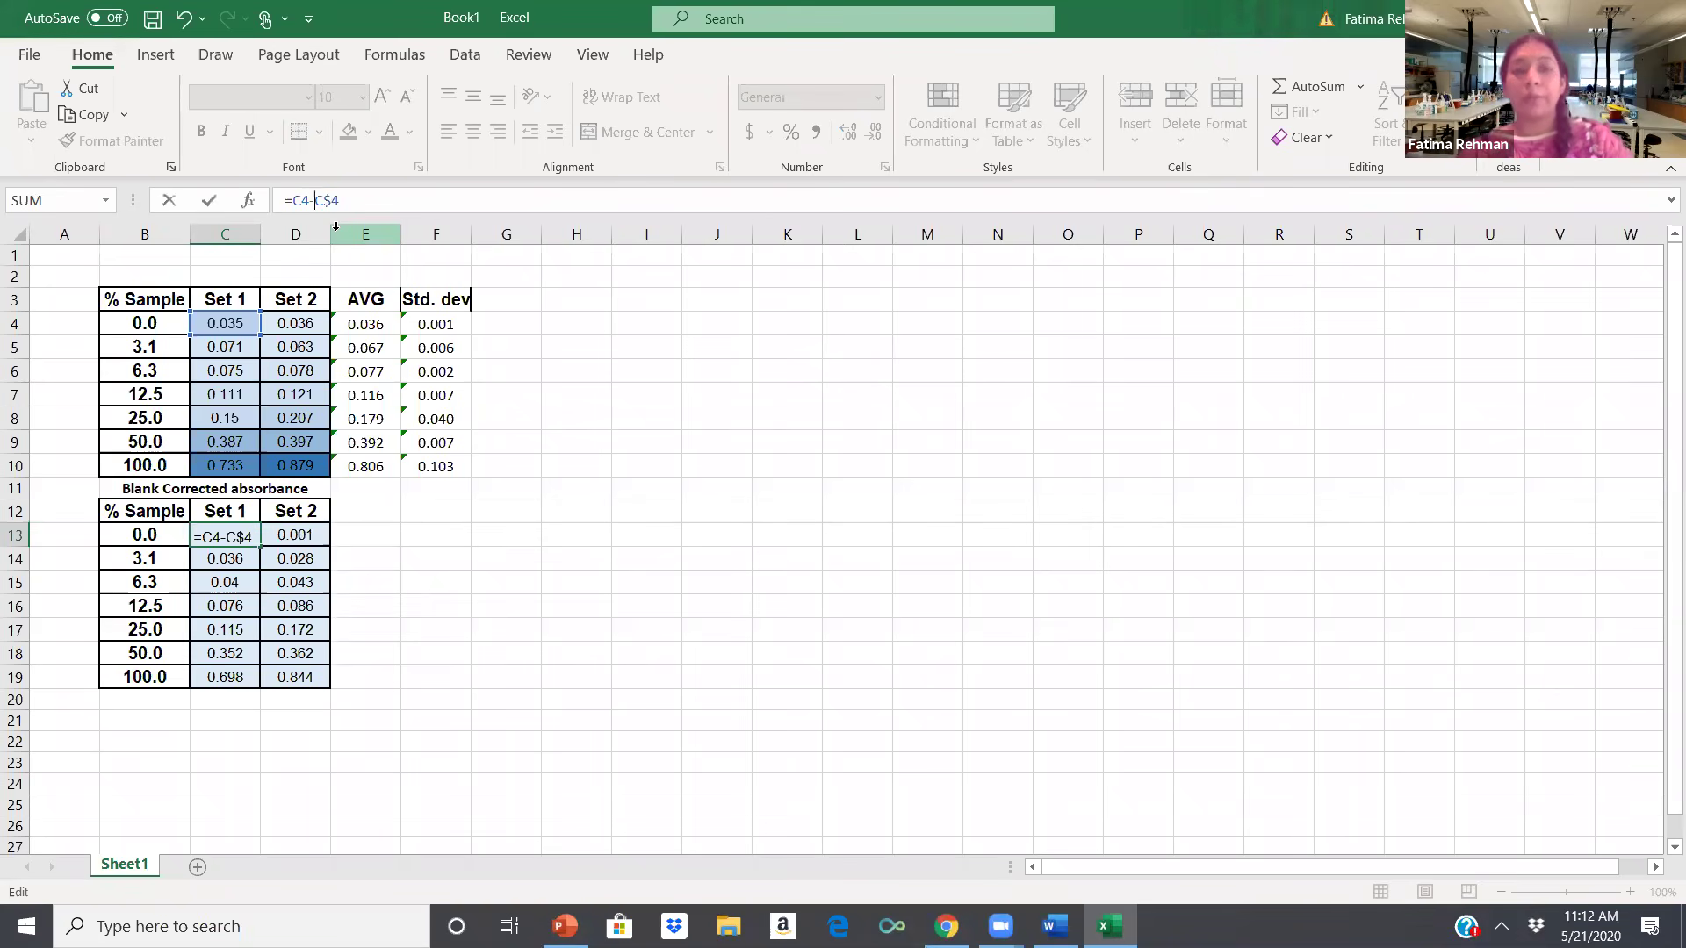
{"action": "key", "text": "Return"}
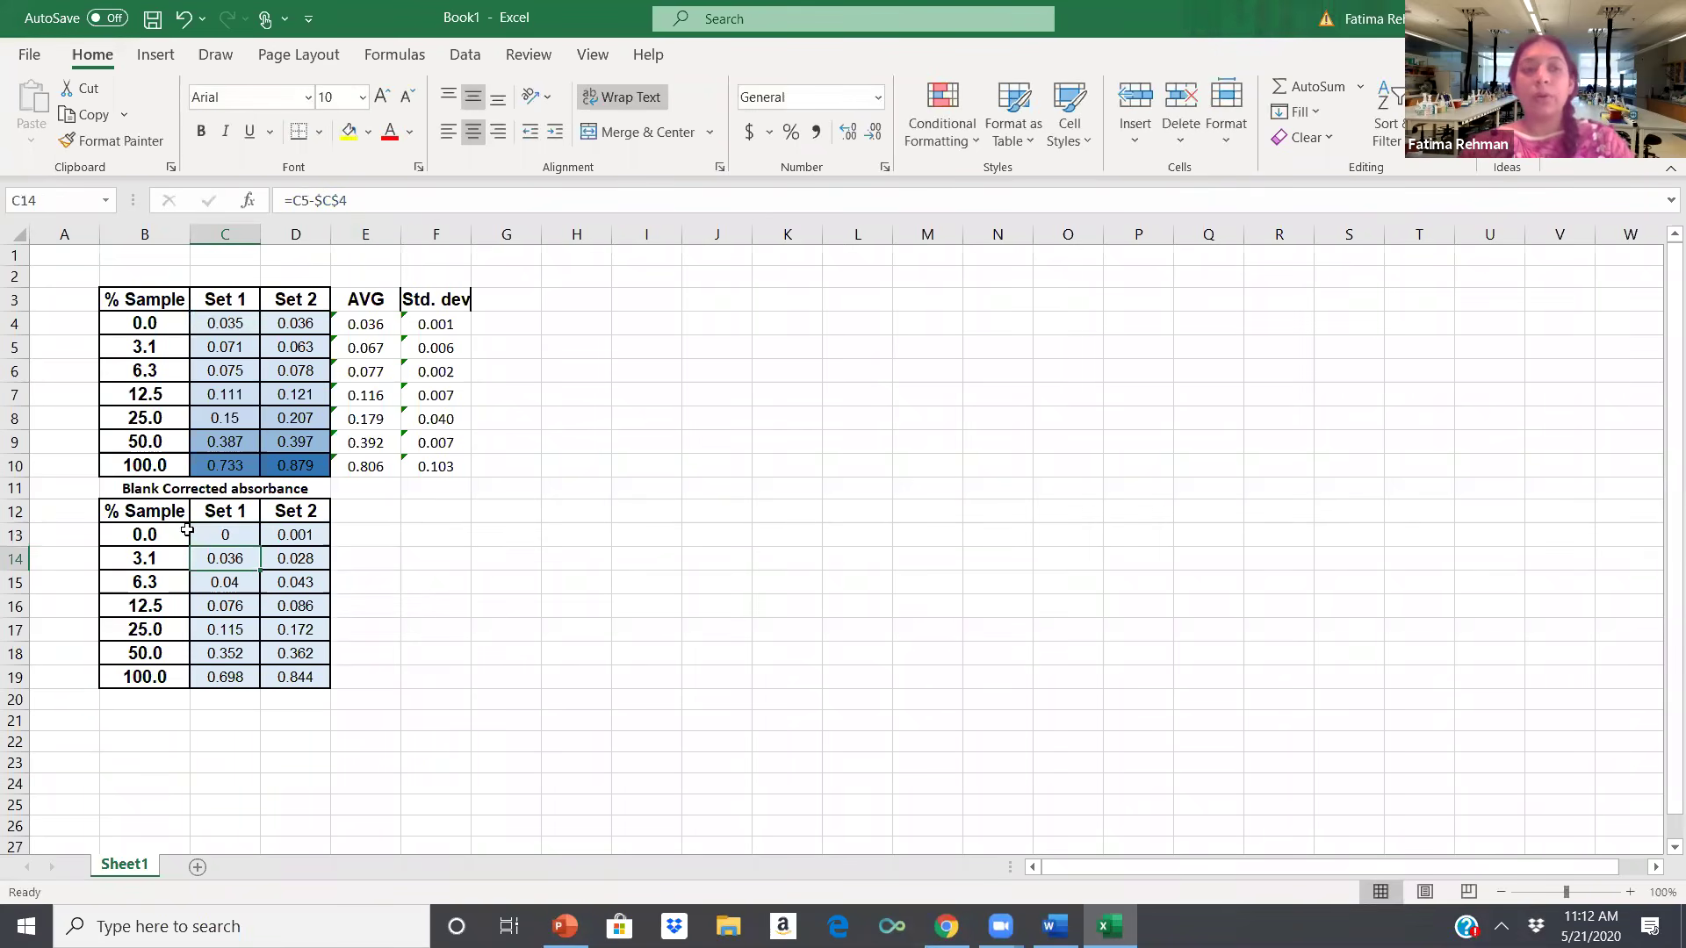
Fill the C13 formula across to D13 and down both the Set 1 and Set 2 columns through row 19.
{"action": "left_click", "coordinate": [222, 535]}
{"action": "left_click_drag", "start_coordinate": [259, 546], "coordinate": [311, 546]}
{"action": "left_click", "coordinate": [301, 535]}
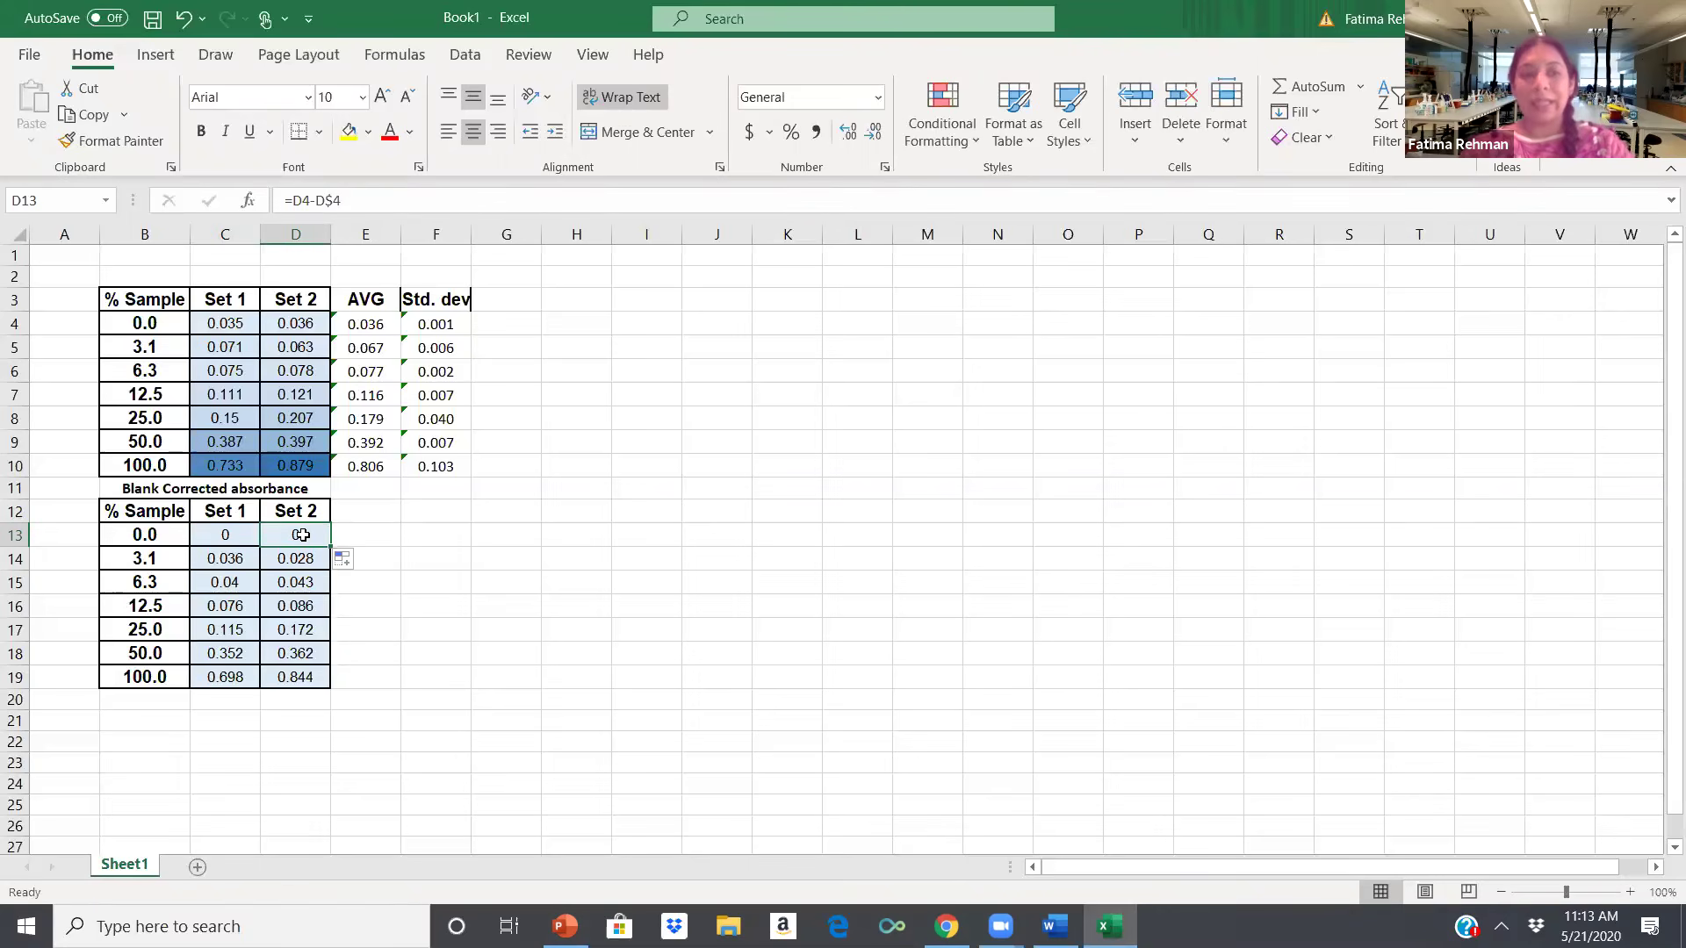
{"action": "left_click_drag", "start_coordinate": [330, 546], "coordinate": [333, 690]}
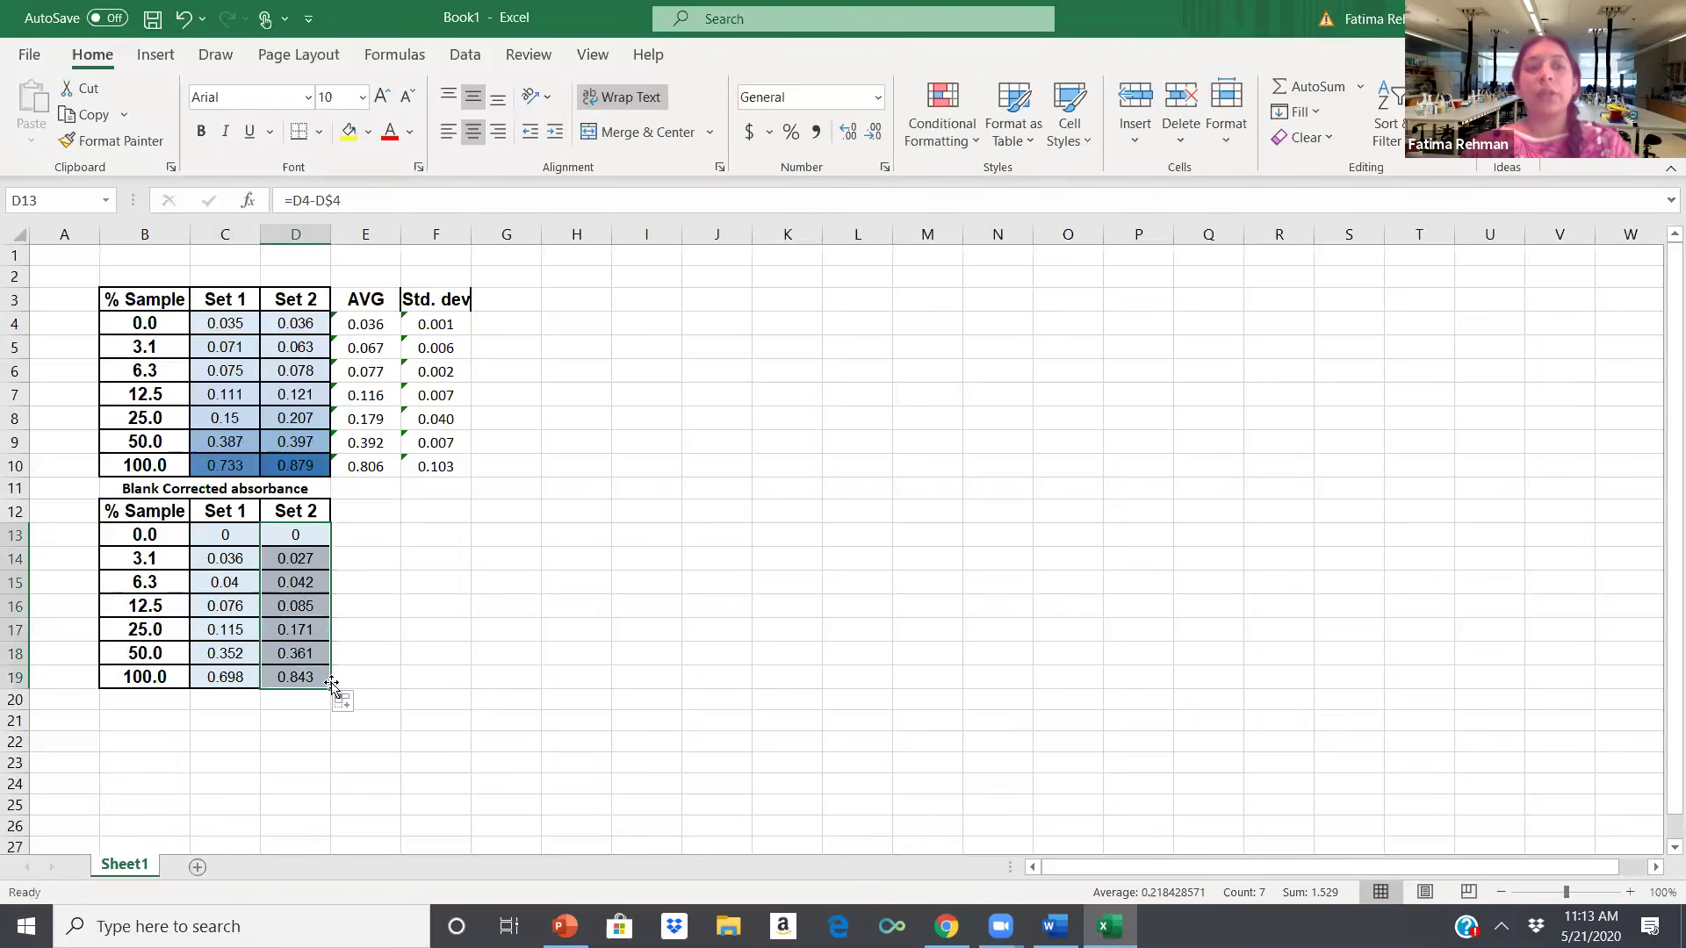
{"action": "left_click", "coordinate": [233, 537]}
{"action": "left_click_drag", "start_coordinate": [260, 546], "coordinate": [225, 683]}
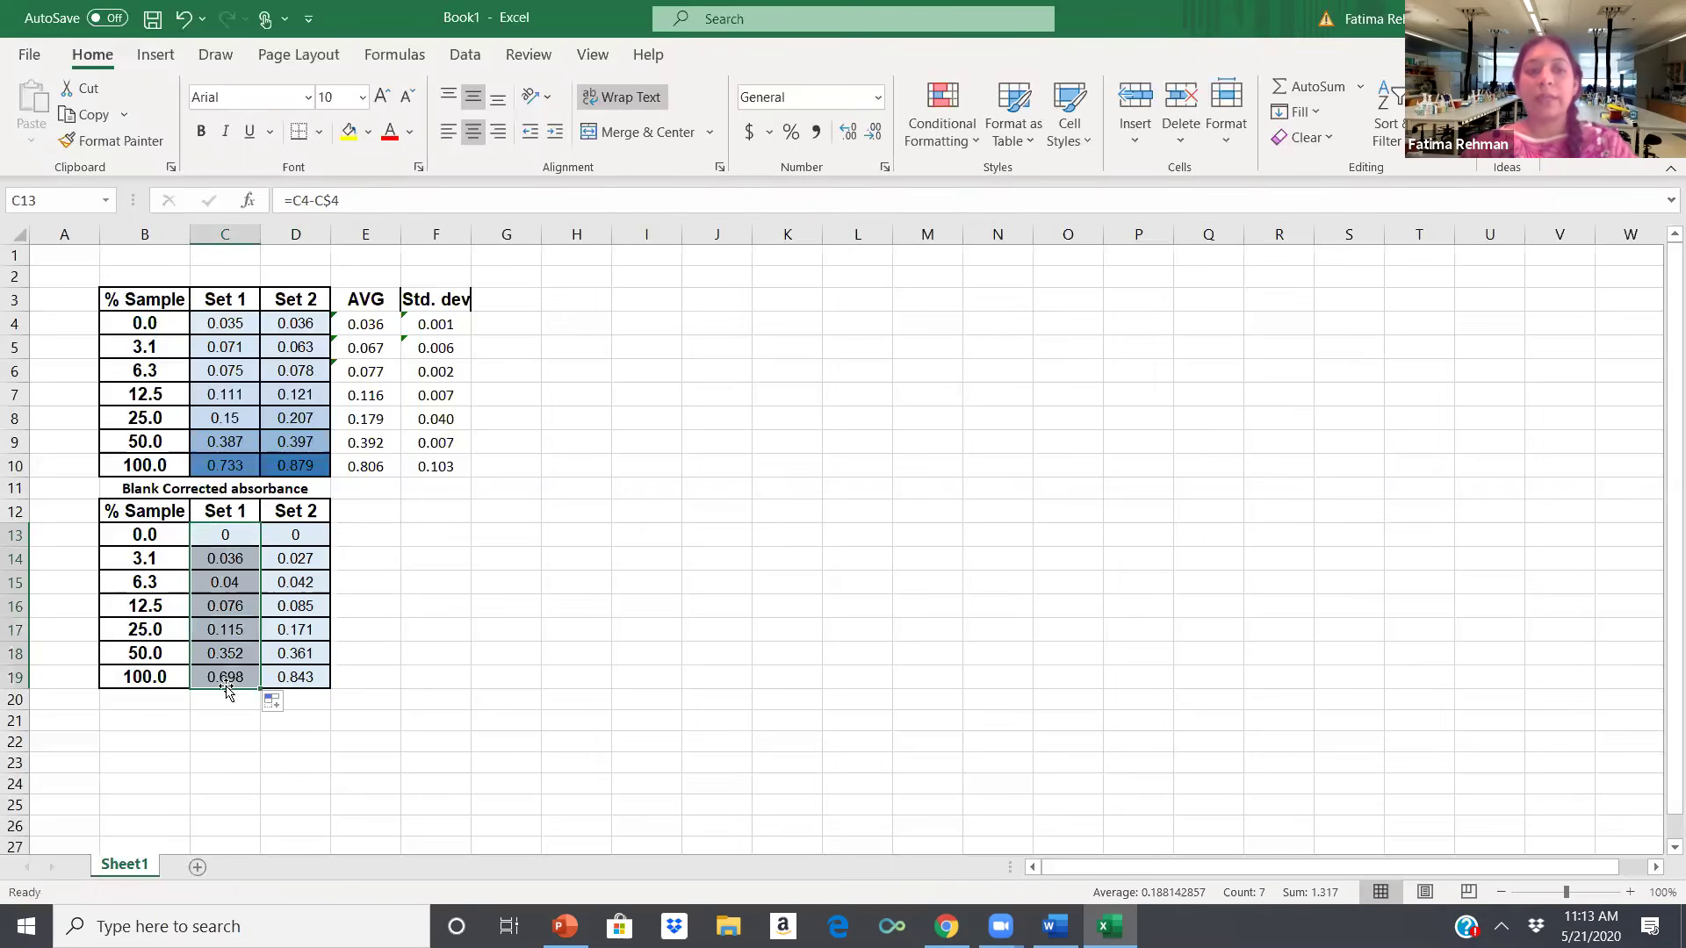
{"action": "left_click", "coordinate": [248, 765]}
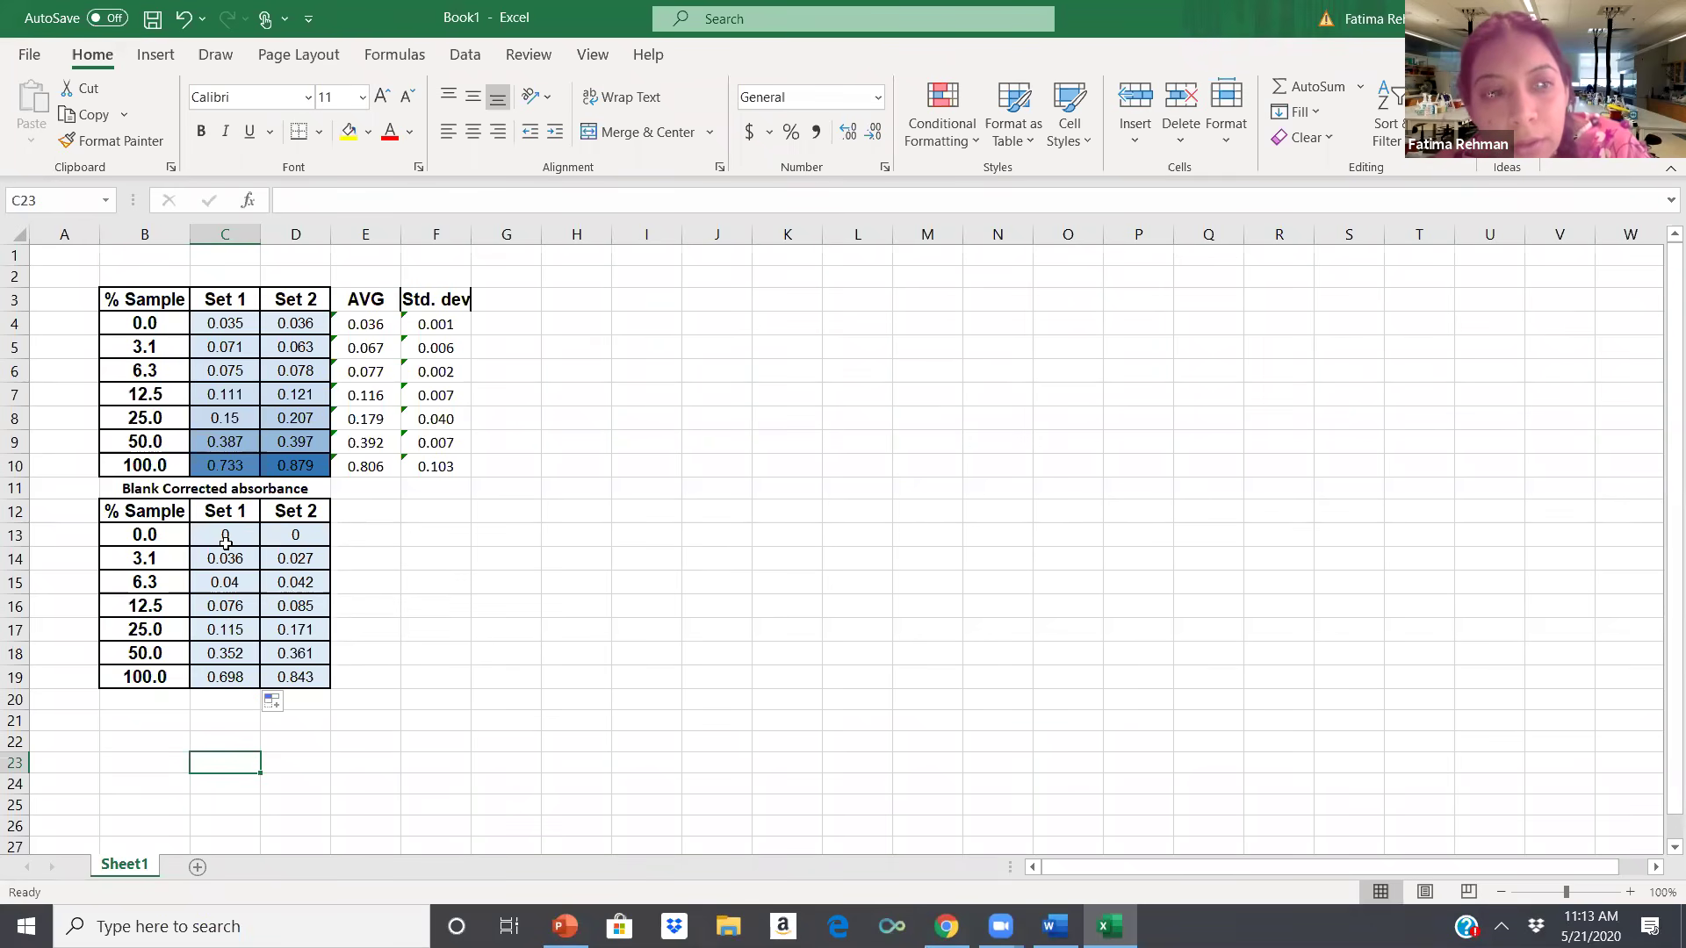
Copy the average and standard deviation formulas from E10:F10 to E13:F13 and fill them down through row 19.
{"action": "left_click", "coordinate": [221, 324]}
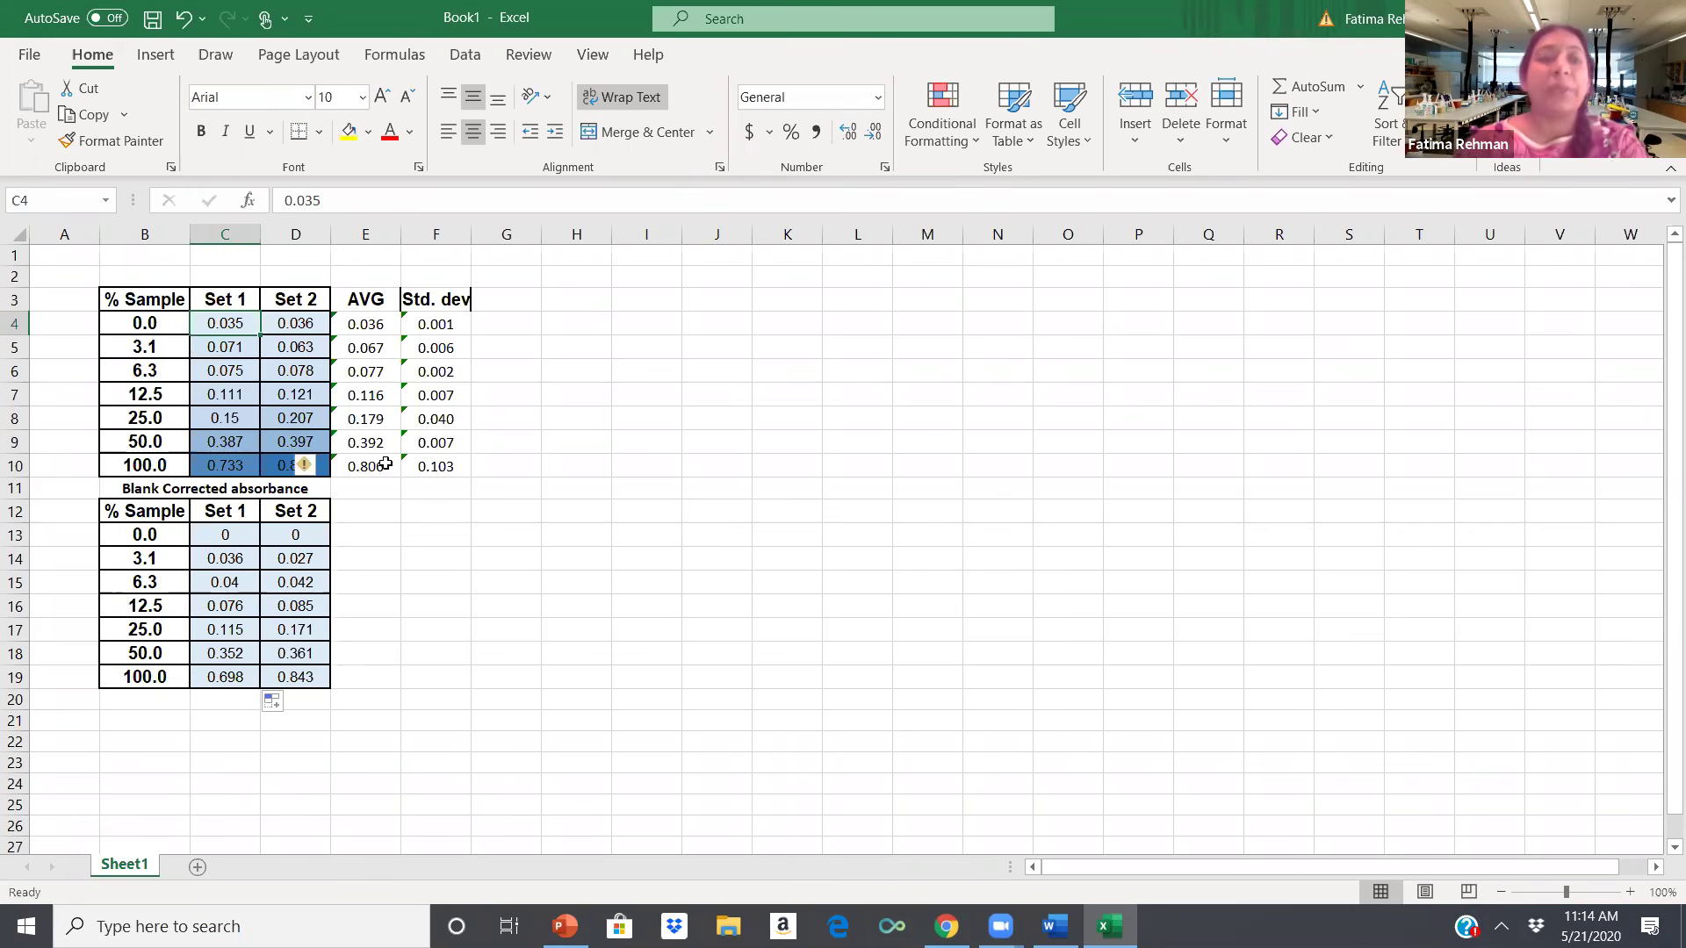
{"action": "left_click_drag", "start_coordinate": [375, 464], "coordinate": [435, 466]}
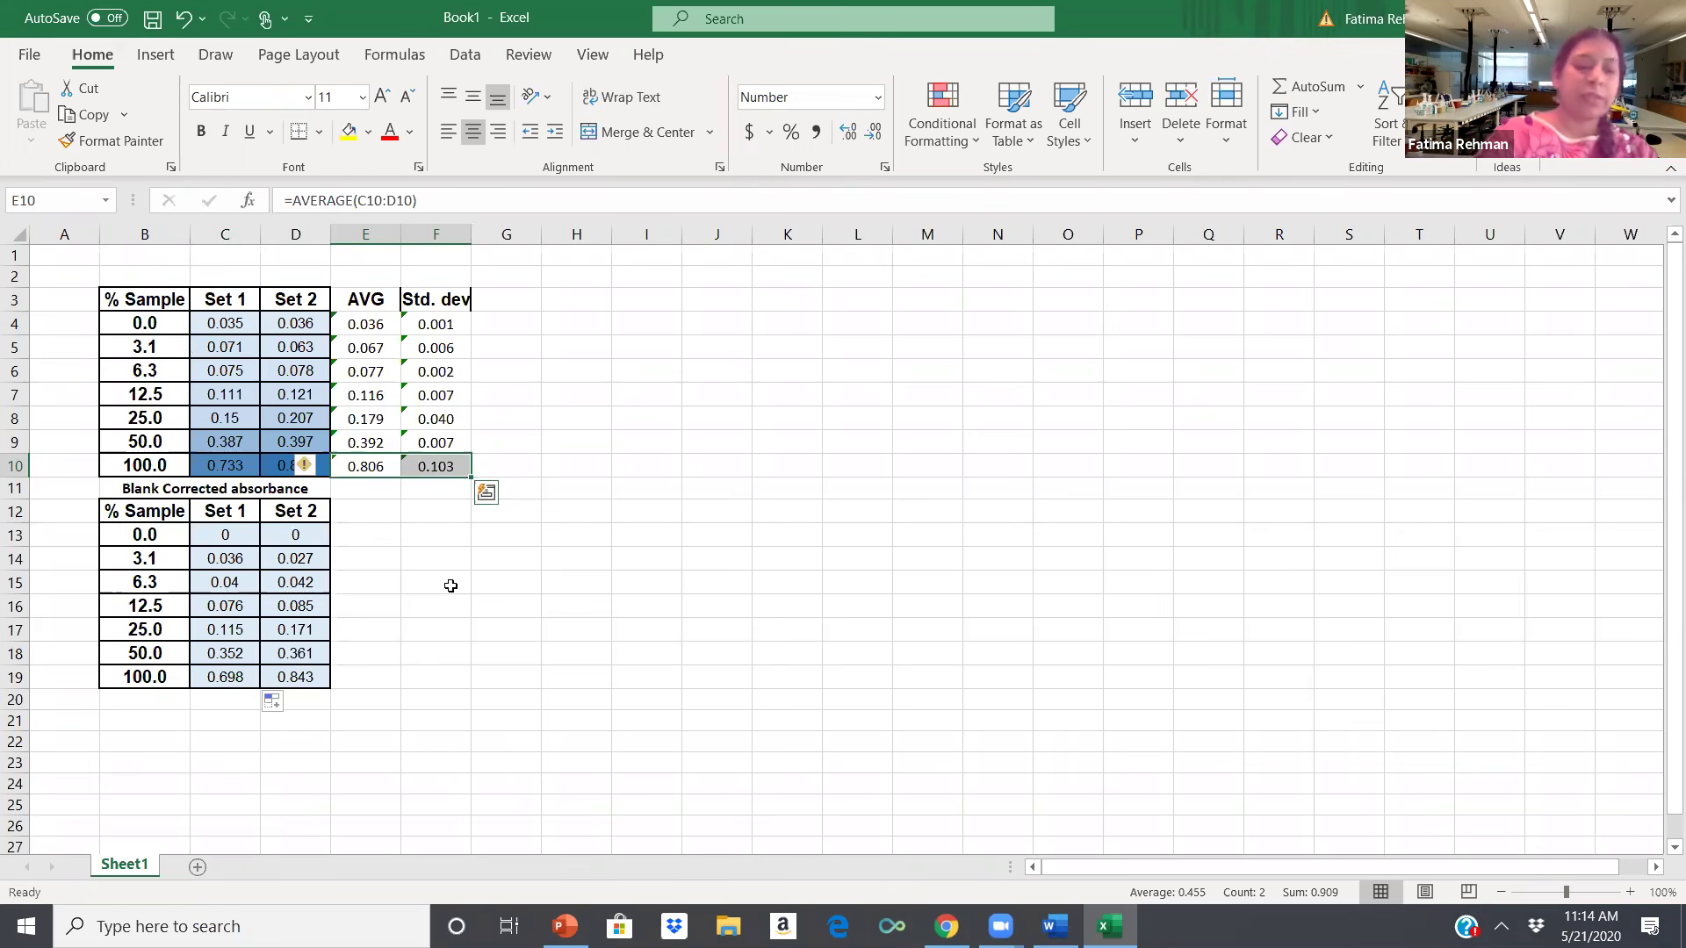
{"action": "key", "text": "ctrl+c"}
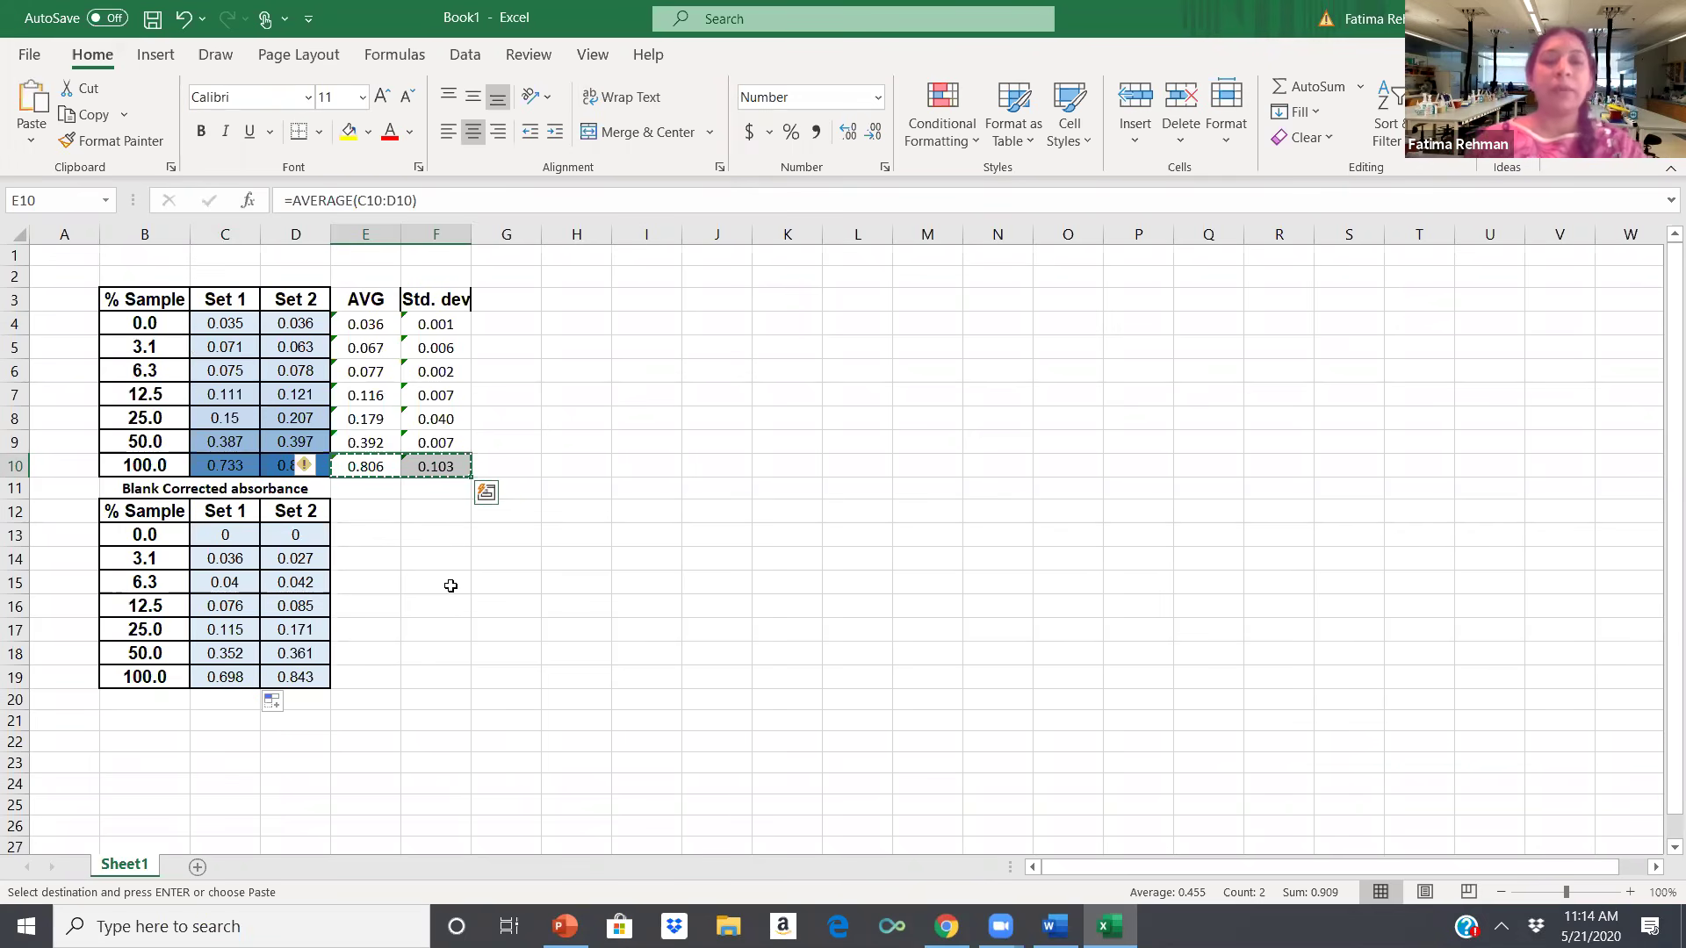
{"action": "left_click", "coordinate": [370, 536]}
{"action": "key", "text": "ctrl+v"}
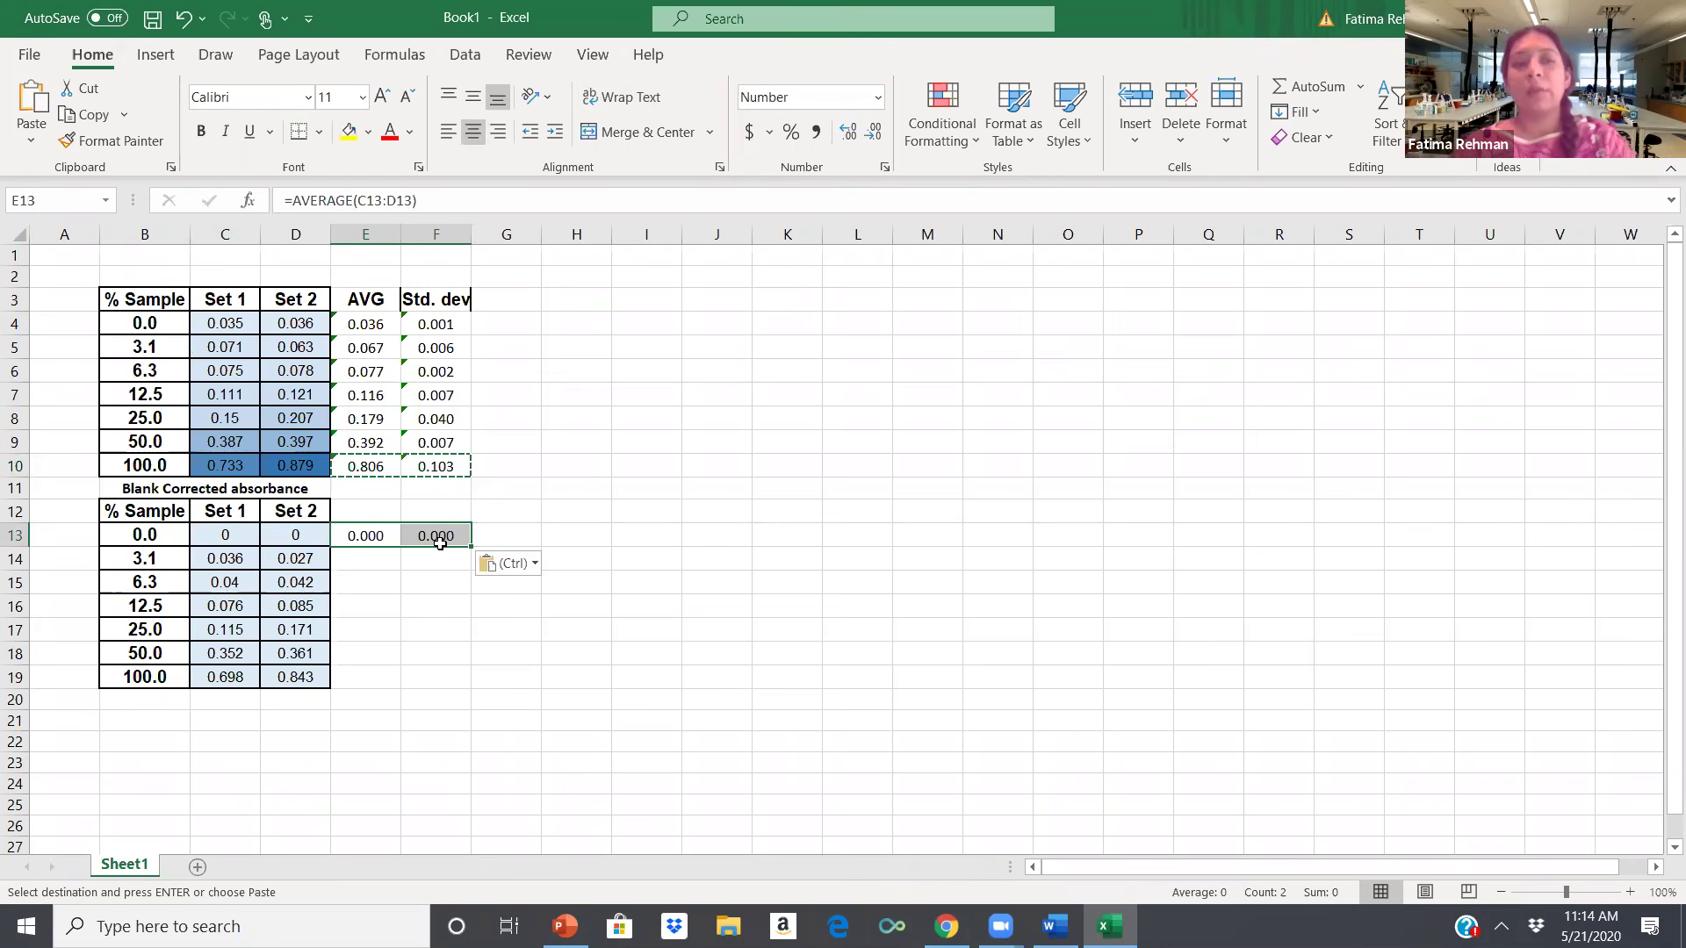
{"action": "left_click_drag", "start_coordinate": [472, 547], "coordinate": [440, 693]}
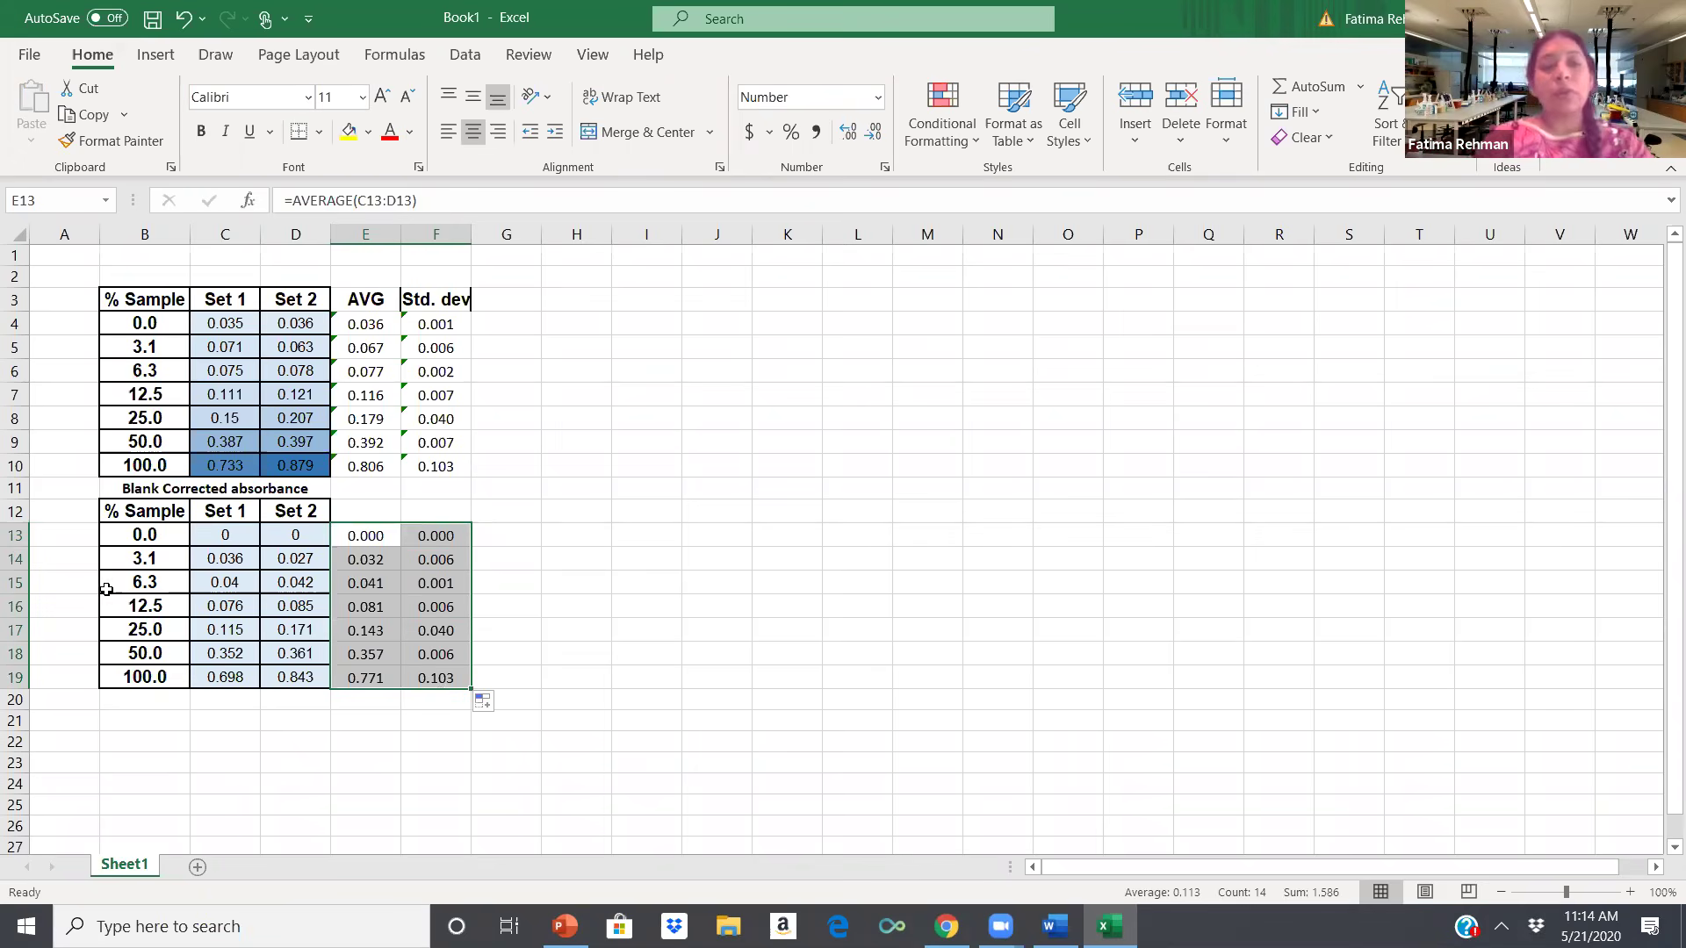
Insert a scatter chart of Set 1 against % Sample from B12:C19 and place it beside the upper data table.
{"action": "left_click_drag", "start_coordinate": [140, 511], "coordinate": [149, 676]}
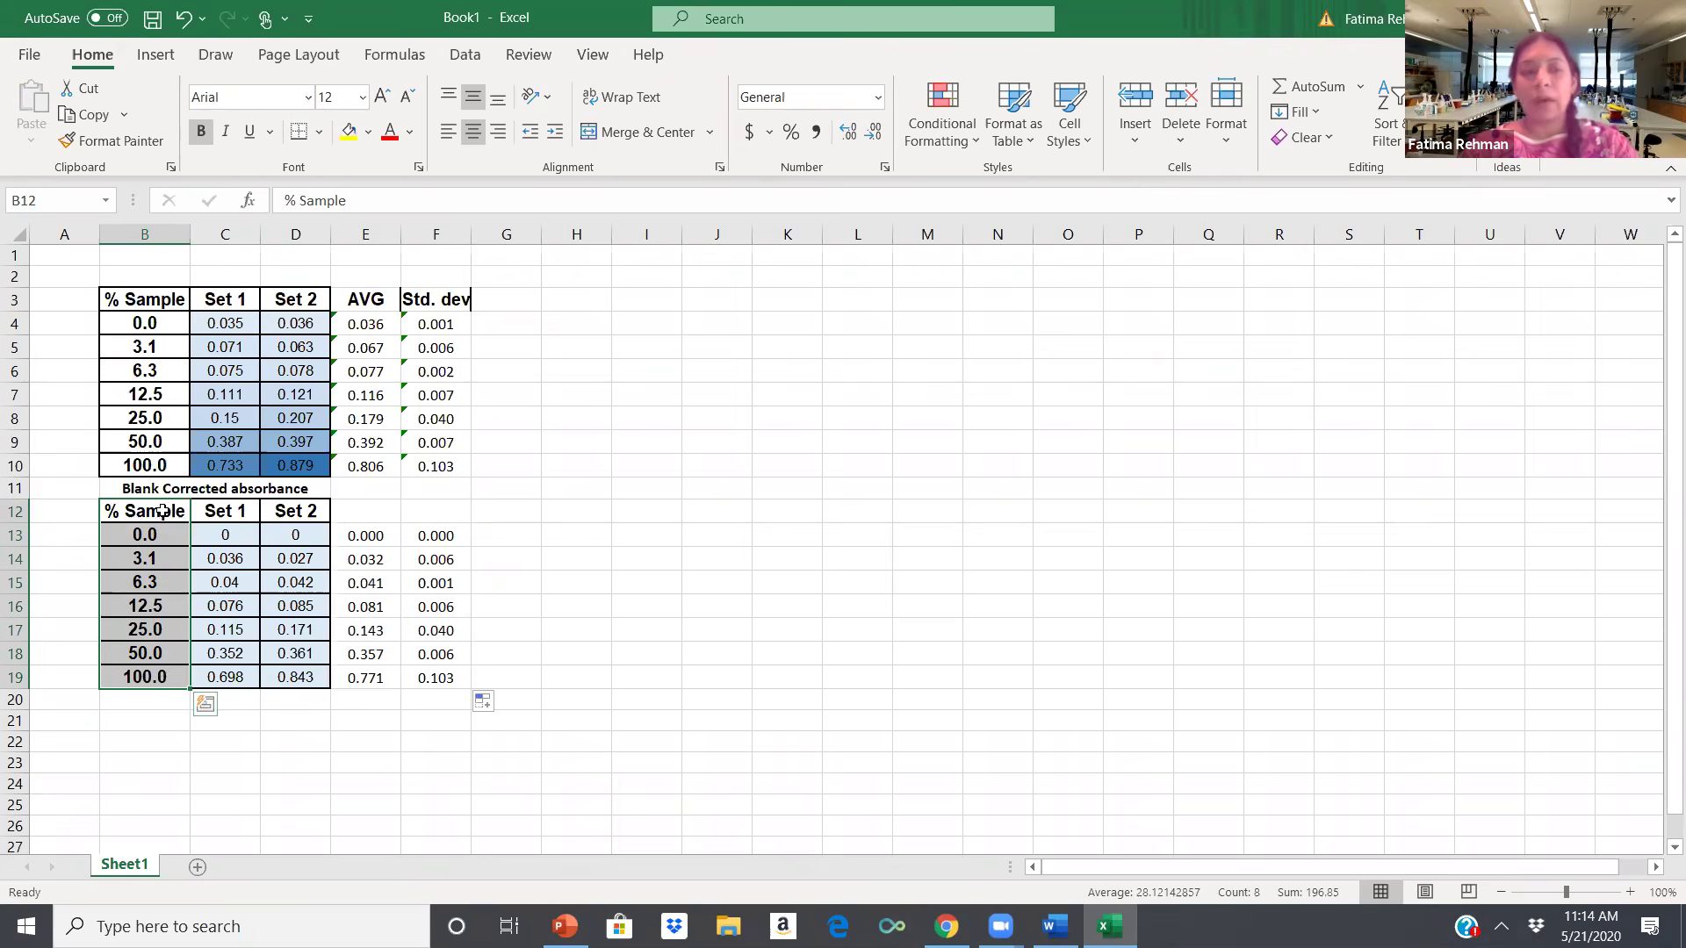
{"action": "left_click_drag", "start_coordinate": [222, 537], "coordinate": [215, 683]}
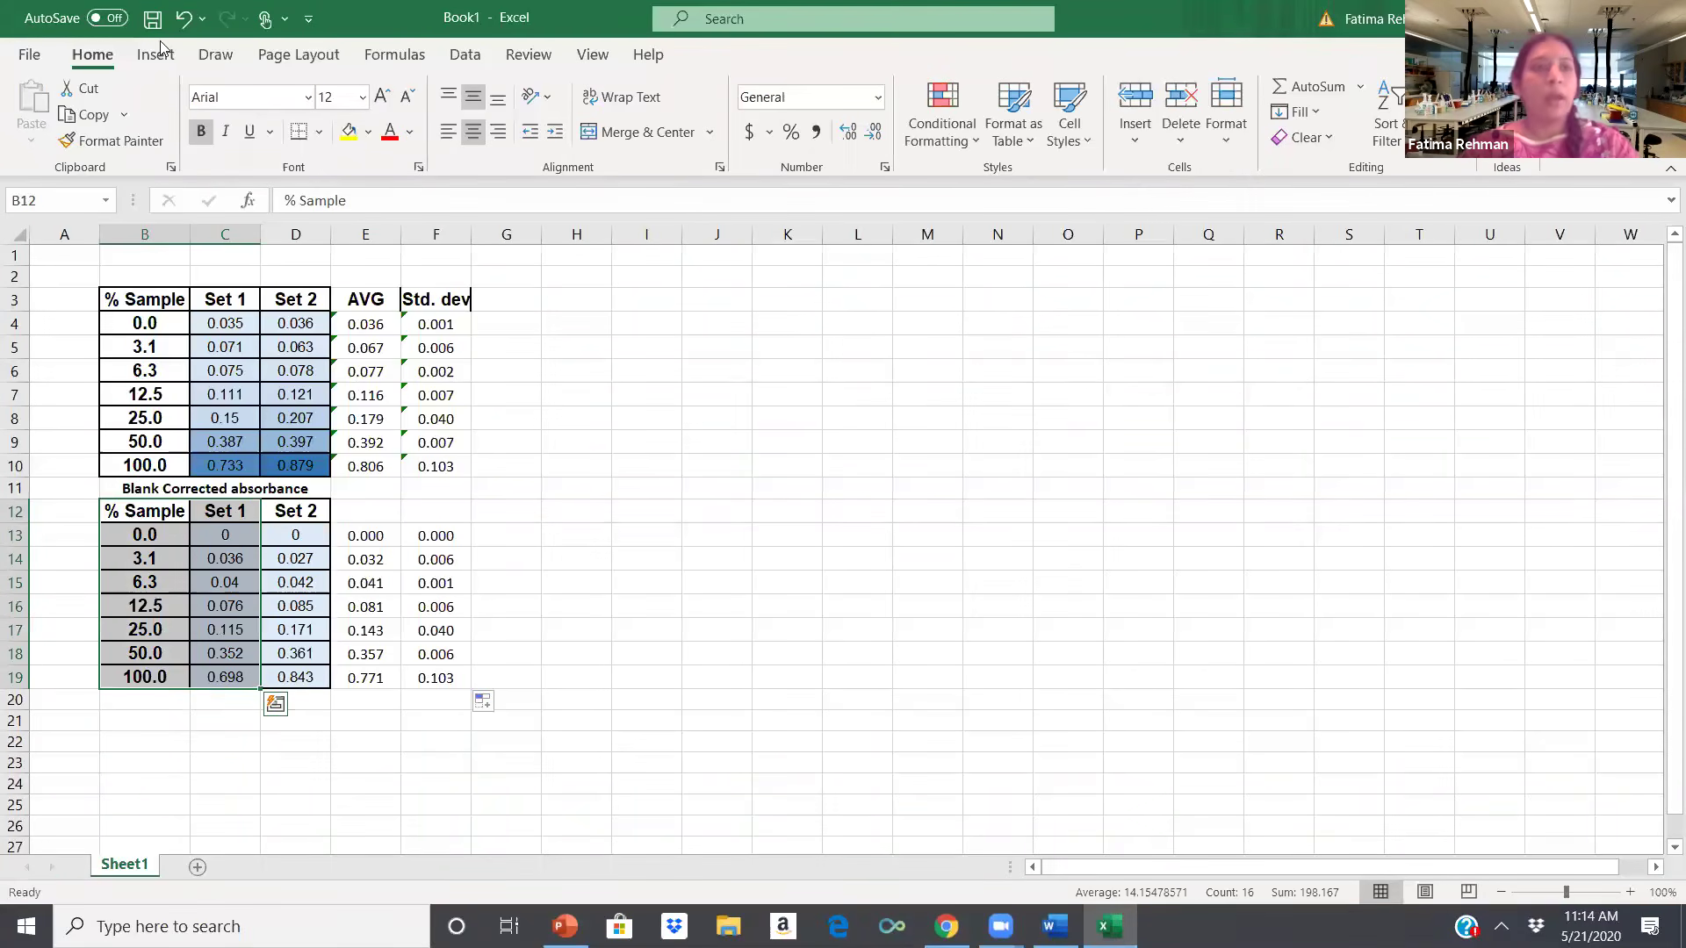
{"action": "left_click", "coordinate": [145, 57]}
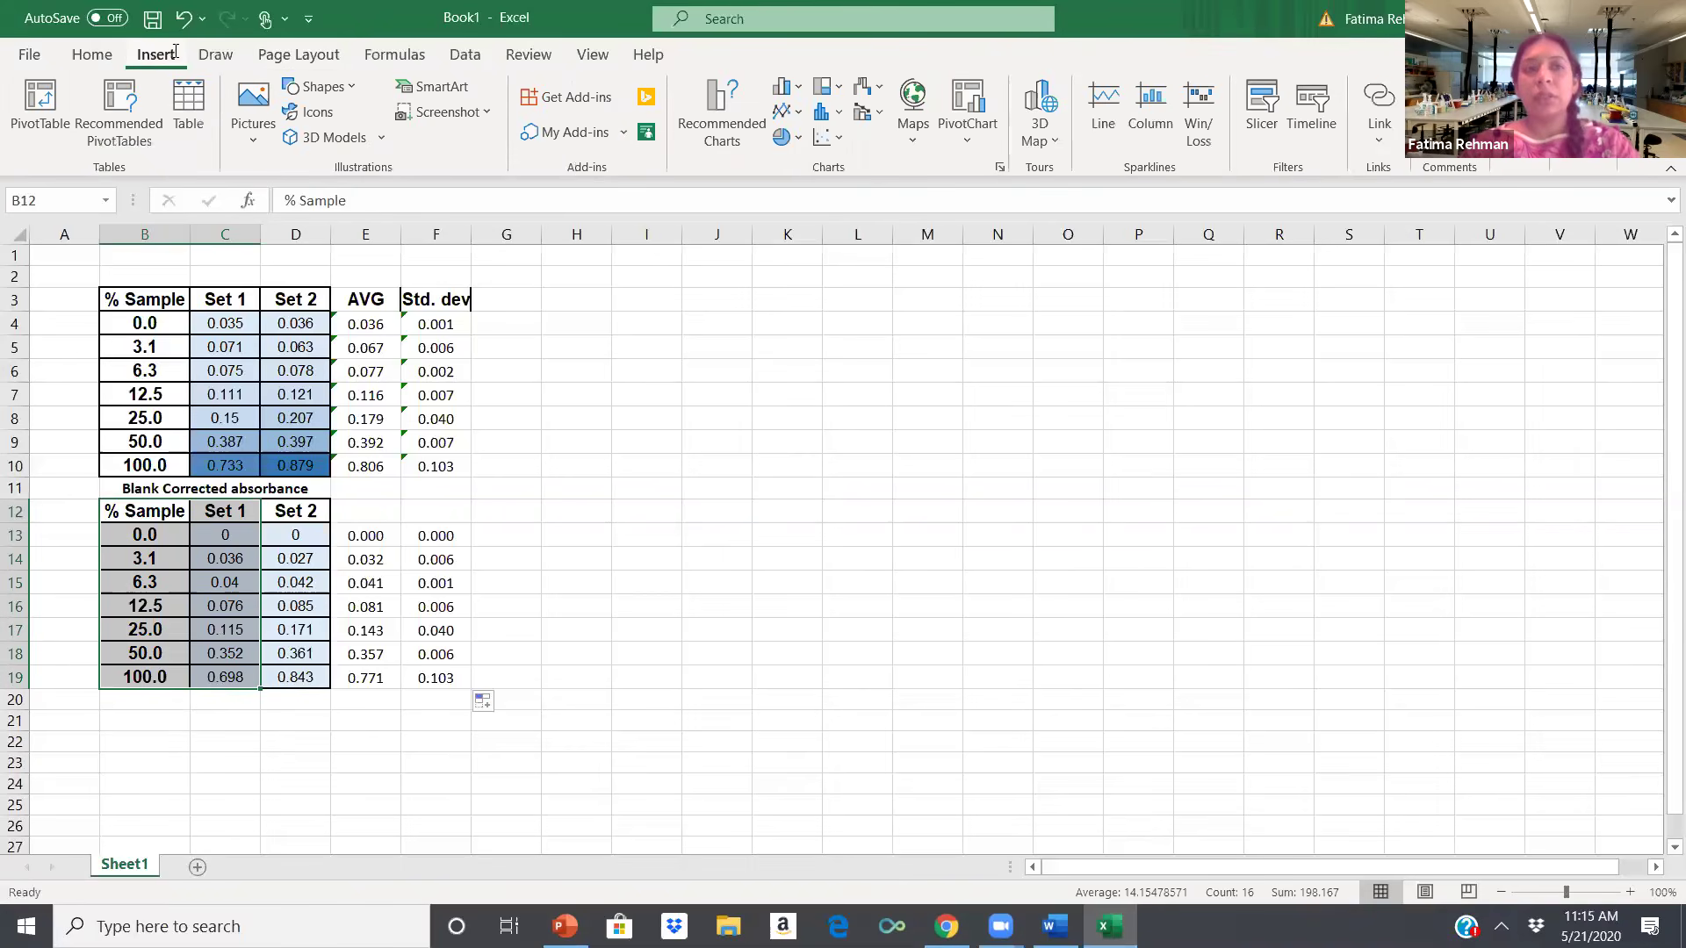
{"action": "left_click", "coordinate": [826, 137]}
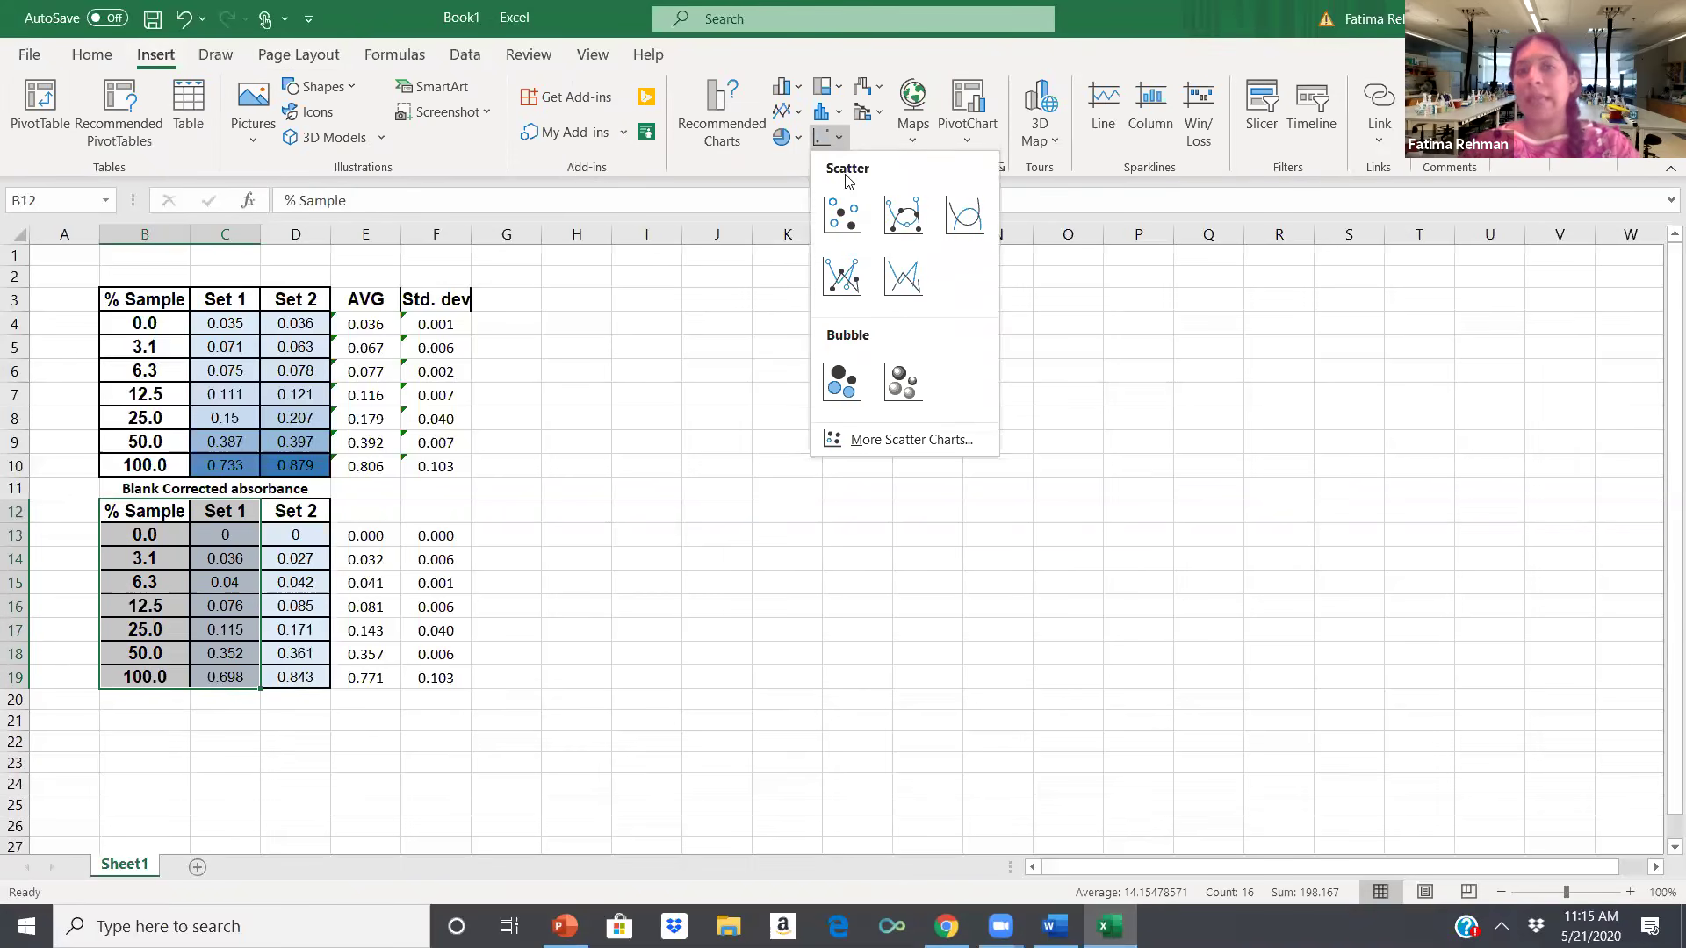
{"action": "left_click", "coordinate": [844, 215]}
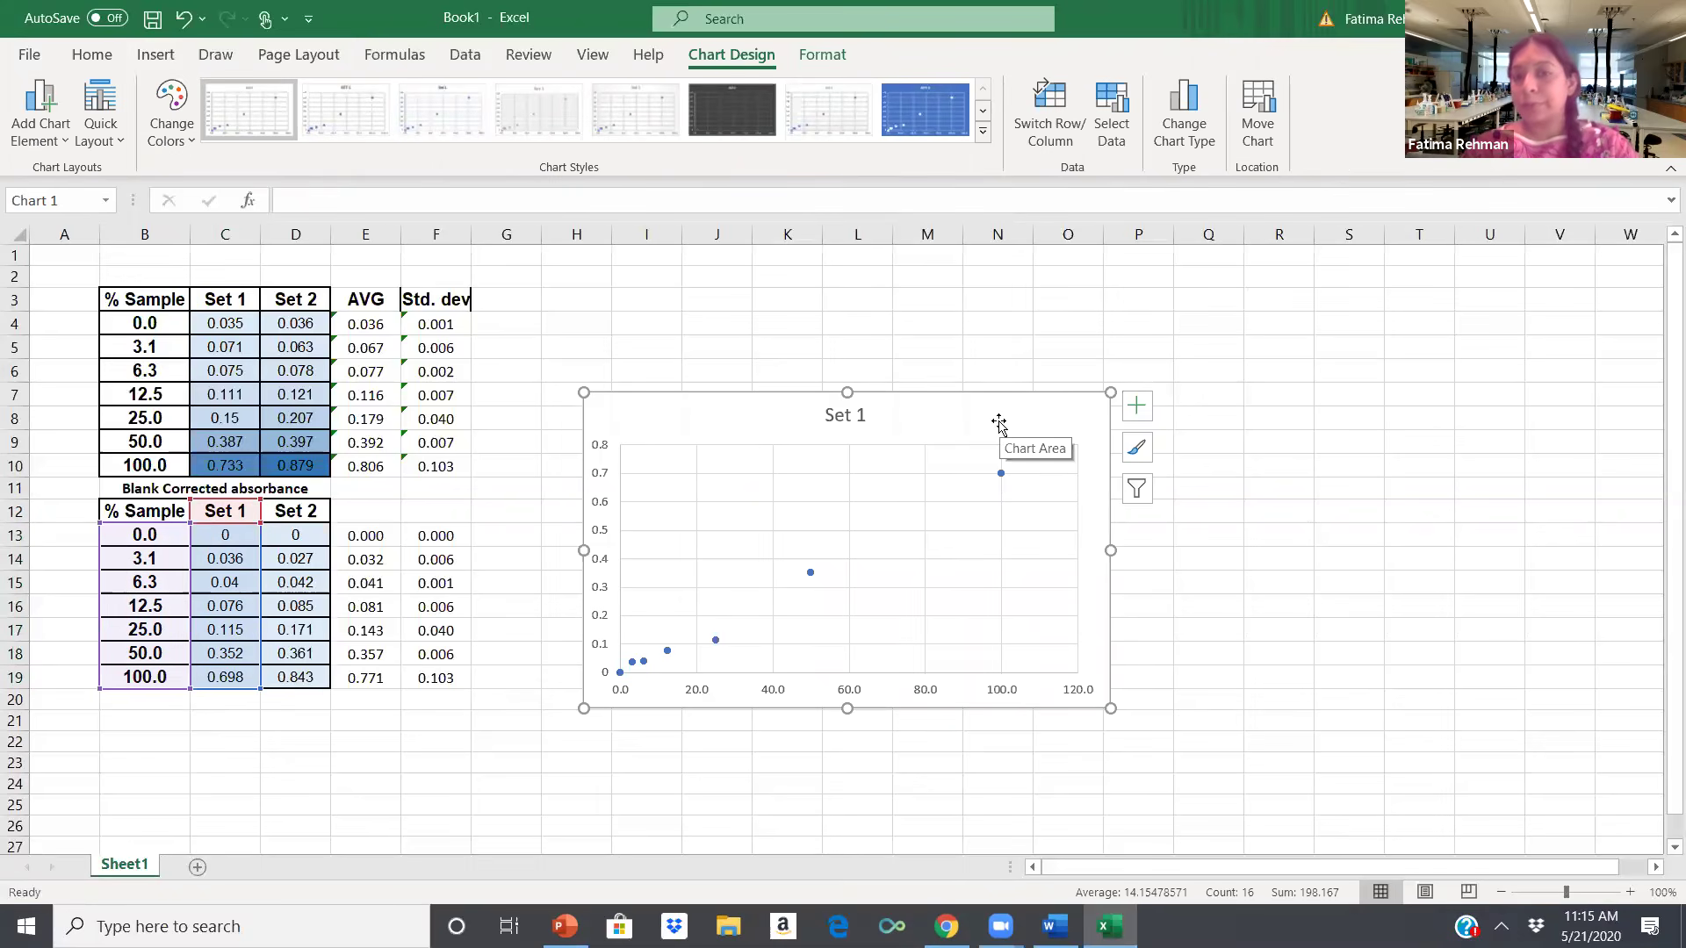
{"action": "left_click_drag", "start_coordinate": [982, 389], "coordinate": [965, 283]}
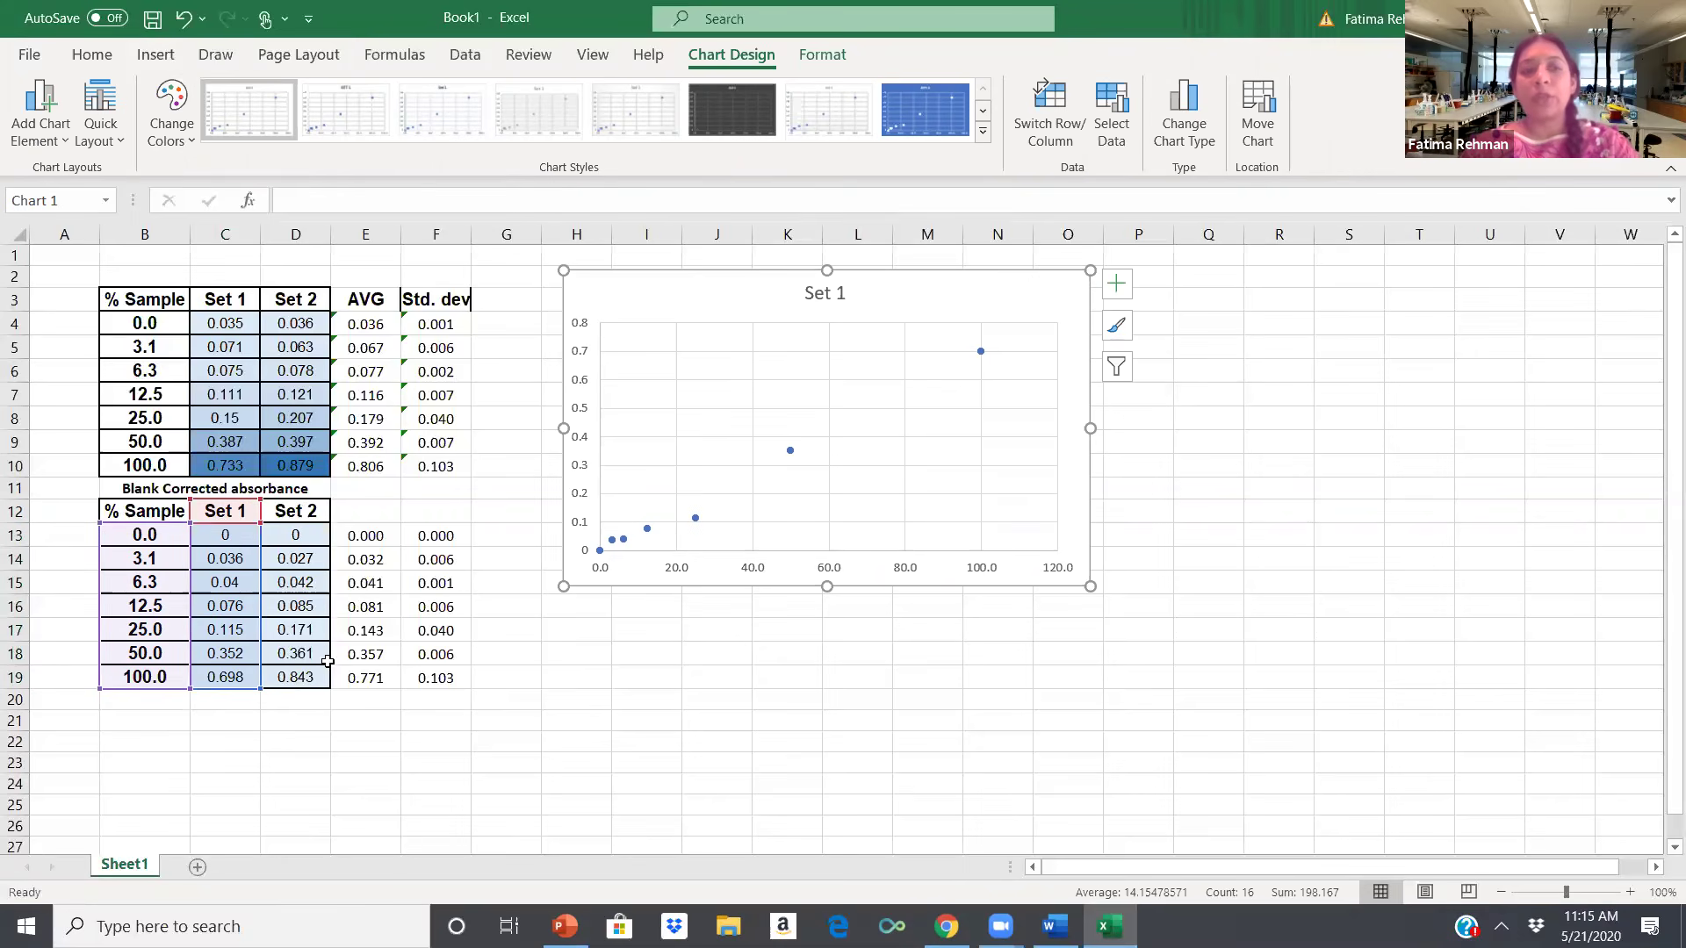
Insert a scatter chart of Set 2 against % Sample from B12:B19 and D12:D19 and place it below the Set 1 chart.
{"action": "left_click_drag", "start_coordinate": [134, 505], "coordinate": [133, 666]}
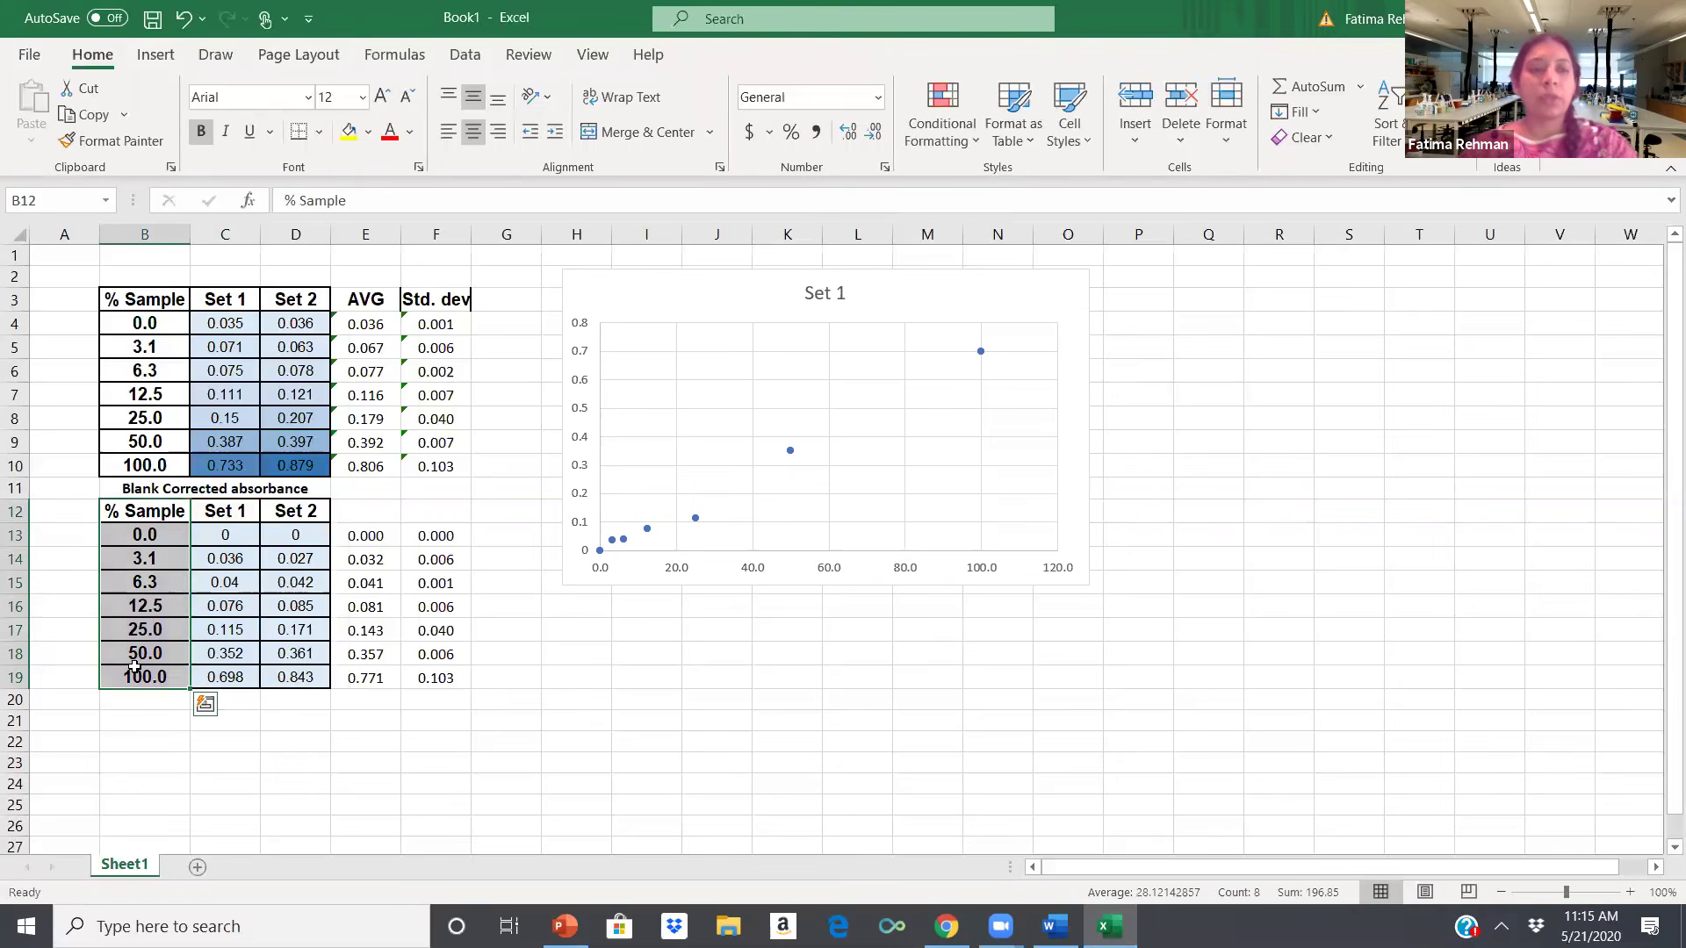
{"action": "left_click", "coordinate": [691, 711]}
{"action": "left_click_drag", "start_coordinate": [148, 515], "coordinate": [153, 674]}
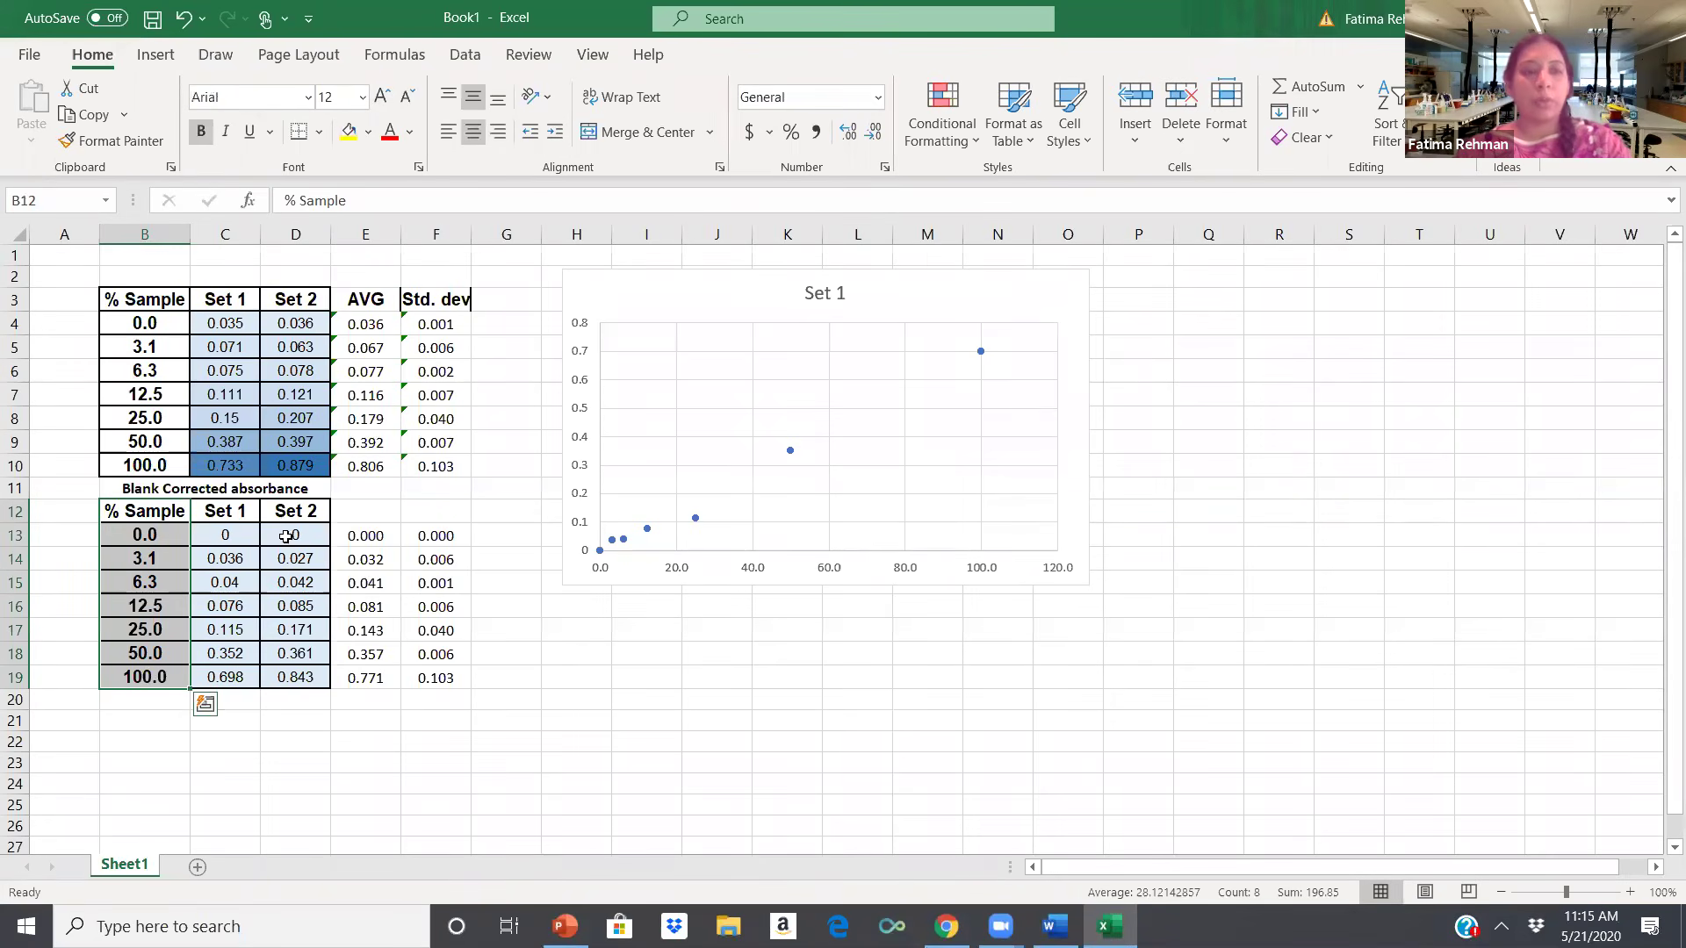
{"action": "left_click_drag", "start_coordinate": [302, 510], "coordinate": [307, 672]}
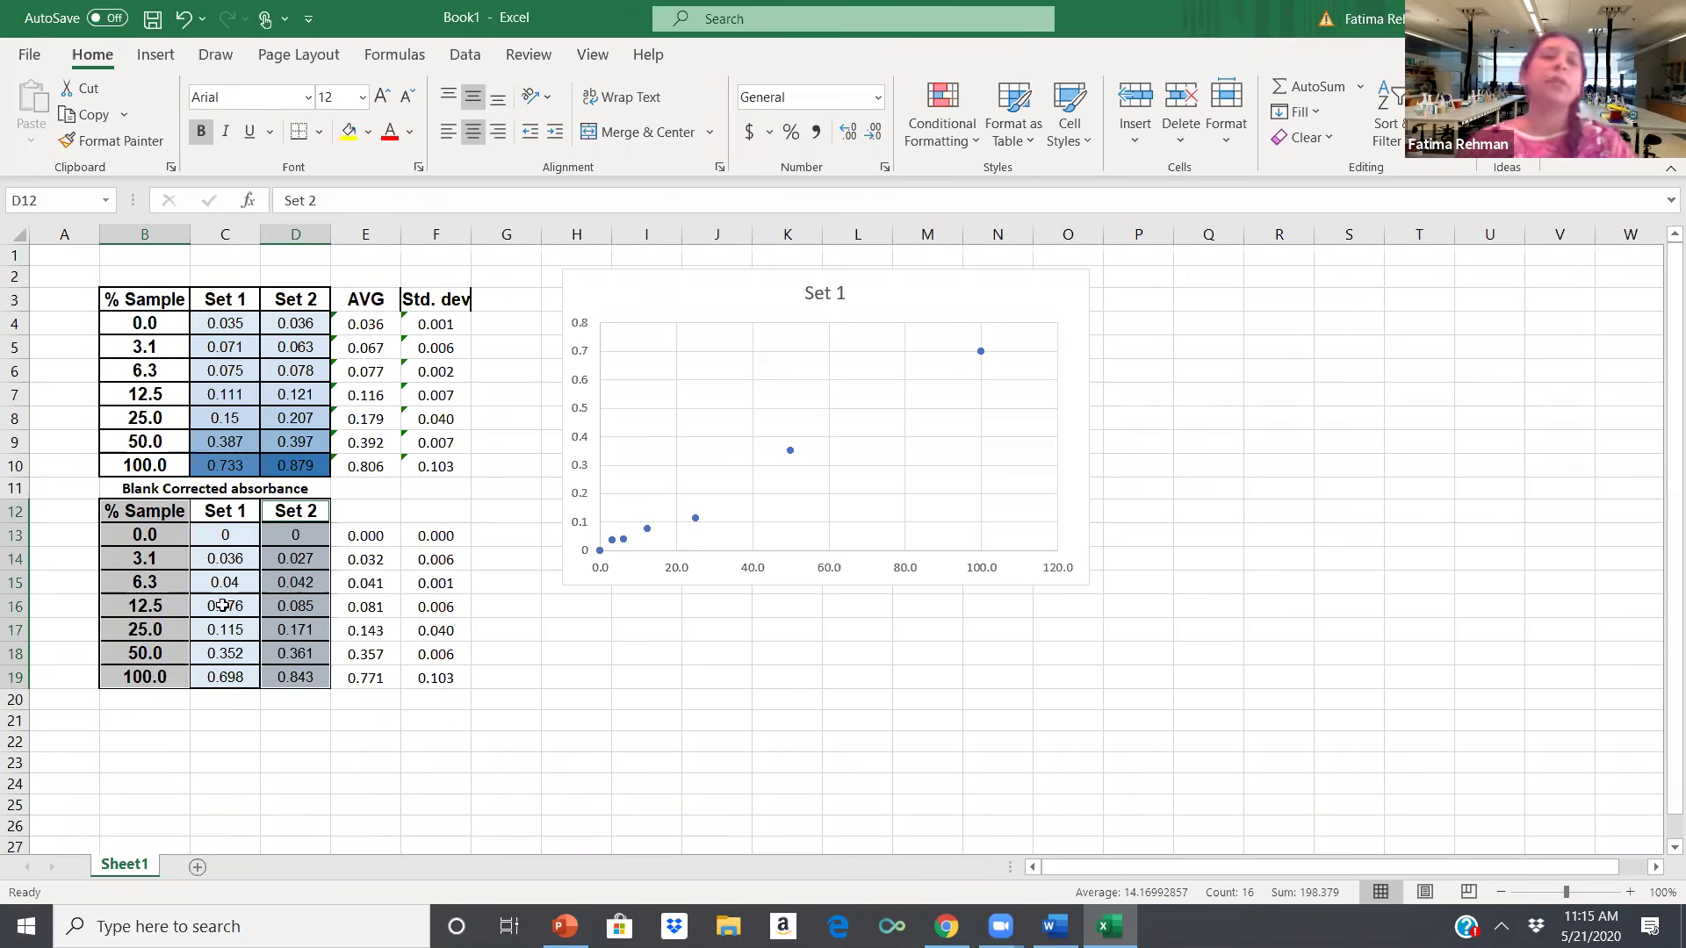
{"action": "left_click", "coordinate": [145, 56]}
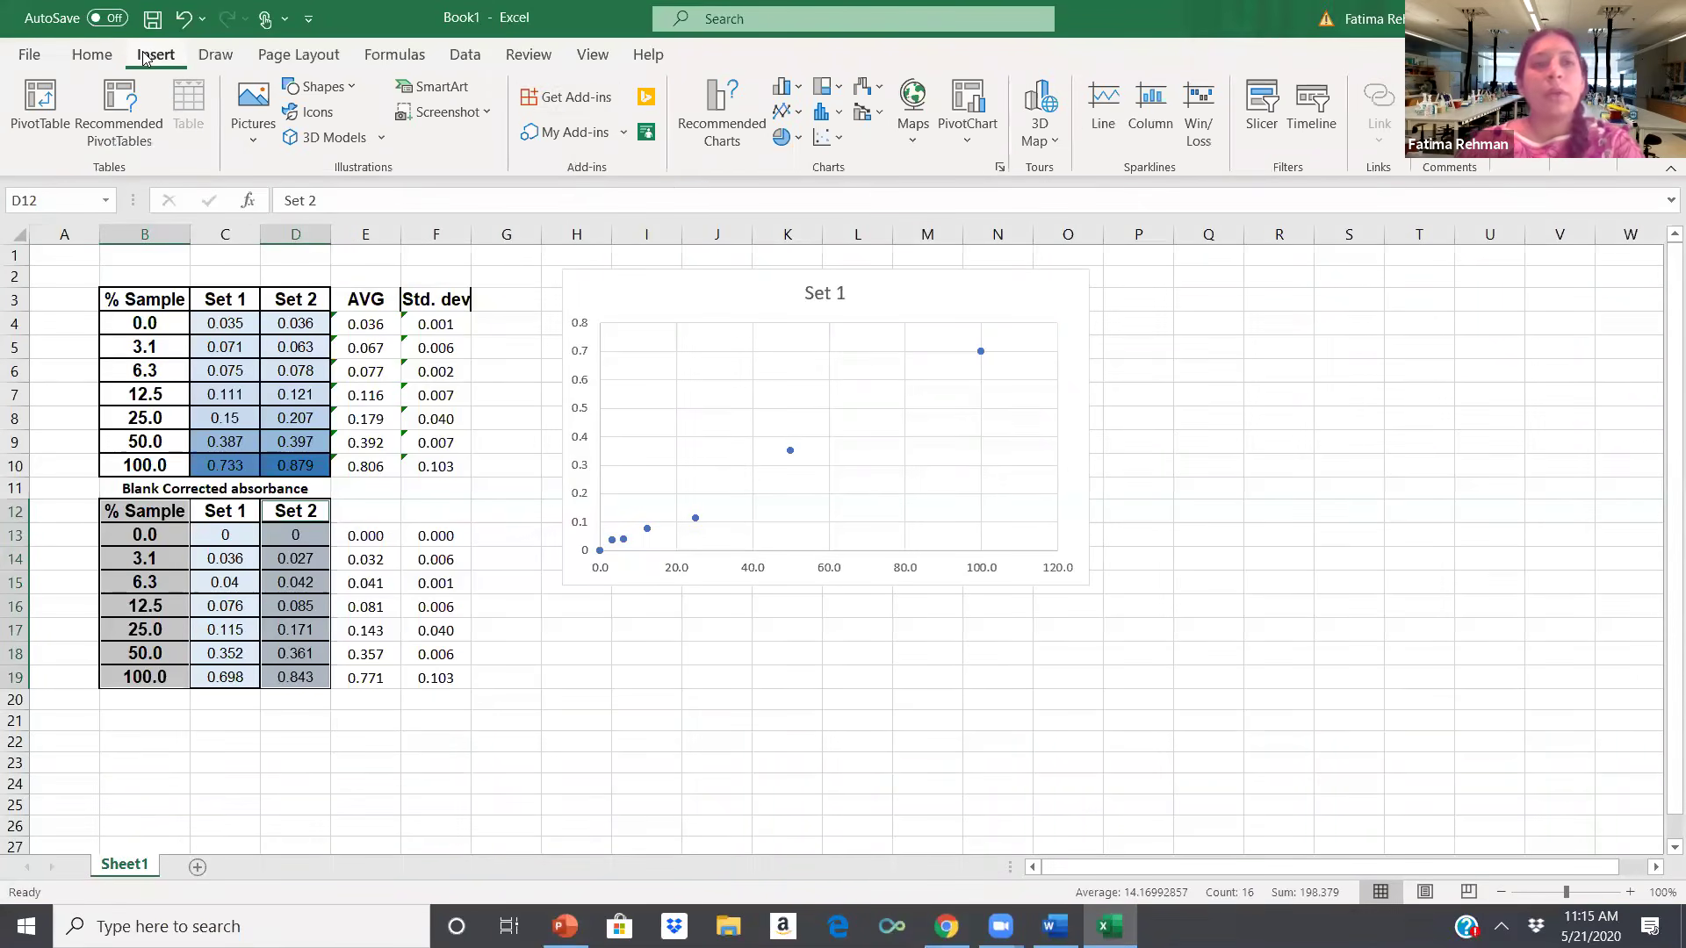
{"action": "left_click", "coordinate": [825, 137]}
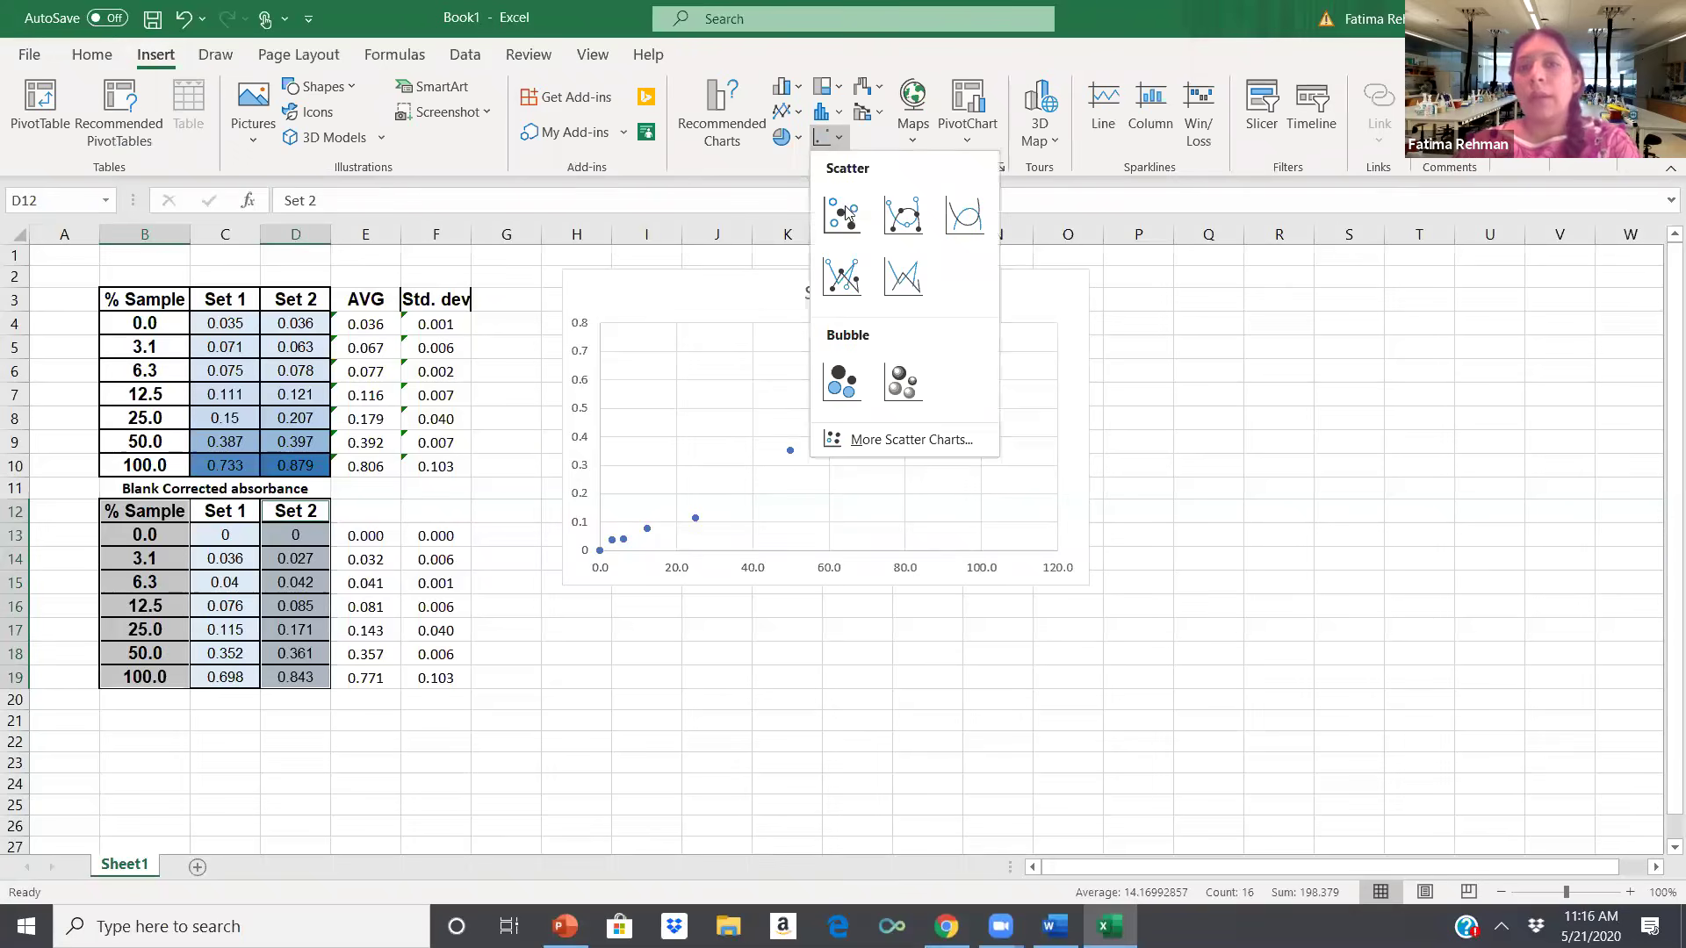
{"action": "left_click", "coordinate": [846, 215]}
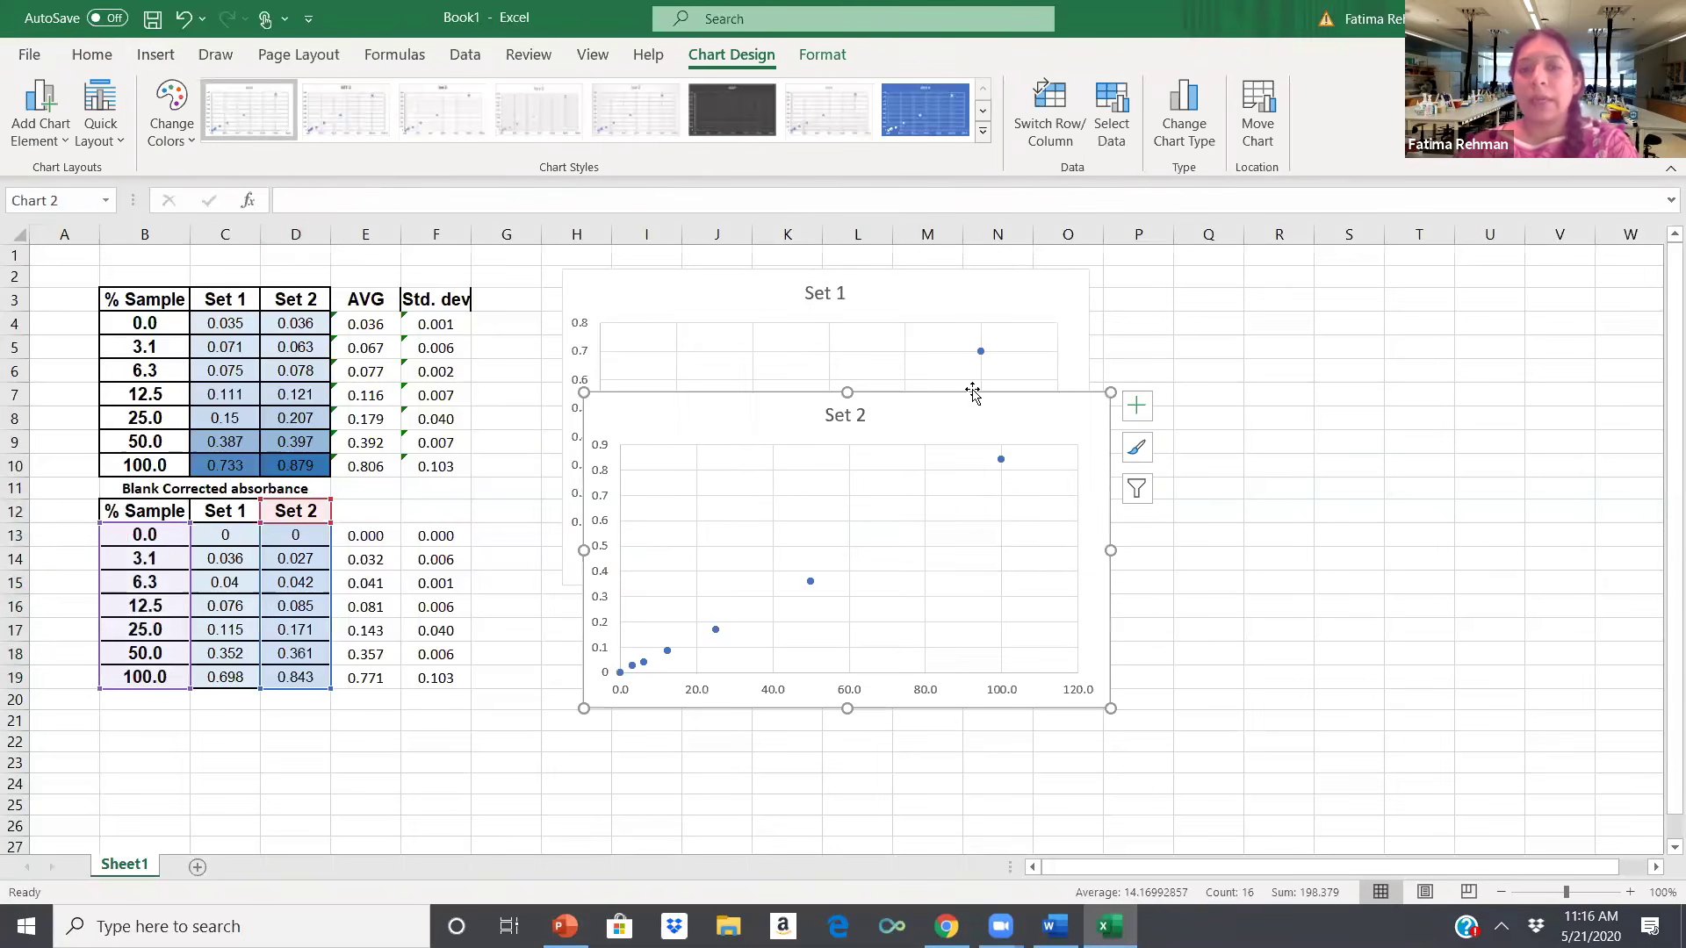
{"action": "left_click_drag", "start_coordinate": [973, 394], "coordinate": [953, 596]}
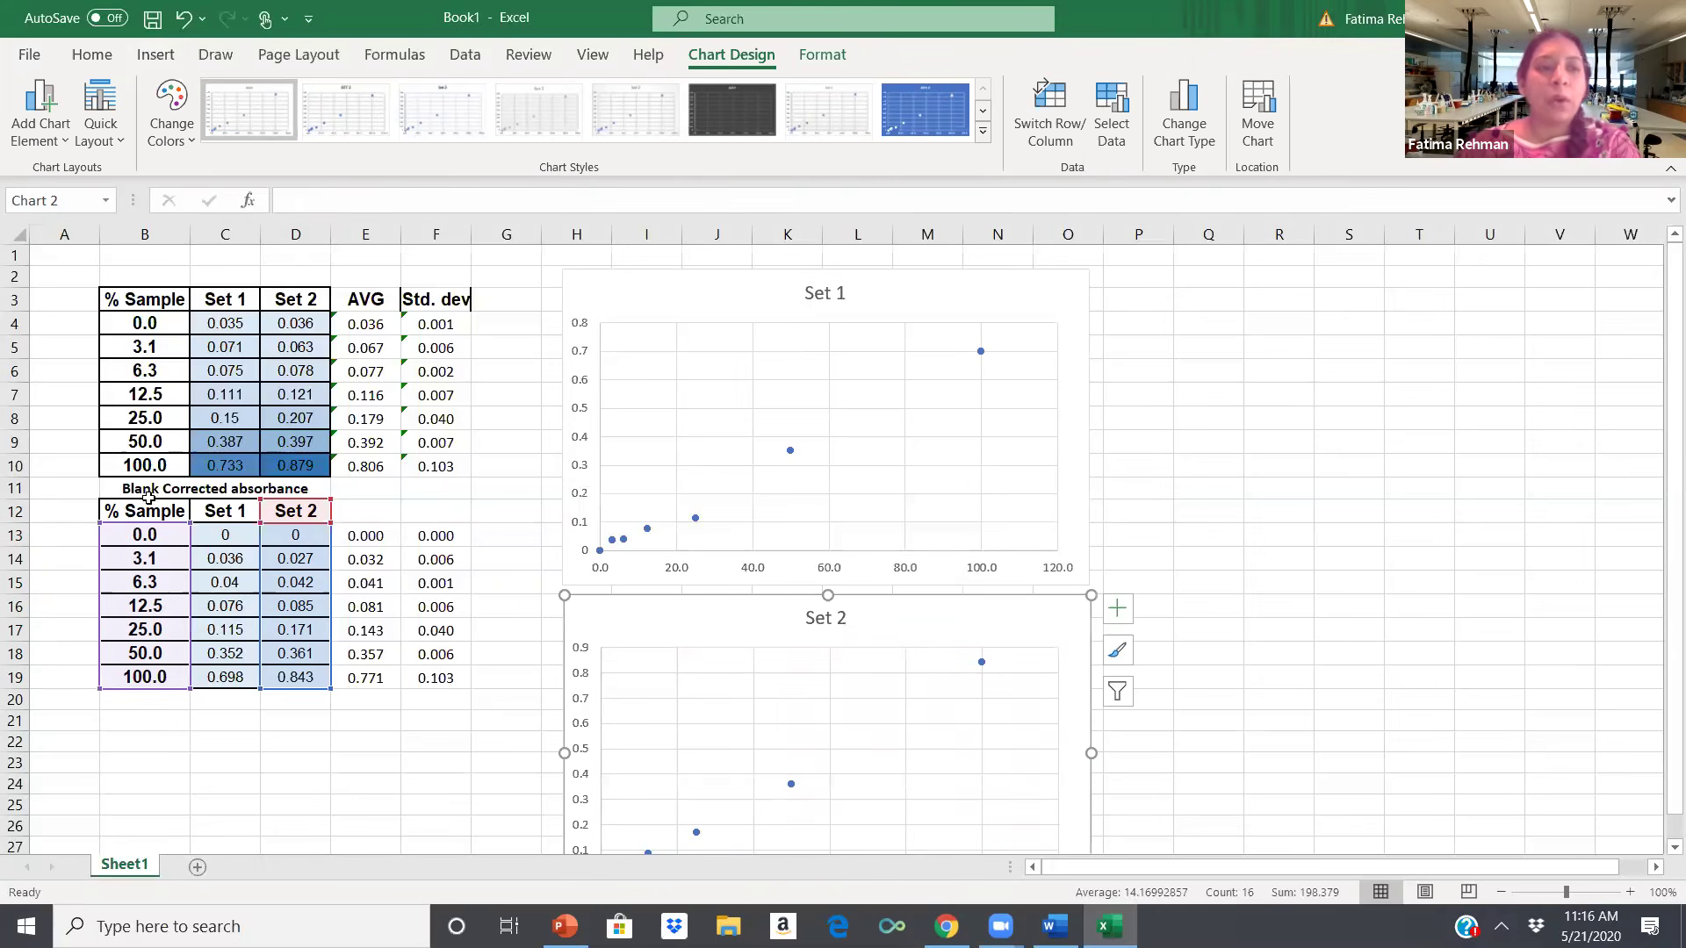
Enter the header "Average absorbance" in cell E12 above the blank-corrected averages.
{"action": "left_click", "coordinate": [148, 501]}
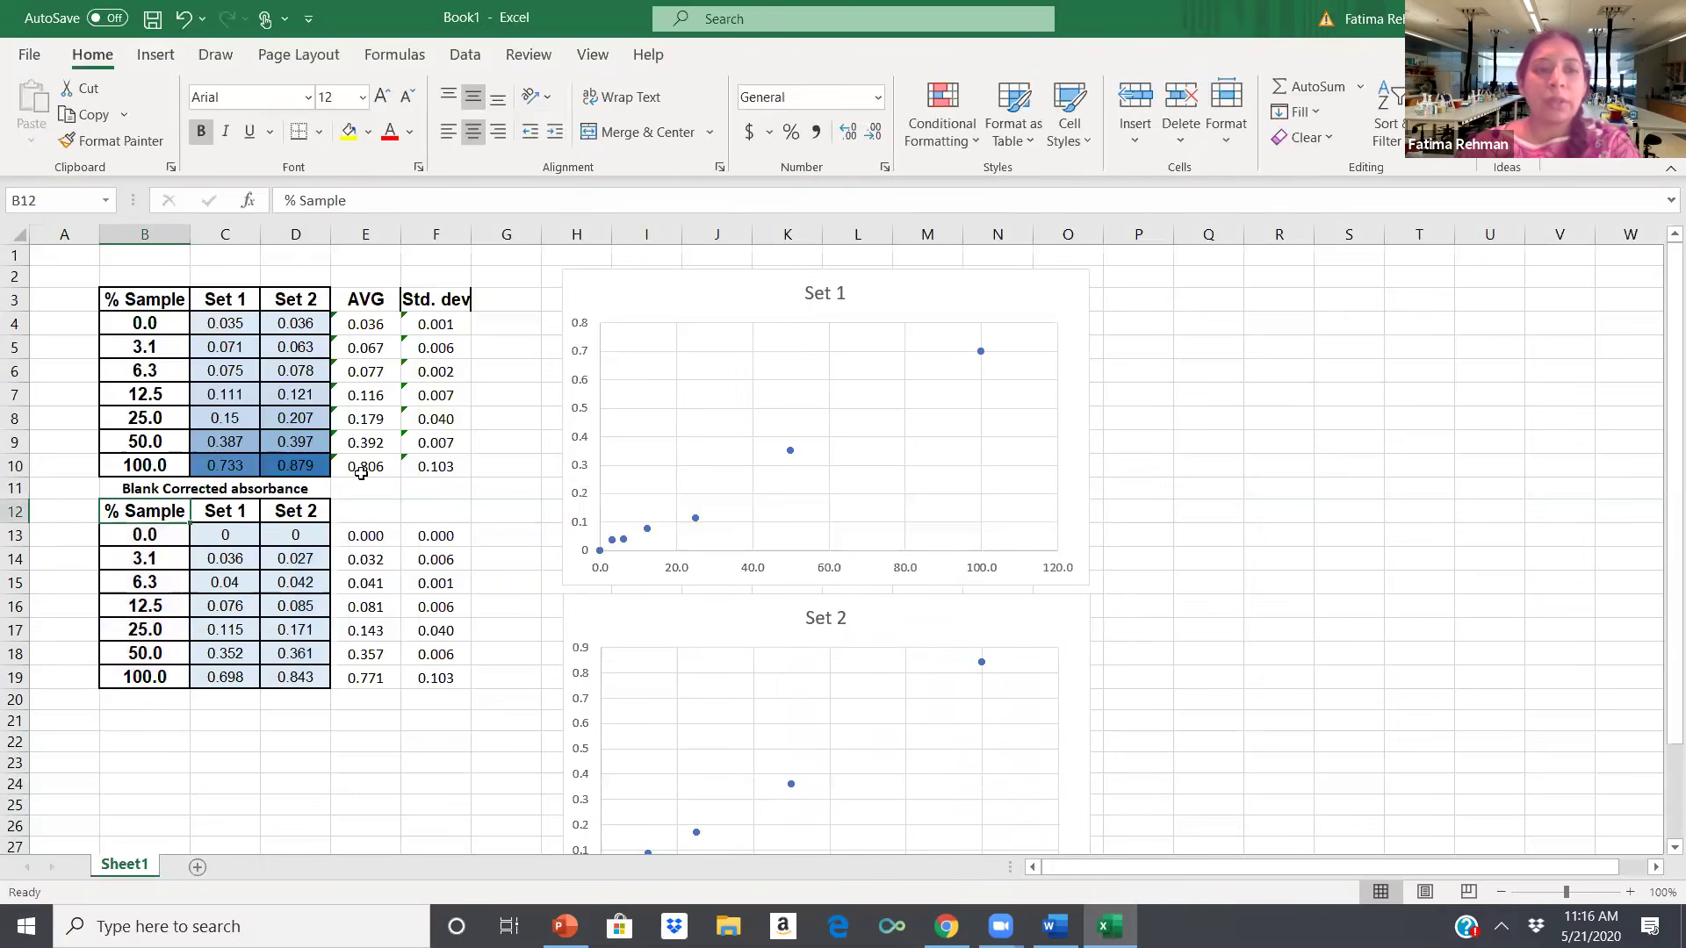
{"action": "left_click", "coordinate": [371, 509]}
{"action": "type", "text": "A"}
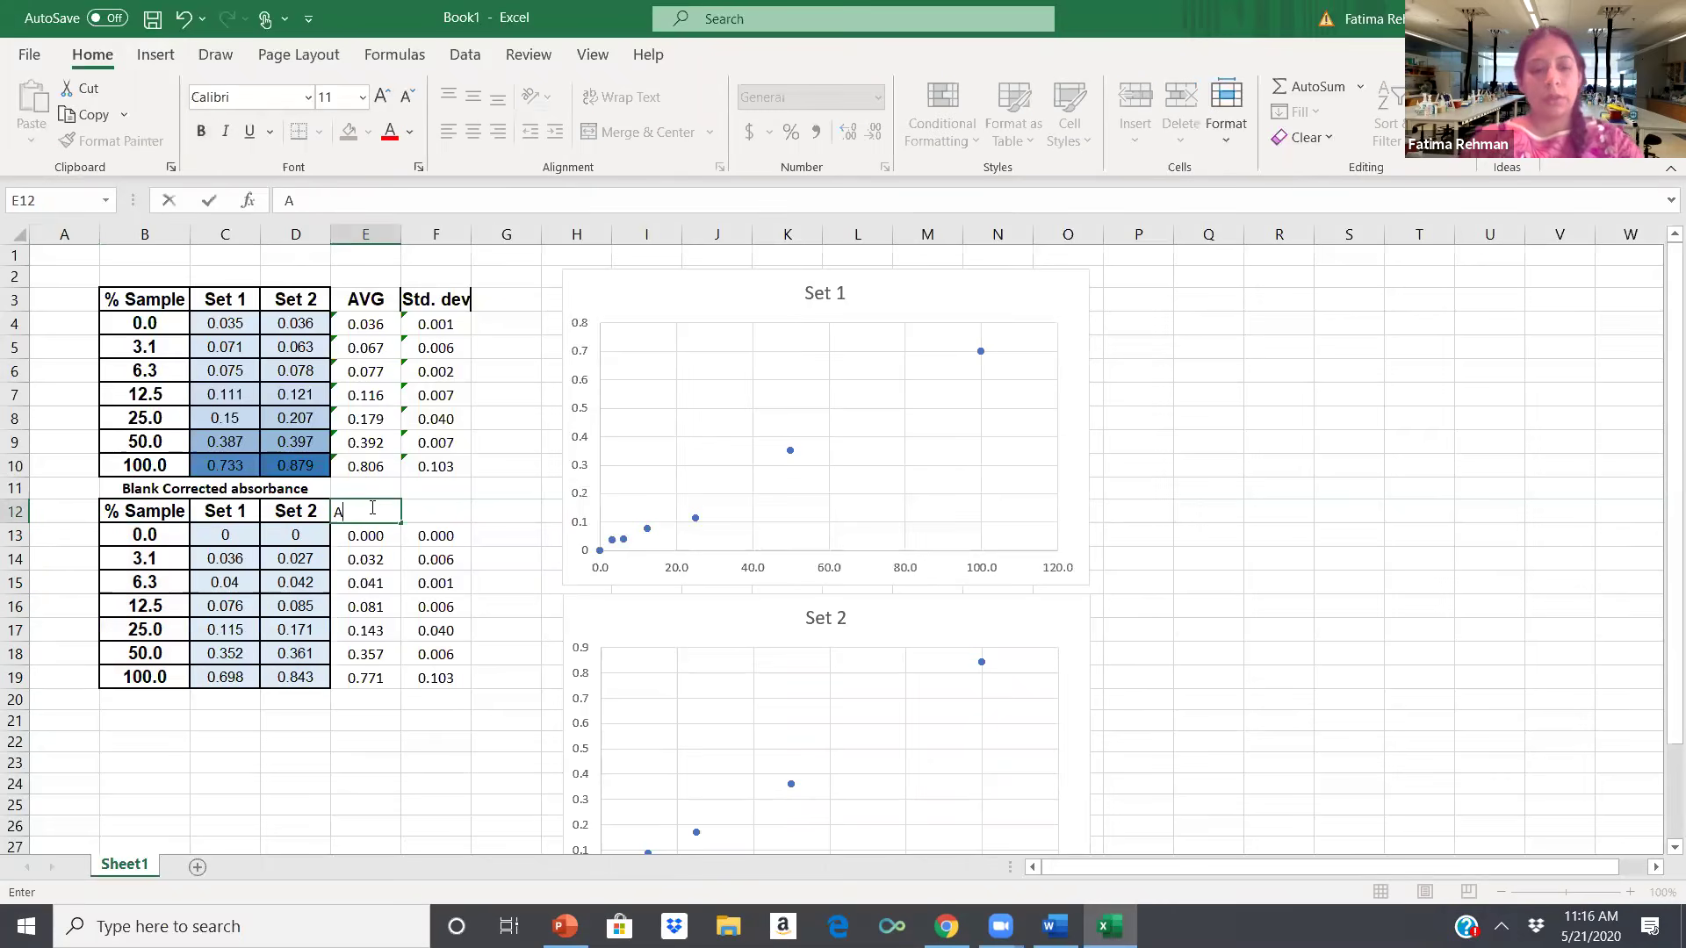
{"action": "type", "text": "verage "}
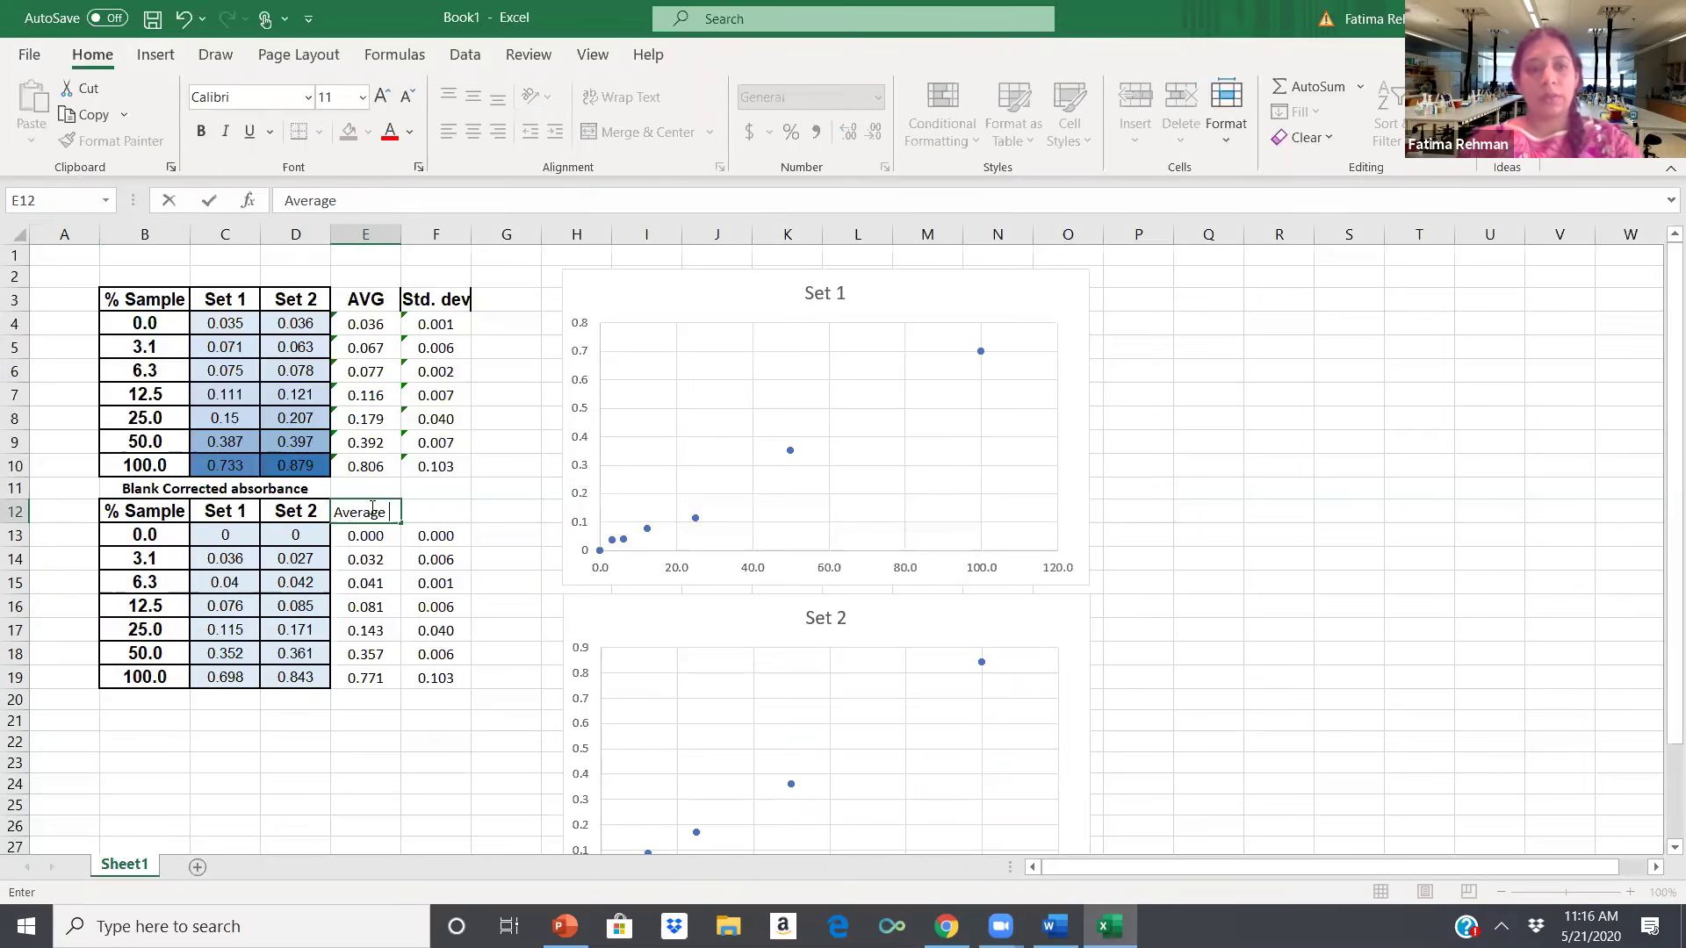
{"action": "type", "text": "absorbance"}
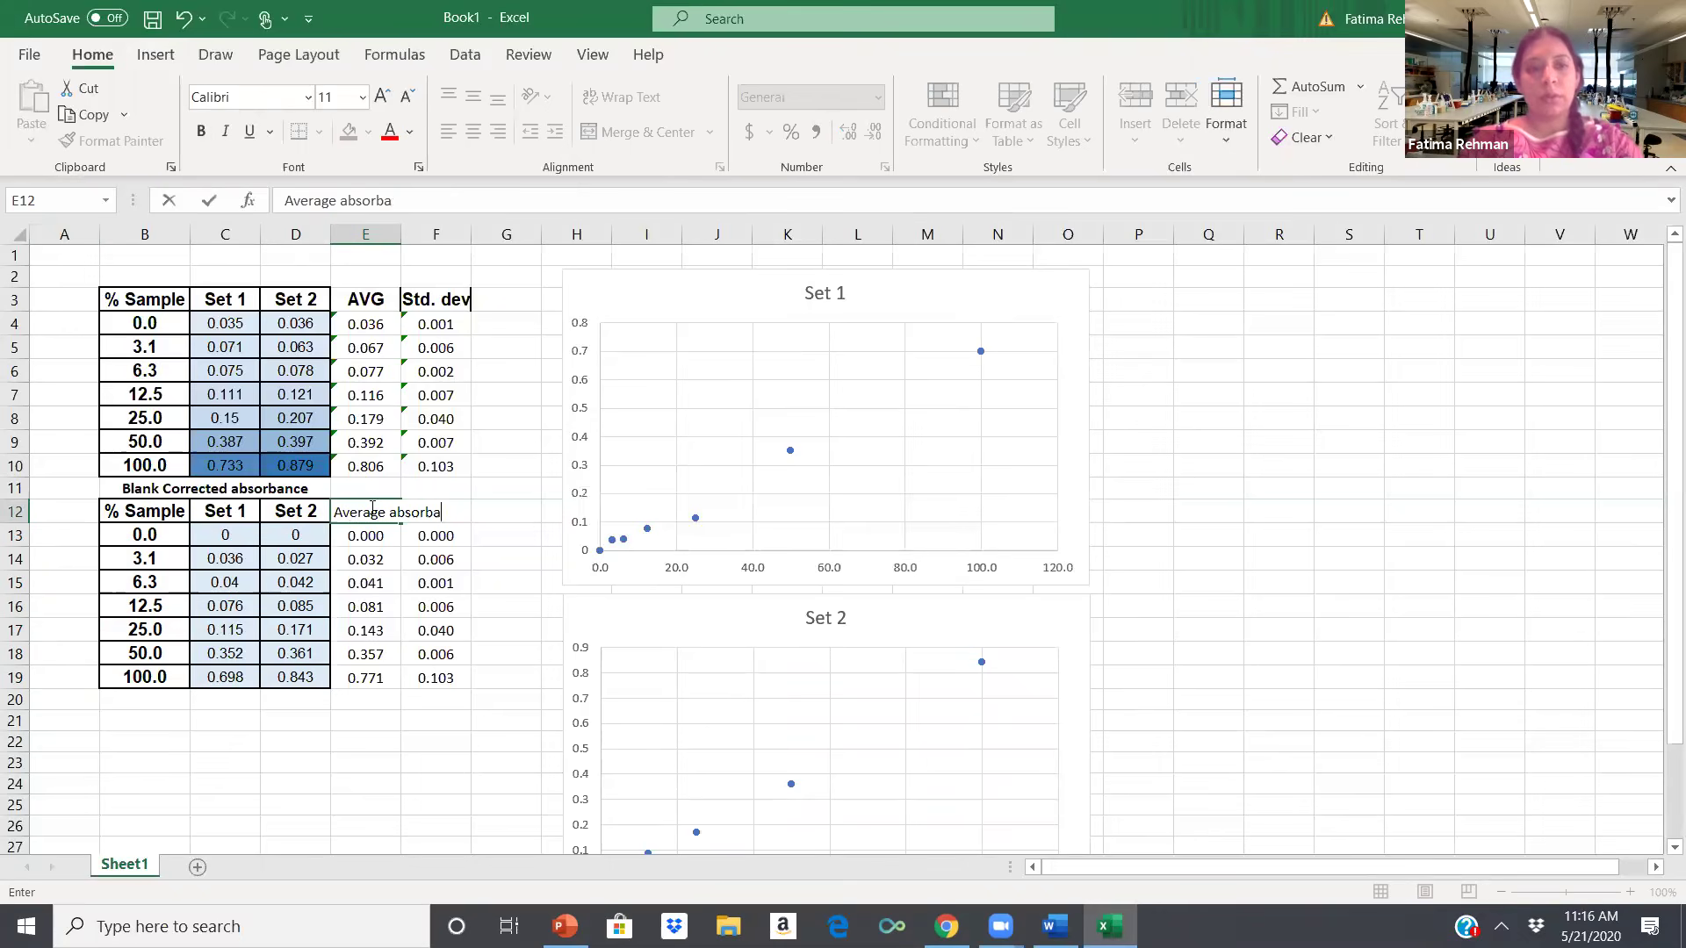
Insert a scatter chart of Average absorbance against % Sample from B12:B19 and E12:E19 and move it below the other charts.
{"action": "left_click", "coordinate": [147, 536]}
{"action": "left_click_drag", "start_coordinate": [147, 536], "coordinate": [149, 676]}
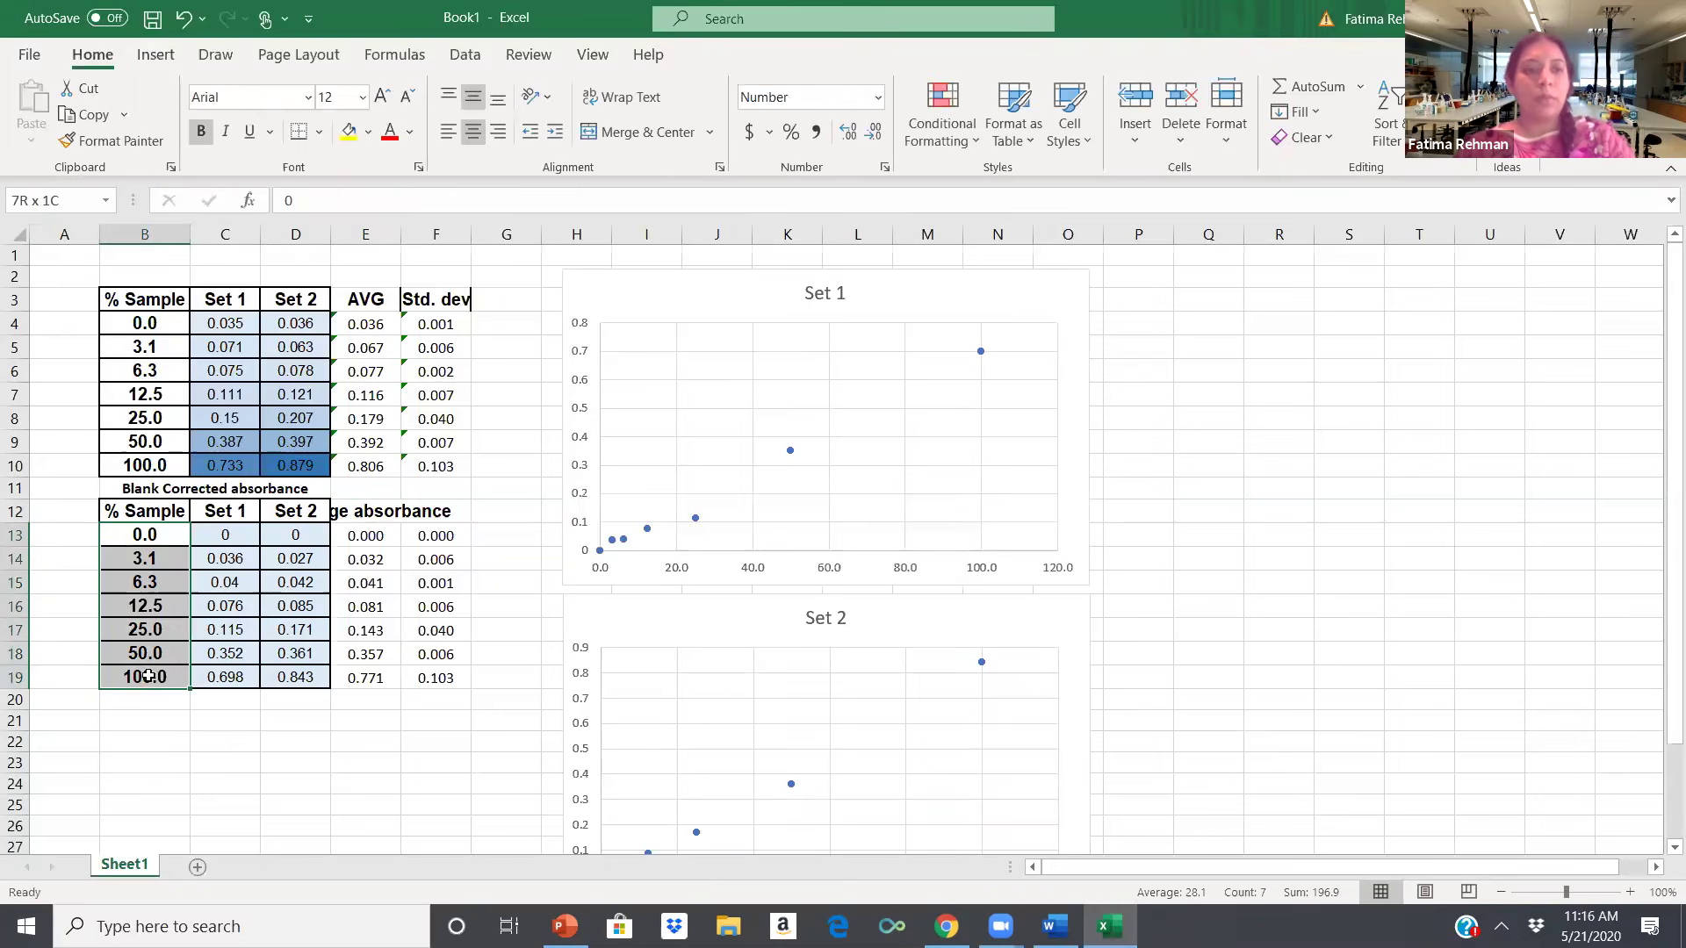
{"action": "left_click", "coordinate": [143, 512]}
{"action": "left_click_drag", "start_coordinate": [143, 513], "coordinate": [146, 678]}
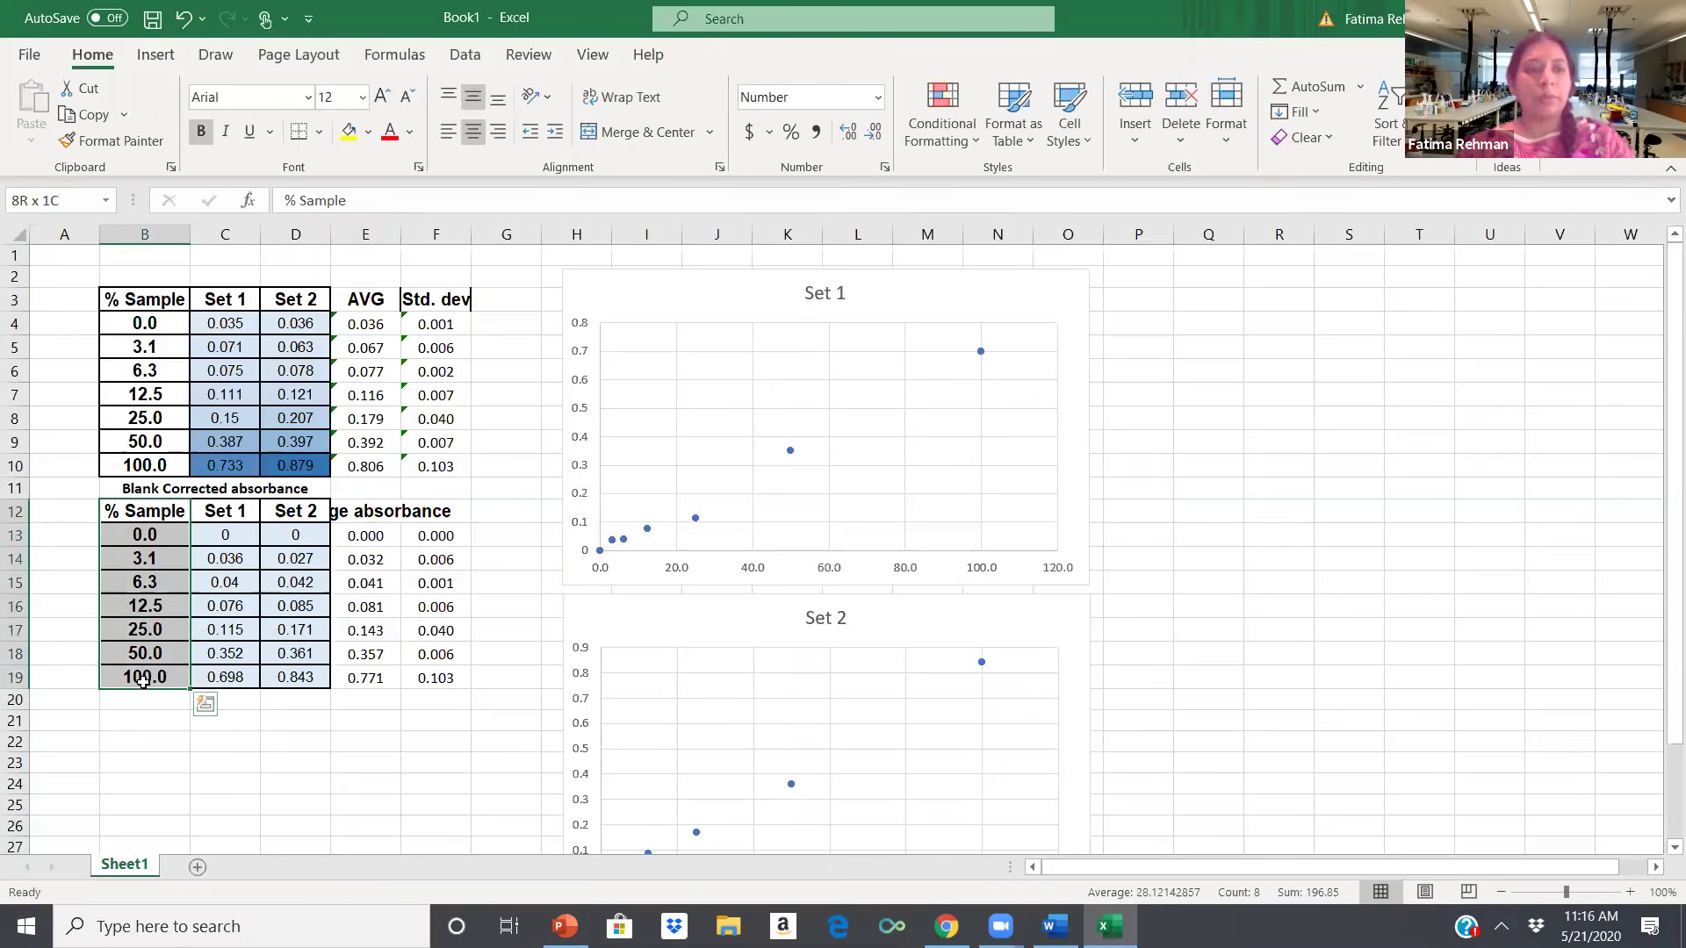
{"action": "left_click_drag", "start_coordinate": [347, 512], "coordinate": [352, 678]}
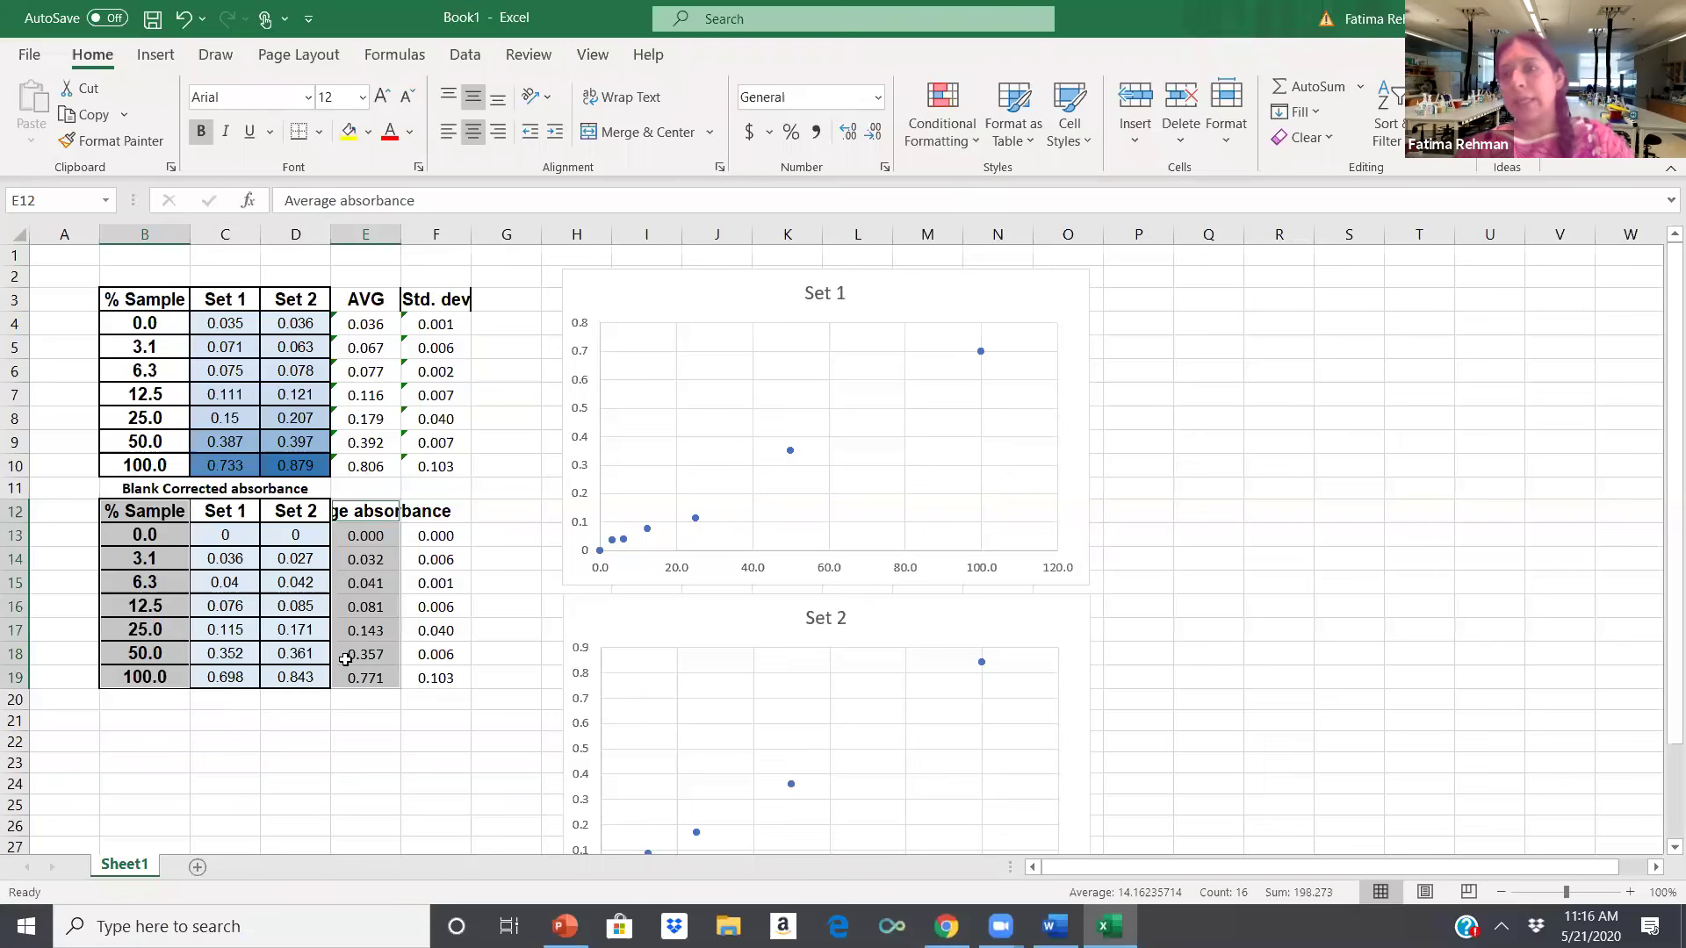
{"action": "left_click", "coordinate": [155, 54]}
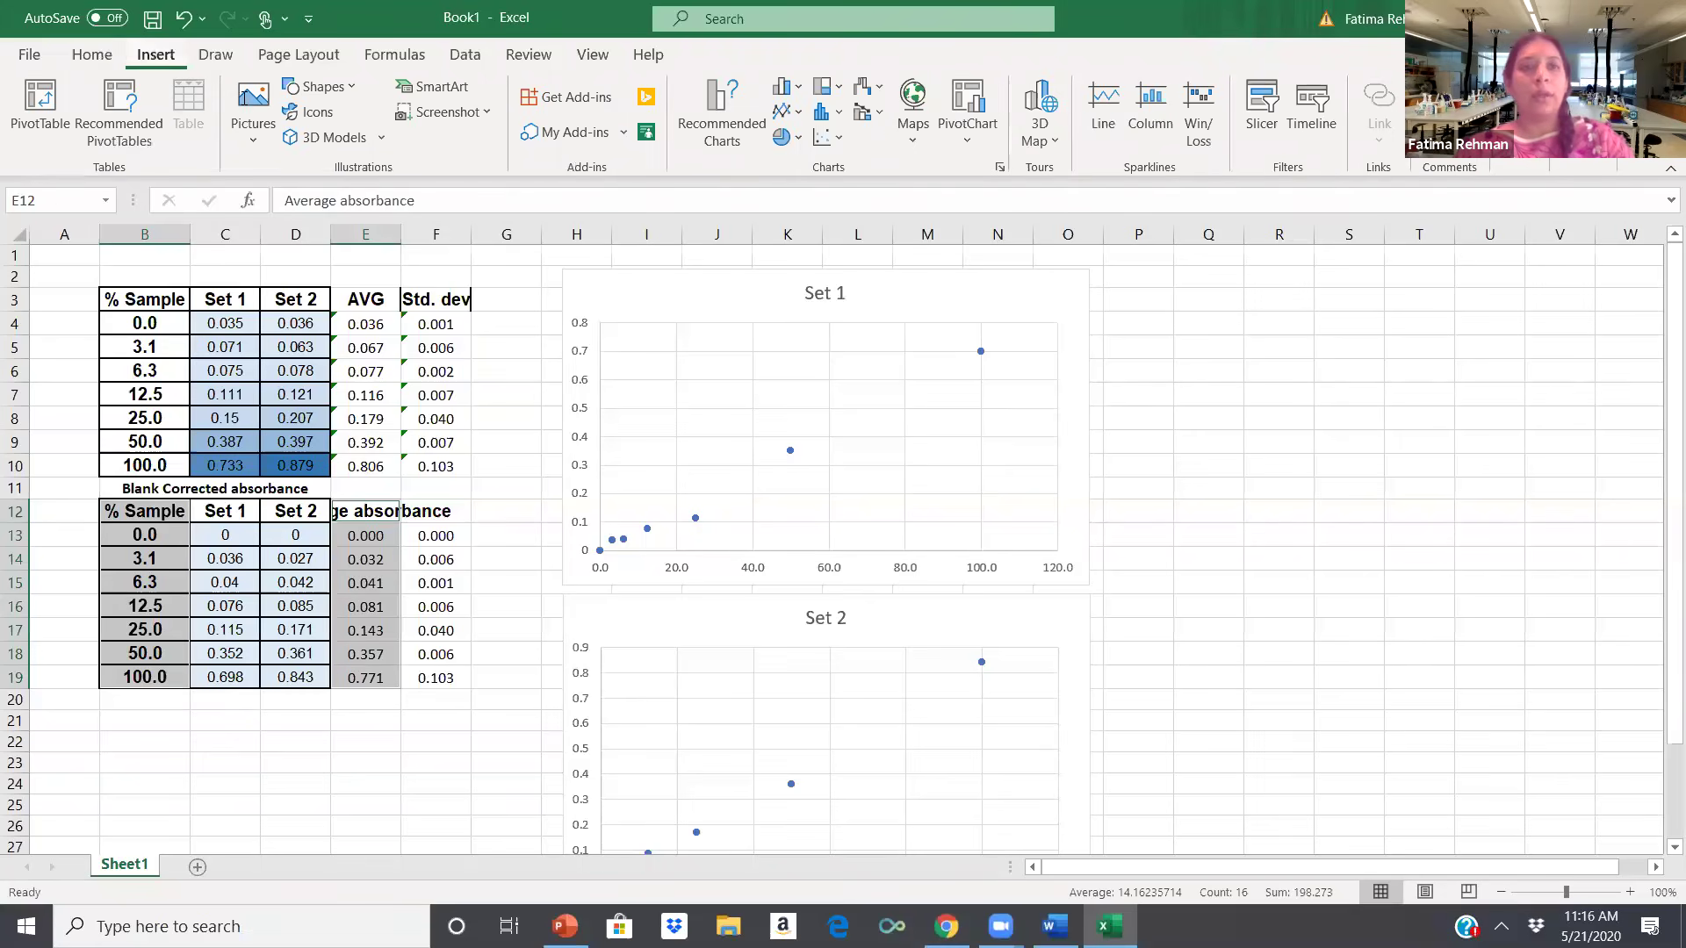
{"action": "left_click", "coordinate": [817, 144]}
{"action": "left_click", "coordinate": [843, 216]}
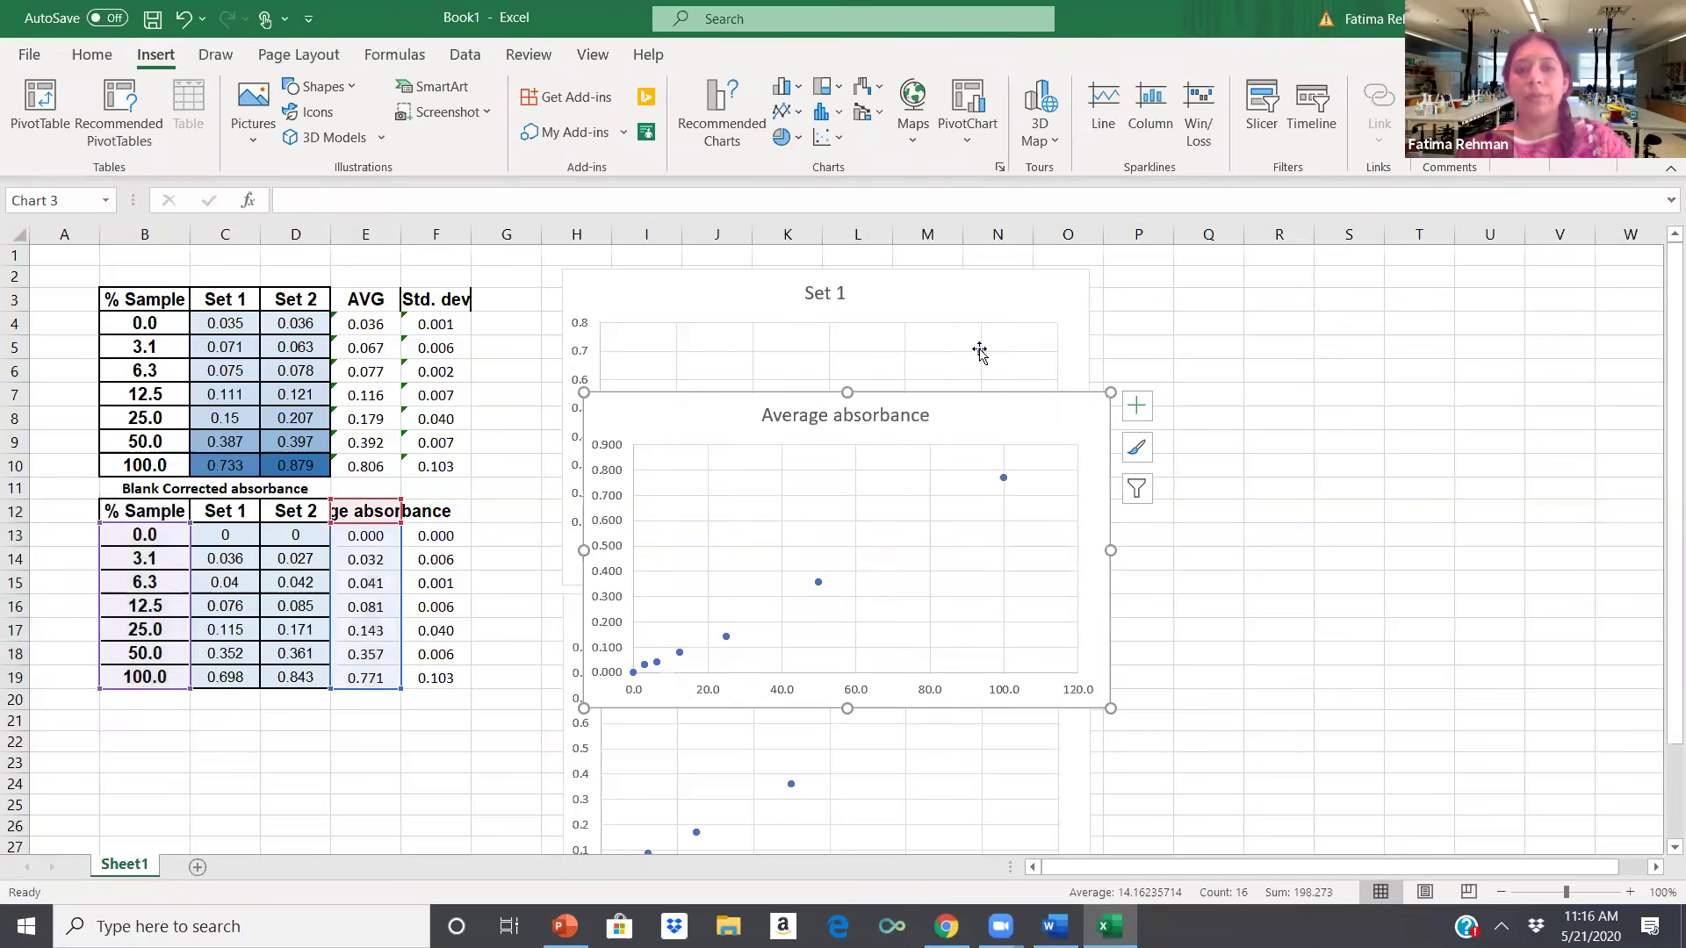
{"action": "left_click_drag", "start_coordinate": [941, 717], "coordinate": [1009, 275]}
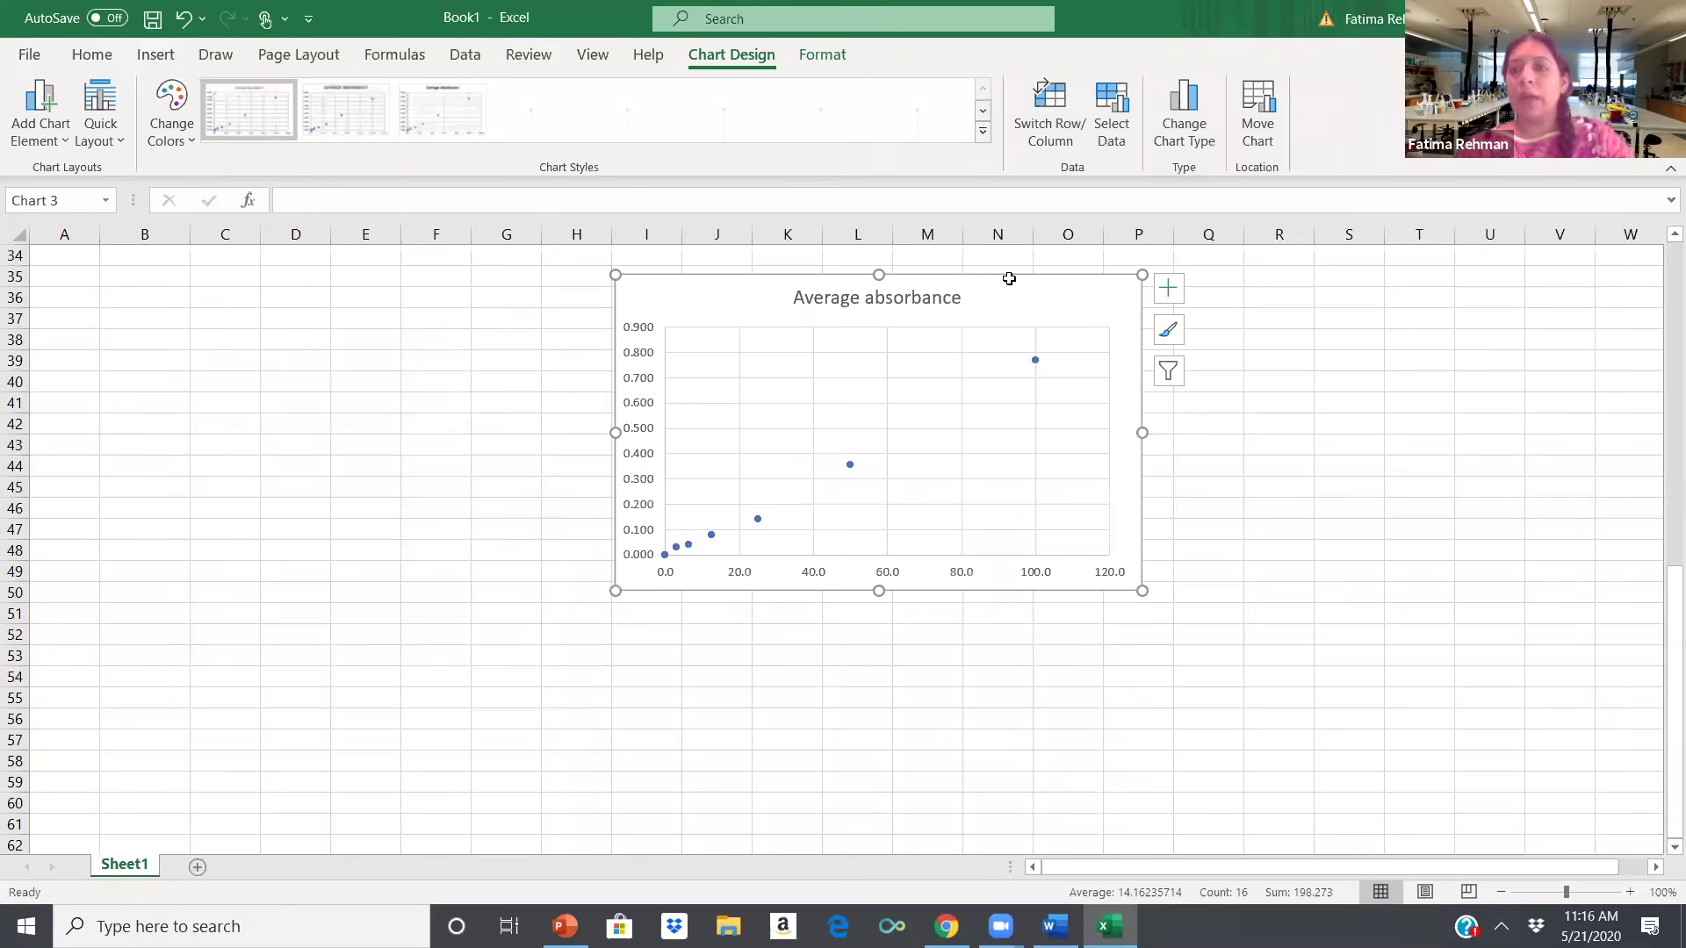
{"action": "left_click", "coordinate": [1279, 462]}
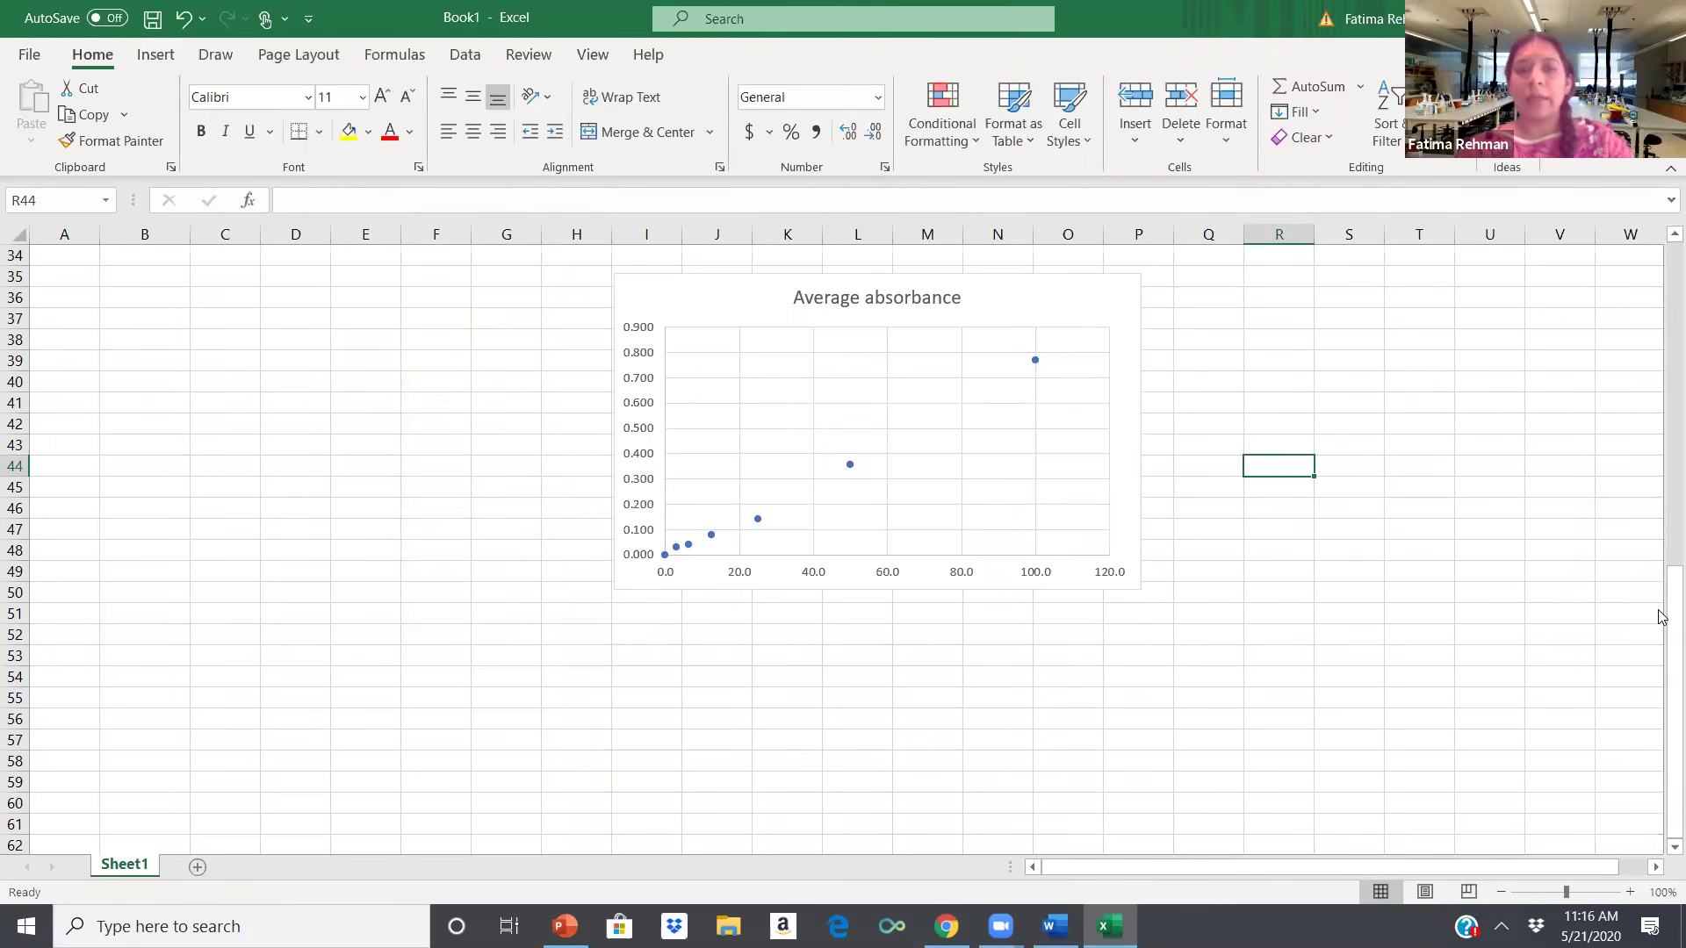
Rearrange the charts below the data table in the order Set 1, Set 2, Average absorbance.
{"action": "scroll", "coordinate": [987, 712], "scroll_direction": "up", "scroll_amount": 7}
{"action": "left_click_drag", "start_coordinate": [988, 712], "coordinate": [1294, 380]}
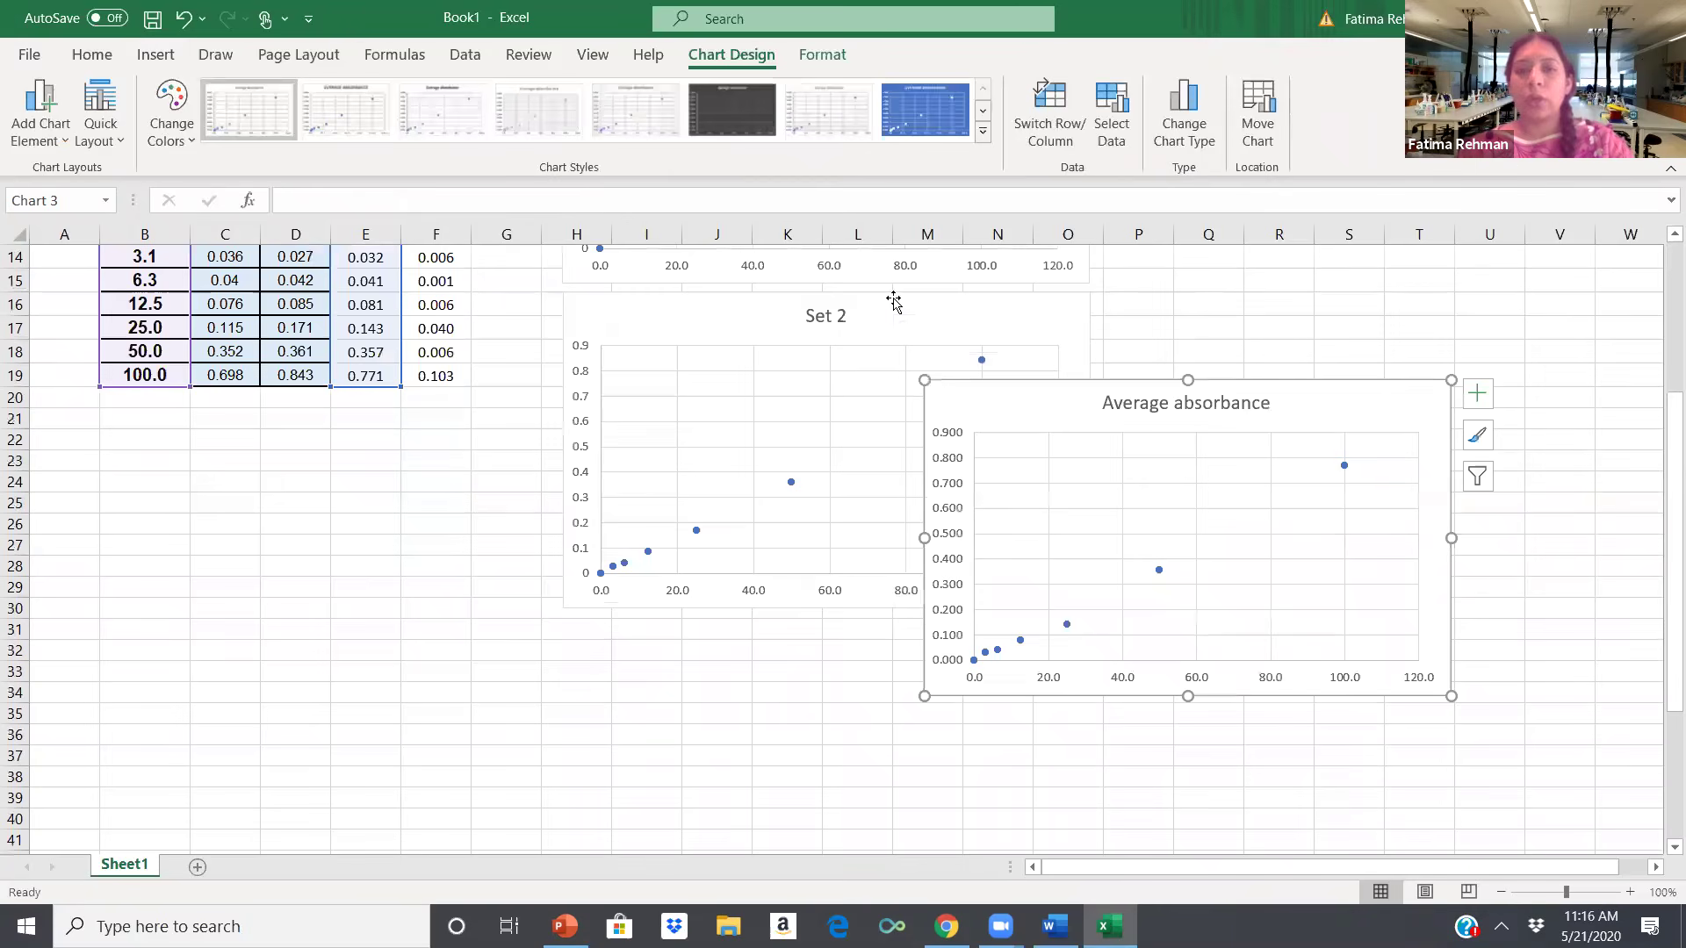
{"action": "left_click_drag", "start_coordinate": [892, 301], "coordinate": [718, 387]}
{"action": "left_click_drag", "start_coordinate": [863, 271], "coordinate": [336, 701]}
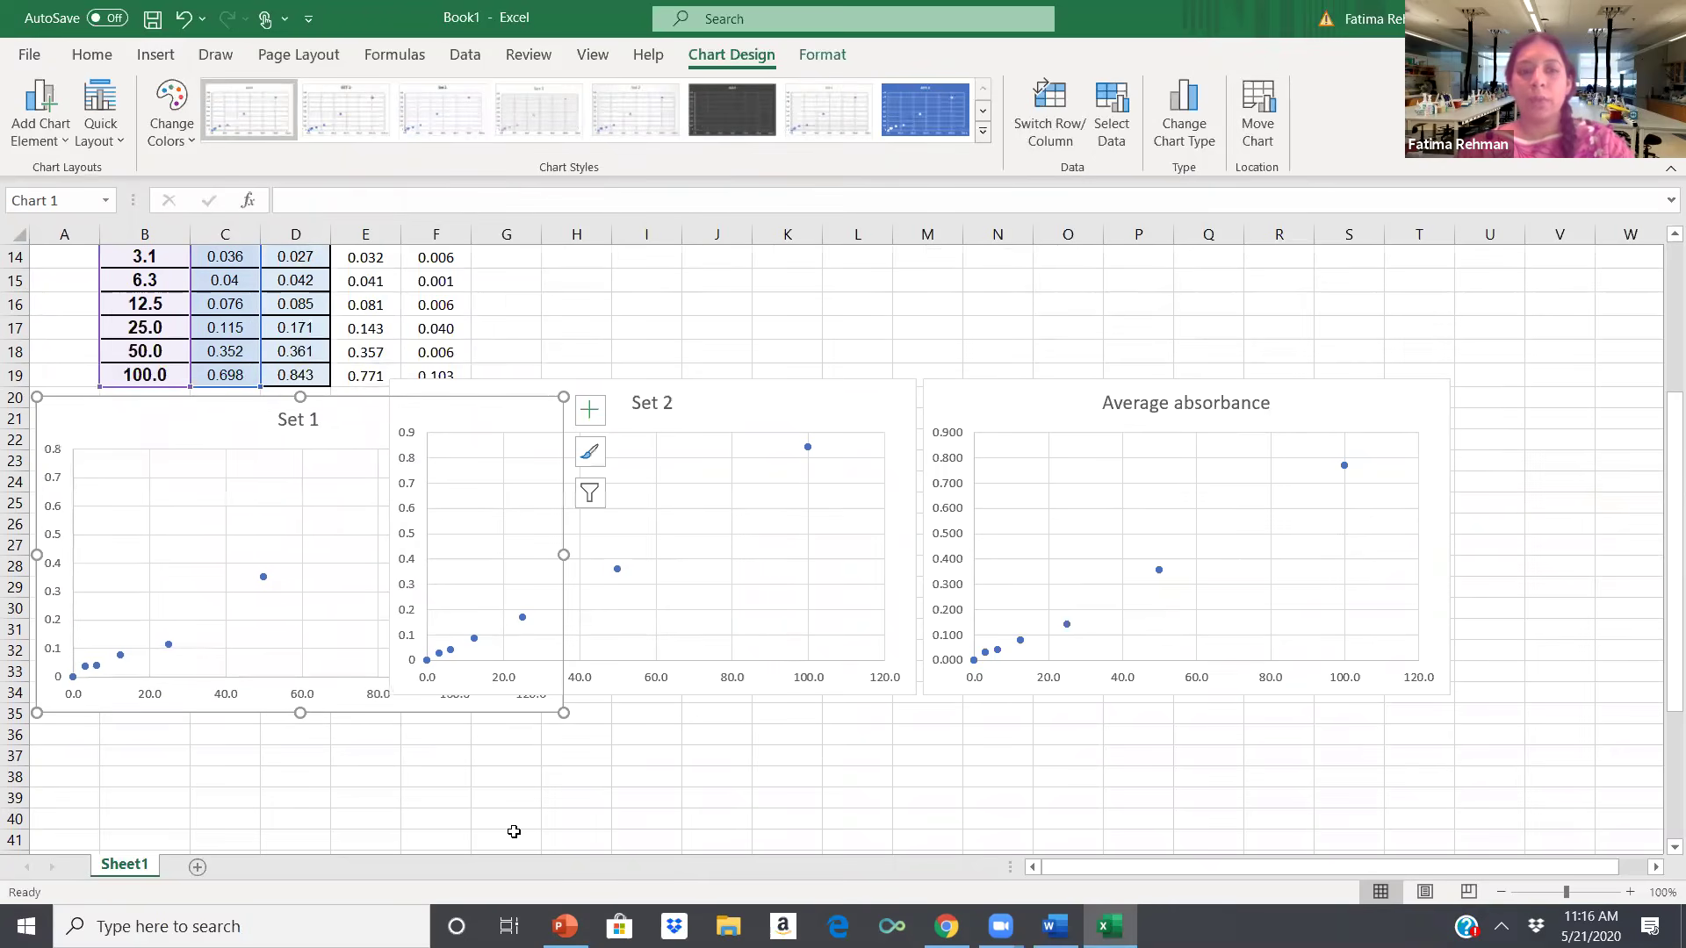
Shrink the Set 1 and Set 2 charts to matching sizes and align Set 2 directly beside Set 1.
{"action": "left_click_drag", "start_coordinate": [564, 713], "coordinate": [479, 683]}
{"action": "left_click", "coordinate": [613, 668]}
{"action": "left_click_drag", "start_coordinate": [918, 696], "coordinate": [837, 660]}
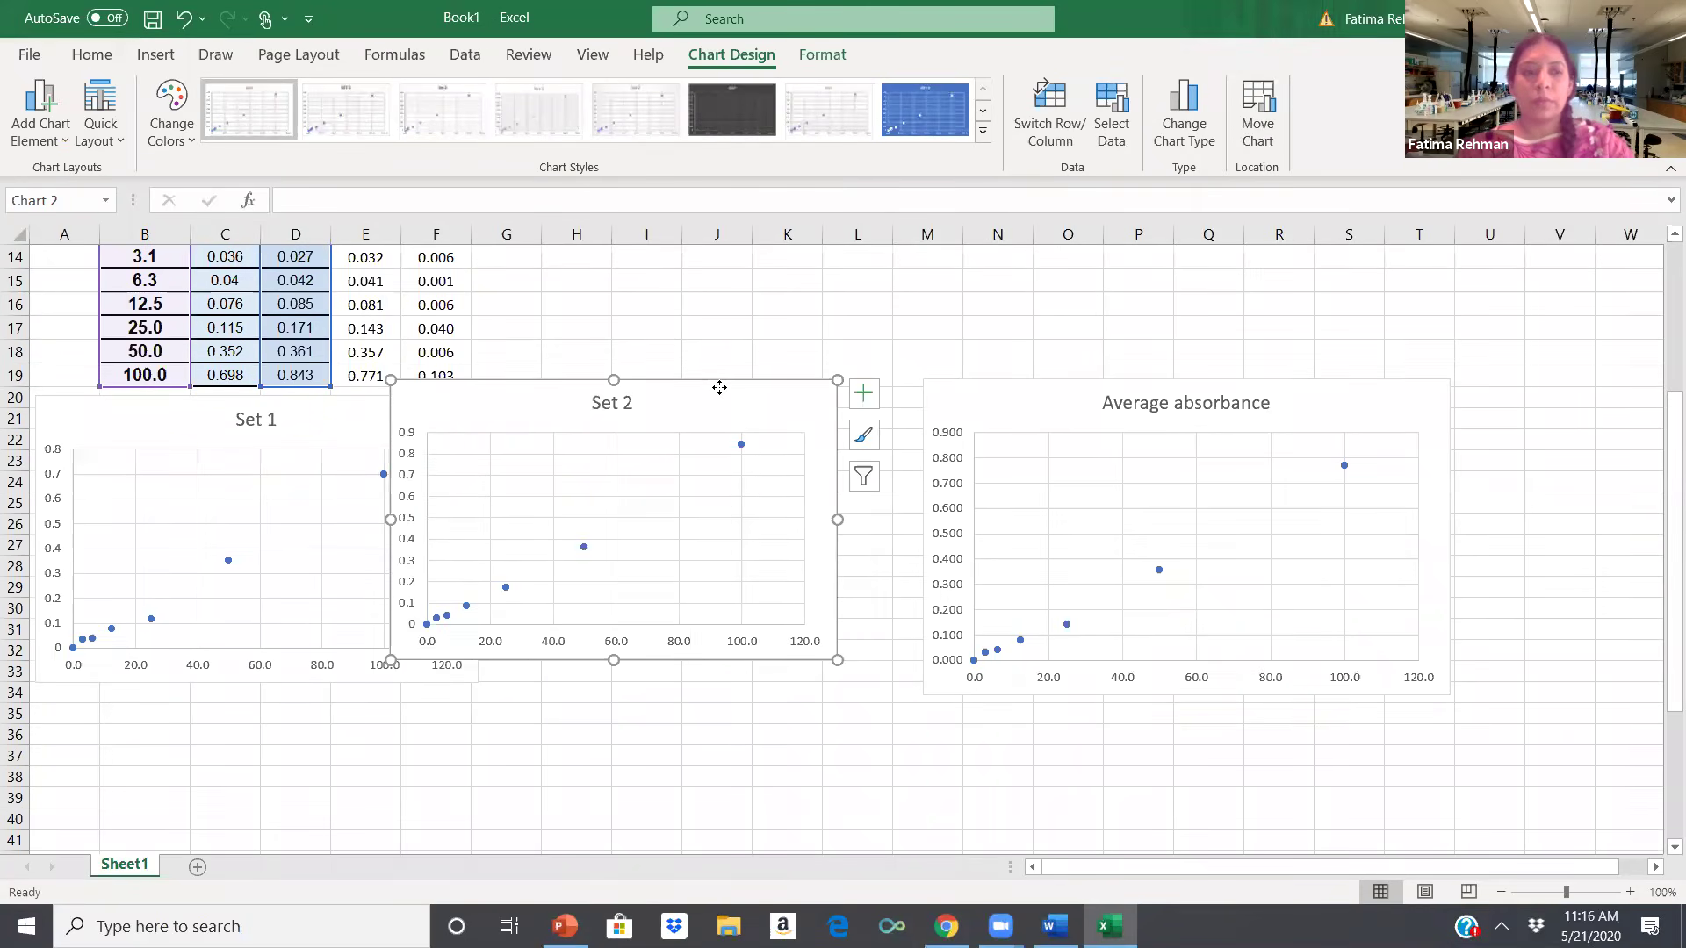
{"action": "left_click_drag", "start_coordinate": [719, 387], "coordinate": [361, 705]}
{"action": "left_click_drag", "start_coordinate": [364, 704], "coordinate": [363, 706]}
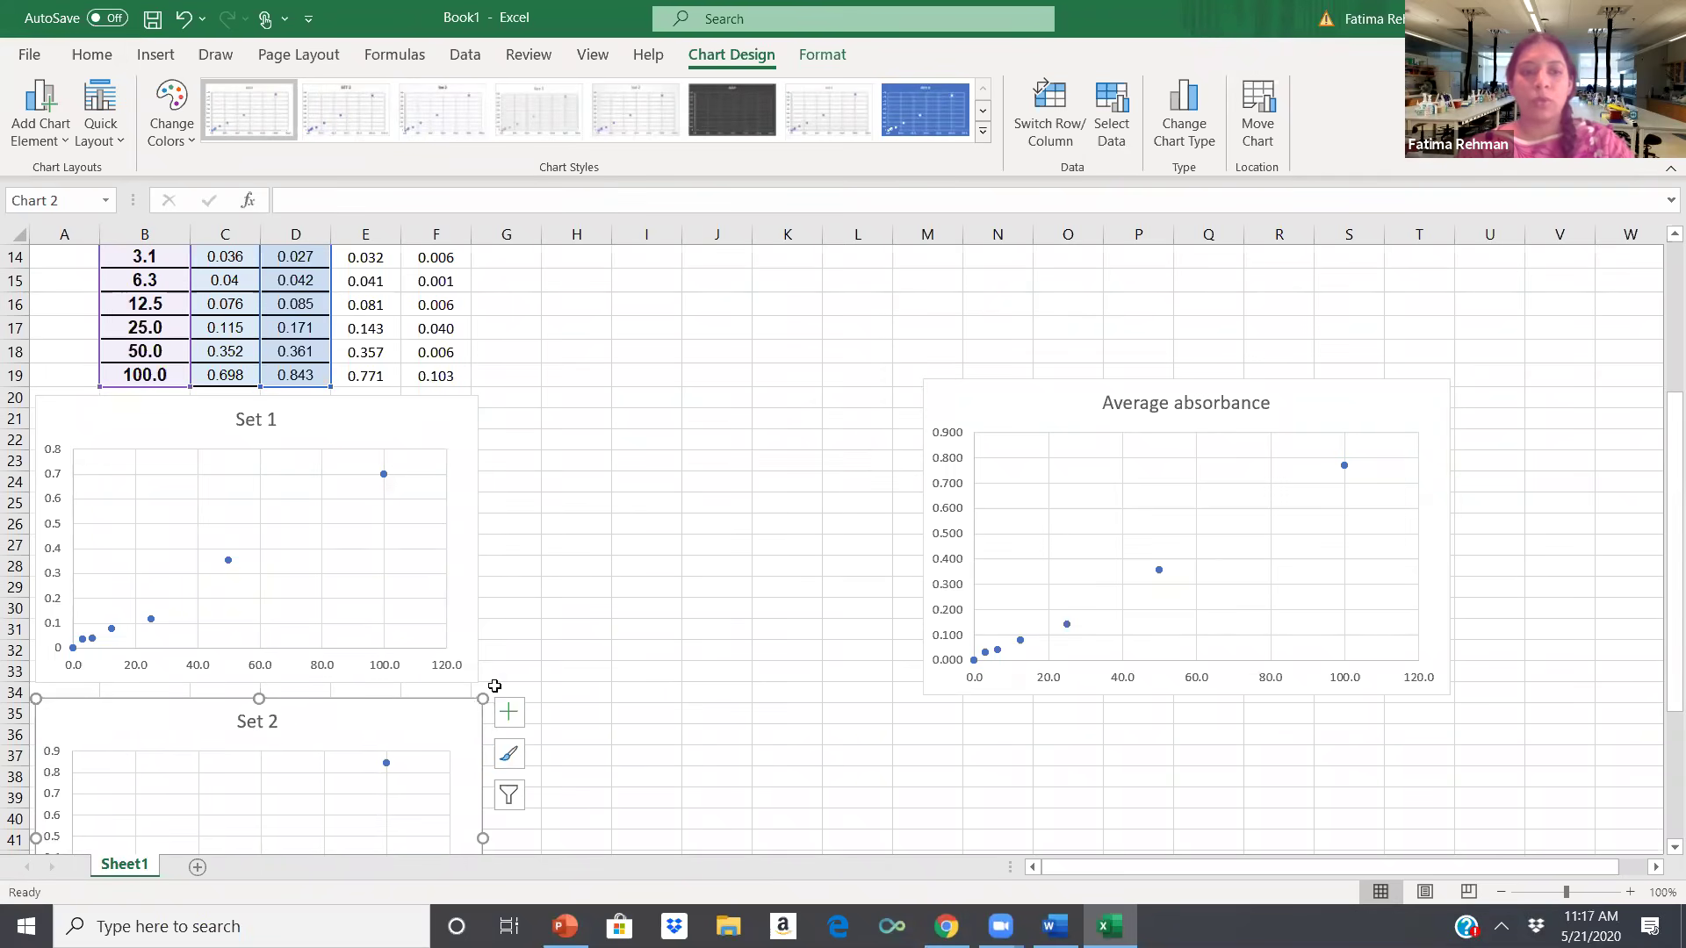
{"action": "mouse_move", "coordinate": [482, 699]}
{"action": "left_mouse_down"}
{"action": "mouse_move", "coordinate": [817, 331]}
{"action": "mouse_move", "coordinate": [877, 392]}
{"action": "left_mouse_up"}
{"action": "left_click_drag", "start_coordinate": [929, 674], "coordinate": [929, 682]}
Shrink the Average absorbance chart and align it in the row beside the Set 2 chart.
{"action": "left_click", "coordinate": [976, 680]}
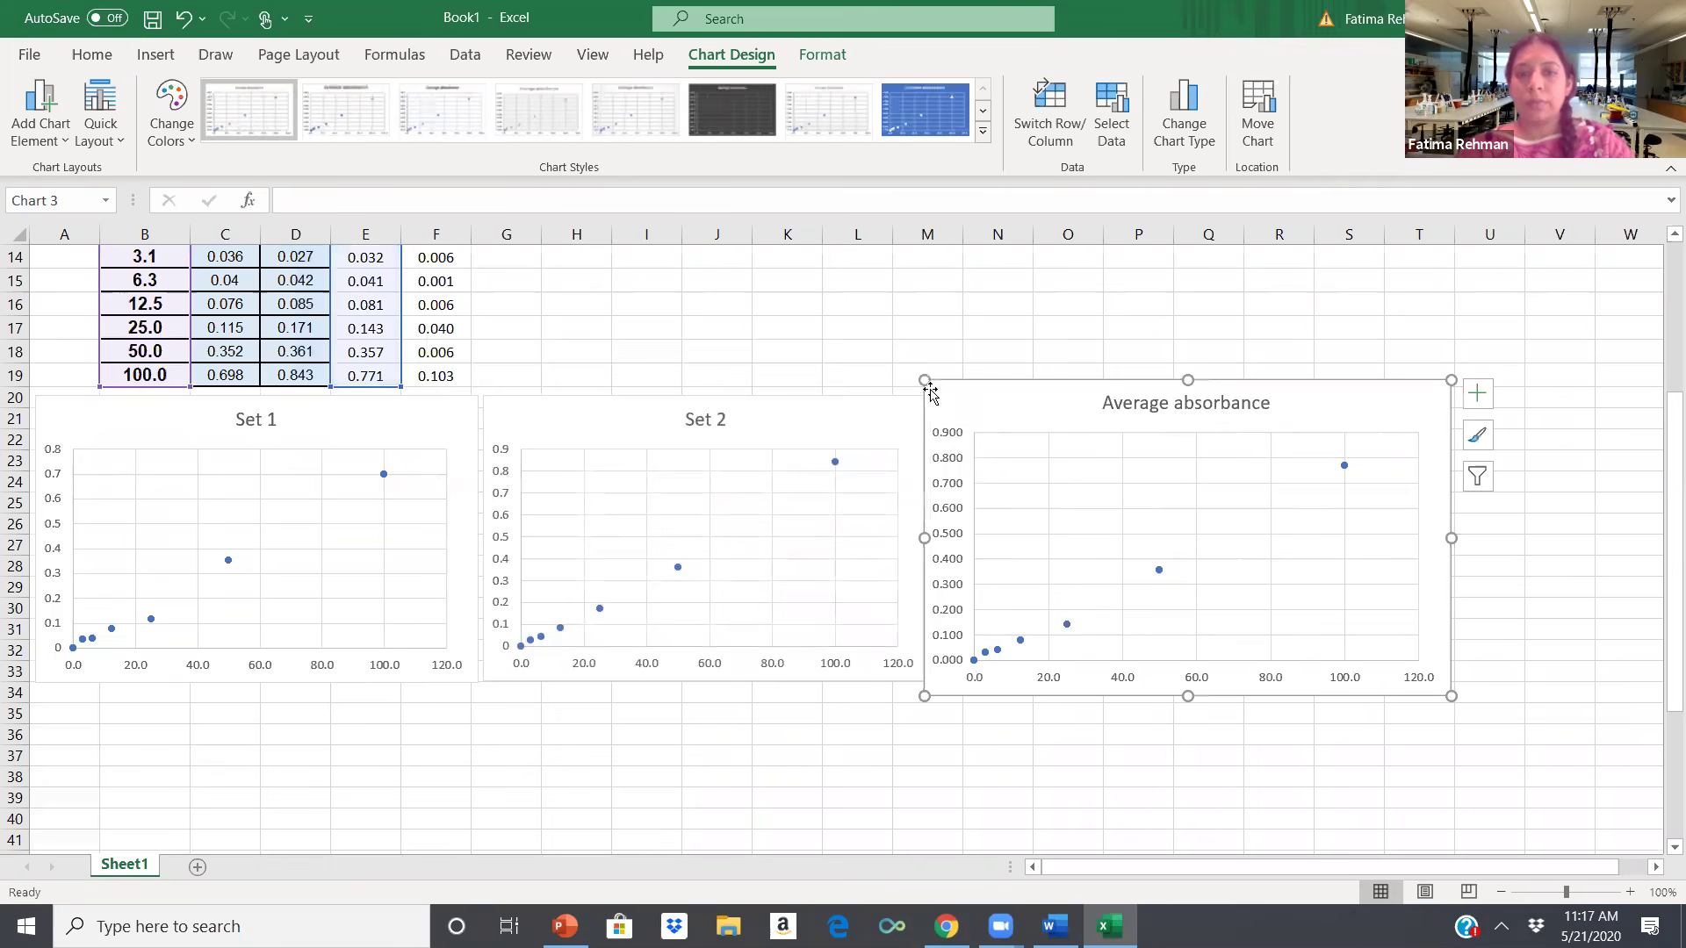
{"action": "mouse_move", "coordinate": [970, 417]}
{"action": "left_mouse_down"}
{"action": "mouse_move", "coordinate": [986, 425]}
{"action": "mouse_move", "coordinate": [972, 390]}
{"action": "left_mouse_up"}
{"action": "left_click_drag", "start_coordinate": [1177, 669], "coordinate": [1168, 686]}
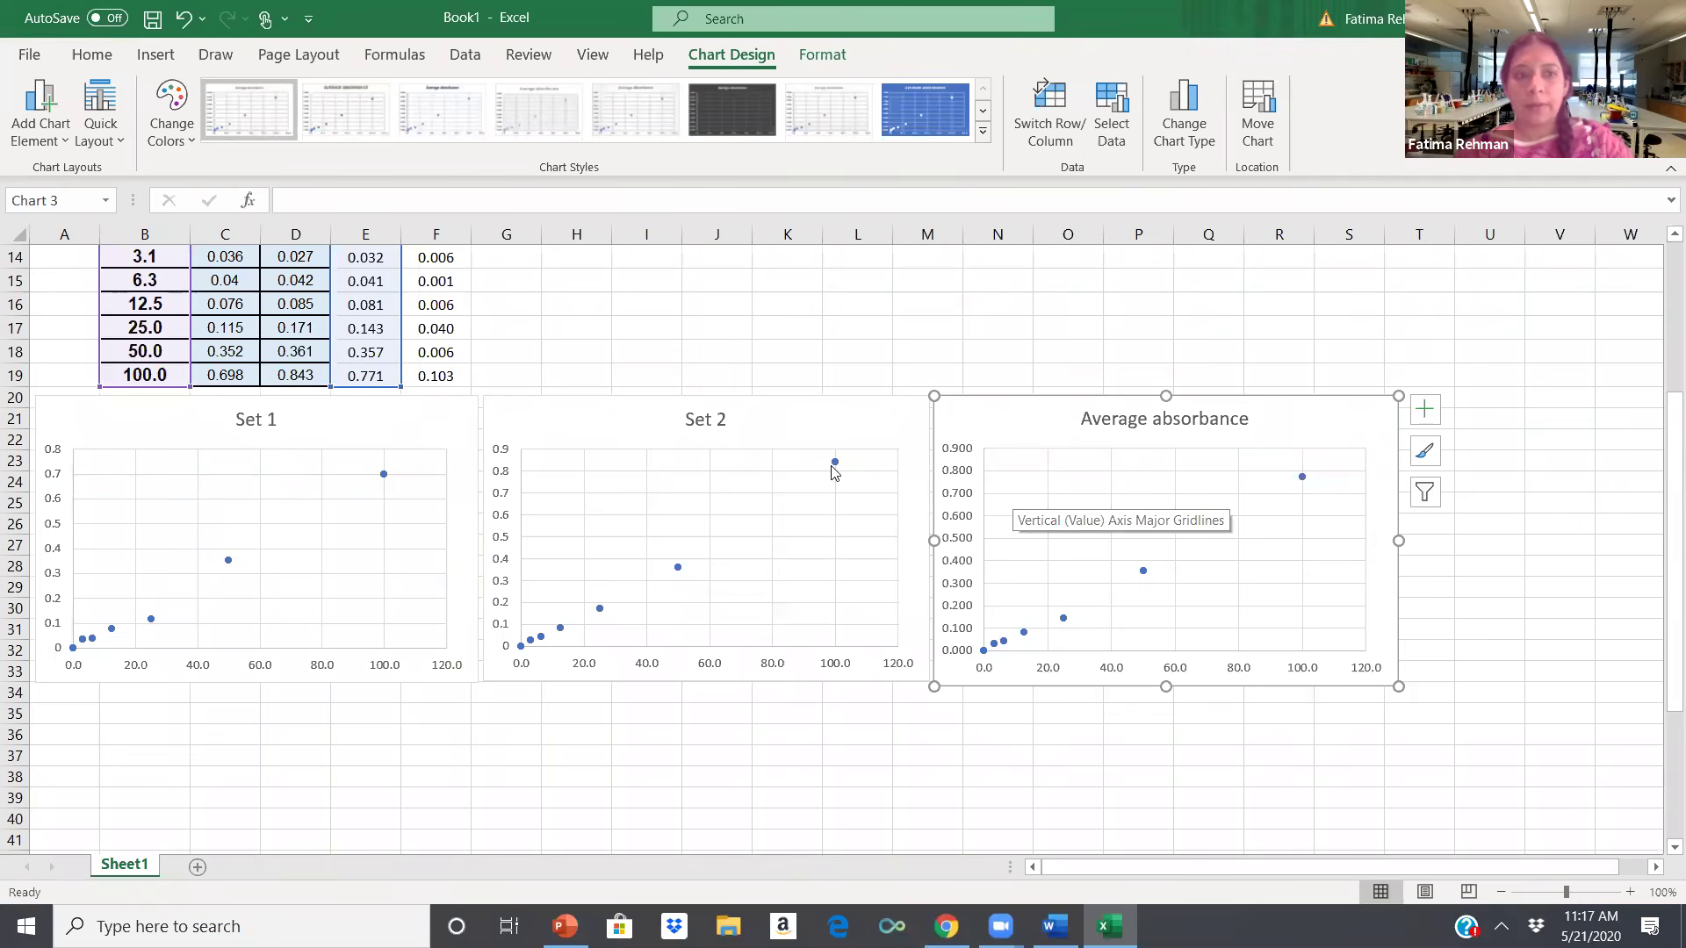
Review the source ranges B12:B19 and E12:E19 of the average plot, and examine the Set 1 and Average absorbance charts.
{"action": "left_click_drag", "start_coordinate": [1668, 625], "coordinate": [1649, 504]}
{"action": "left_click_drag", "start_coordinate": [159, 439], "coordinate": [153, 616]}
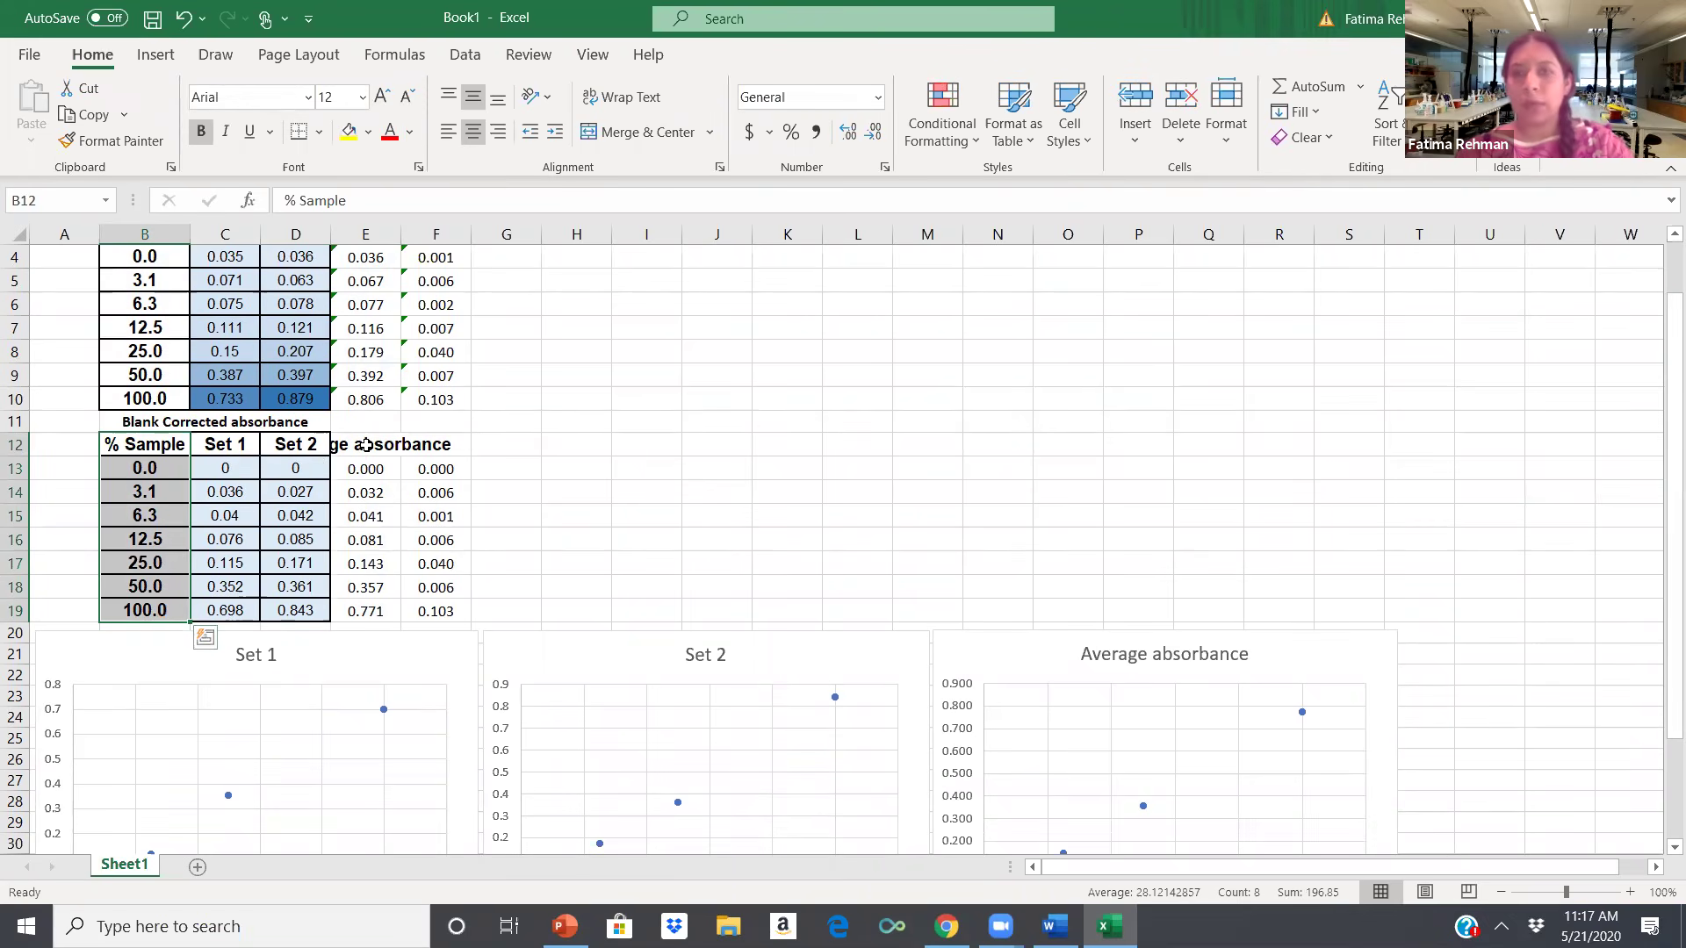
{"action": "left_click_drag", "start_coordinate": [366, 444], "coordinate": [368, 613], "text": "ctrl"}
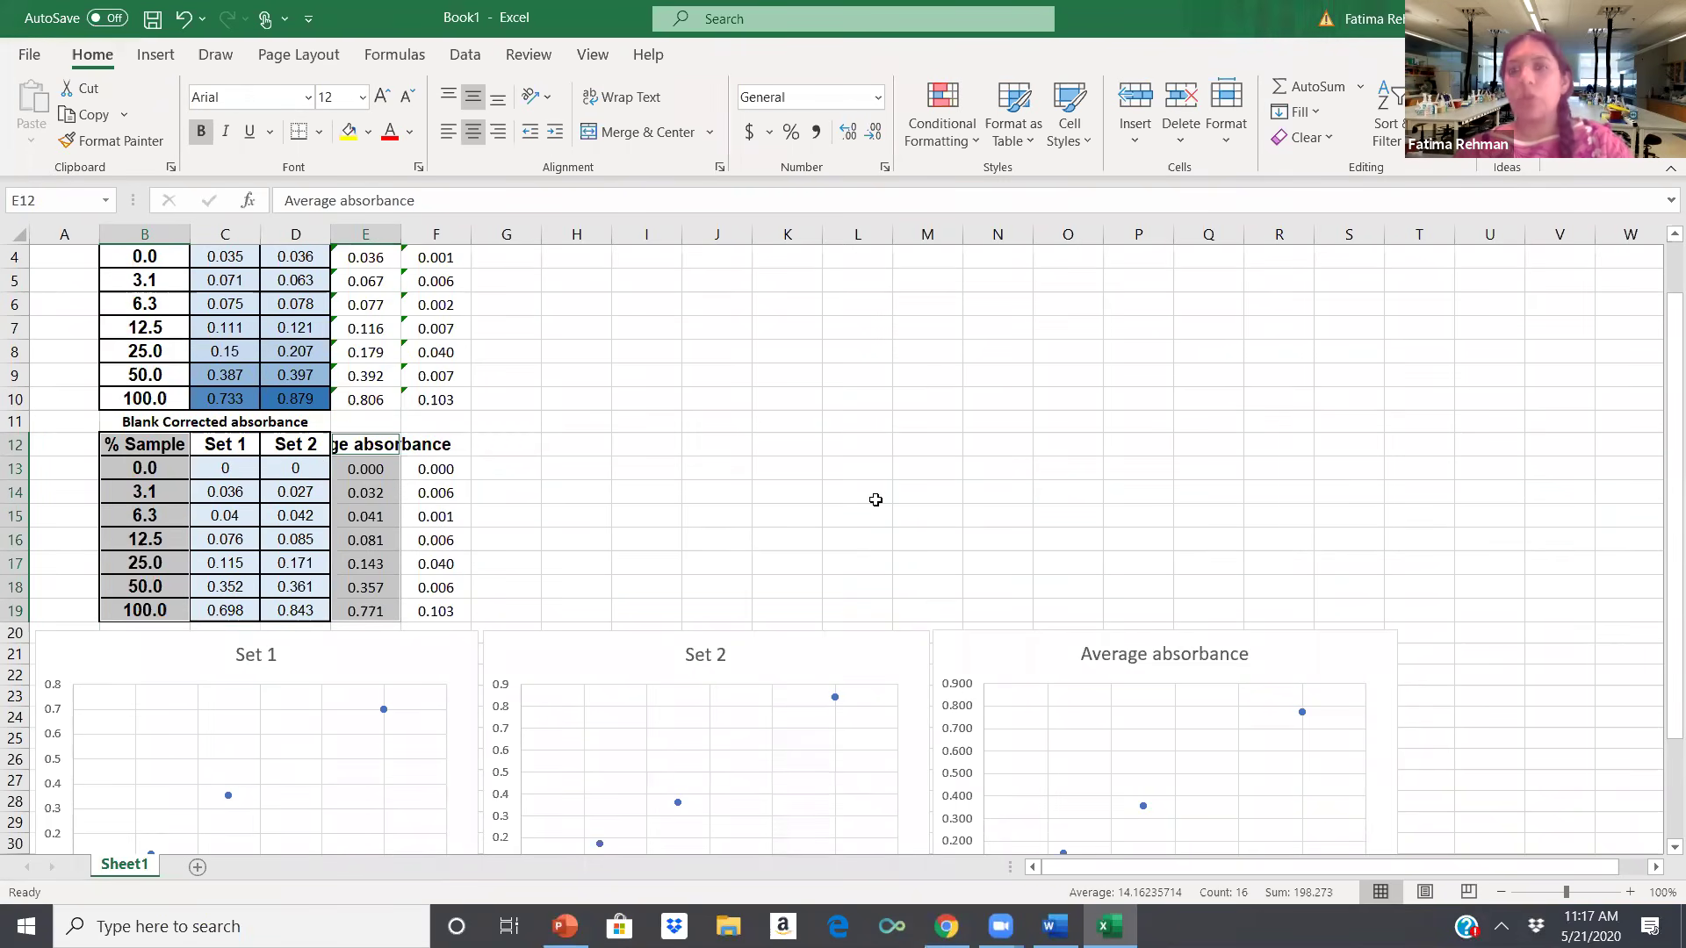
{"action": "scroll", "coordinate": [1659, 506], "scroll_direction": "down", "scroll_amount": 2}
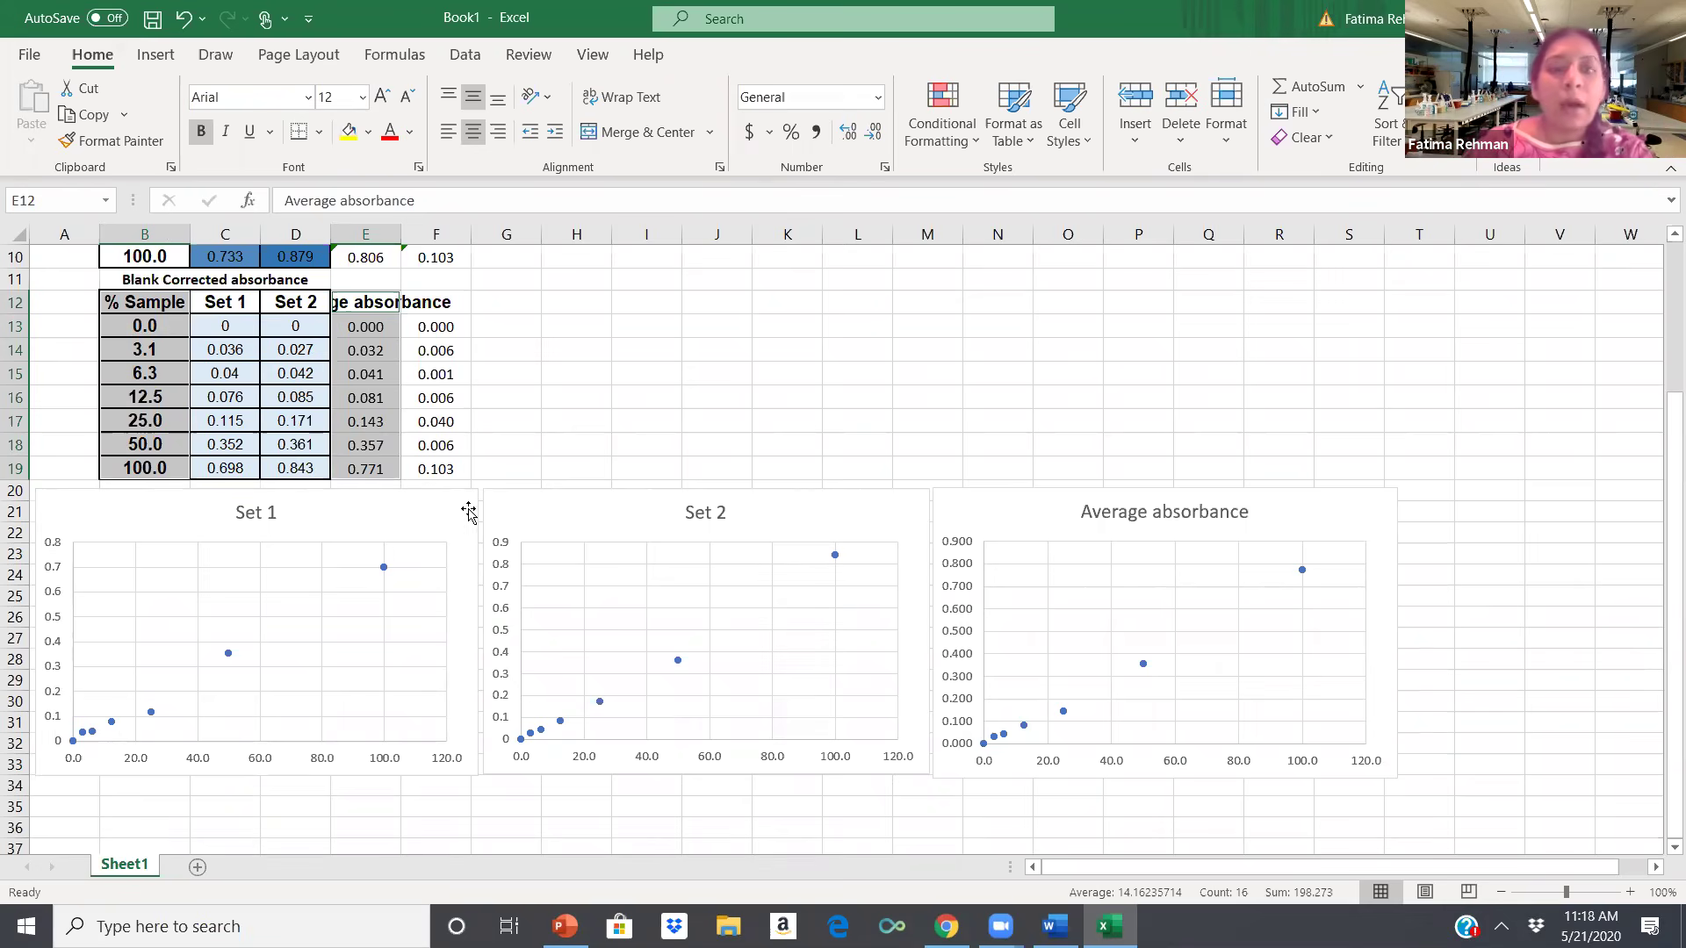
{"action": "left_click", "coordinate": [445, 522]}
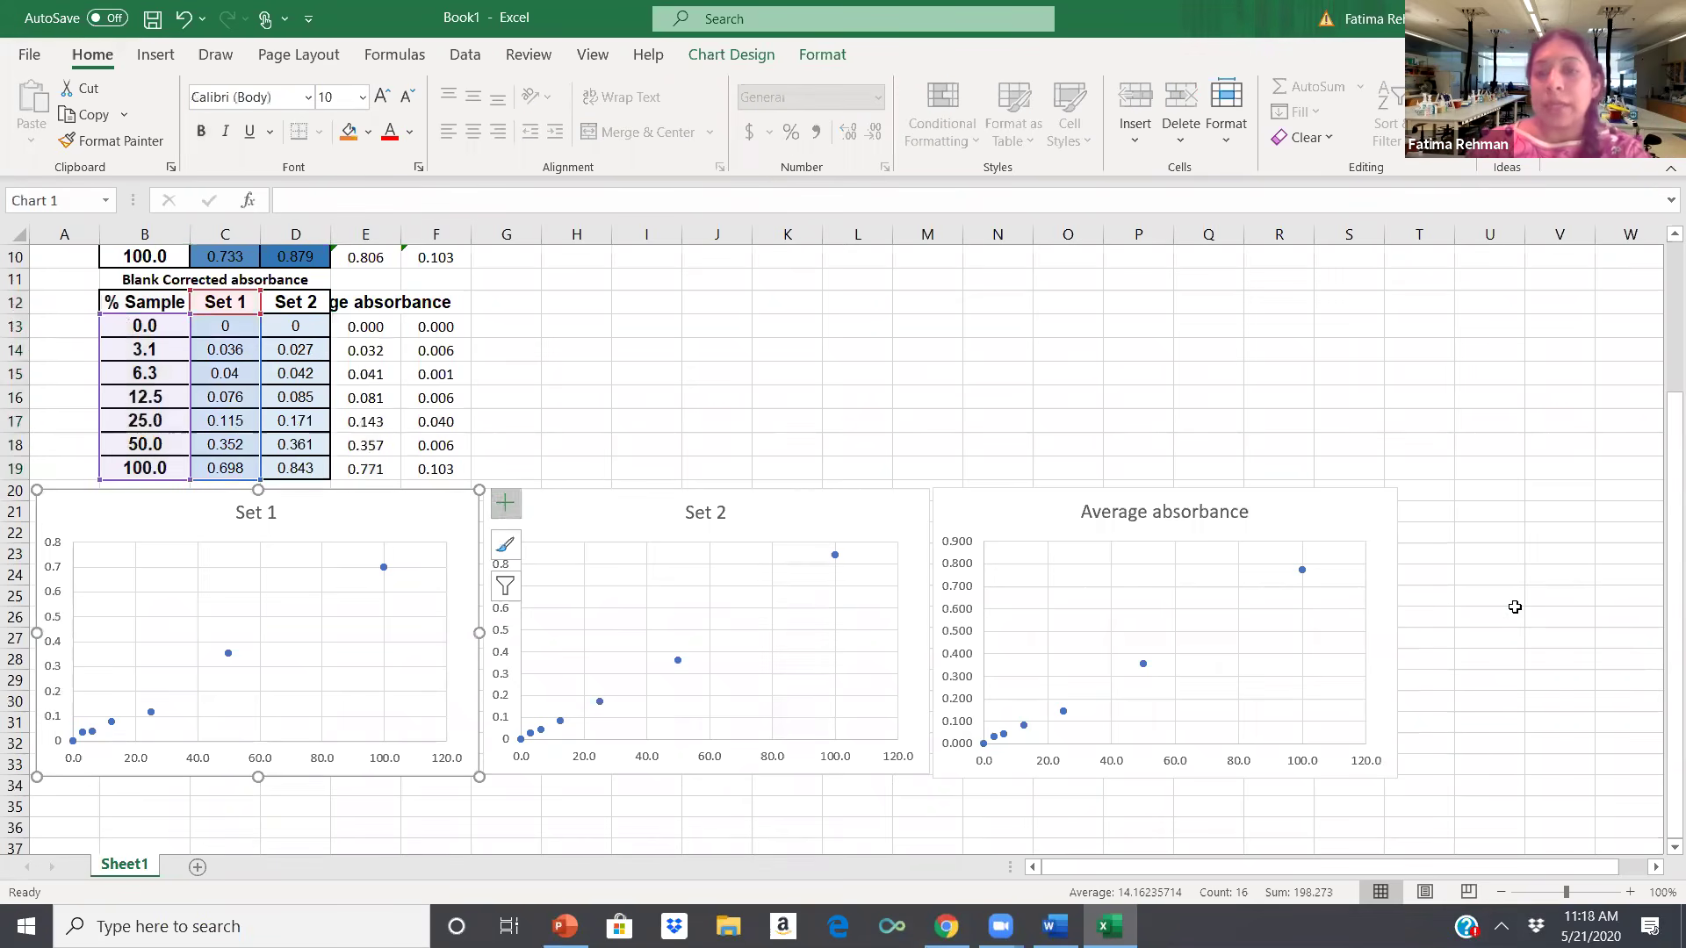
{"action": "left_click", "coordinate": [1284, 518]}
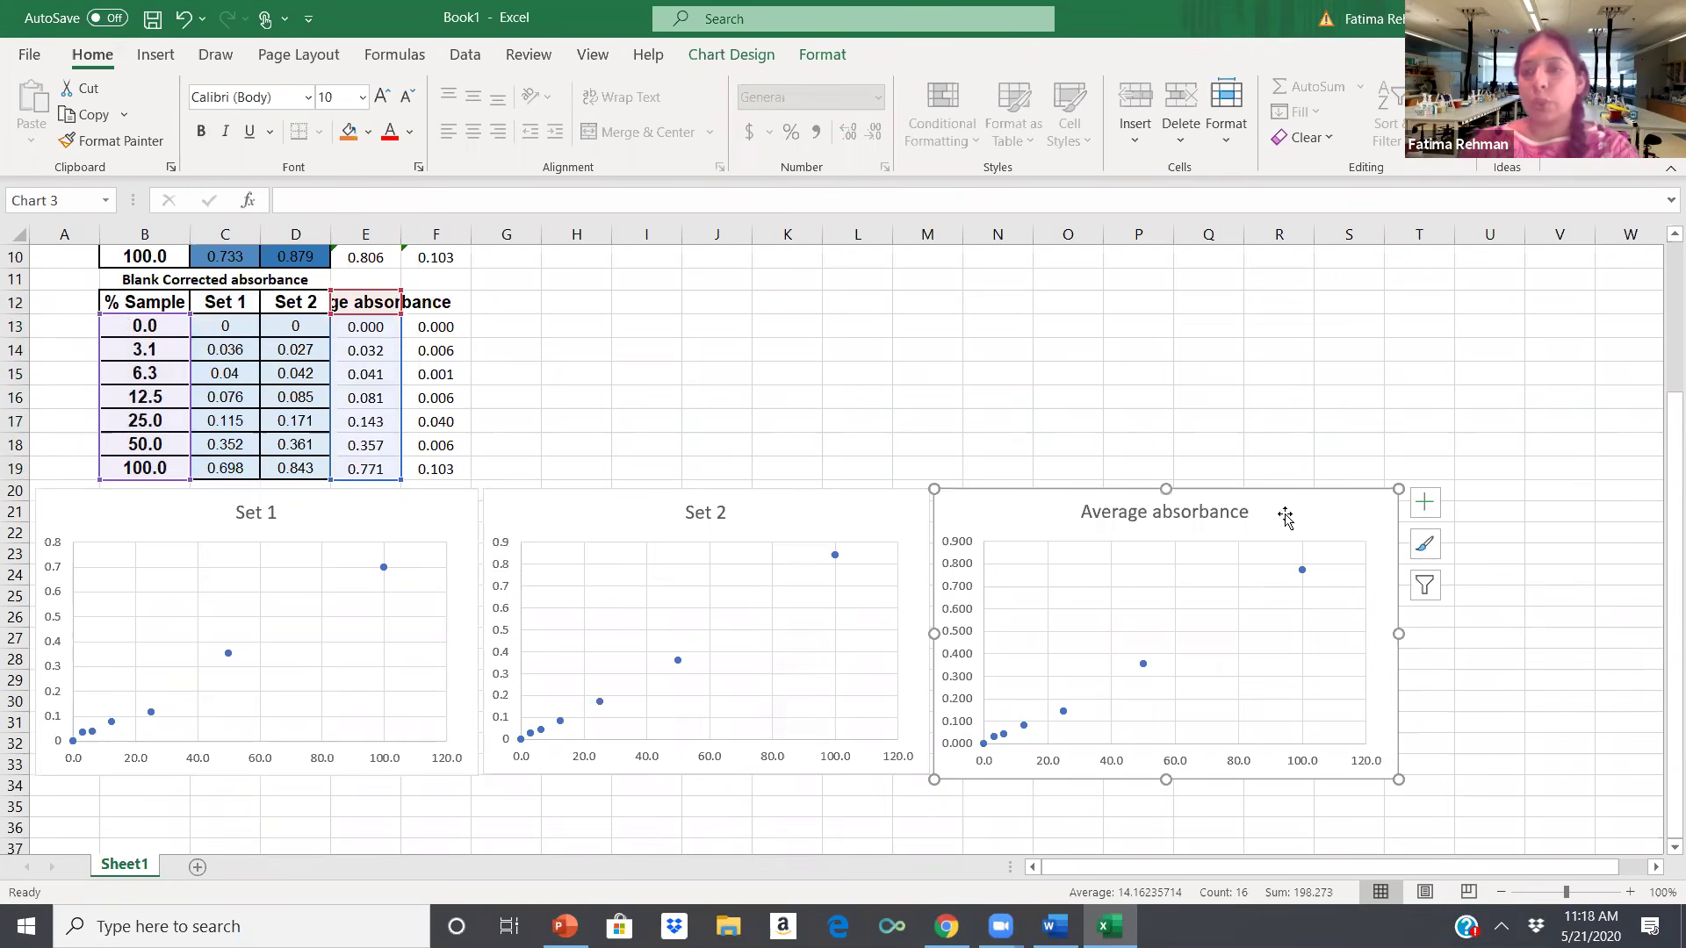
Remove the gridlines from the Average absorbance chart and add a trendline and axis titles.
{"action": "left_click", "coordinate": [1424, 517]}
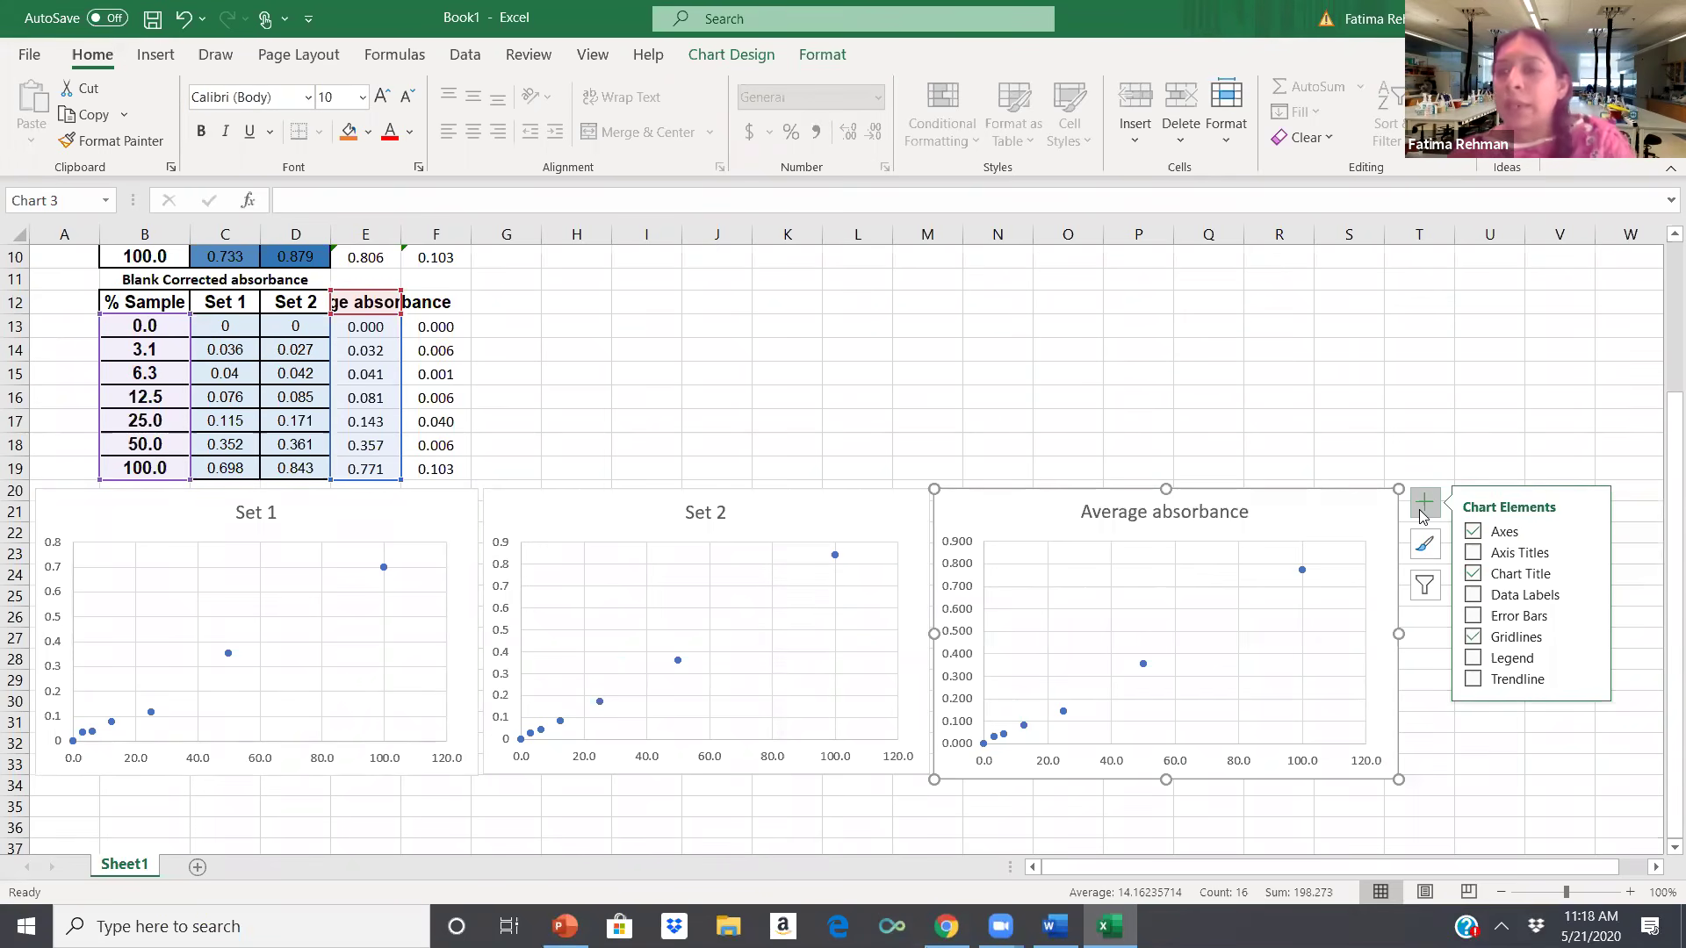
{"action": "left_click", "coordinate": [1472, 638]}
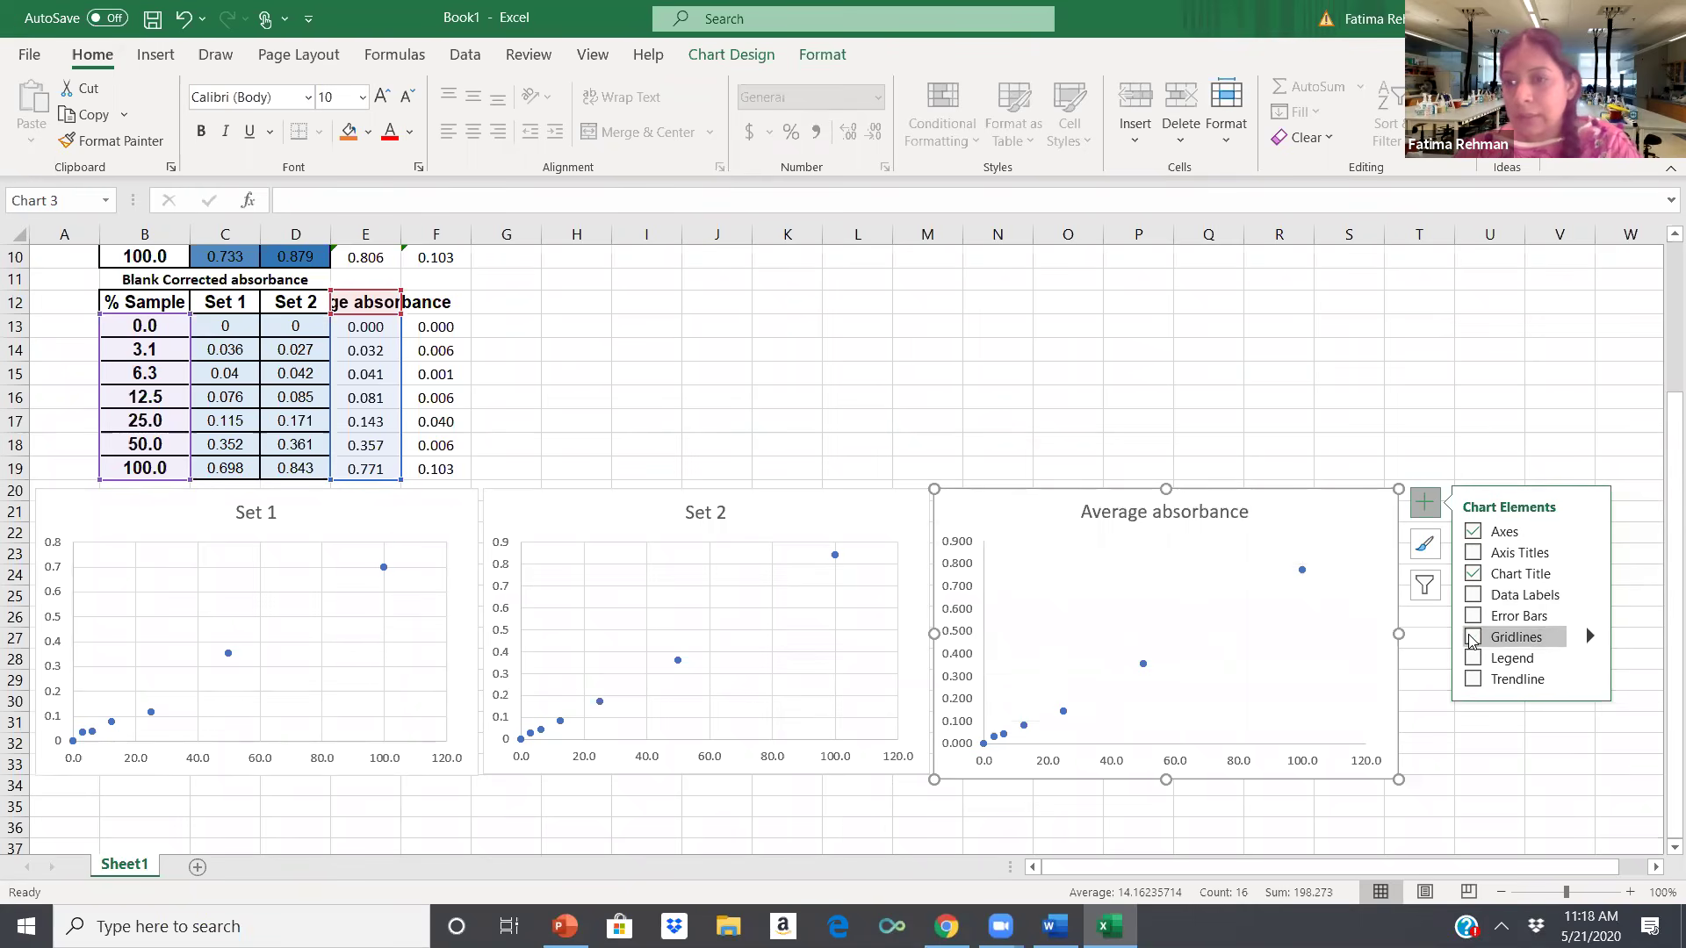
{"action": "left_click", "coordinate": [1472, 680]}
{"action": "left_click", "coordinate": [1471, 682]}
{"action": "left_click", "coordinate": [1474, 556]}
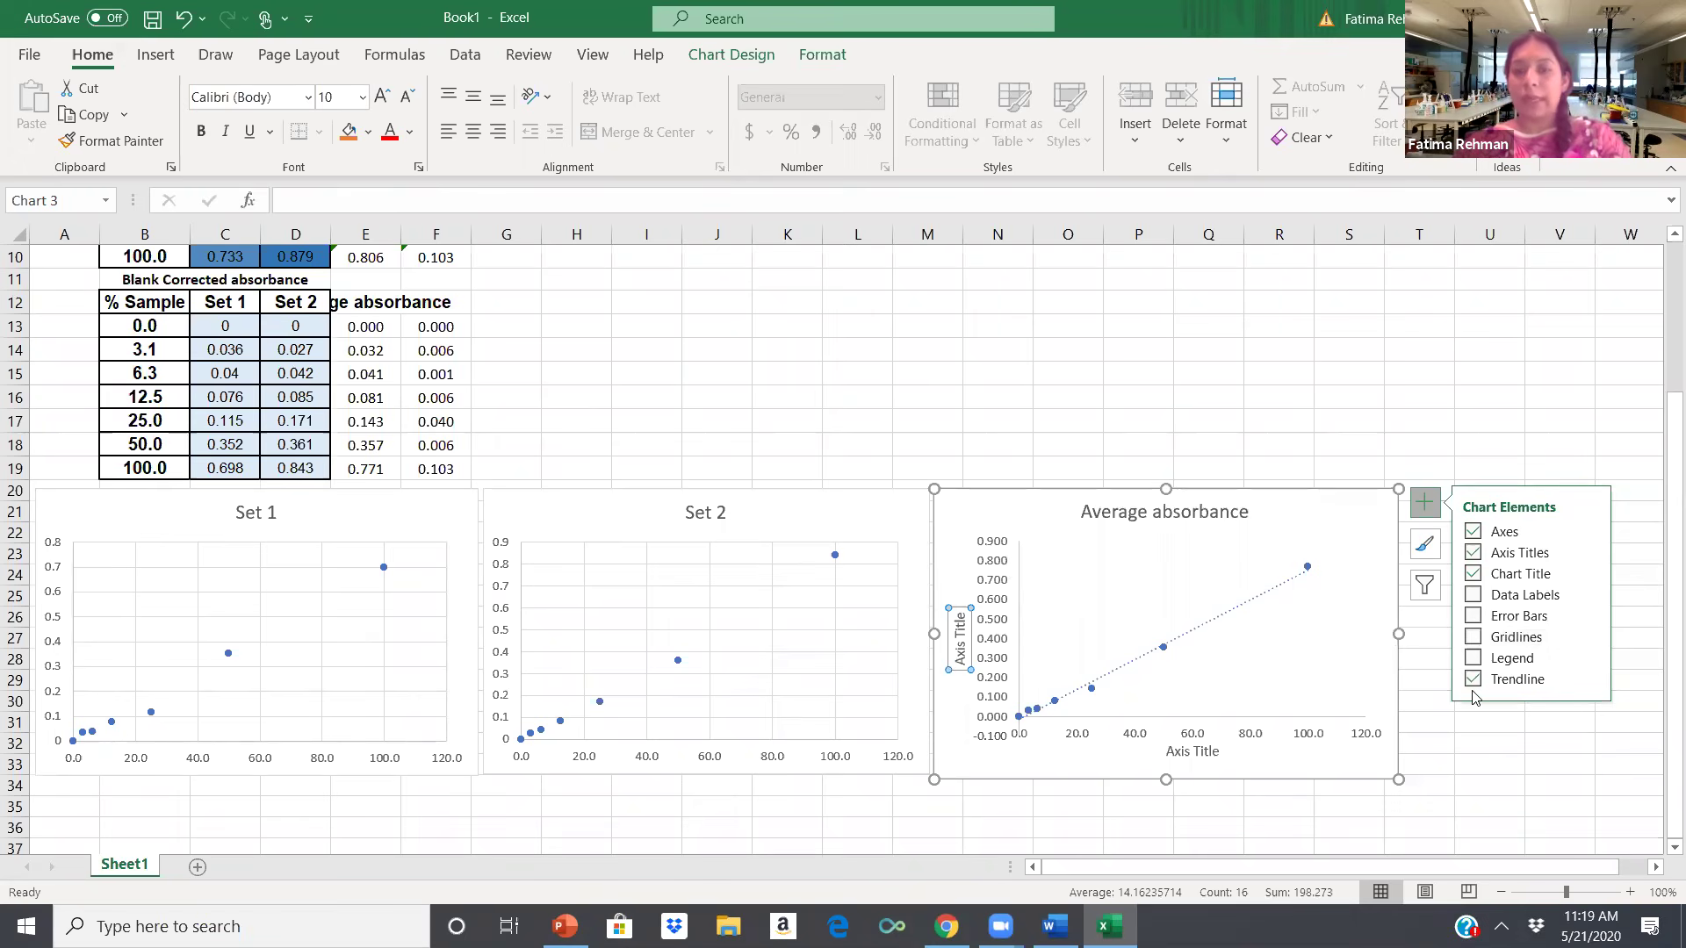
Display the linear trendline's equation and R-squared value on the Average absorbance chart.
{"action": "left_click", "coordinate": [1590, 678]}
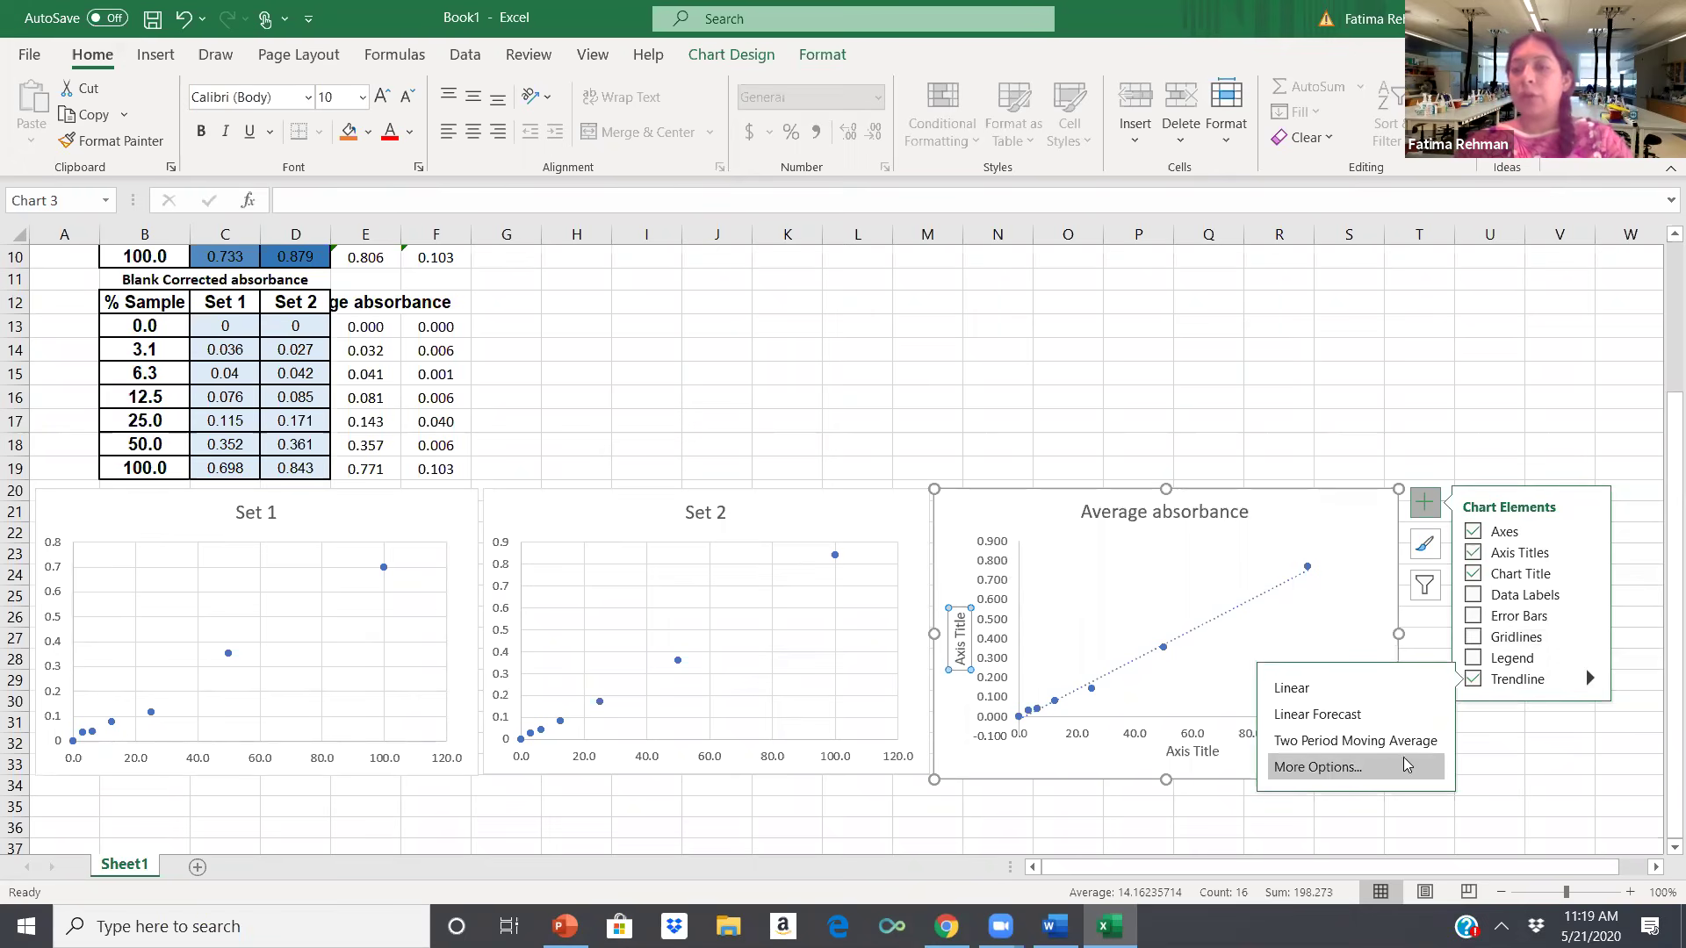
{"action": "left_click", "coordinate": [1591, 679]}
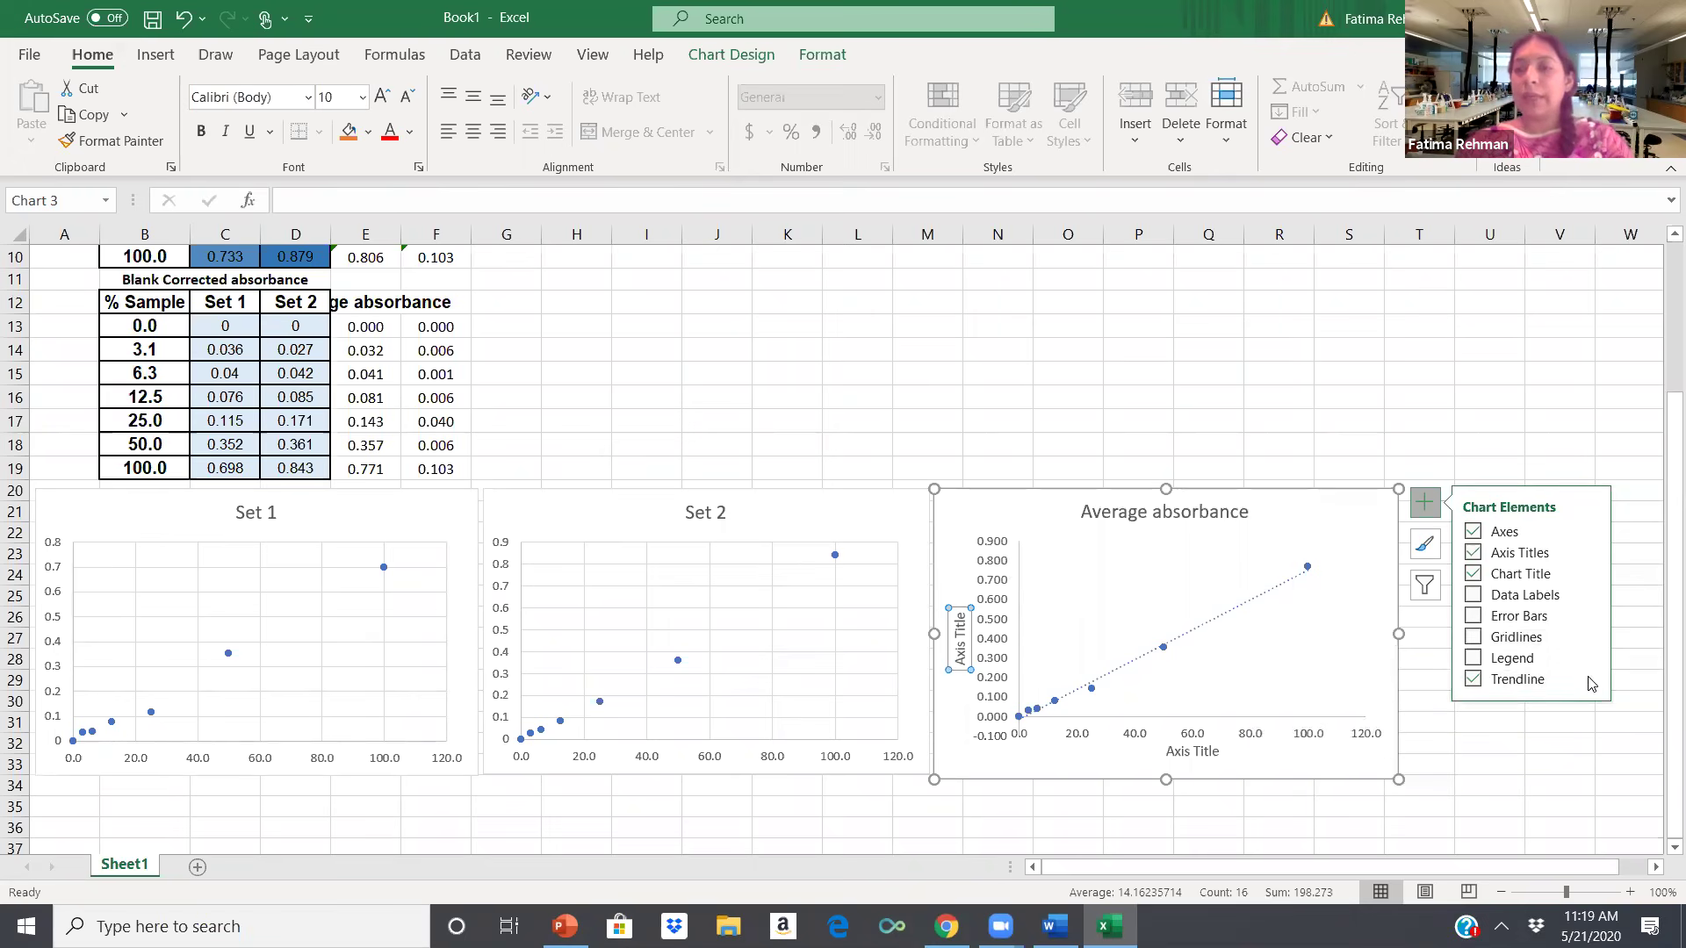
{"action": "left_click", "coordinate": [1589, 679]}
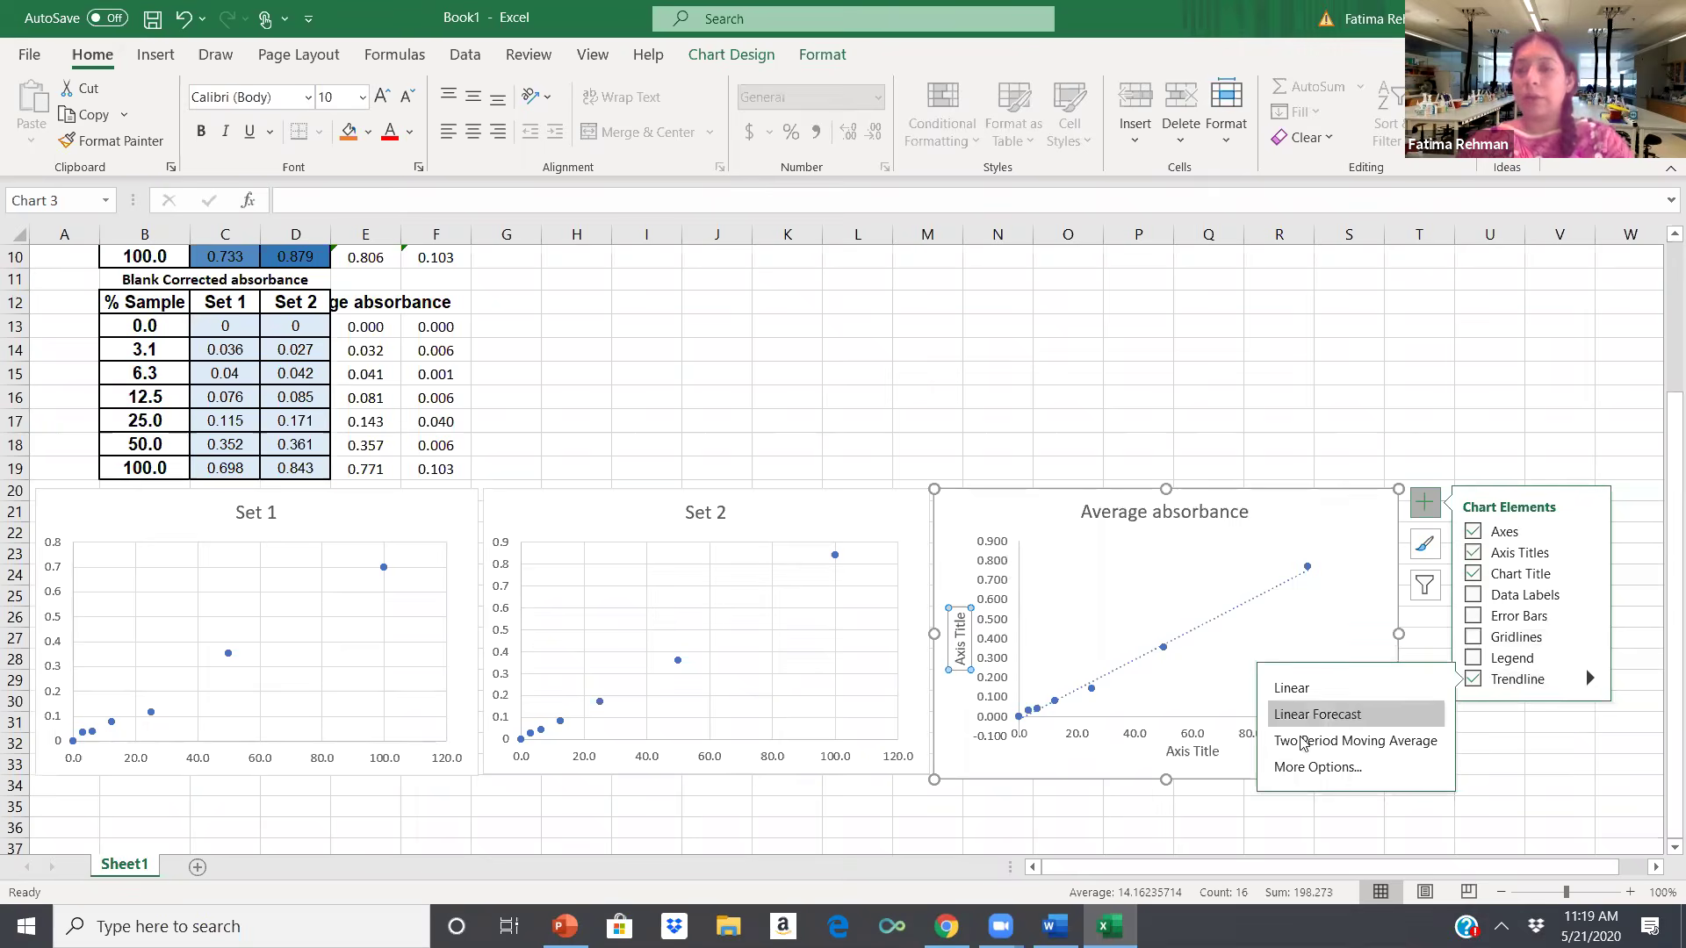
{"action": "left_click", "coordinate": [1299, 768]}
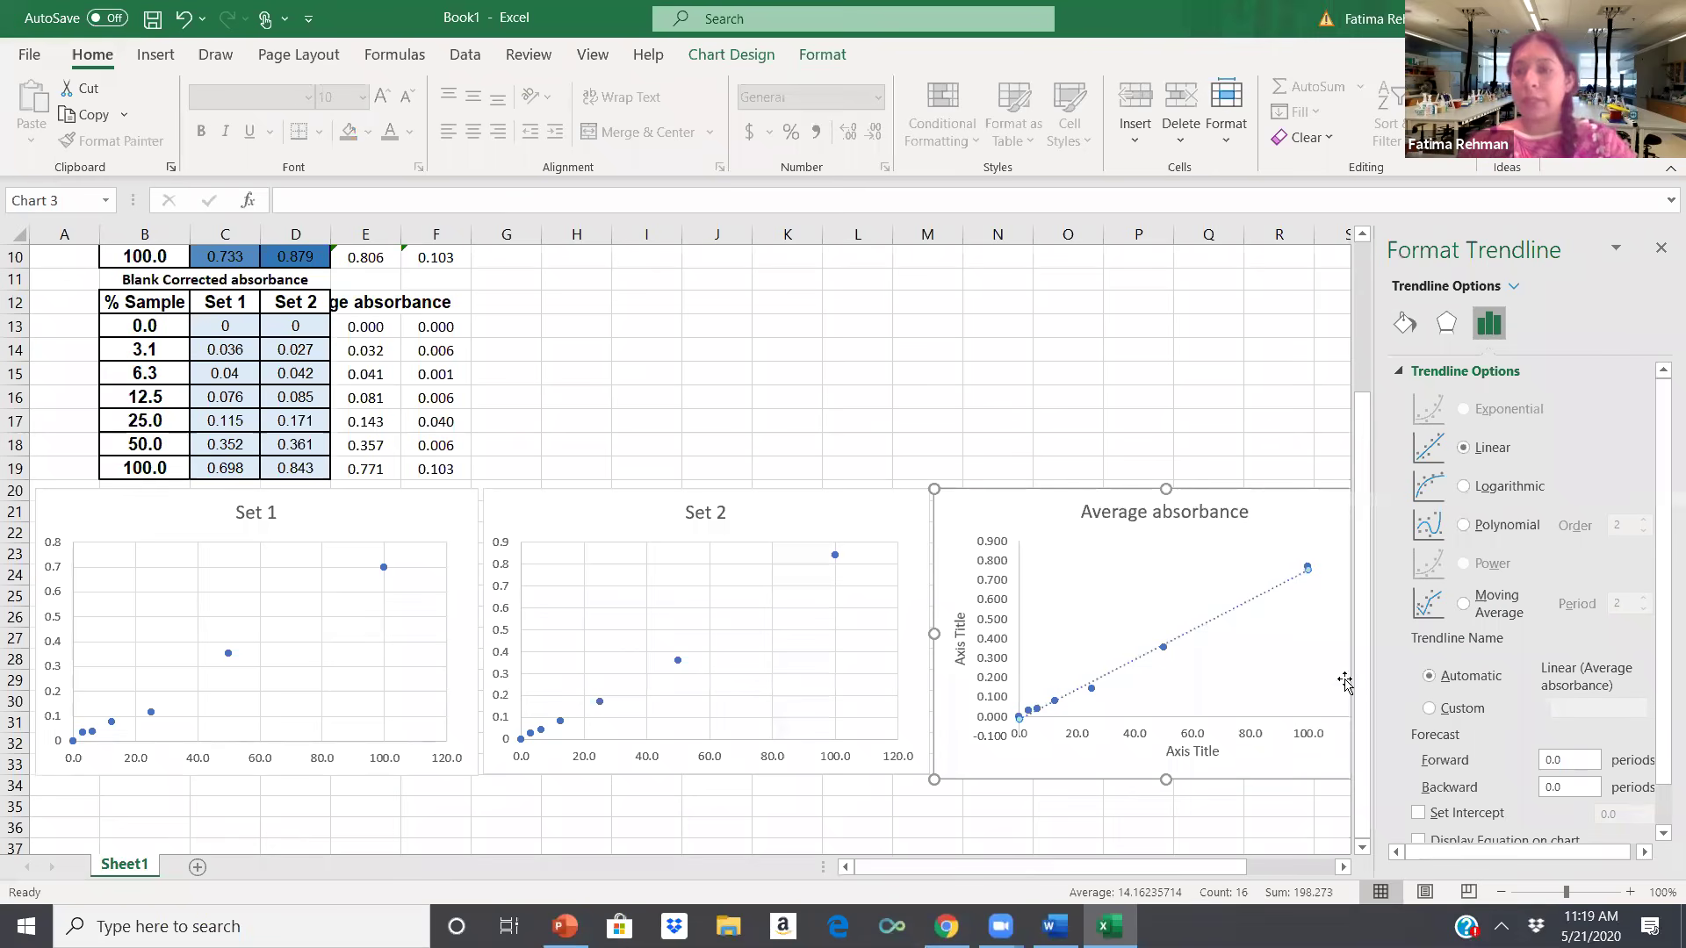
{"action": "left_click_drag", "start_coordinate": [1662, 447], "coordinate": [1662, 493]}
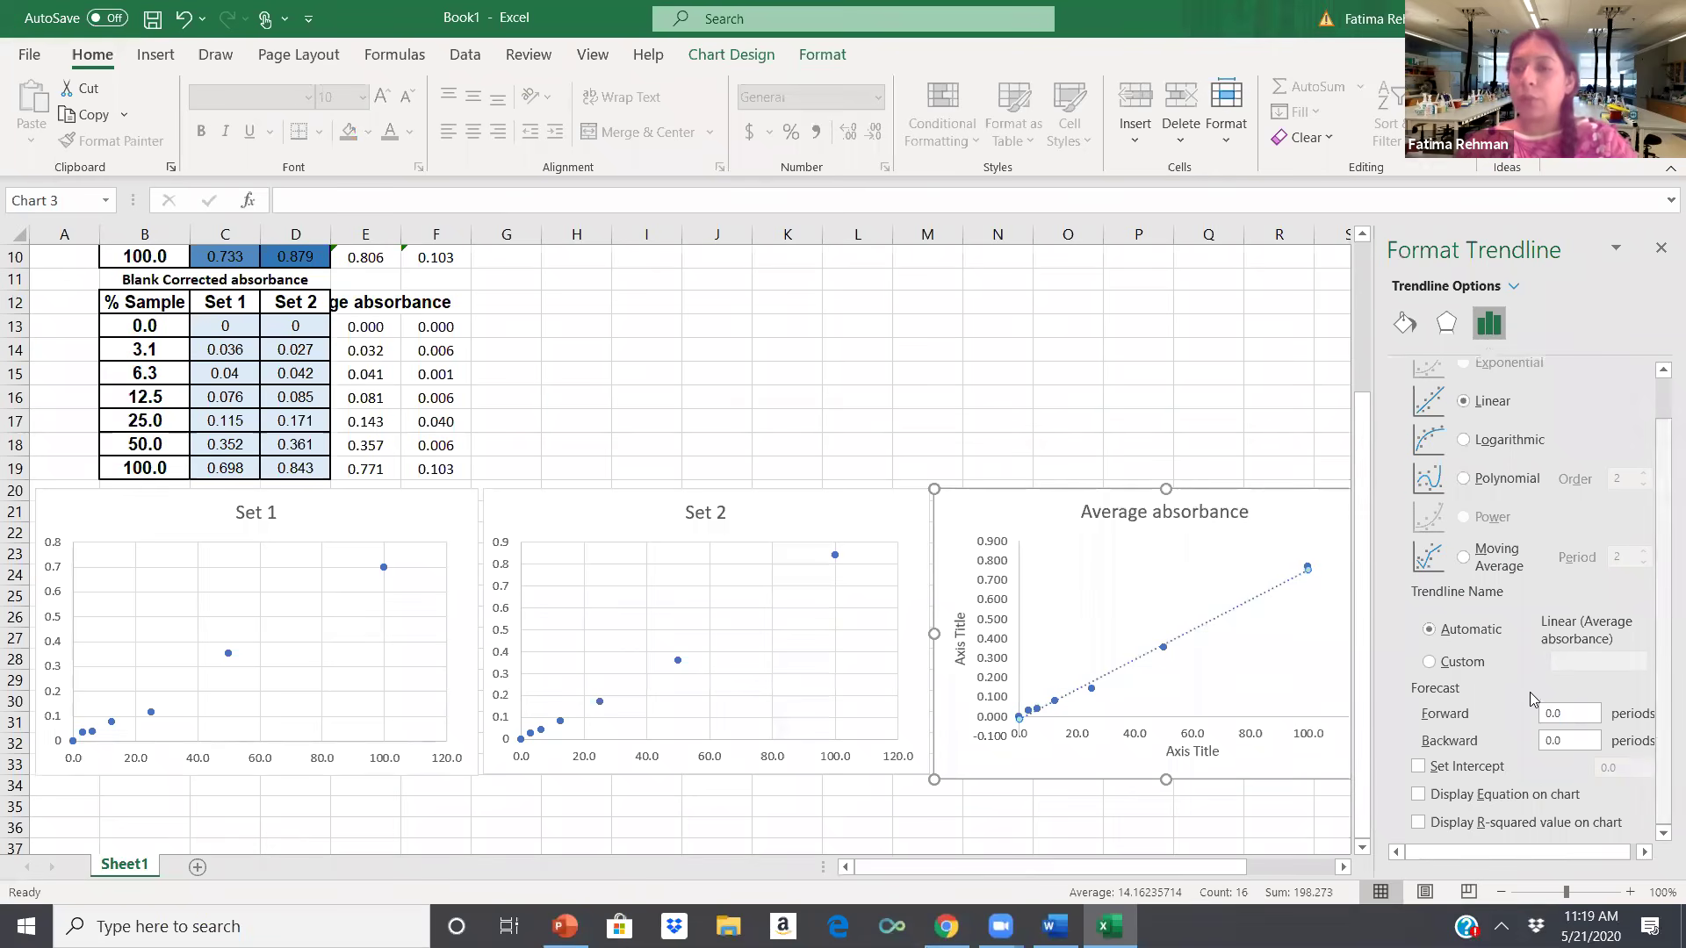
{"action": "left_click", "coordinate": [1419, 795]}
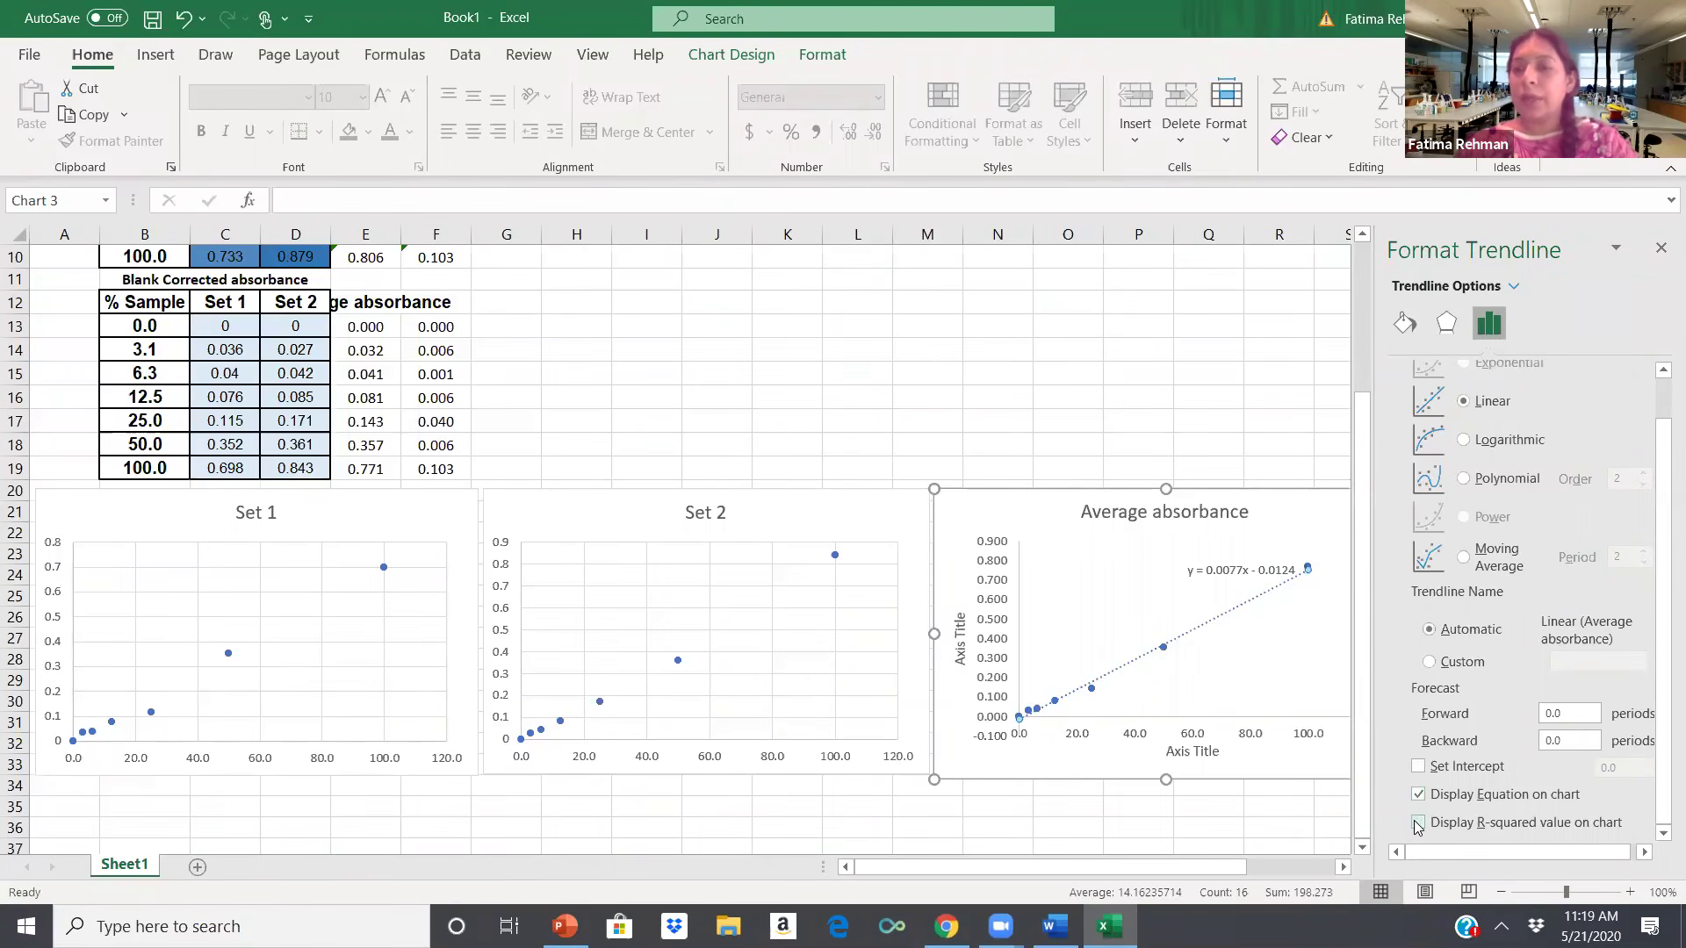
{"action": "left_click", "coordinate": [1417, 822]}
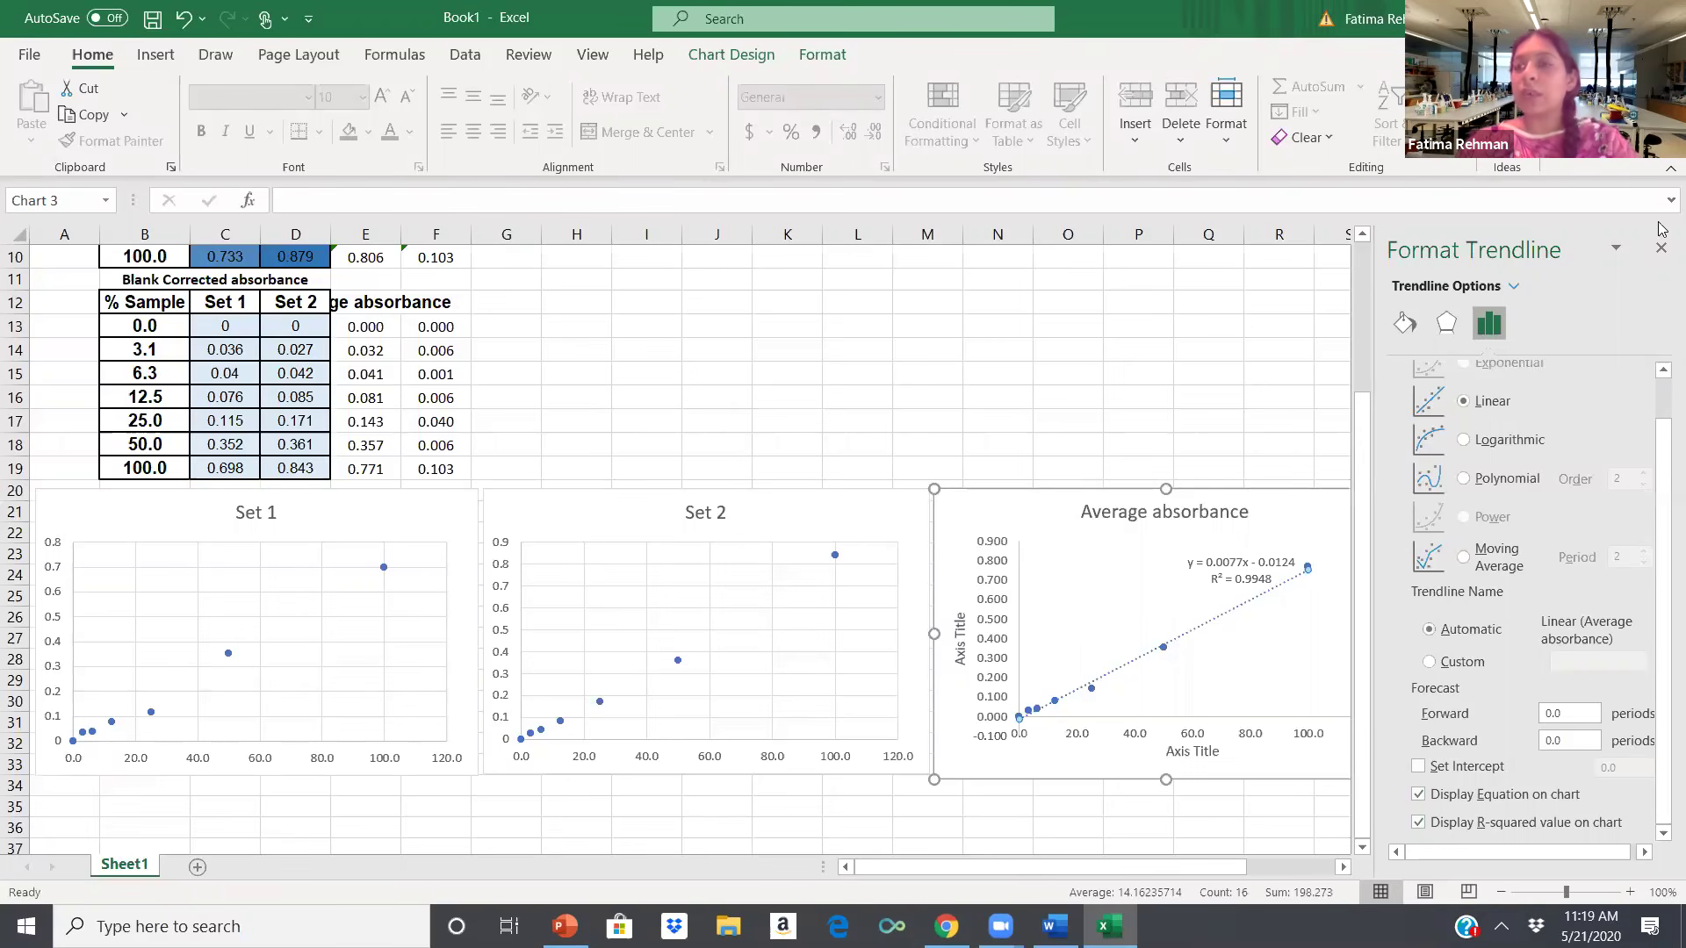
{"action": "left_click", "coordinate": [1660, 248]}
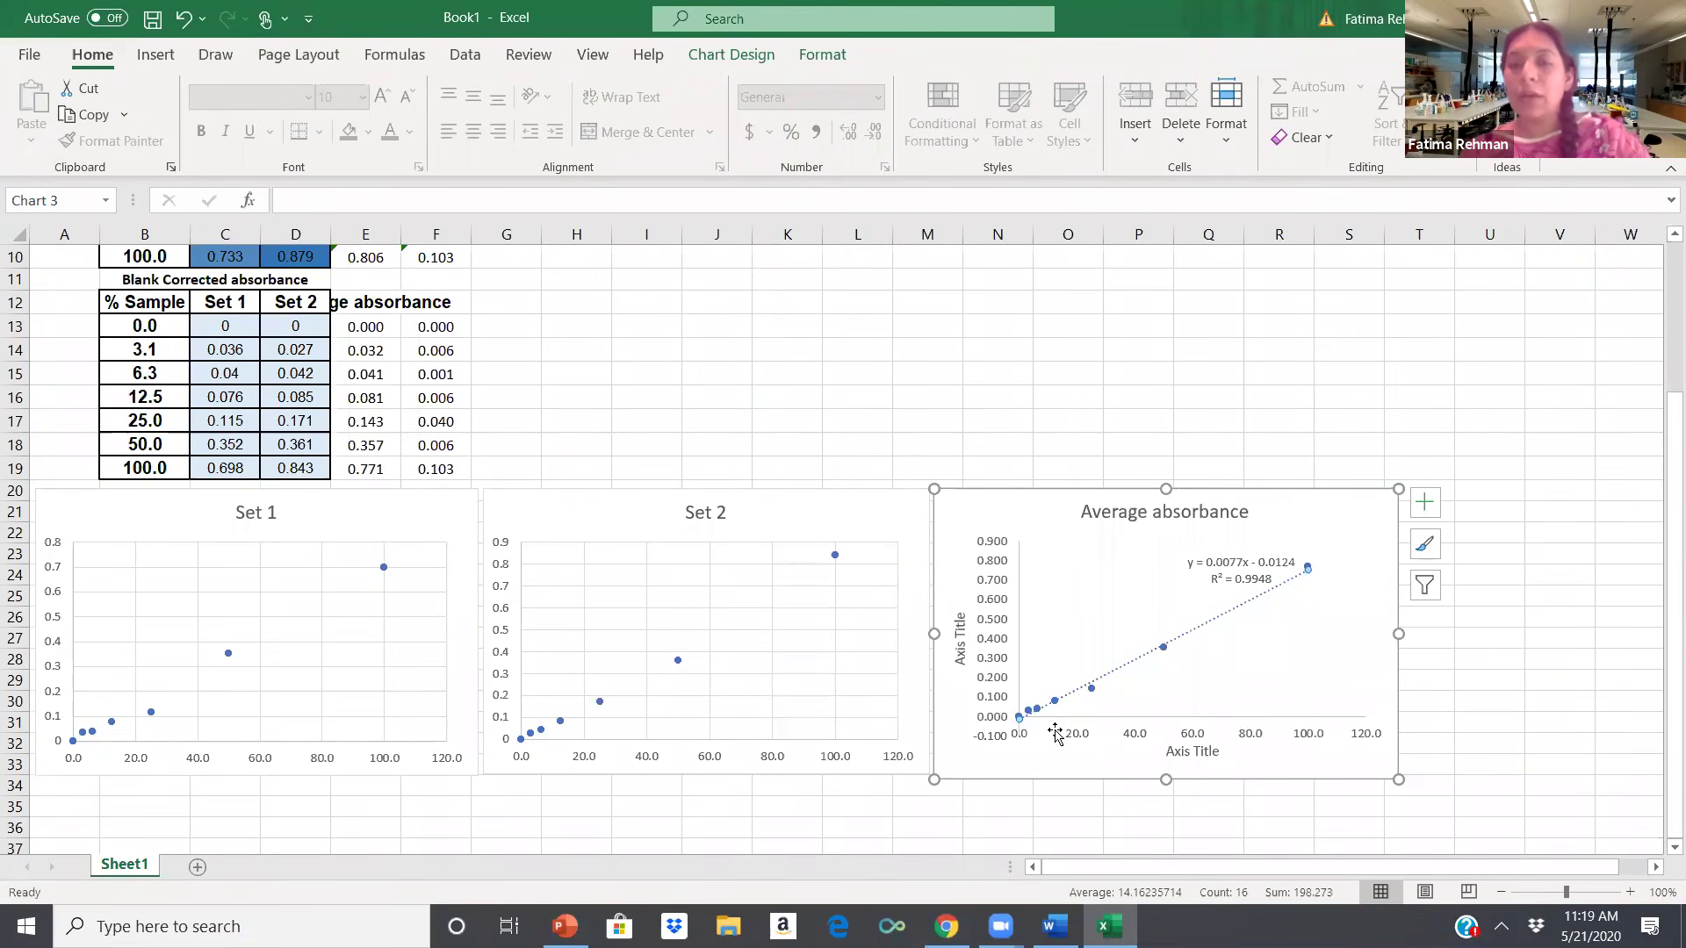
Set the Average absorbance chart's vertical axis to minimum 0, maximum 1 and major unit 0.2.
{"action": "left_click", "coordinate": [999, 705]}
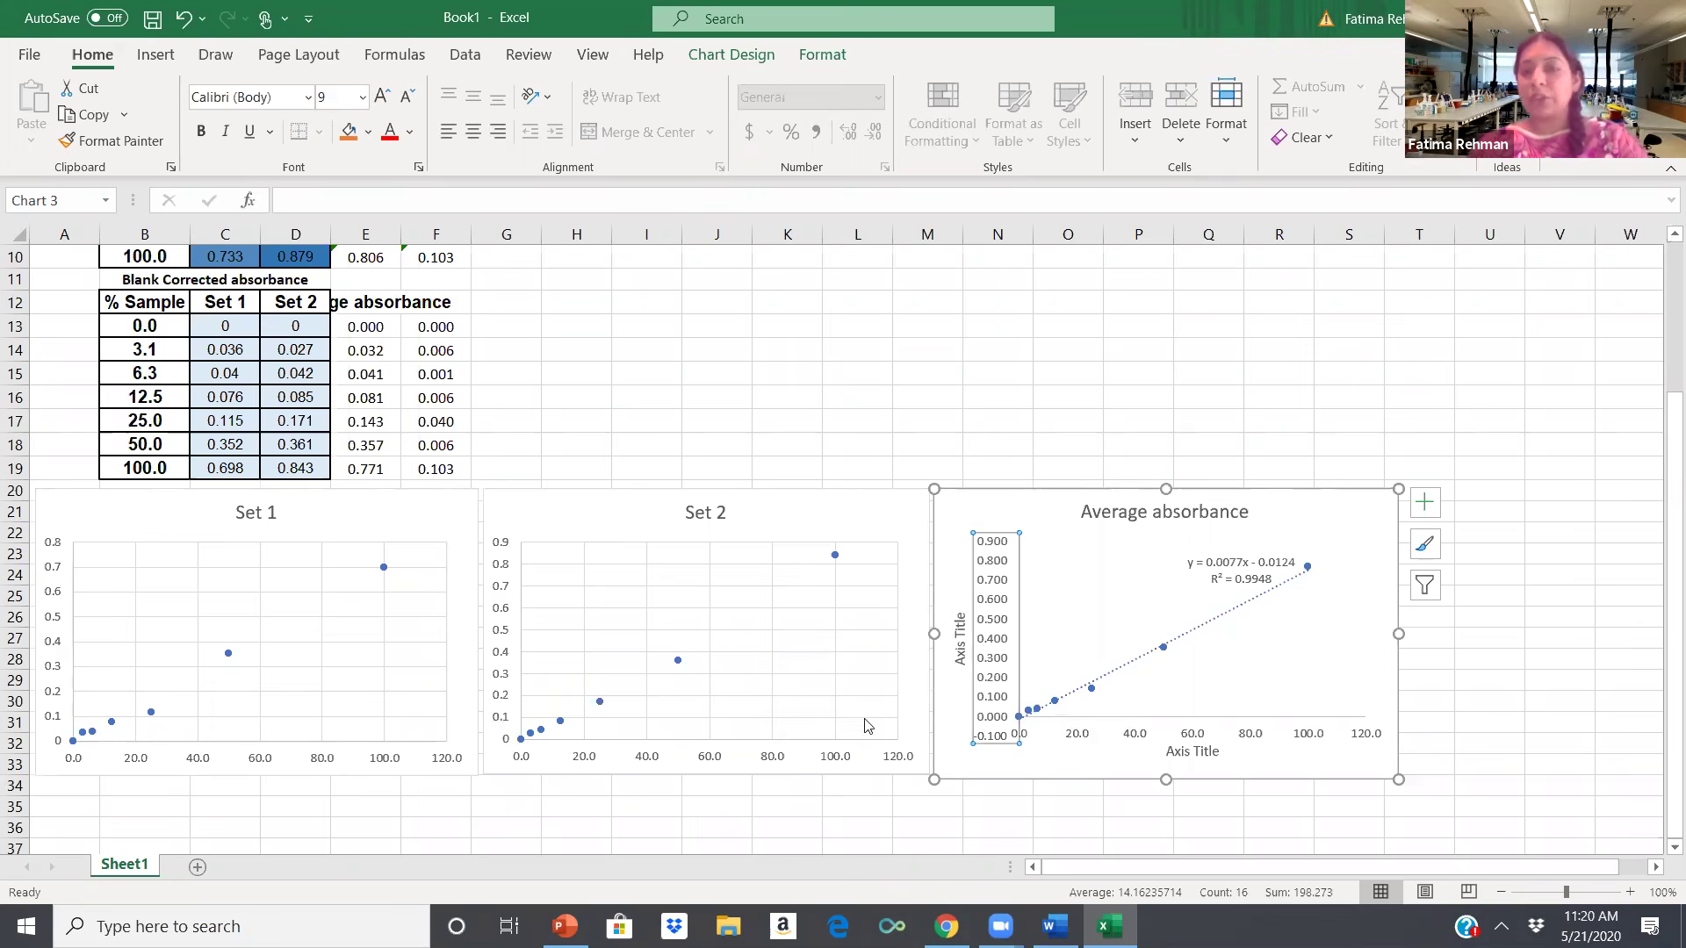
{"action": "right_click", "coordinate": [999, 703]}
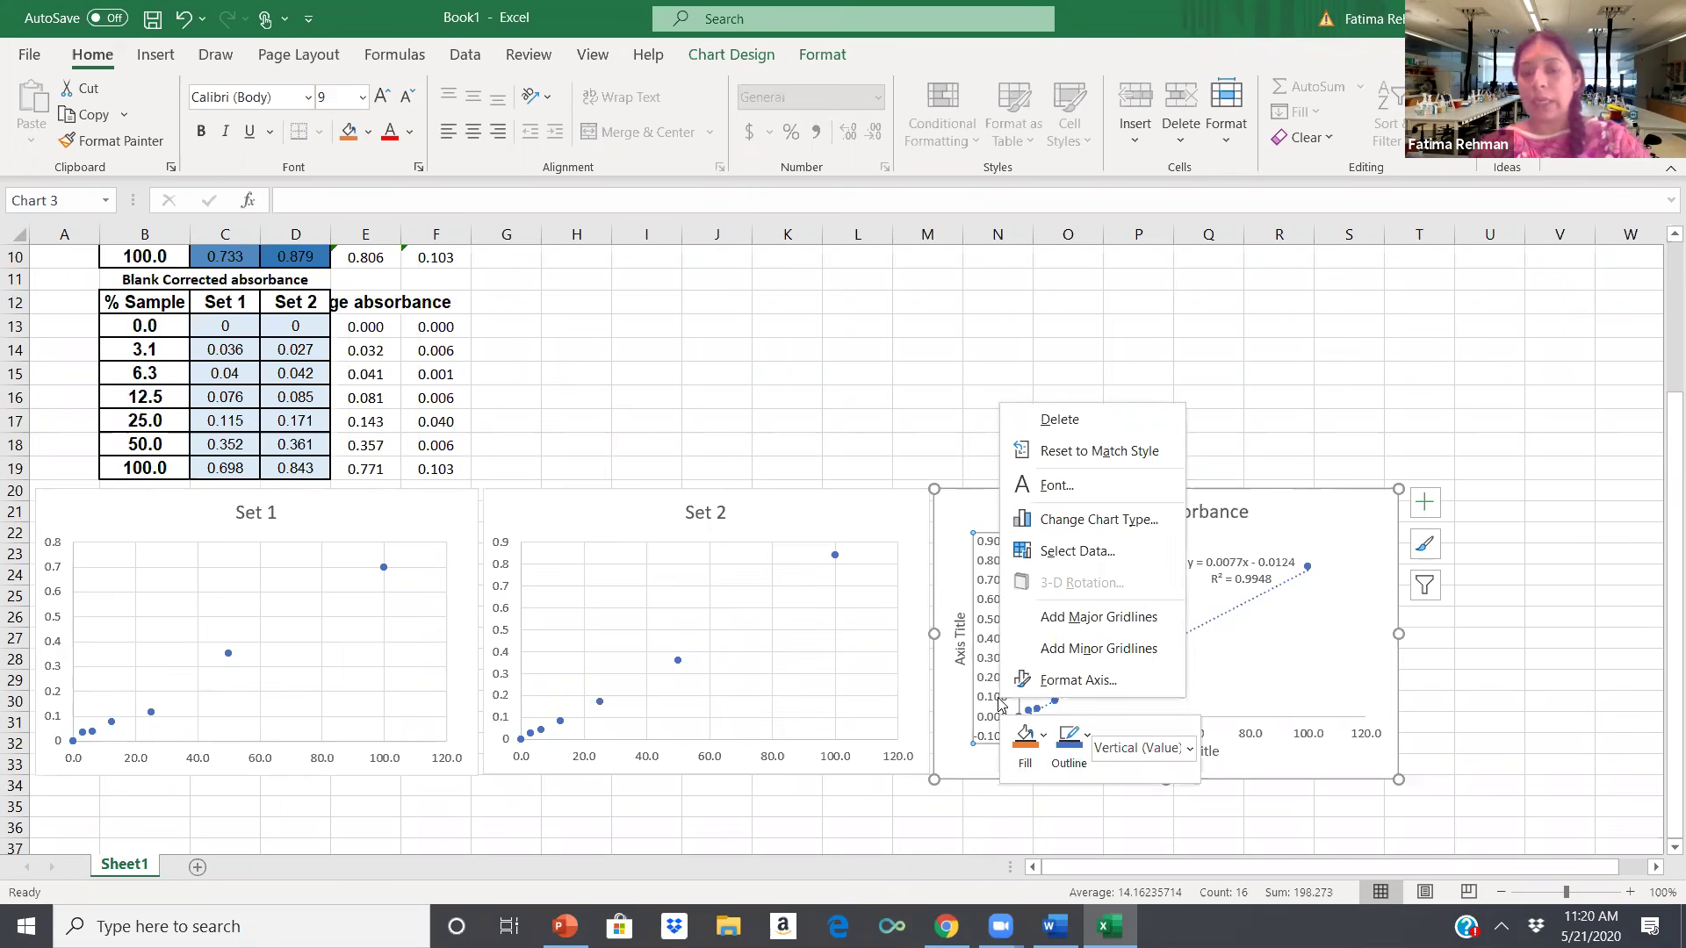
{"action": "left_click", "coordinate": [1108, 681]}
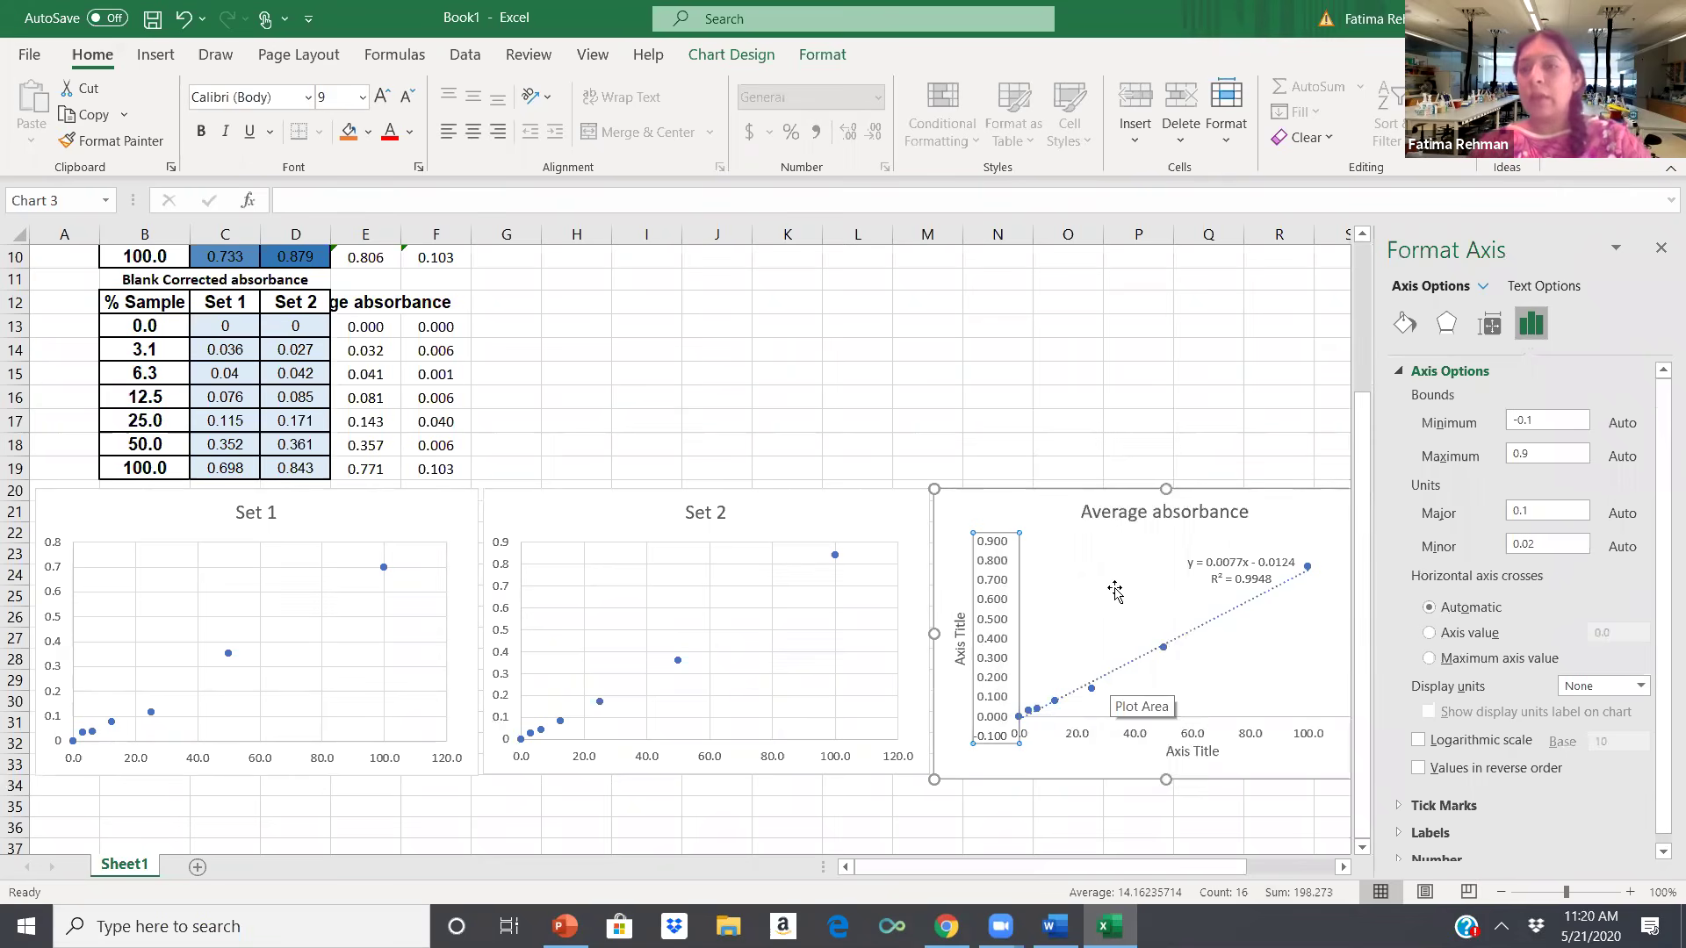
{"action": "left_click", "coordinate": [1554, 426]}
{"action": "type", "text": "0"}
{"action": "key", "text": "Tab"}
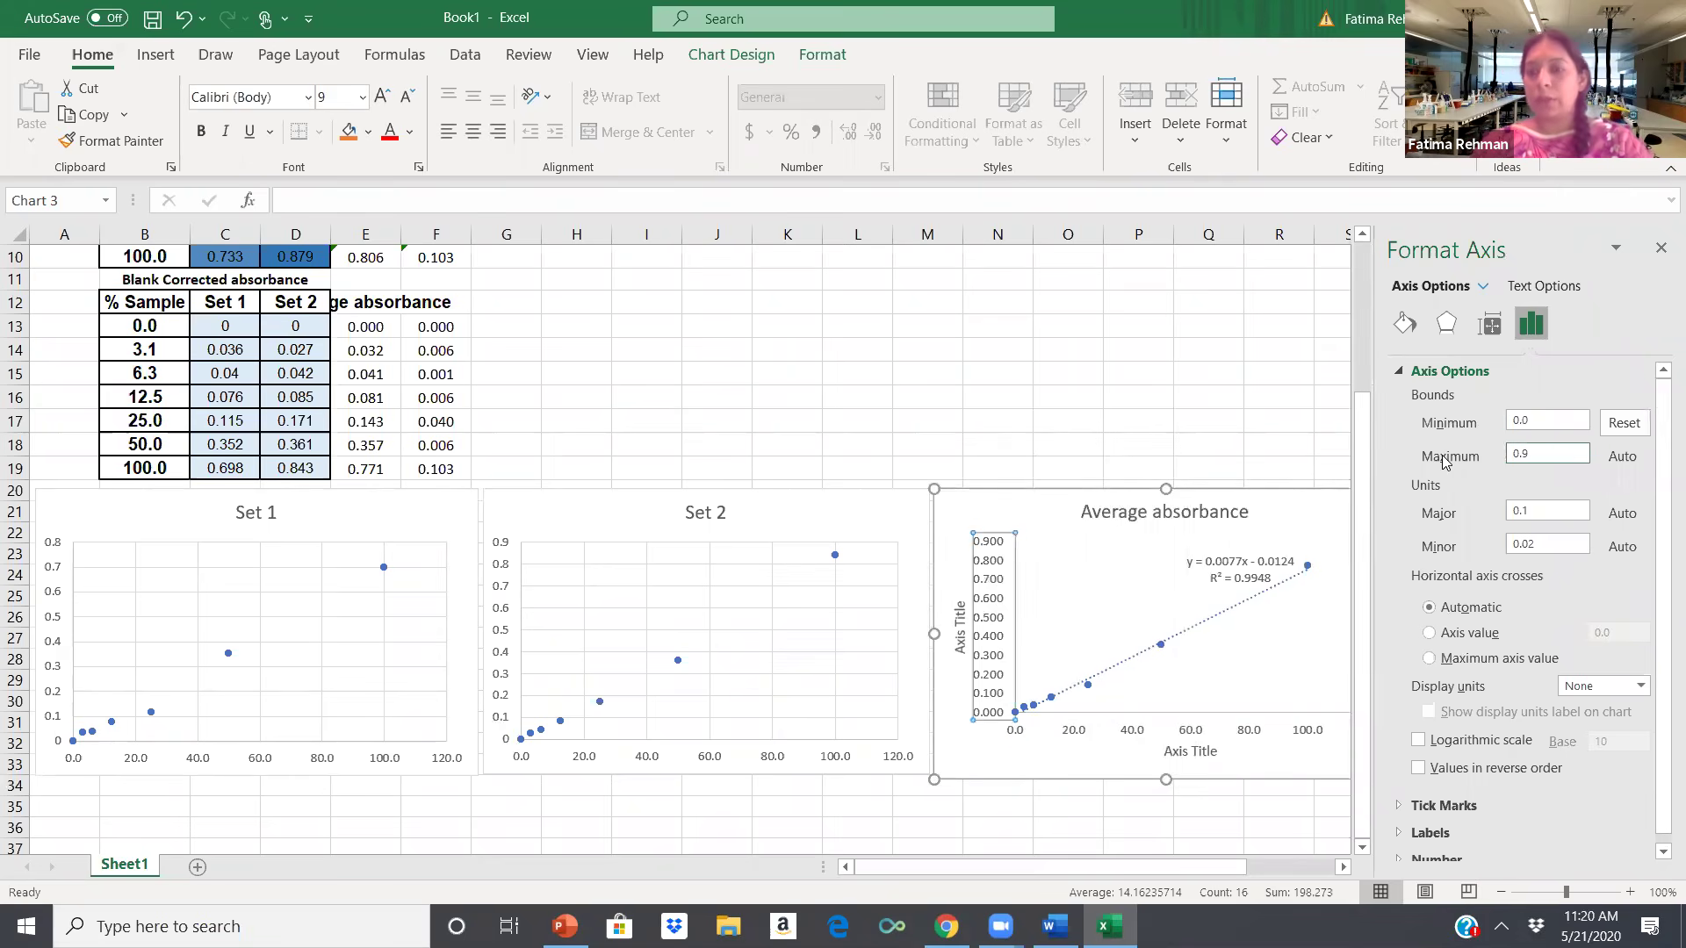
{"action": "key", "text": "BackSpace"}
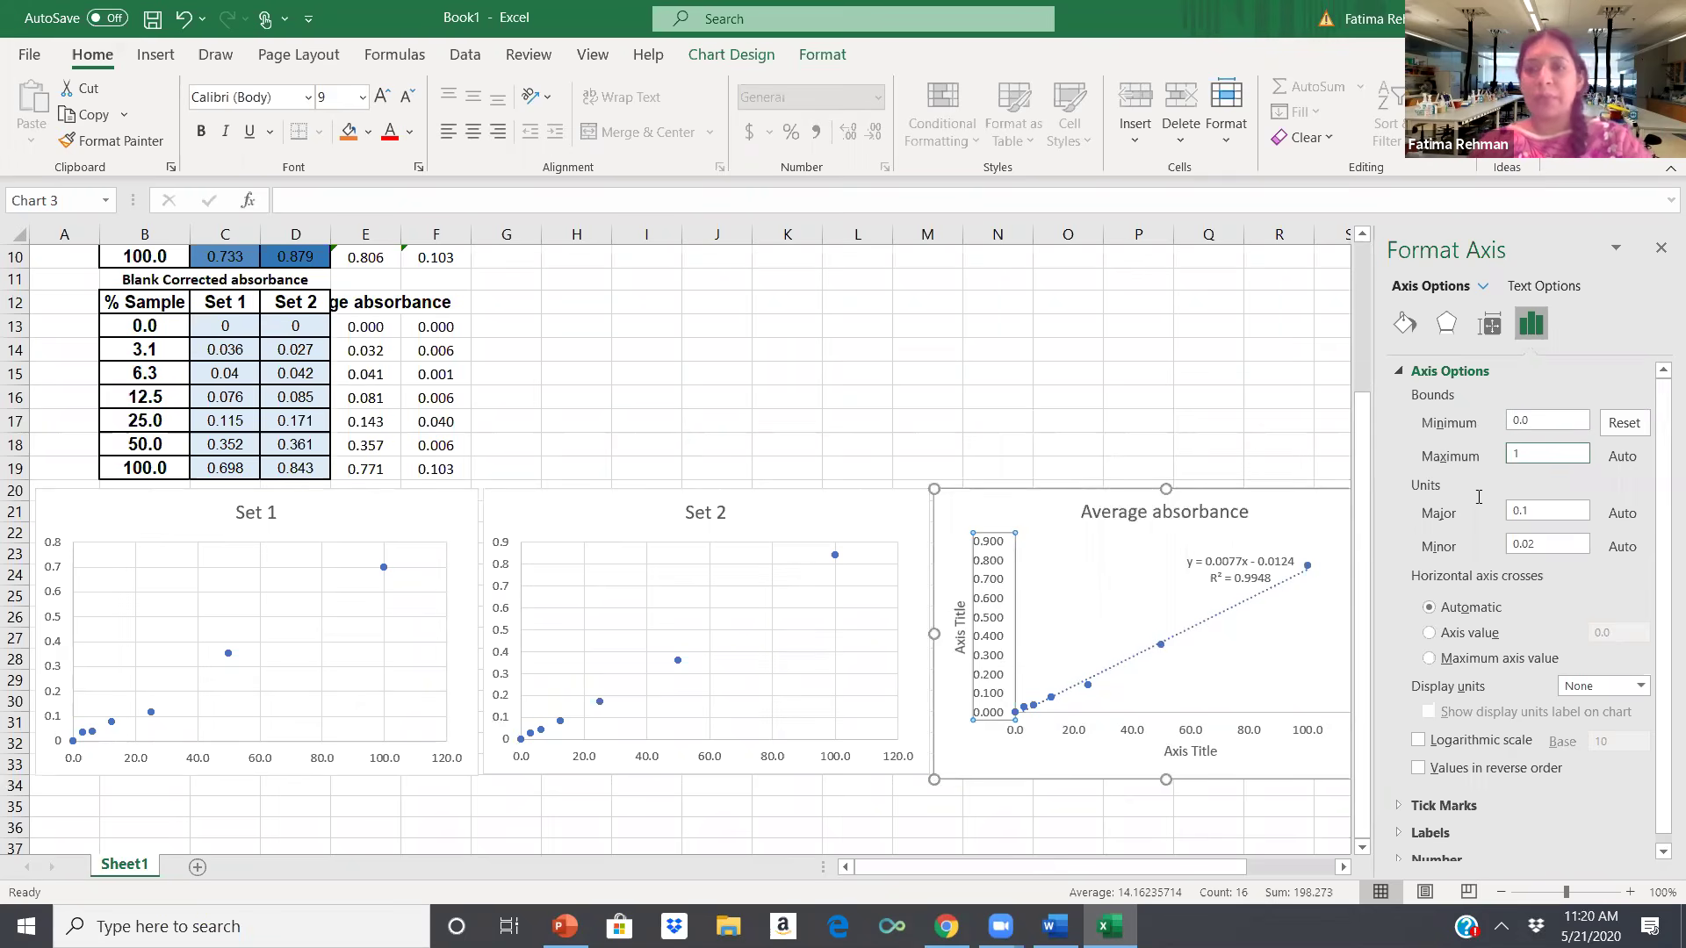
{"action": "type", "text": "1"}
{"action": "left_click", "coordinate": [1547, 512]}
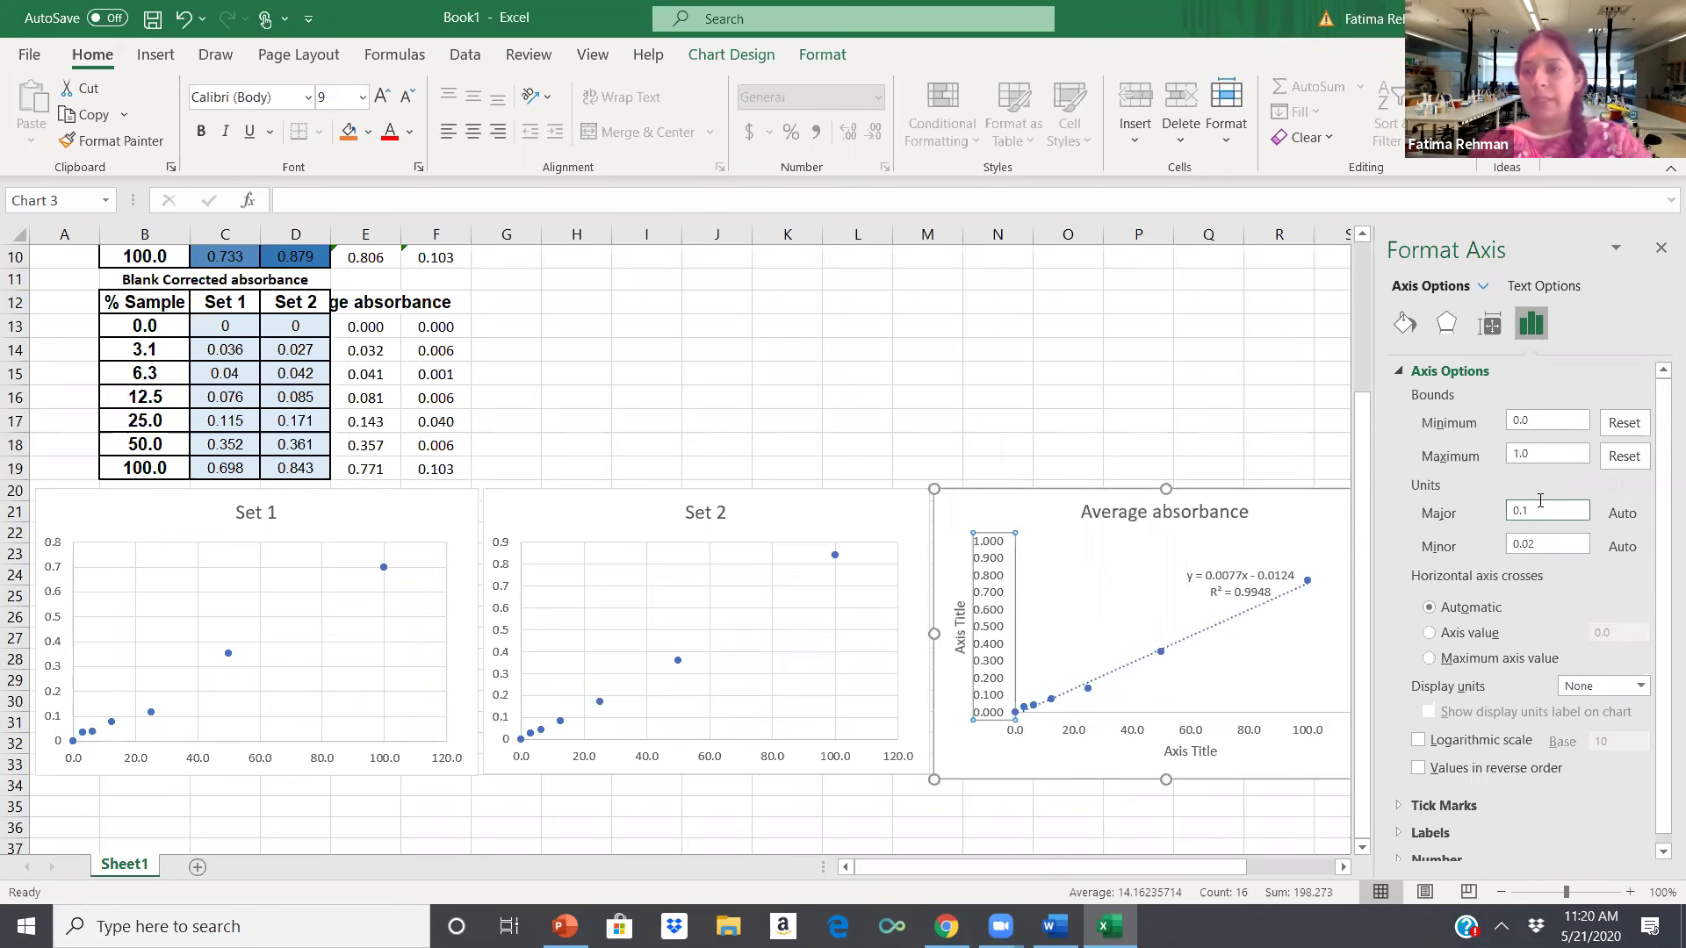
{"action": "left_click_drag", "start_coordinate": [1530, 512], "coordinate": [1495, 518]}
{"action": "type", "text": ".2"}
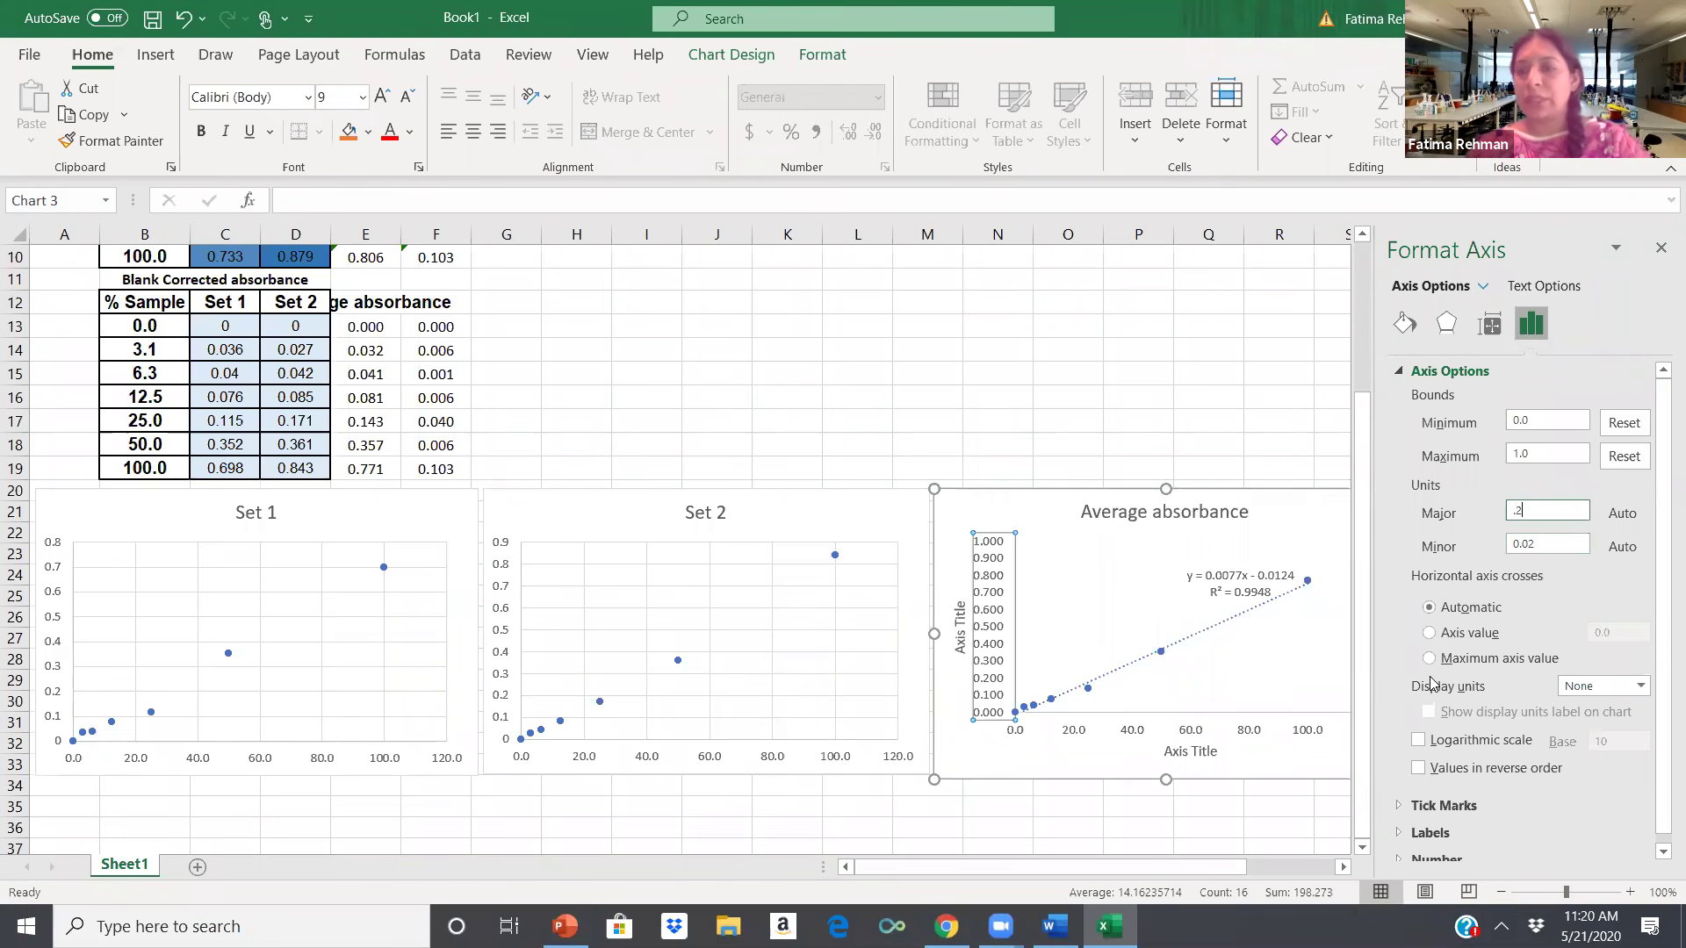
Format the vertical axis numbers of the Average absorbance chart with 1 decimal place.
{"action": "scroll", "coordinate": [1663, 715], "scroll_direction": "down", "scroll_amount": 1}
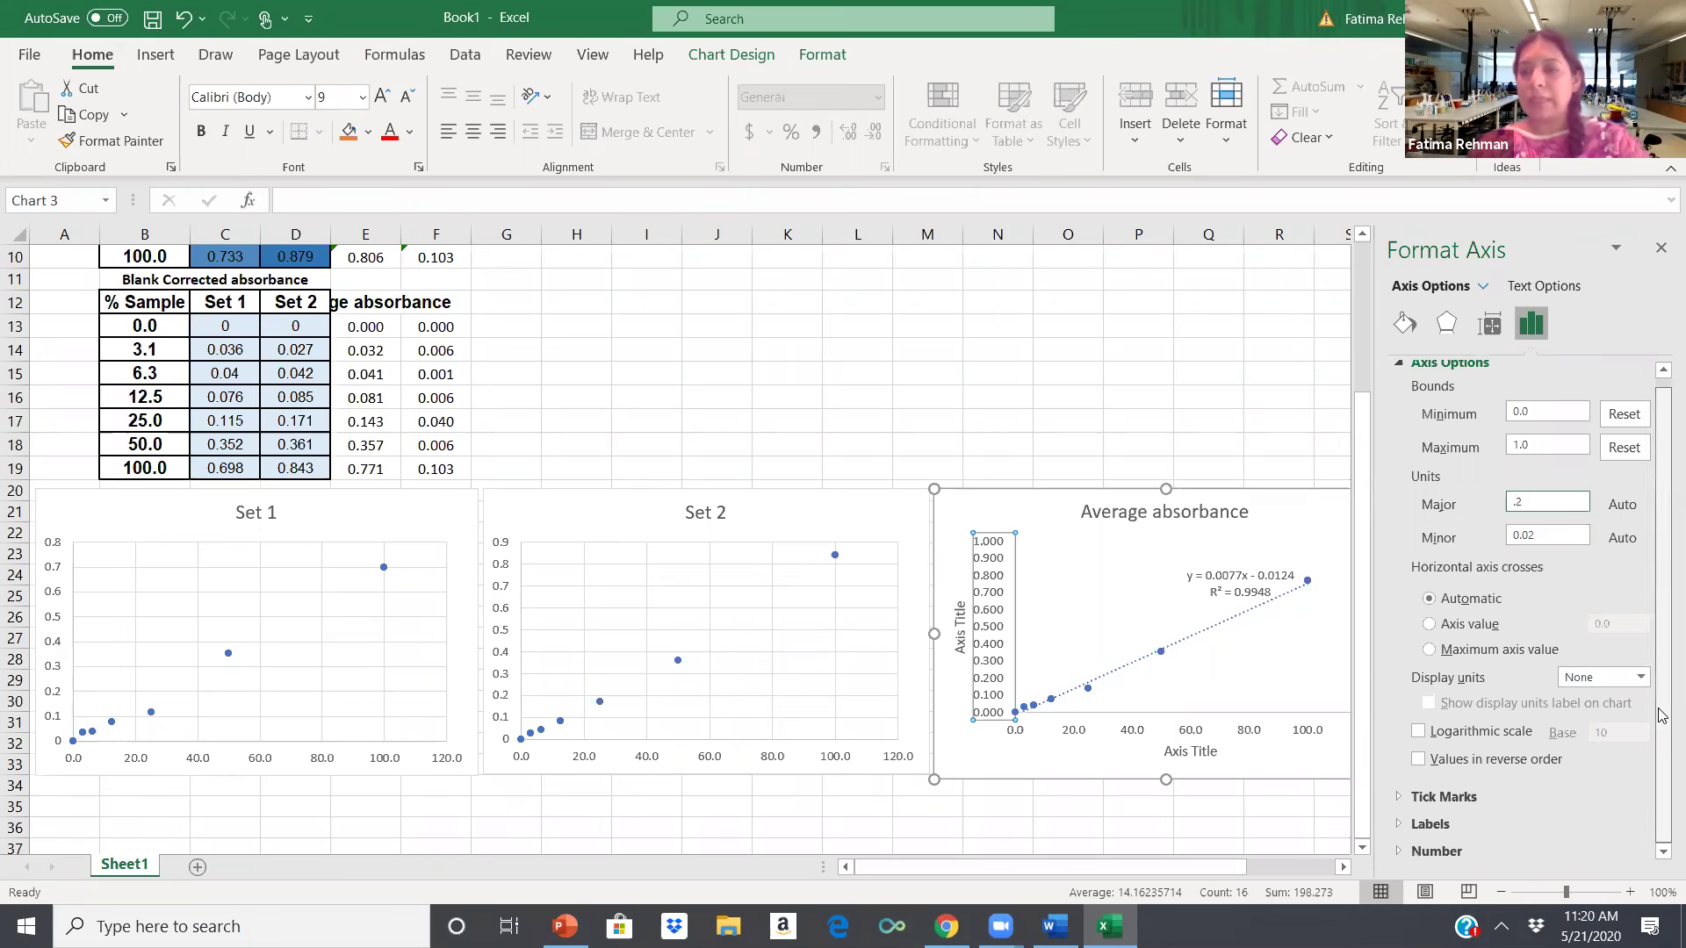
{"action": "left_click", "coordinate": [1402, 857]}
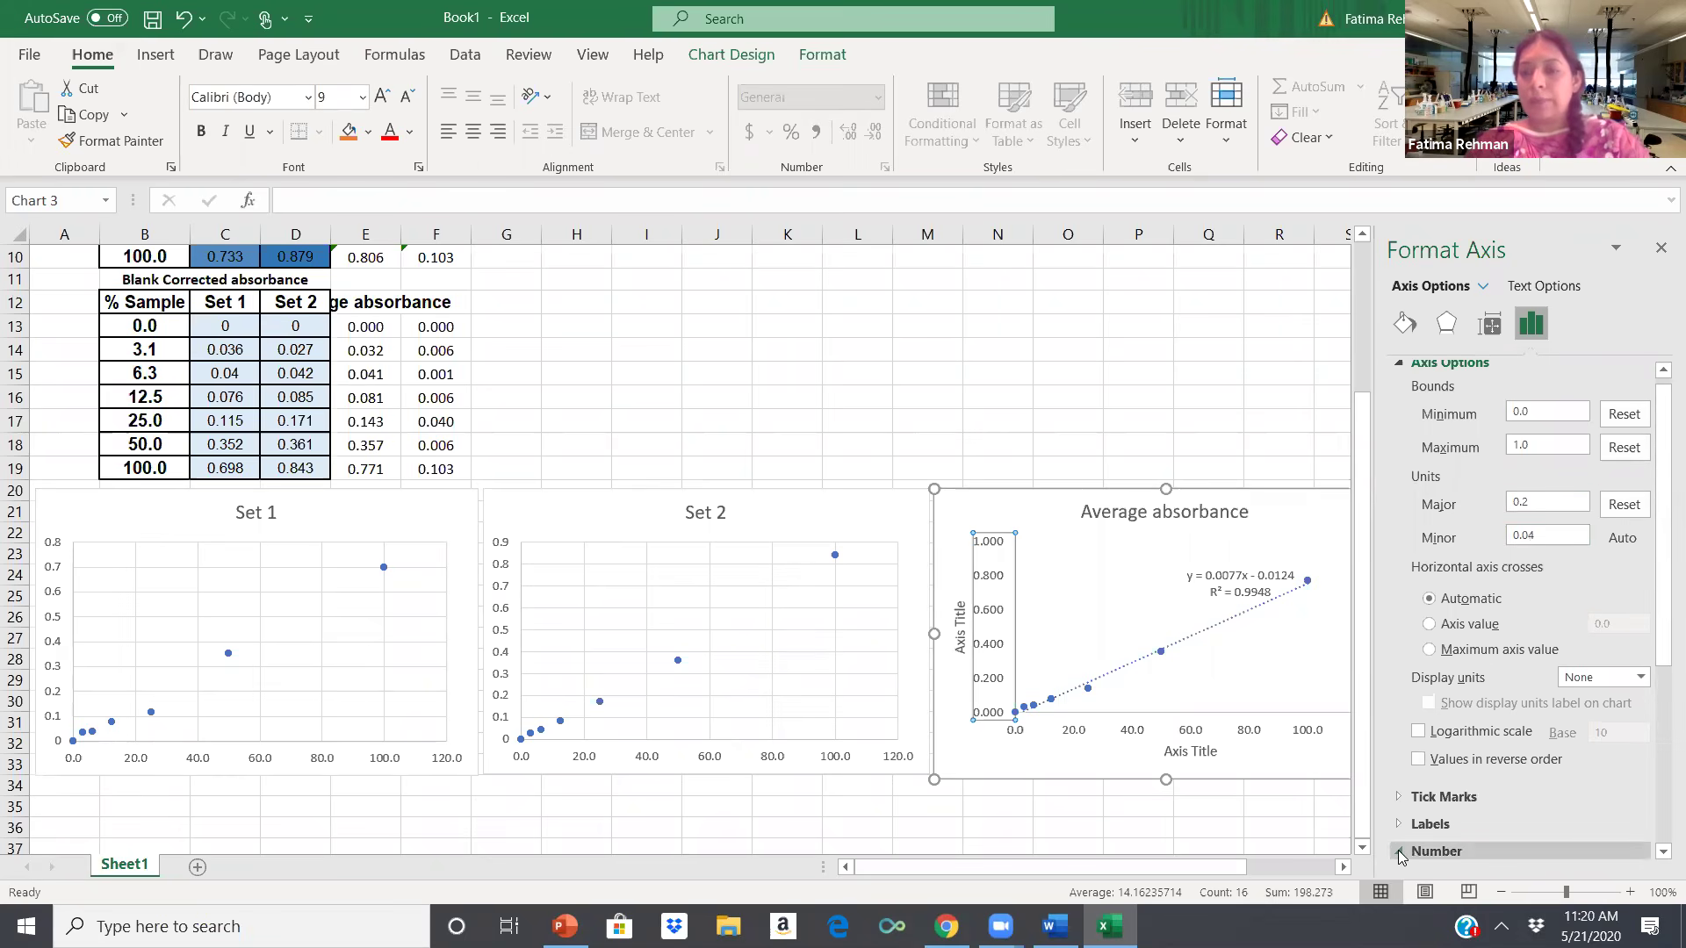
{"action": "left_click", "coordinate": [1662, 852]}
{"action": "left_click", "coordinate": [1662, 851]}
{"action": "left_click", "coordinate": [1662, 854]}
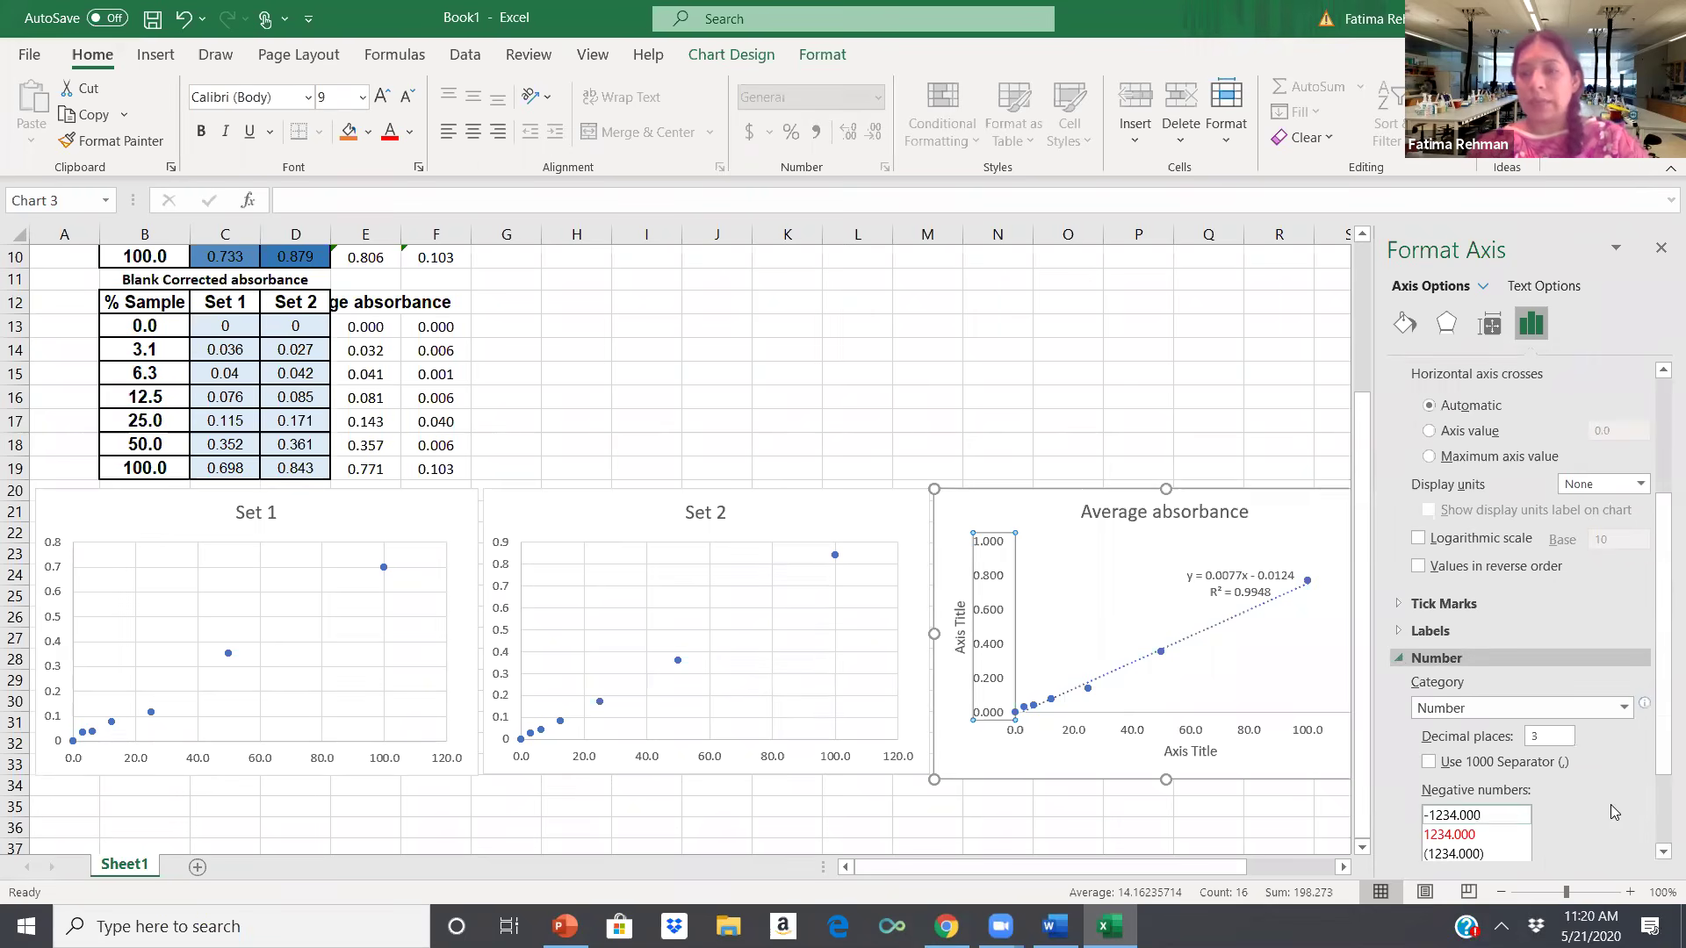
{"action": "left_click", "coordinate": [1522, 740]}
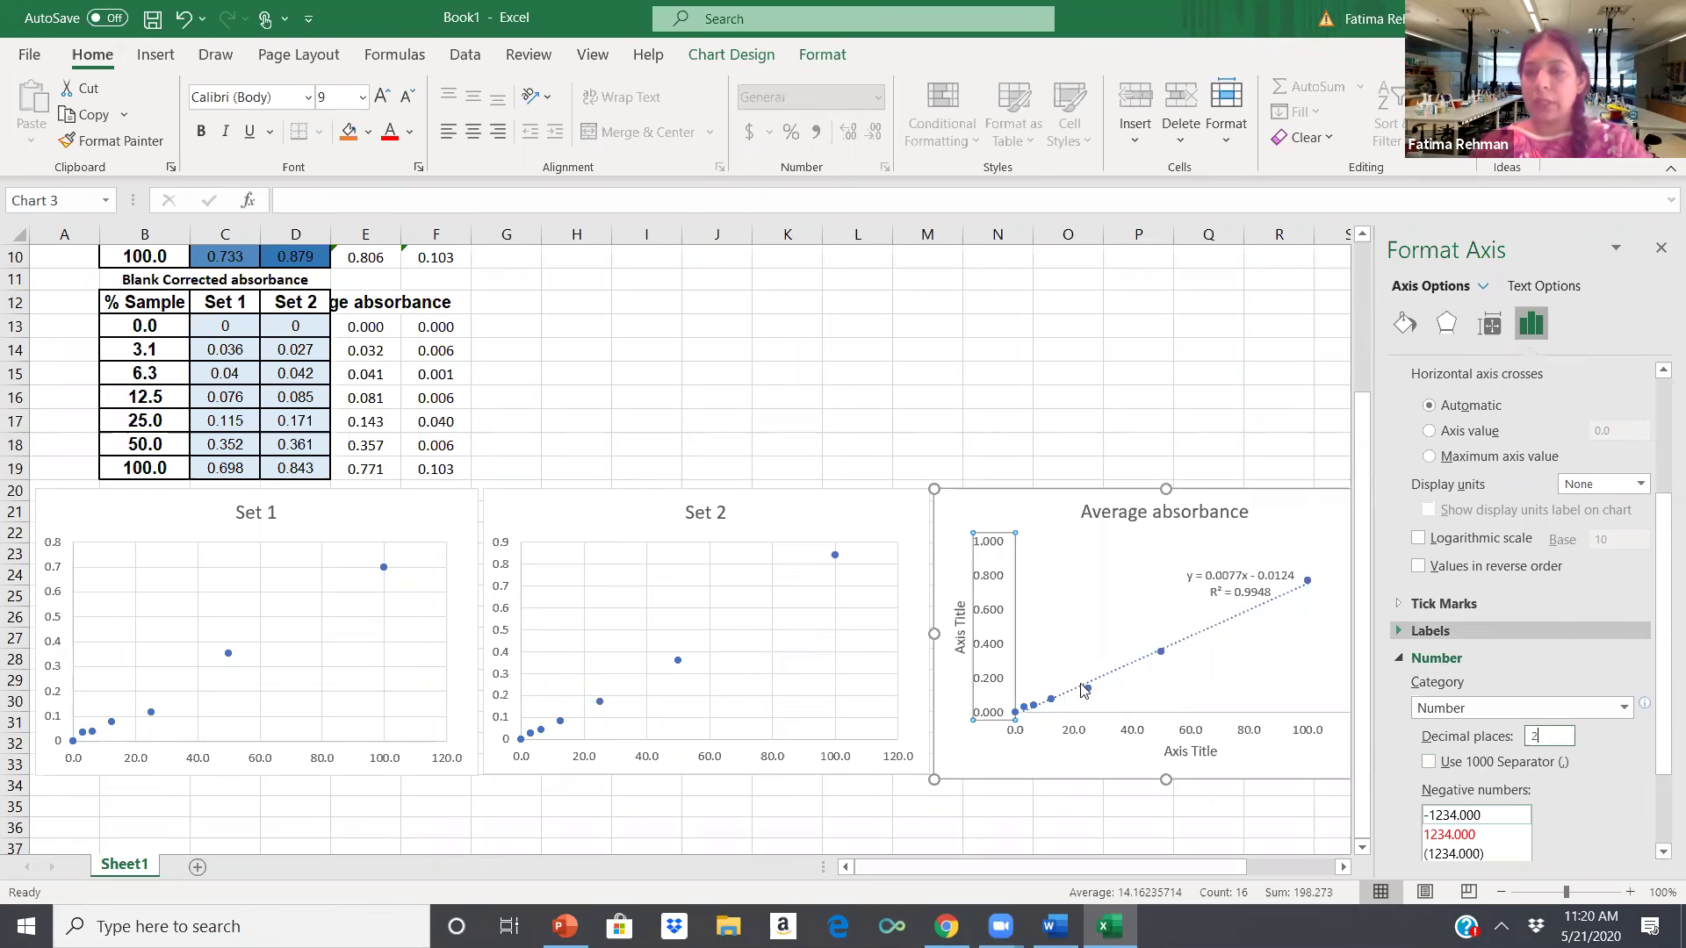
{"action": "left_click_drag", "start_coordinate": [1660, 736], "coordinate": [1662, 862]}
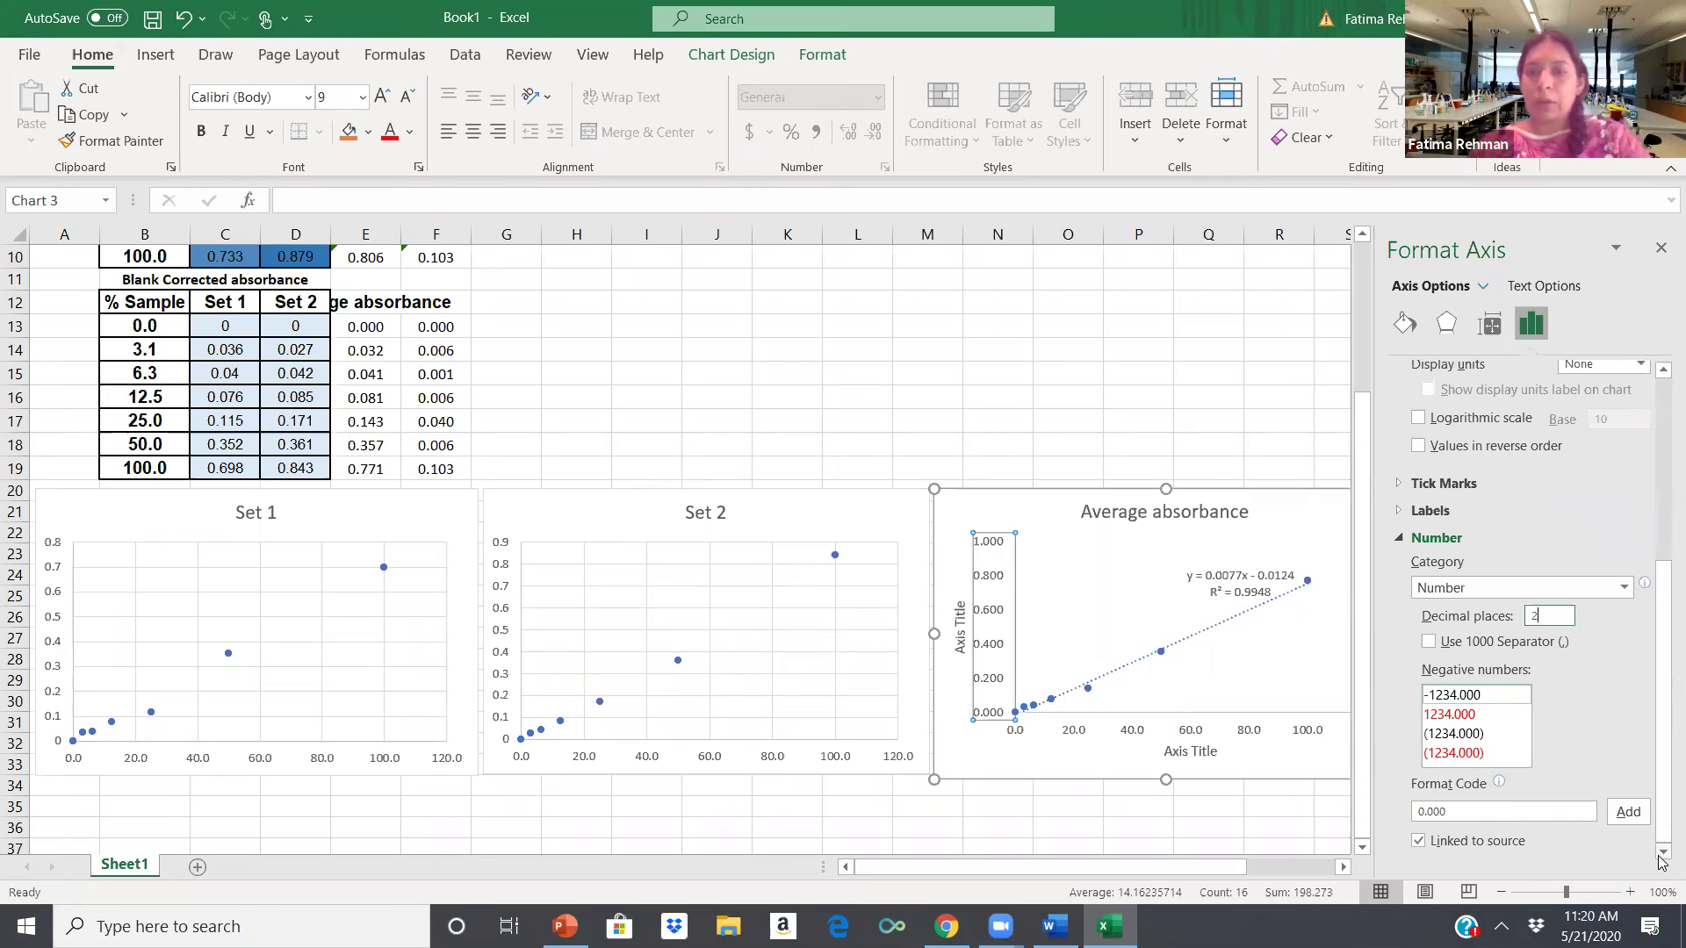
{"action": "key", "text": "BackSpace"}
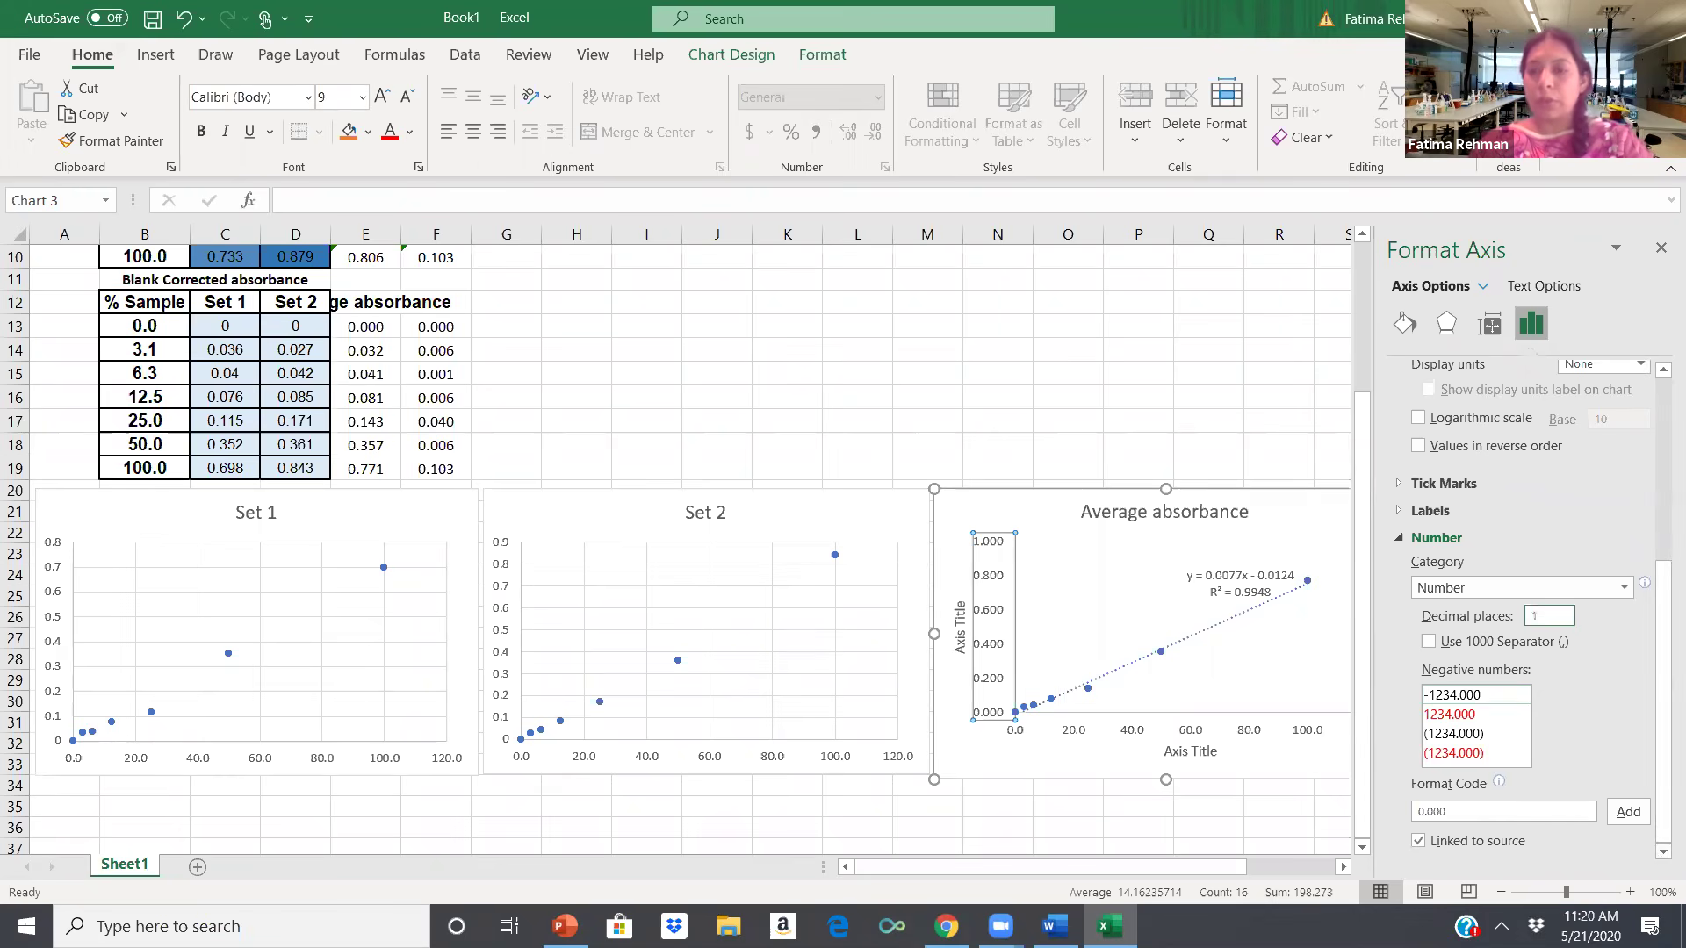
{"action": "left_click", "coordinate": [1292, 698]}
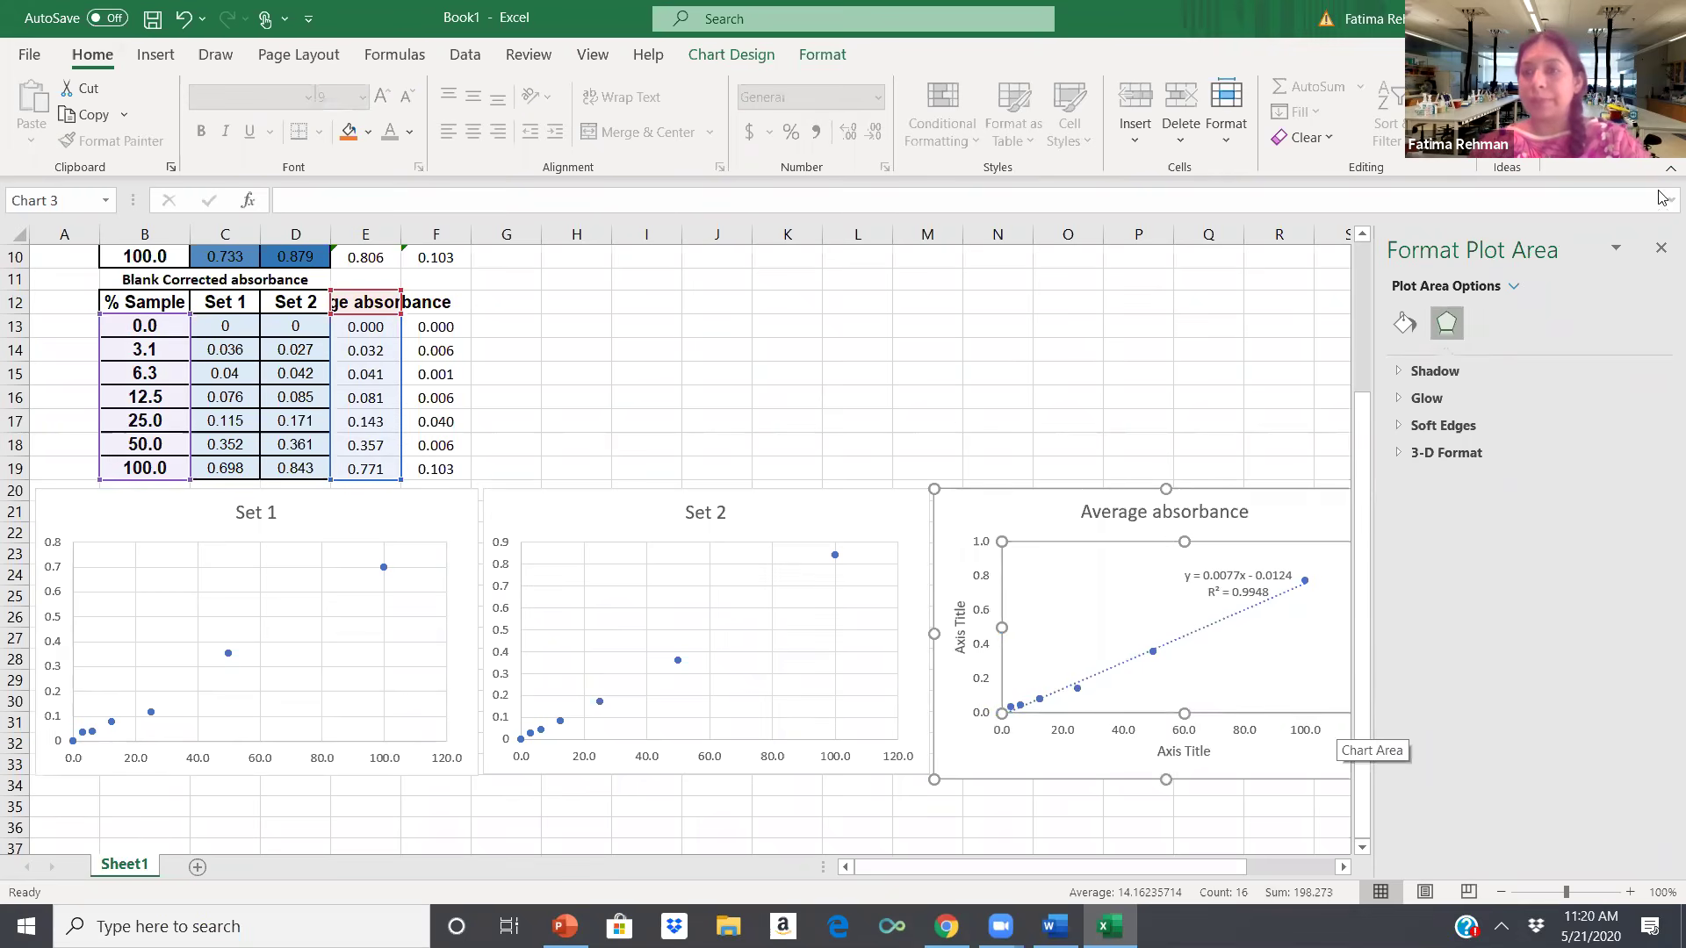
{"action": "left_click", "coordinate": [1660, 251]}
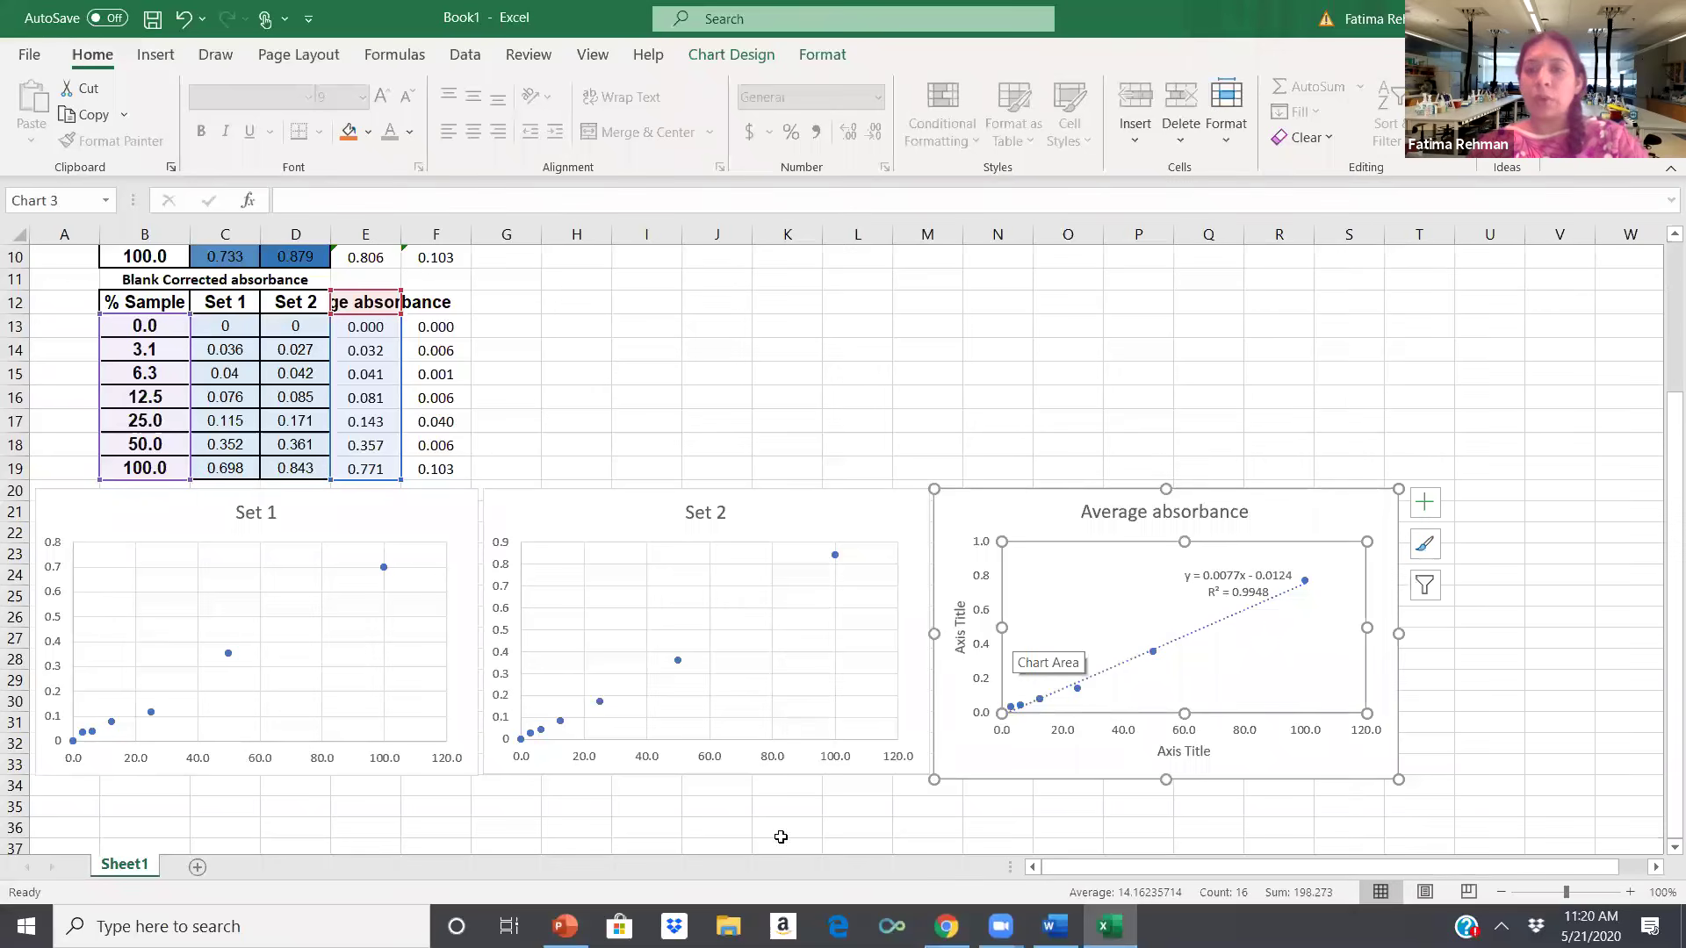
Remove the border line around the Average absorbance chart area.
{"action": "left_click", "coordinate": [1258, 771]}
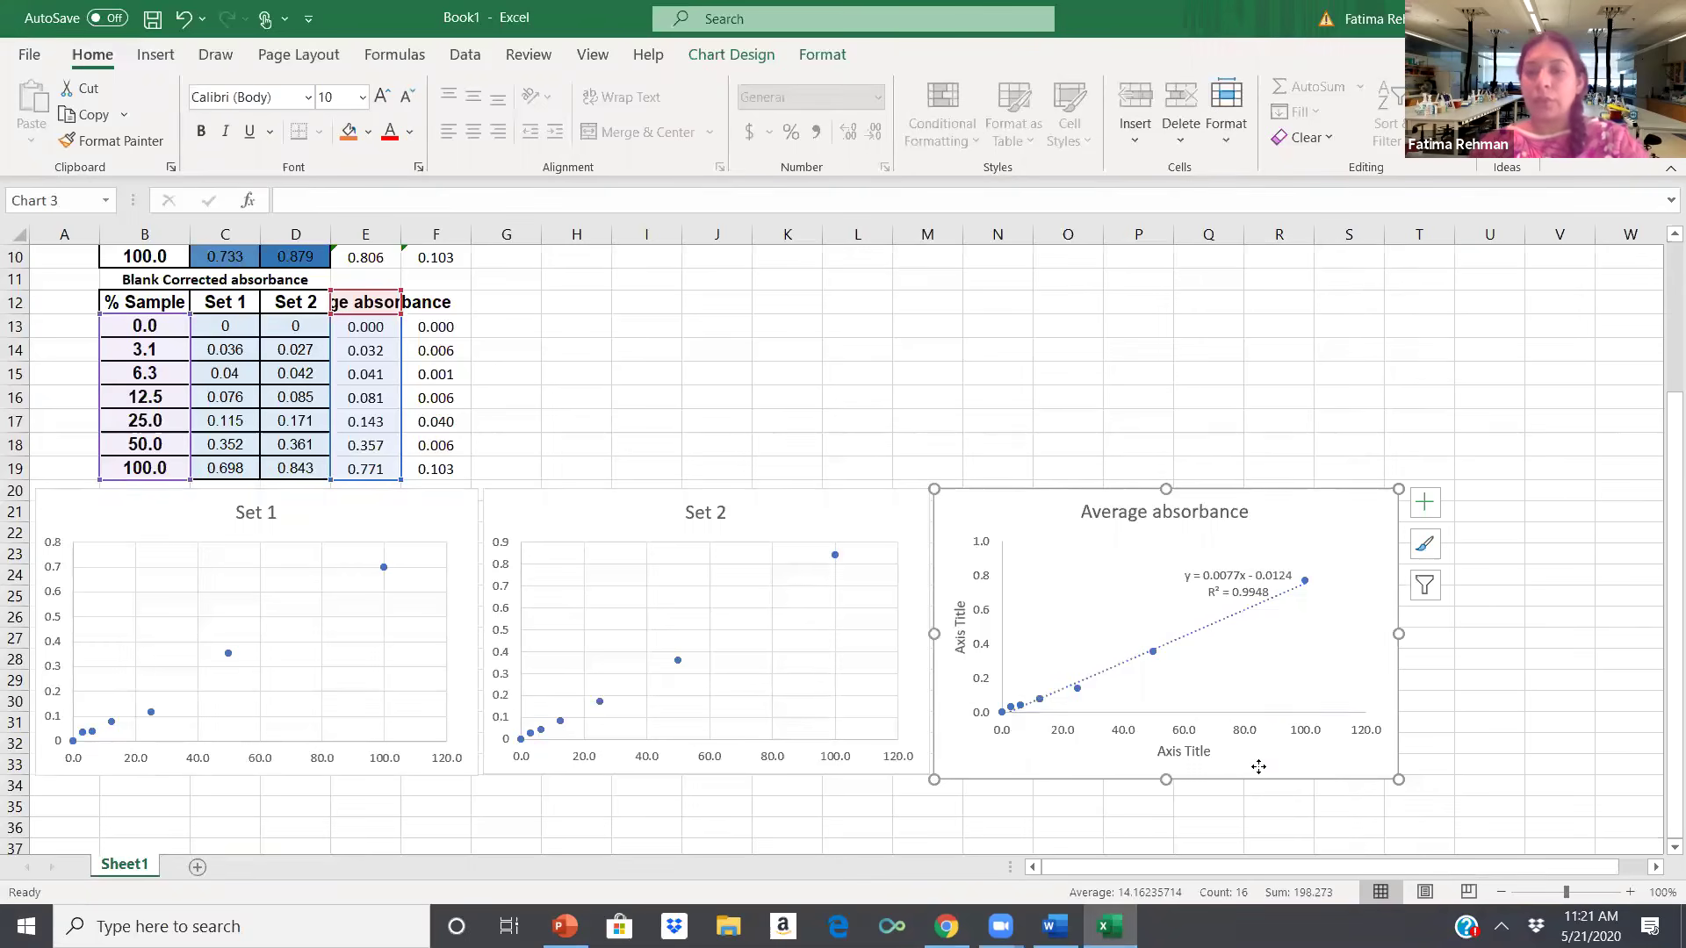
{"action": "right_click", "coordinate": [1259, 769]}
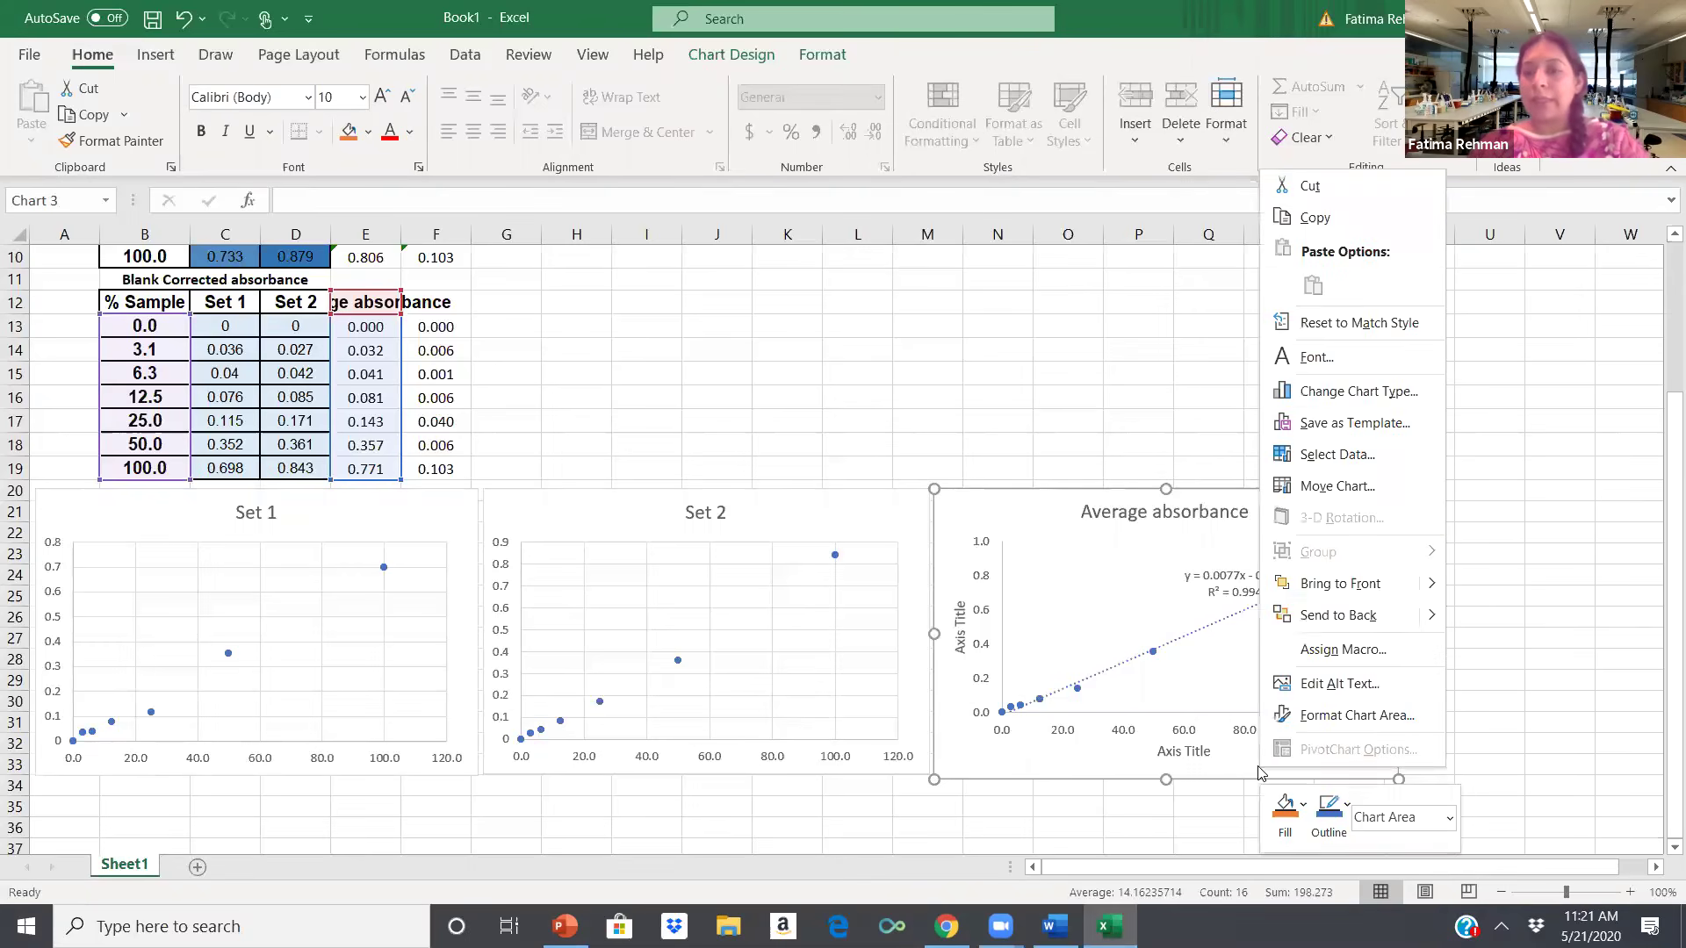
{"action": "left_click", "coordinate": [1314, 715]}
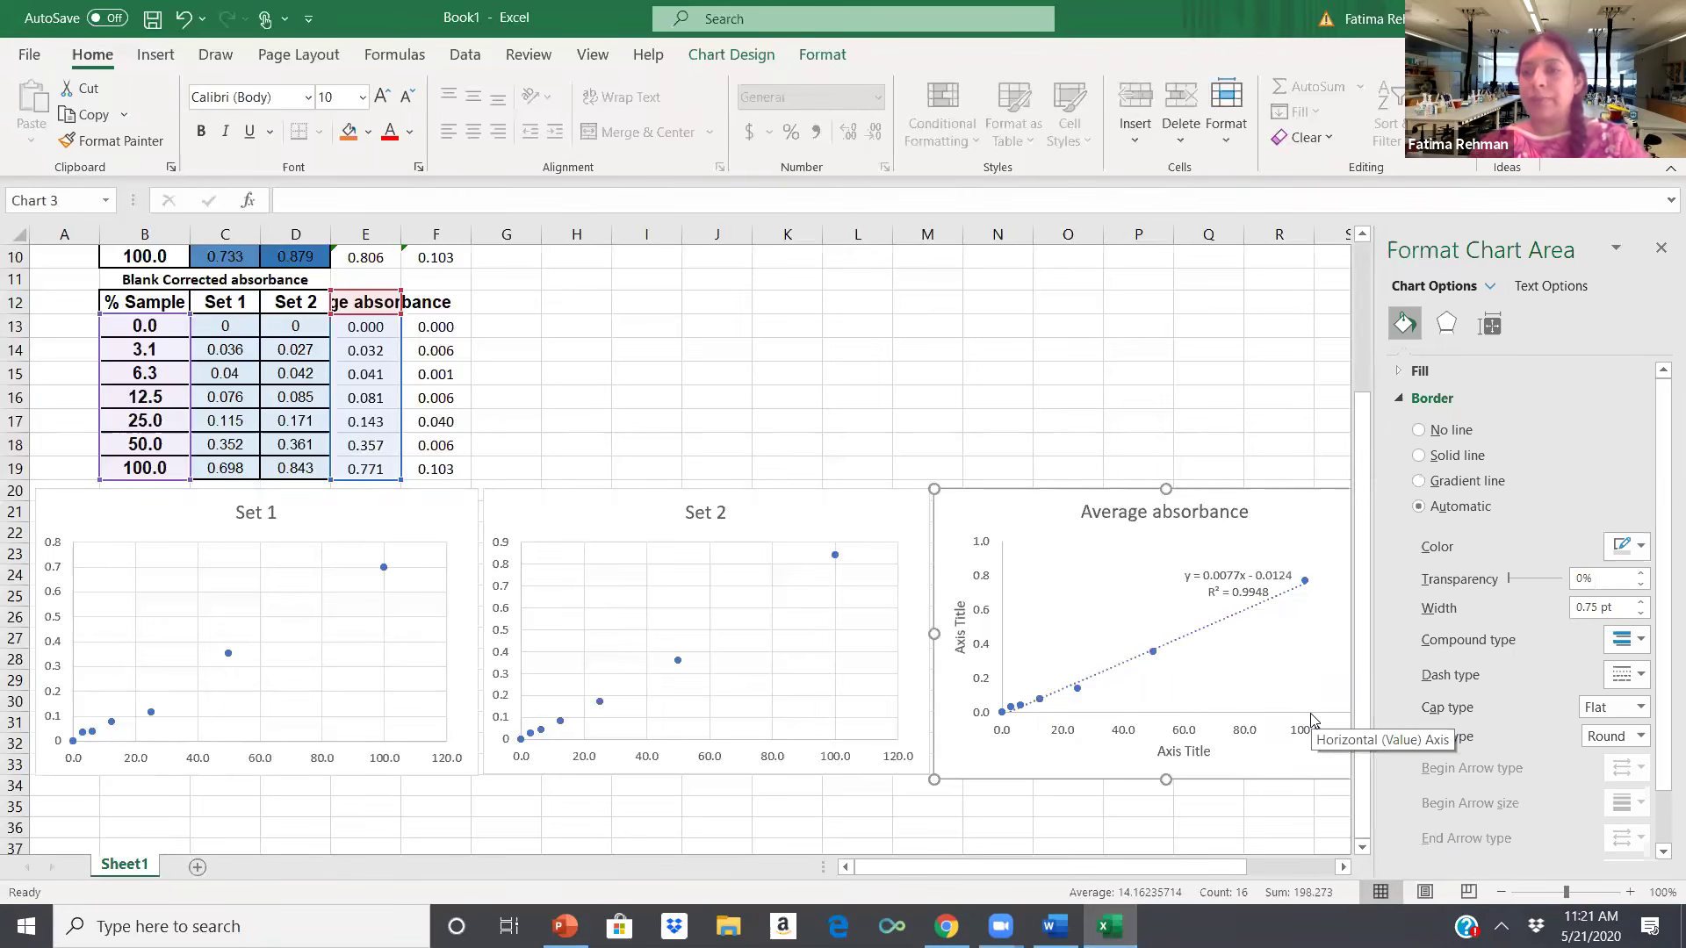
{"action": "left_click", "coordinate": [1419, 430]}
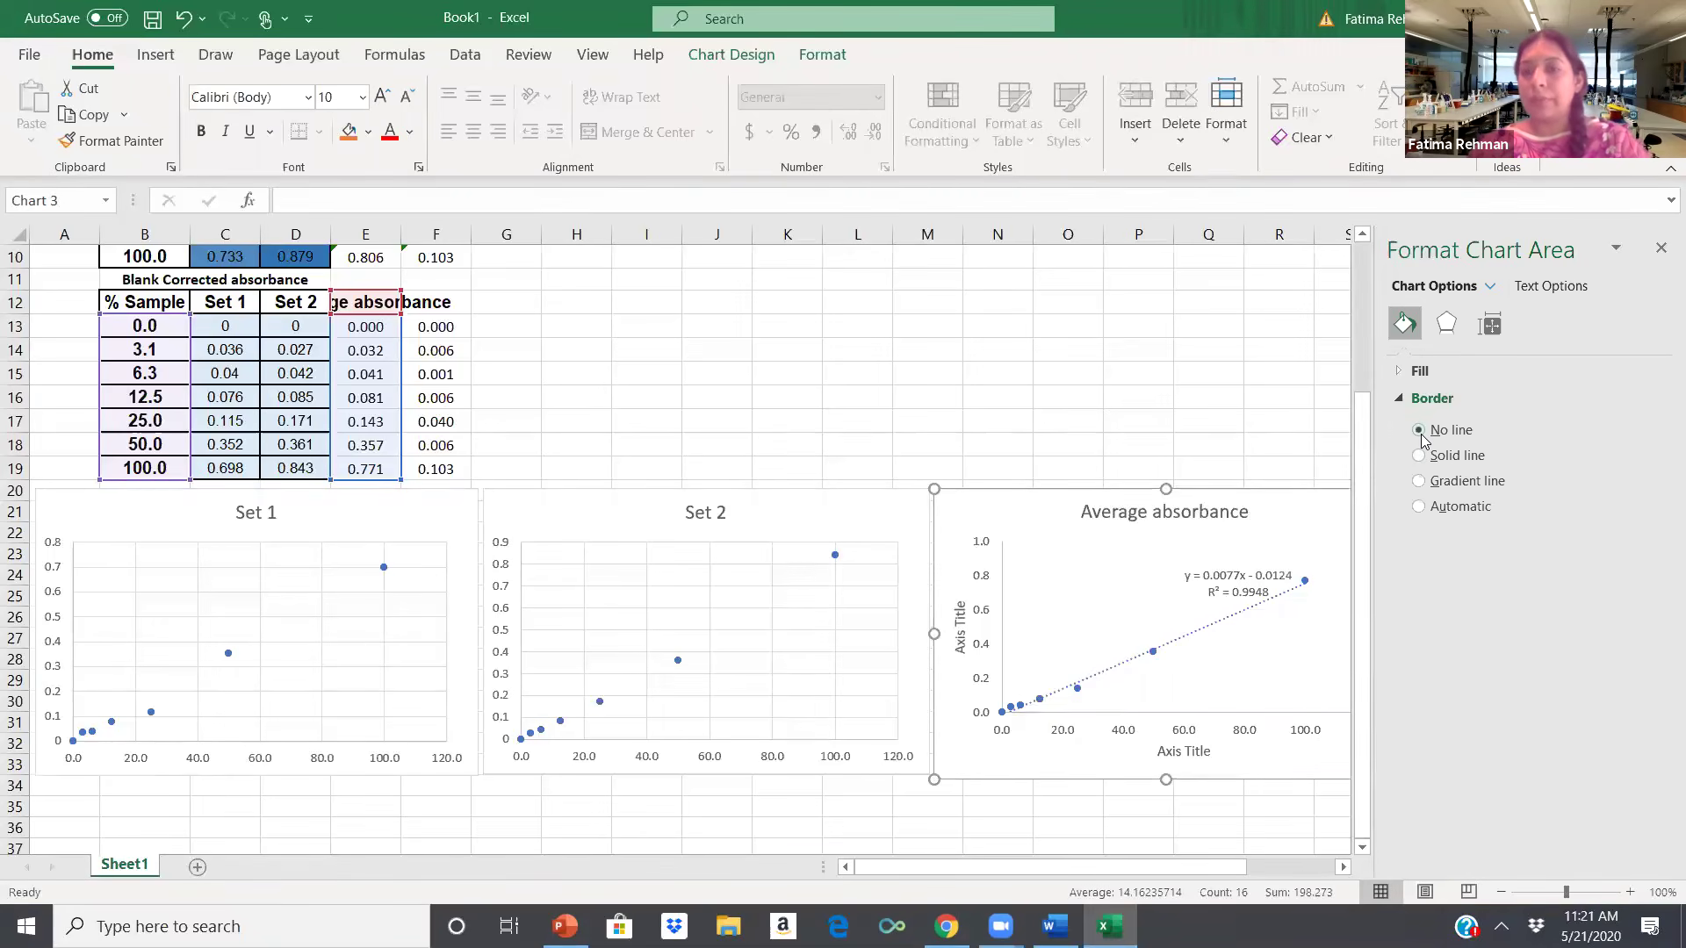
{"action": "left_click", "coordinate": [1207, 399]}
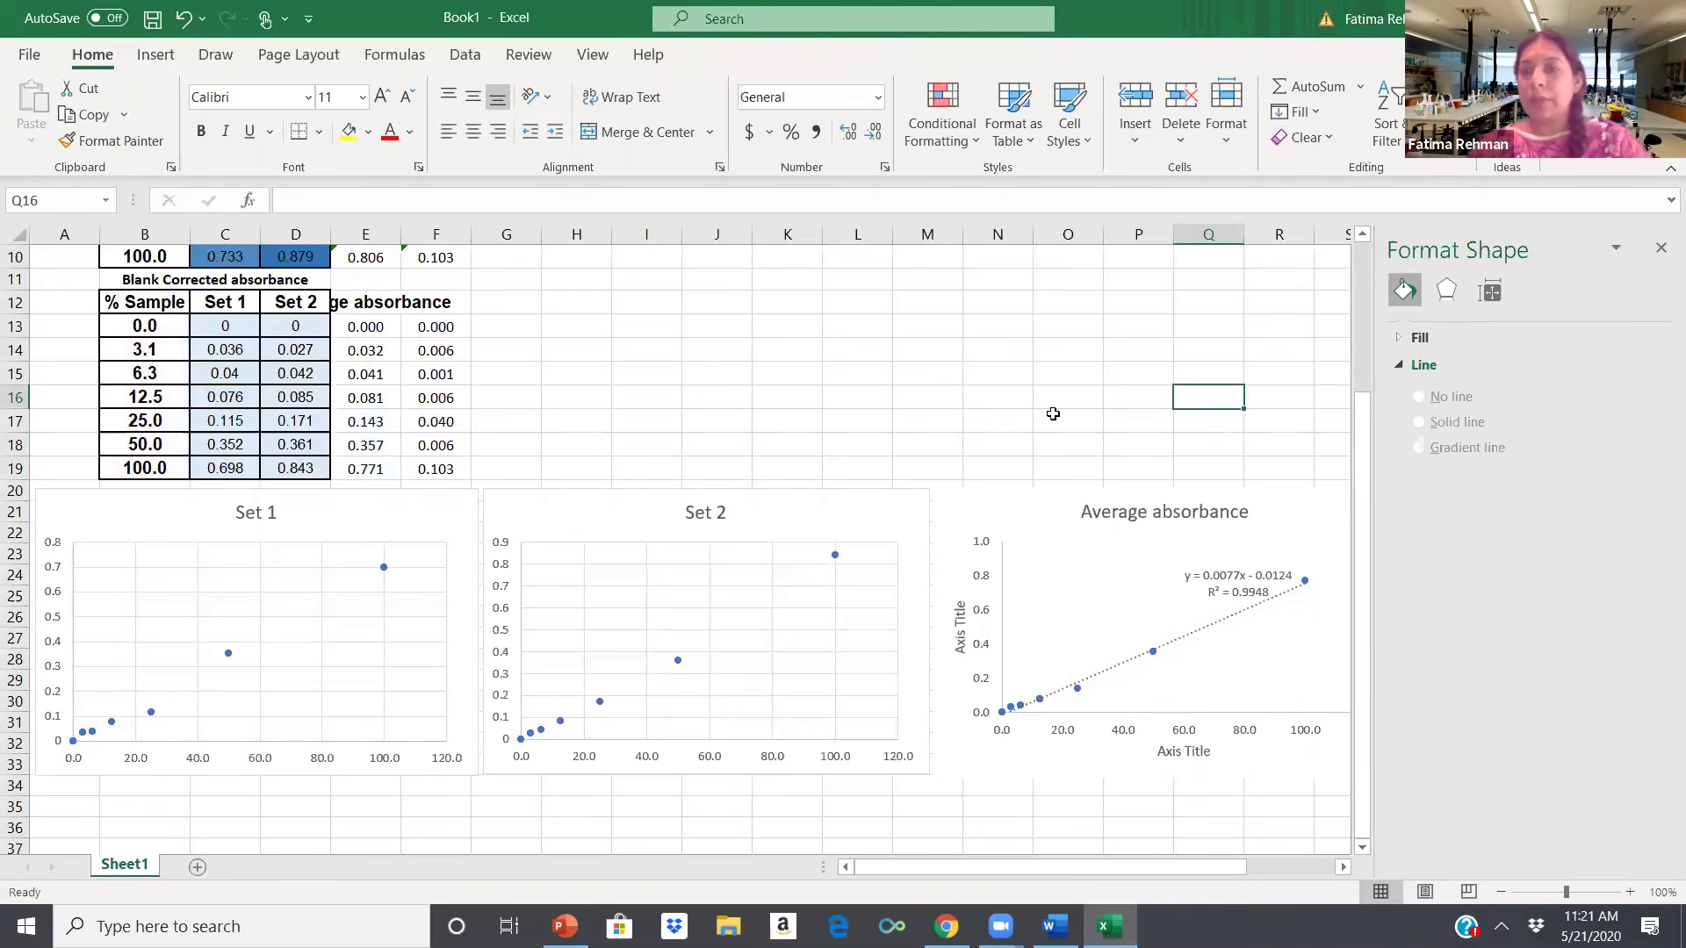
{"action": "left_click", "coordinate": [1661, 250]}
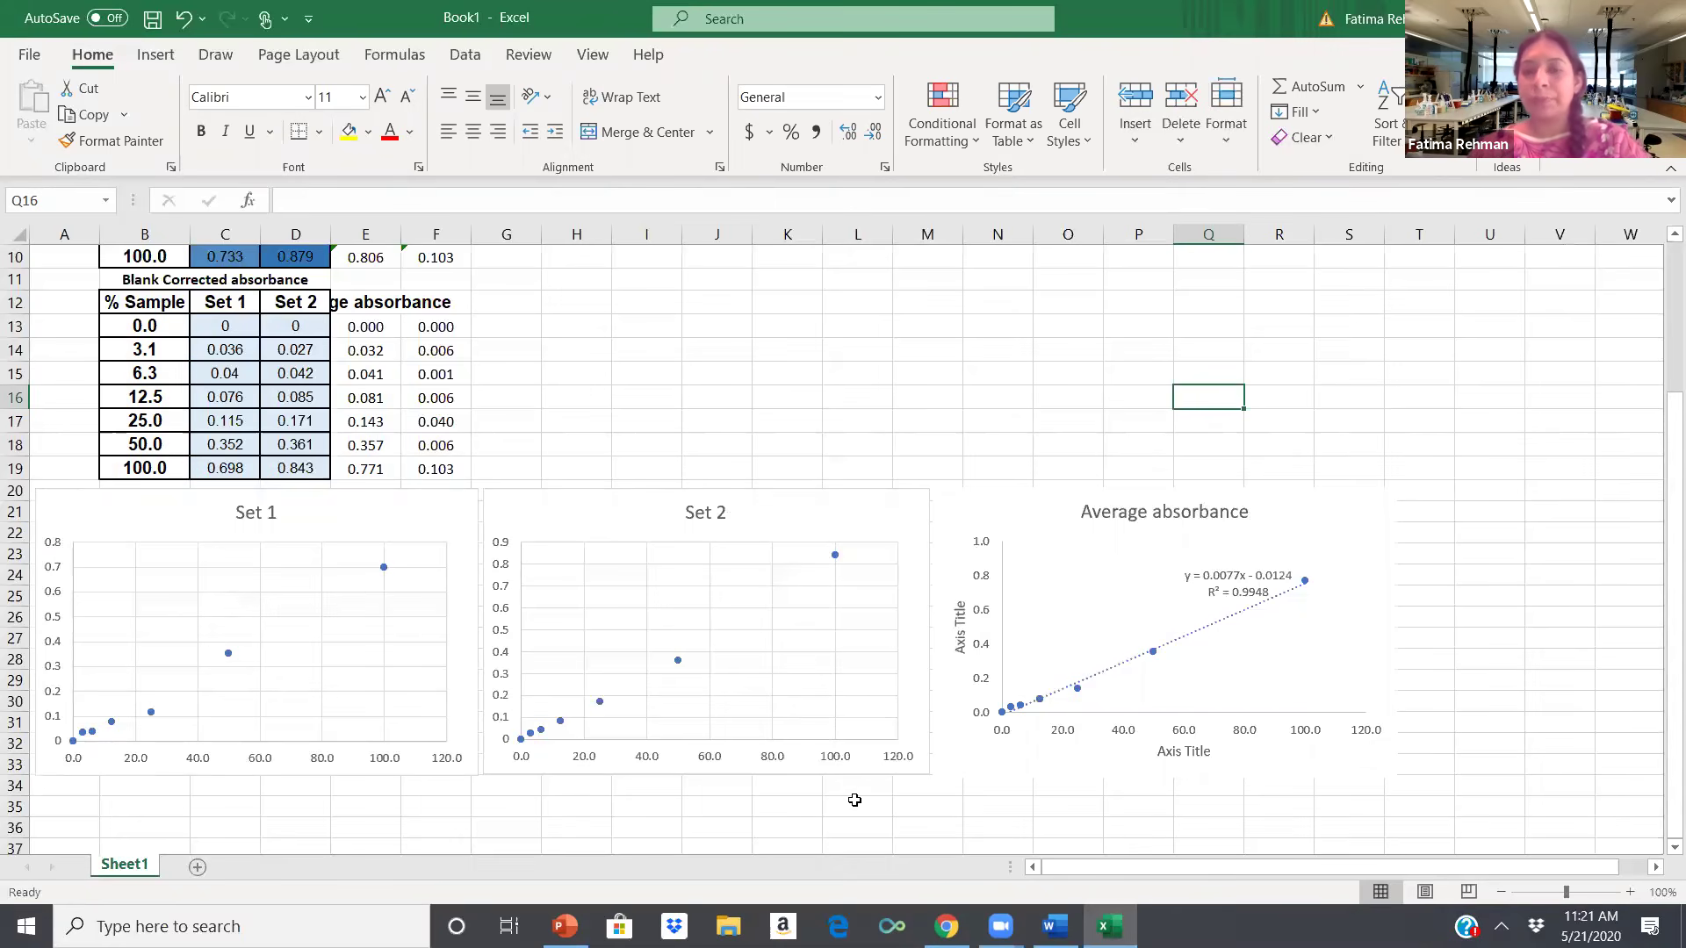
Change the vertical axis title of the Average absorbance chart to "Avg. Absorbance".
{"action": "left_click", "coordinate": [961, 639]}
{"action": "left_click", "coordinate": [960, 650]}
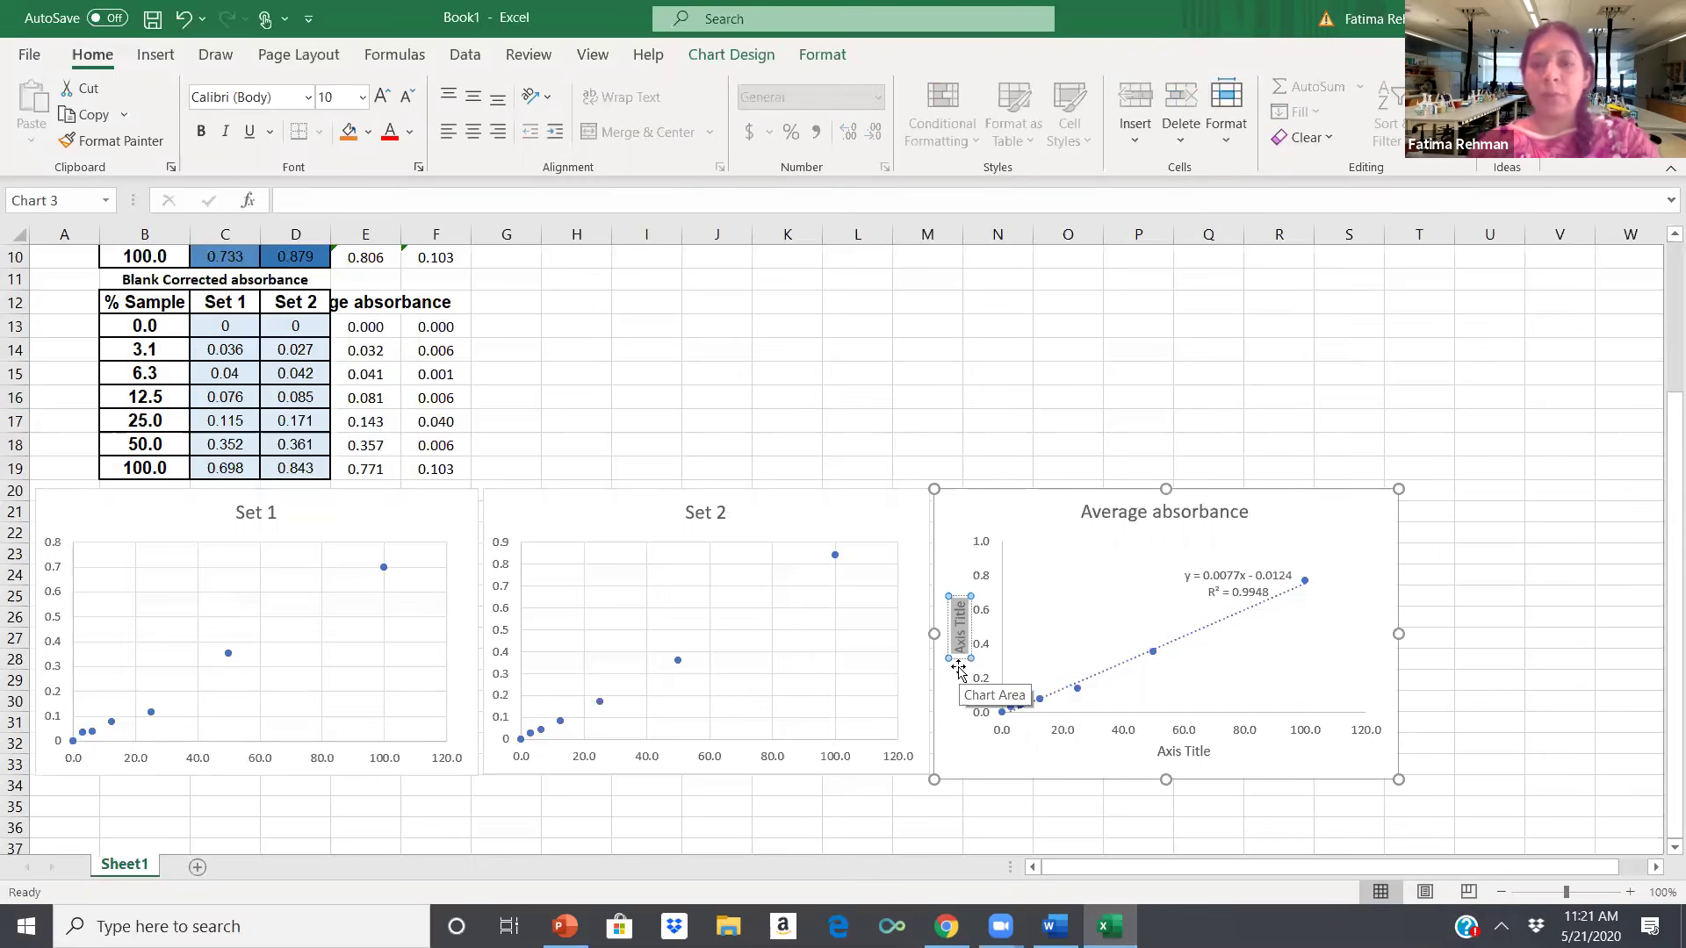
{"action": "left_click", "coordinate": [961, 619]}
{"action": "triple_click", "coordinate": [961, 608]}
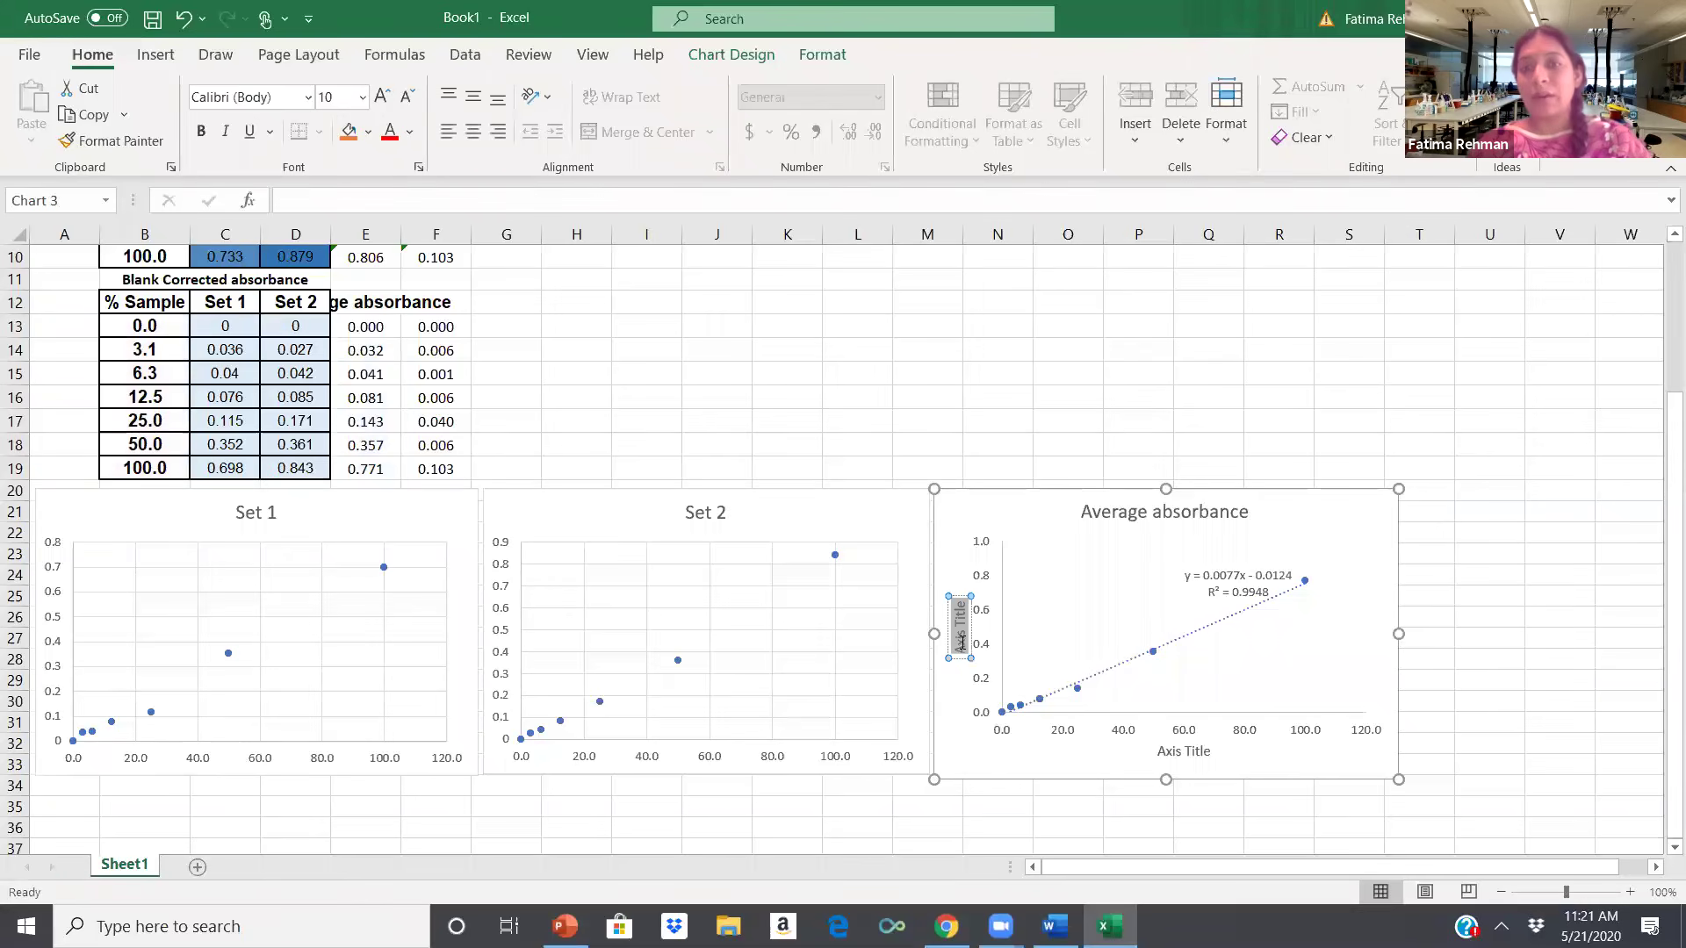
{"action": "type", "text": "A"}
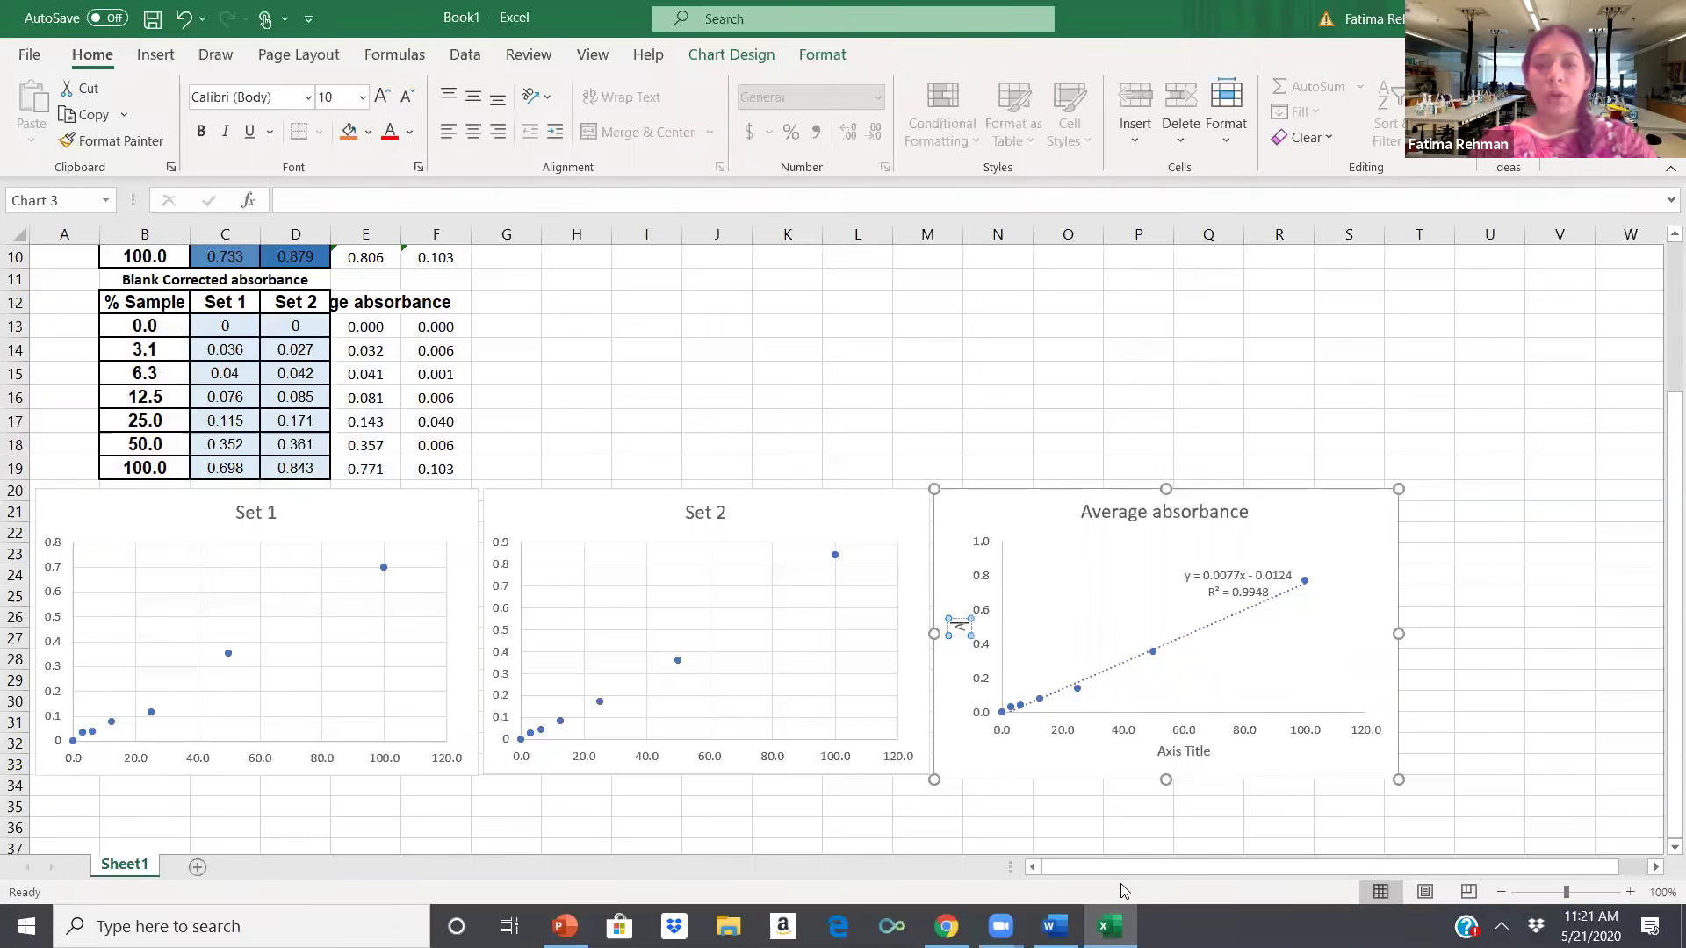
{"action": "type", "text": "vg. A"}
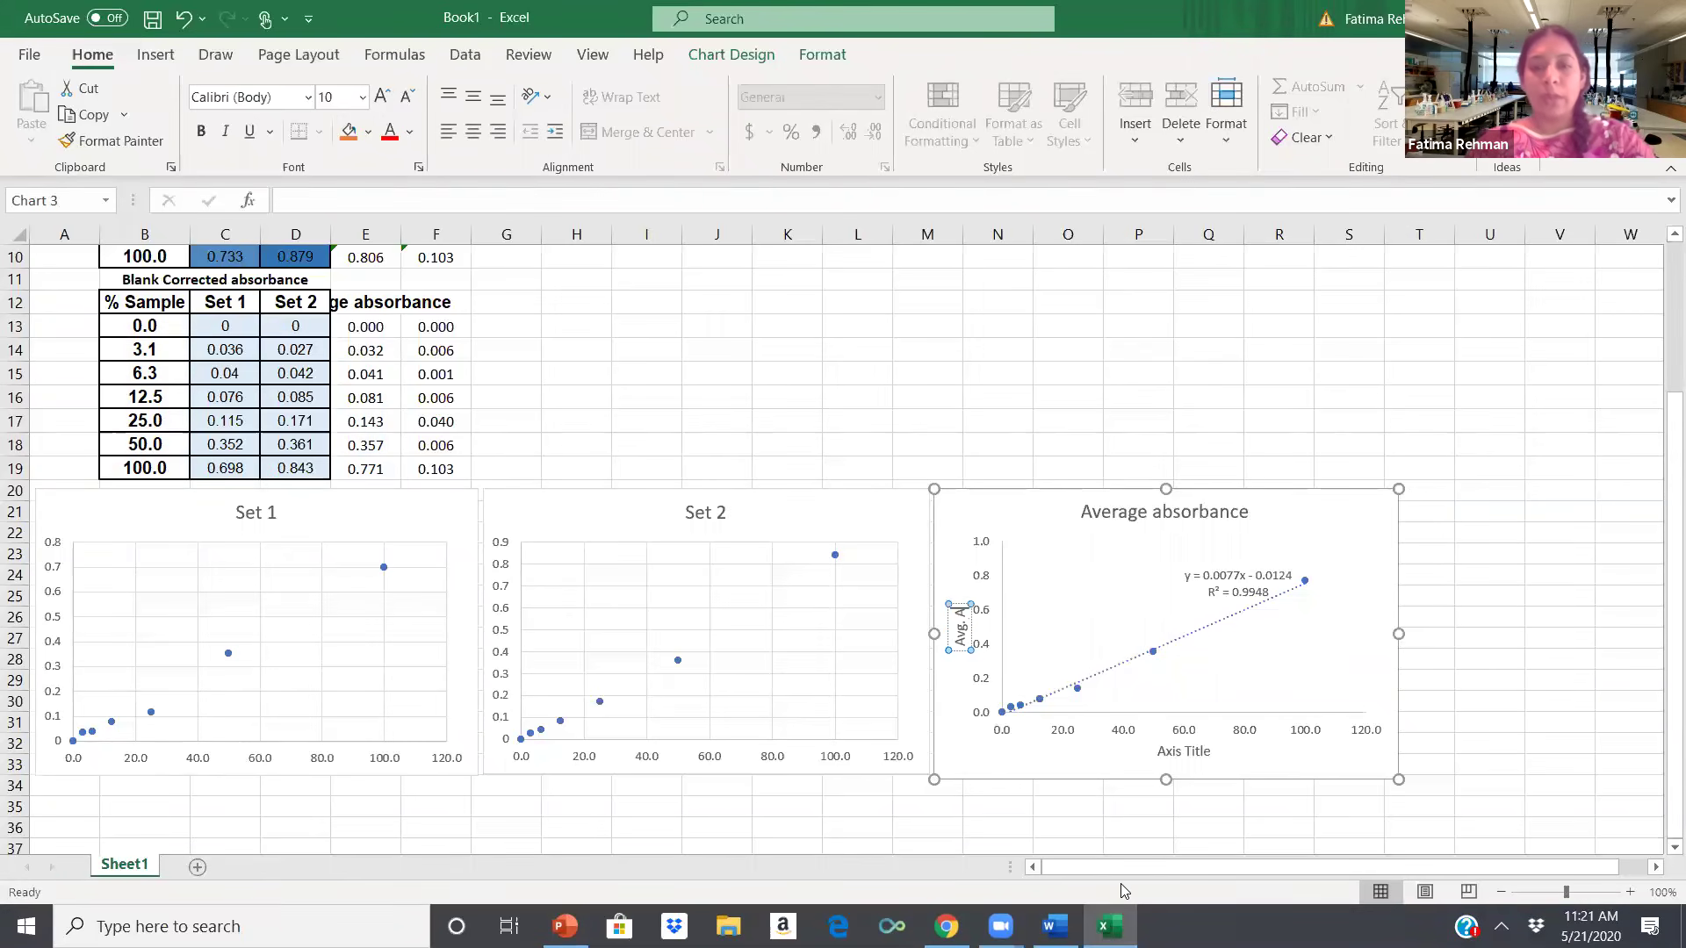
{"action": "type", "text": "bsorbance"}
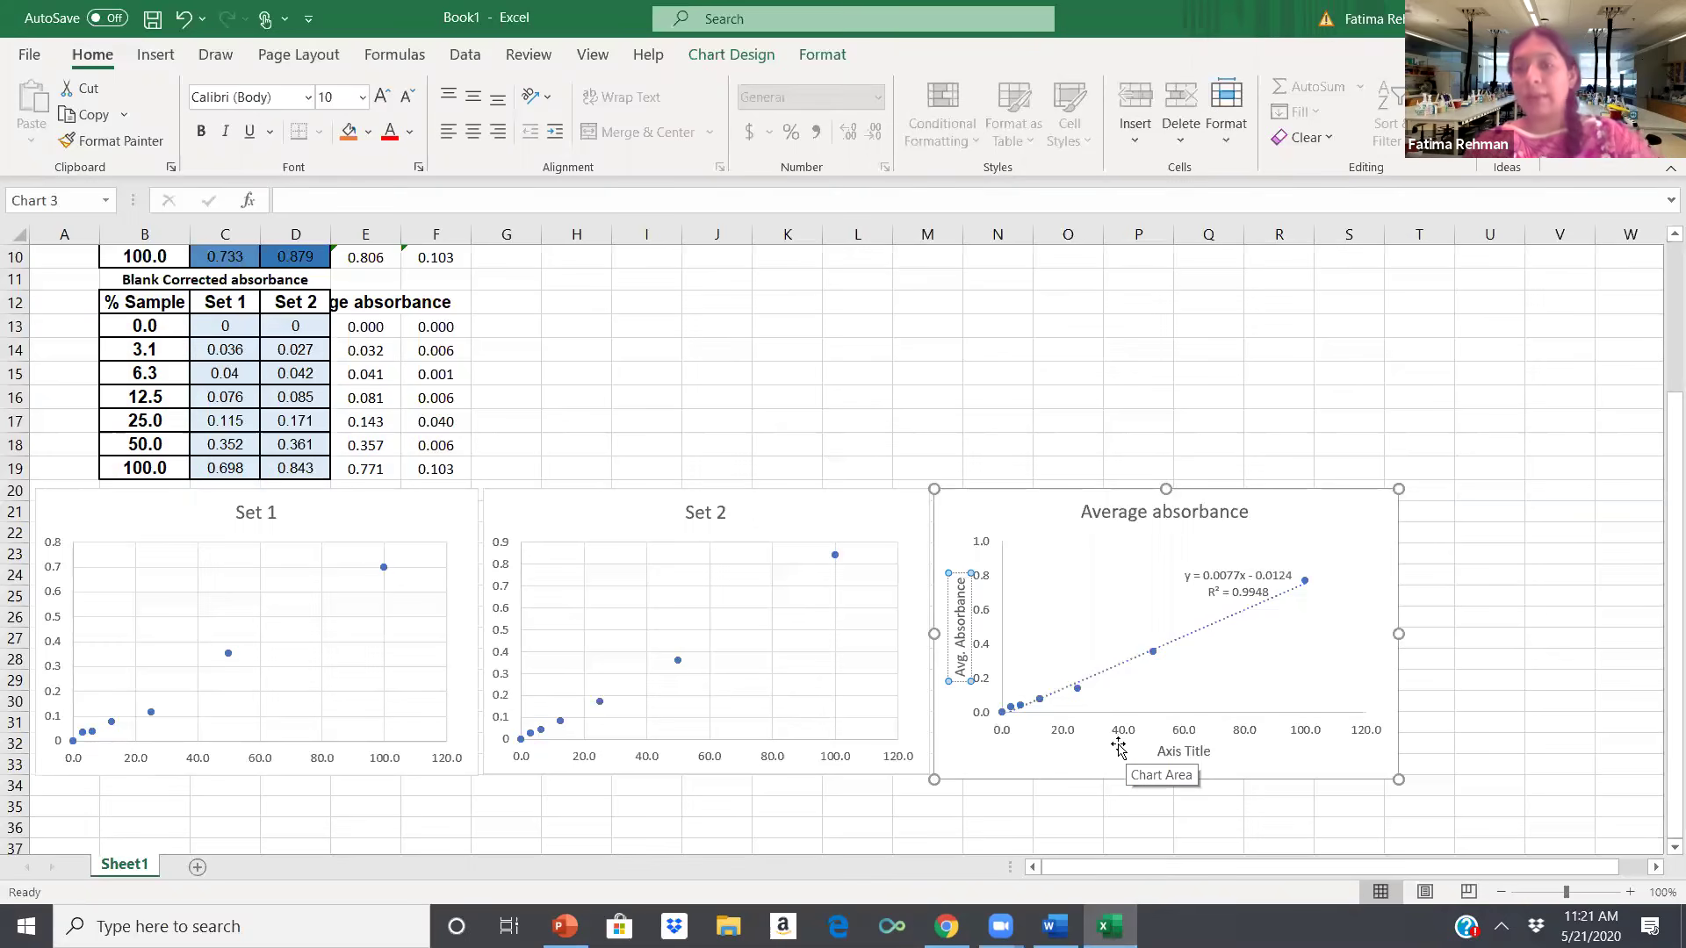
Change the horizontal axis title of the Average absorbance chart to "% Solution".
{"action": "left_click", "coordinate": [1166, 752]}
{"action": "left_click", "coordinate": [1184, 760]}
{"action": "triple_click", "coordinate": [1184, 760]}
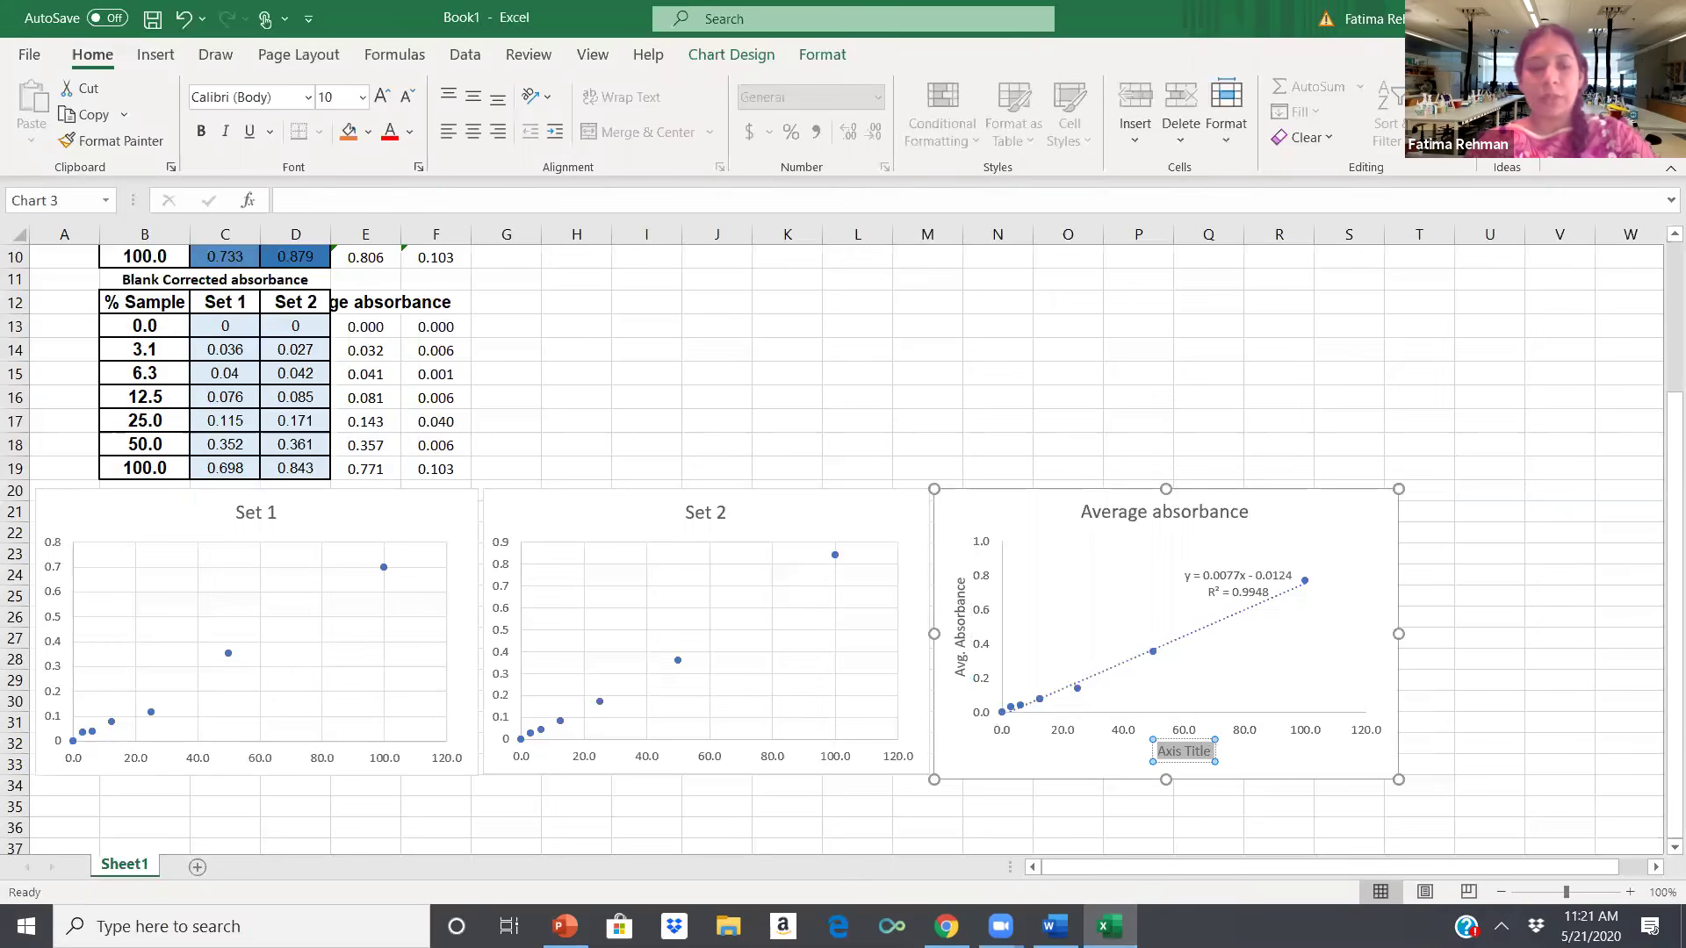
{"action": "type", "text": "%"}
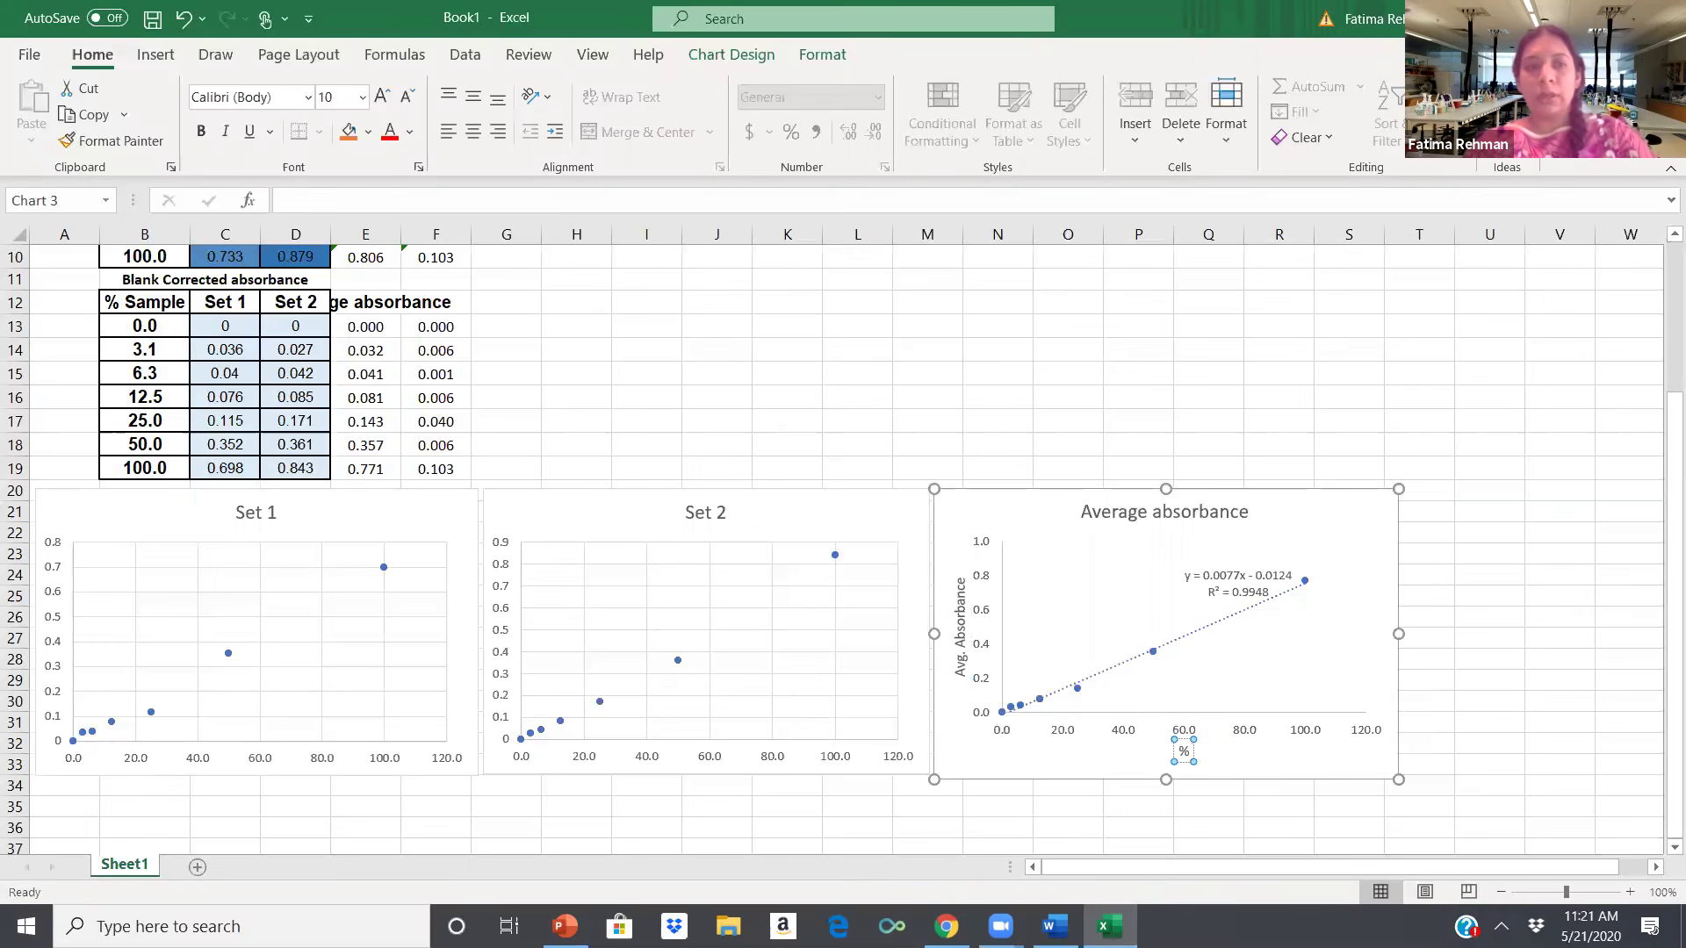
{"action": "type", "text": " Solution"}
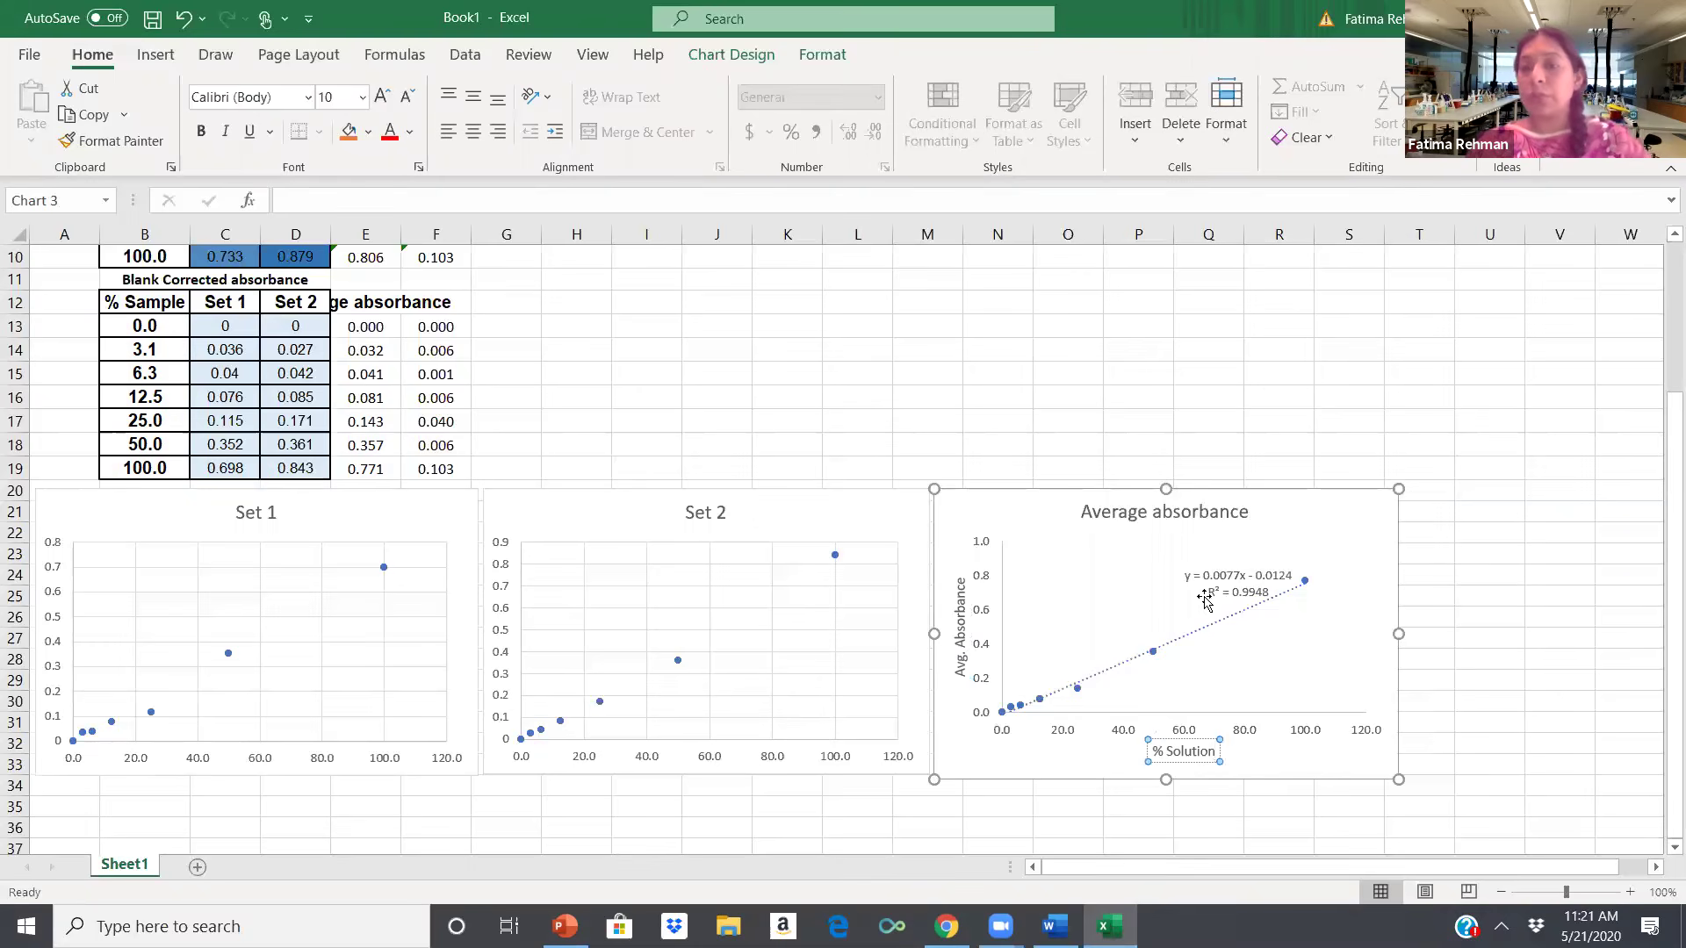
{"action": "left_click", "coordinate": [1223, 629]}
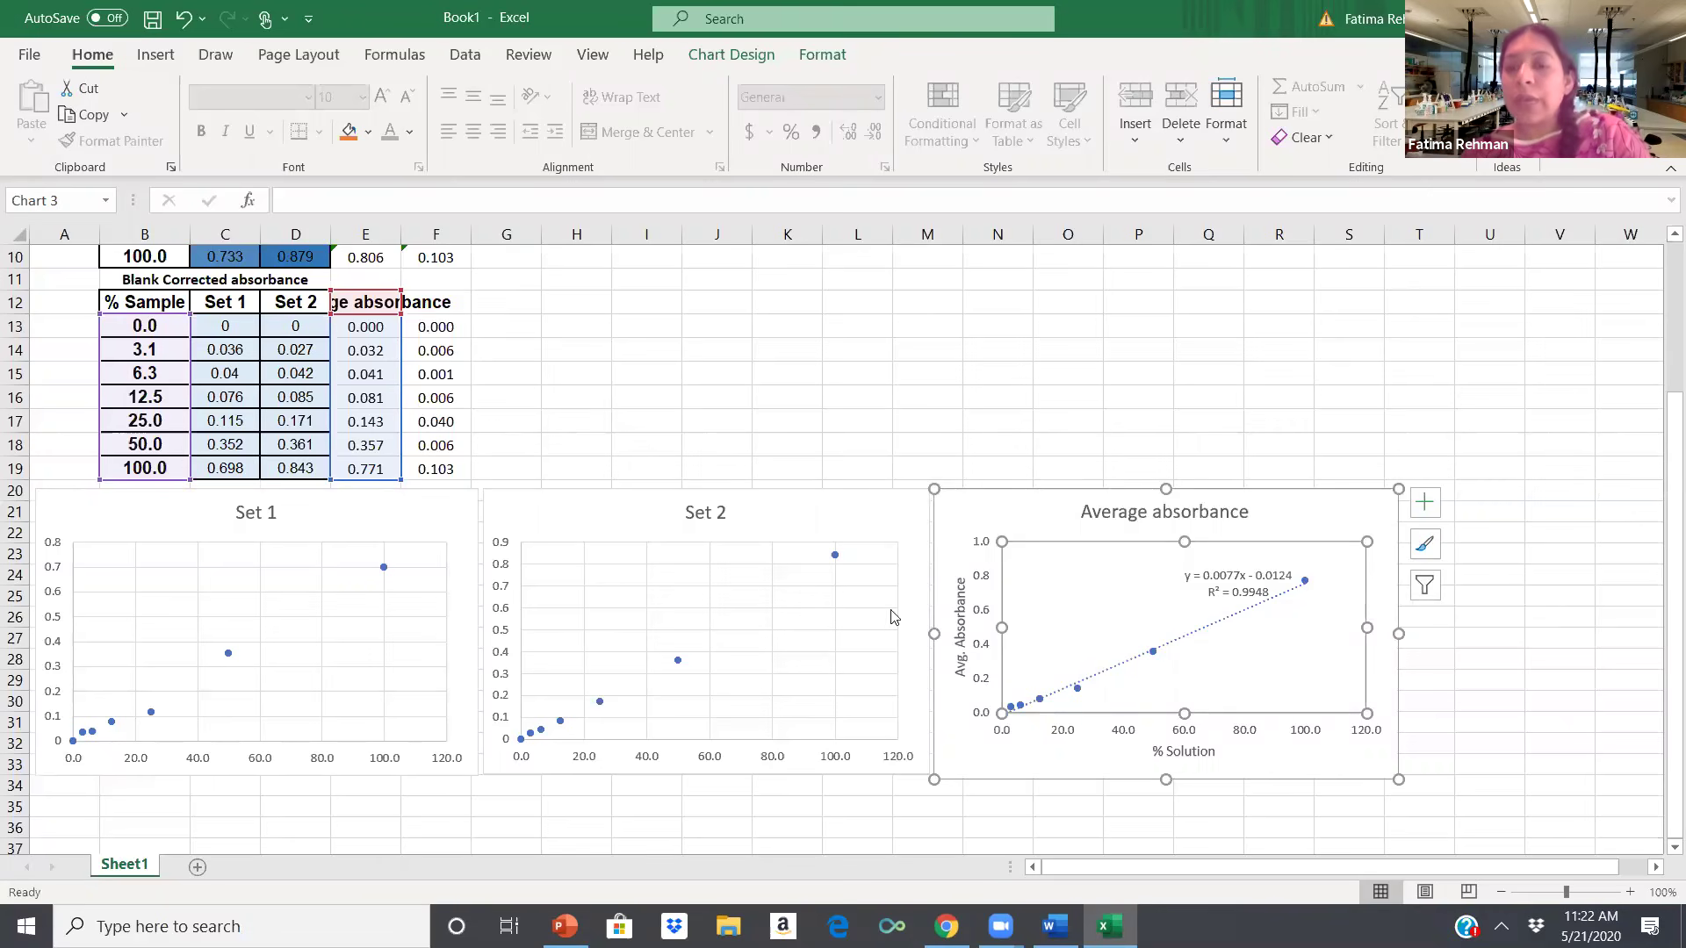
Add error bars to the data series in the Average absorbance chart.
{"action": "left_click", "coordinate": [1151, 652]}
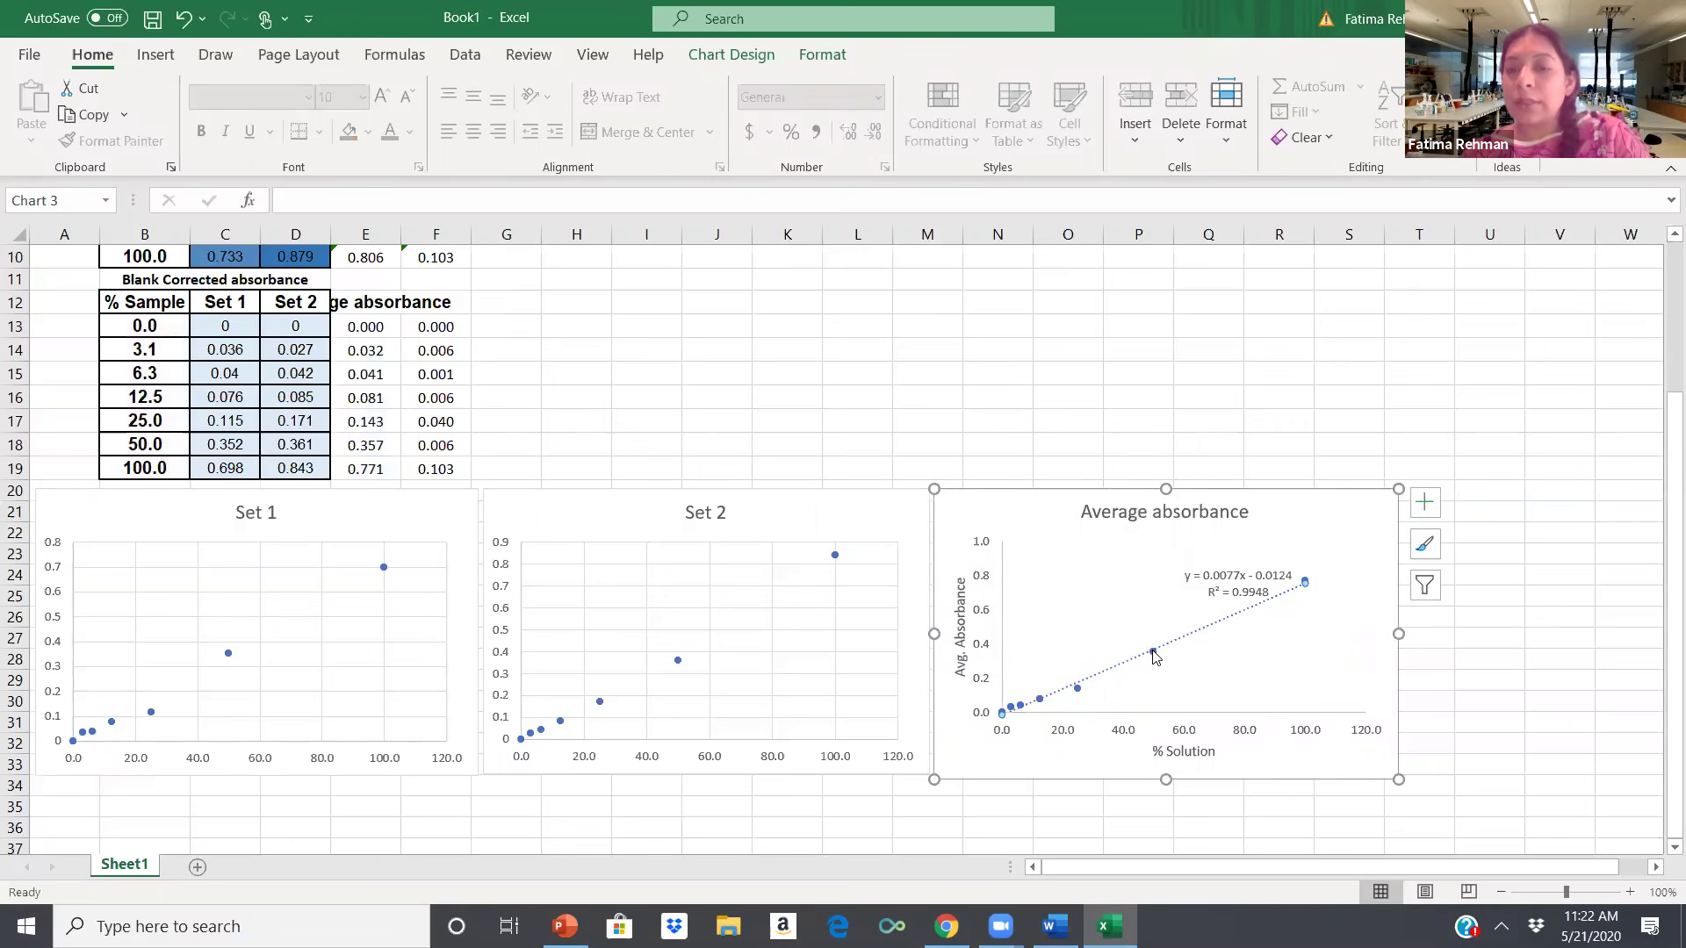
{"action": "left_click", "coordinate": [1067, 694]}
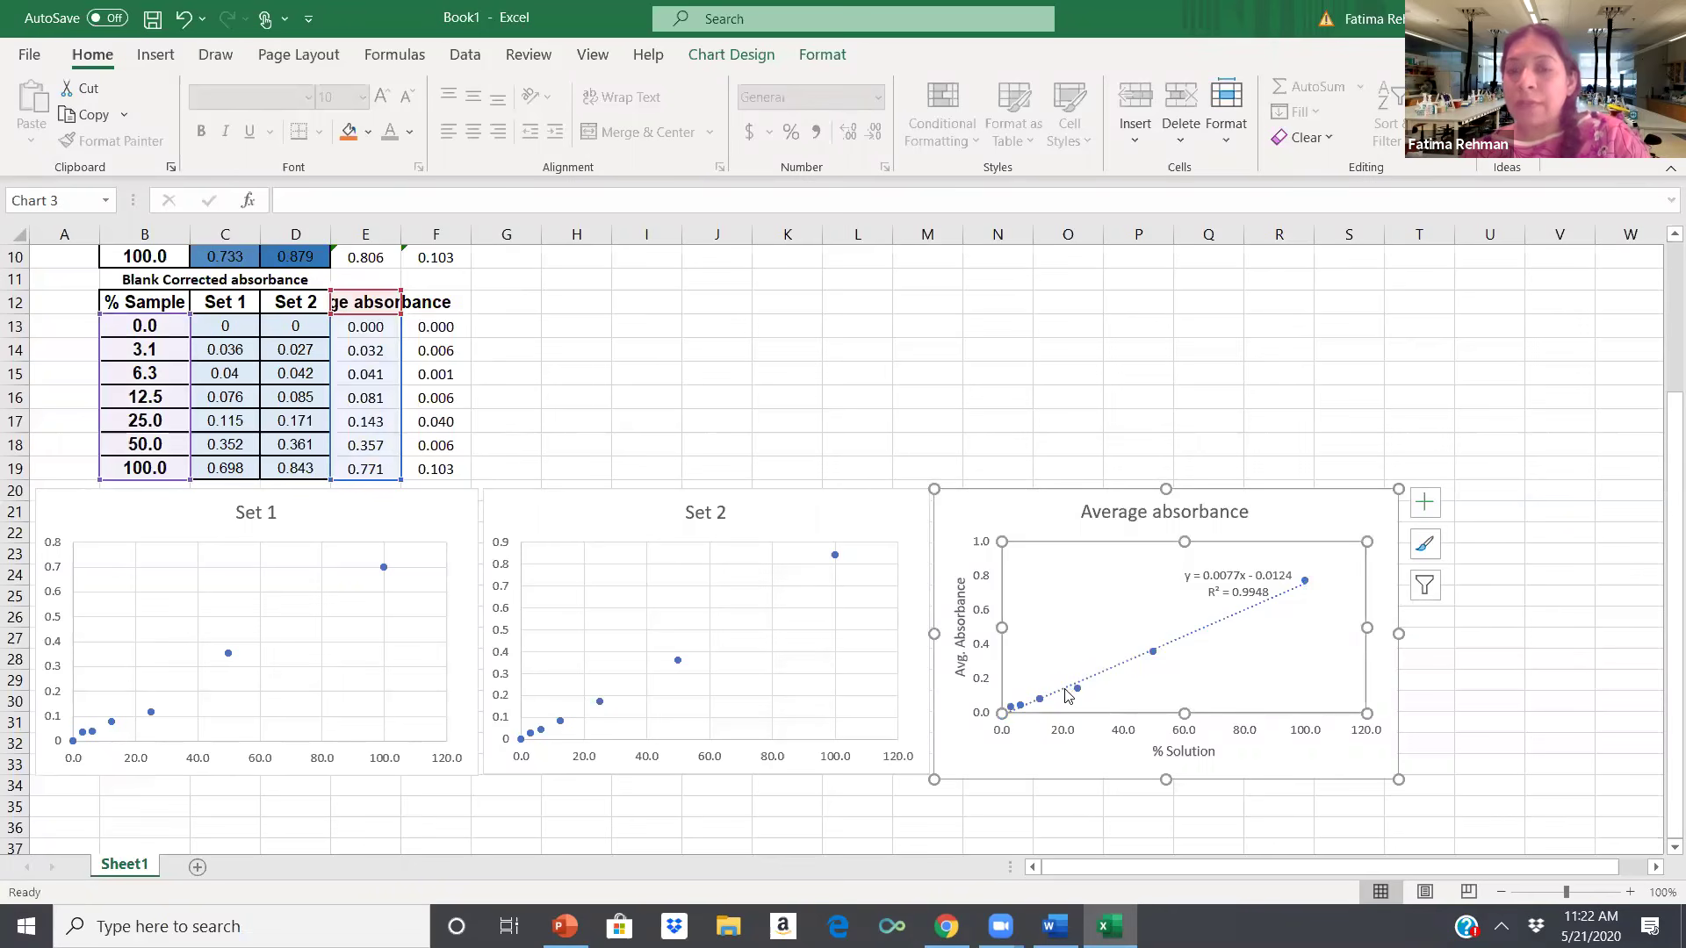
{"action": "left_click", "coordinate": [1078, 692]}
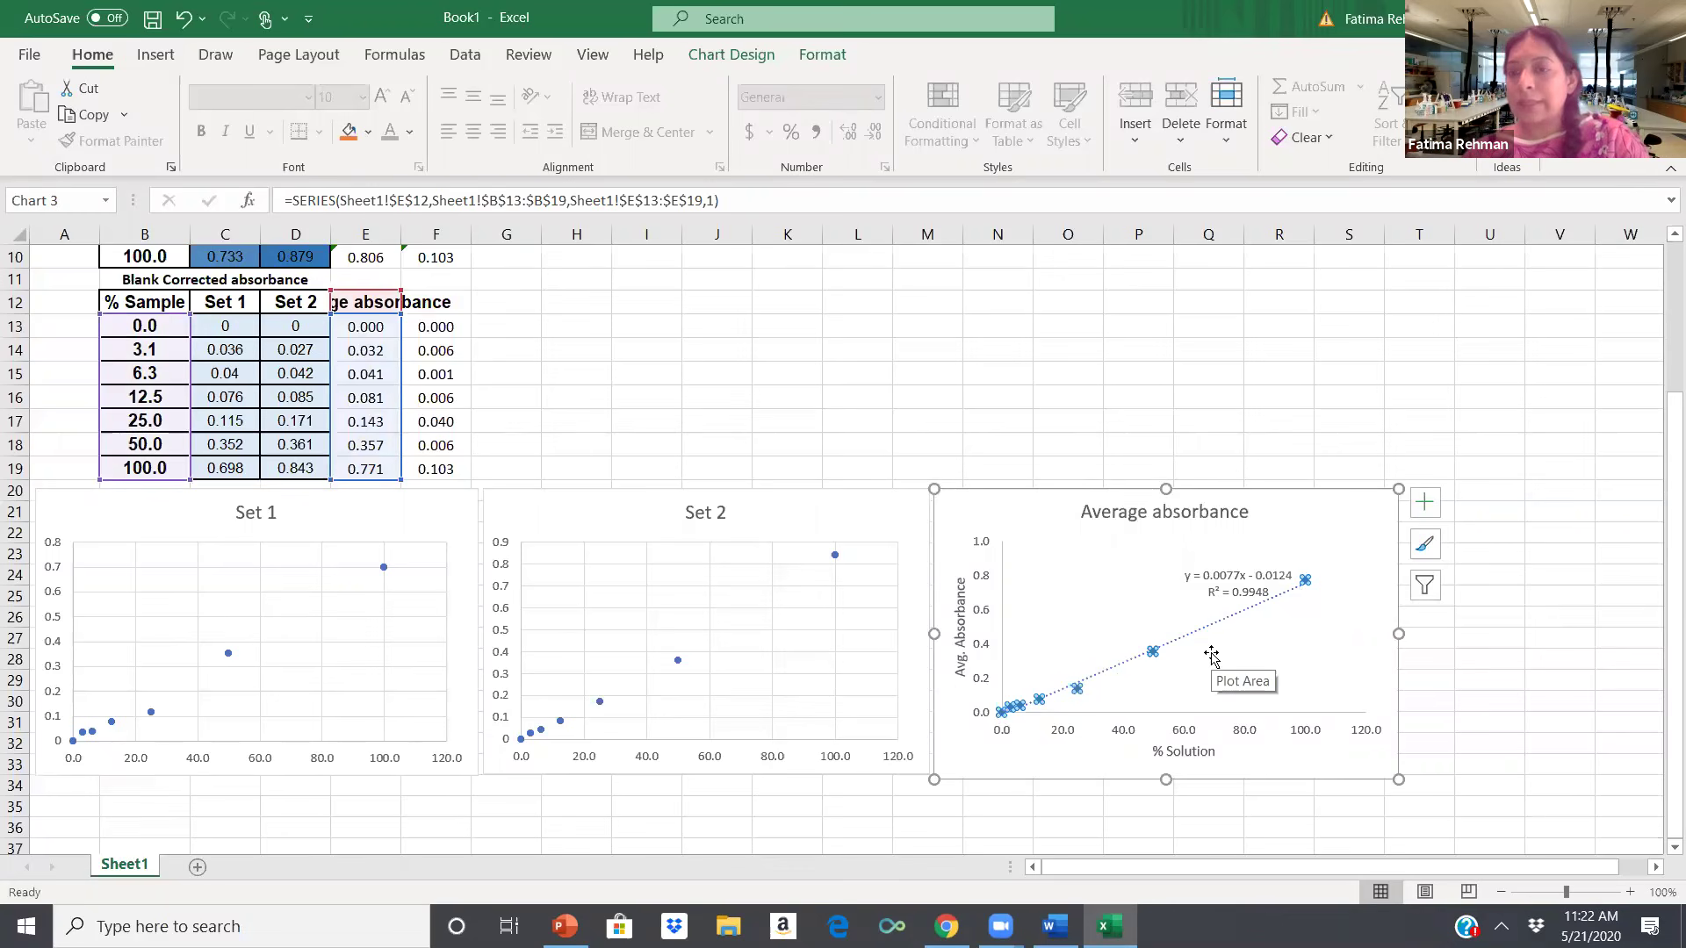
{"action": "left_click", "coordinate": [1432, 507]}
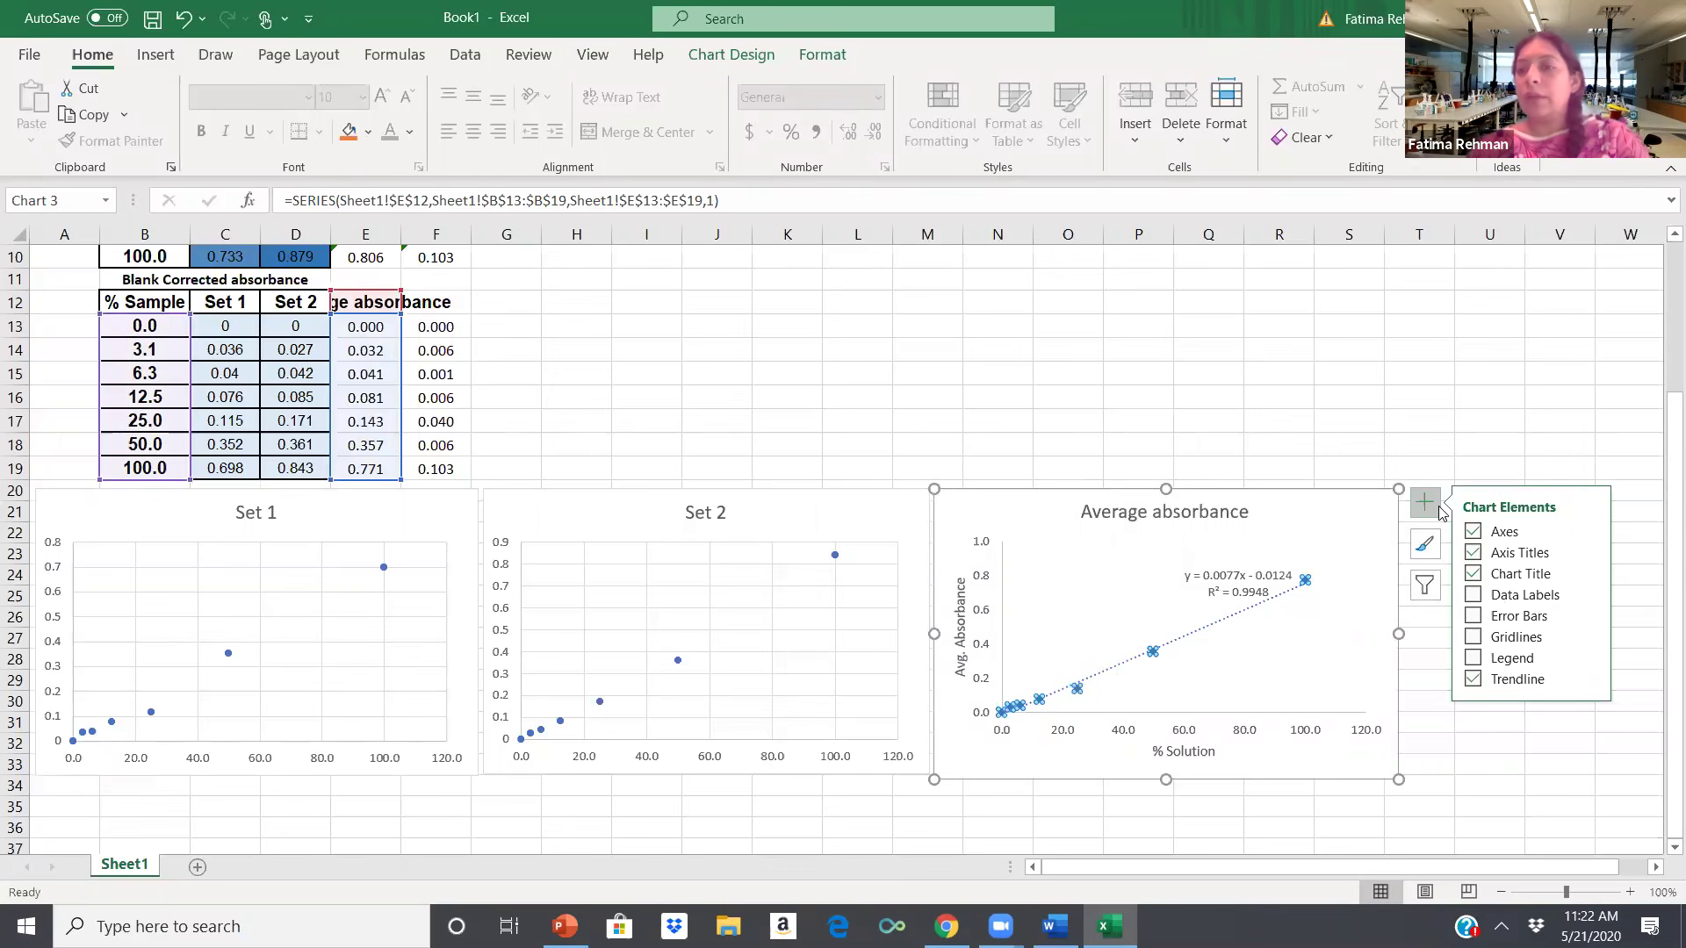
{"action": "left_click", "coordinate": [1473, 618]}
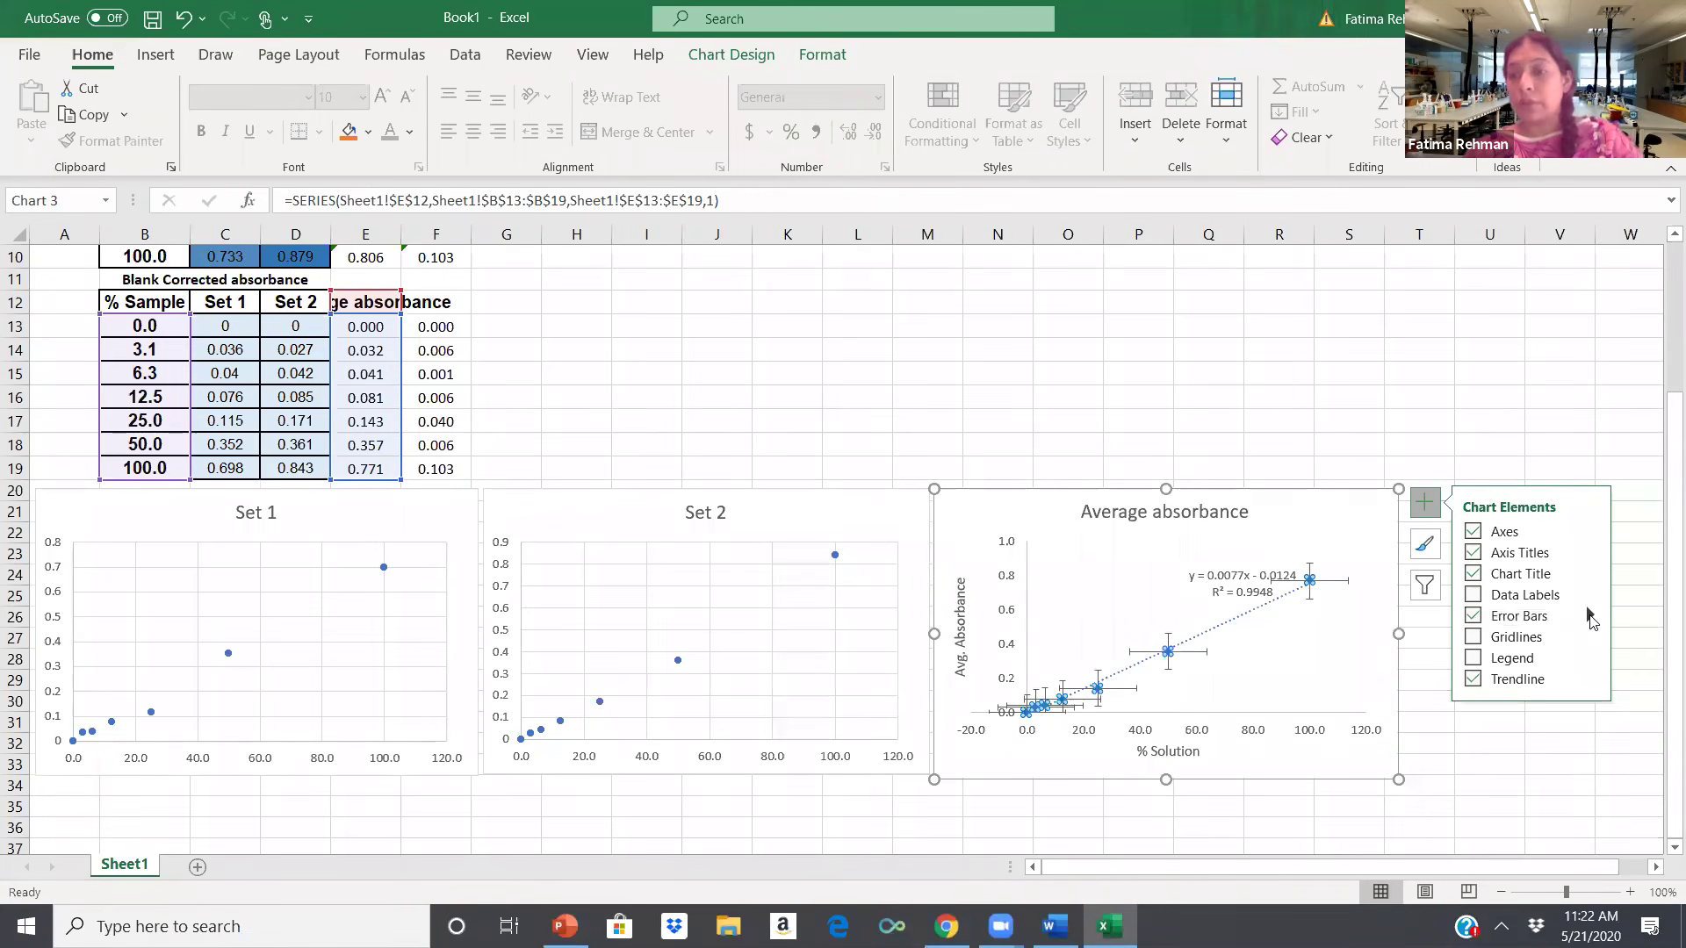
Delete the horizontal error bars from the Average absorbance chart.
{"action": "left_click", "coordinate": [1591, 618]}
{"action": "left_click", "coordinate": [1420, 718]}
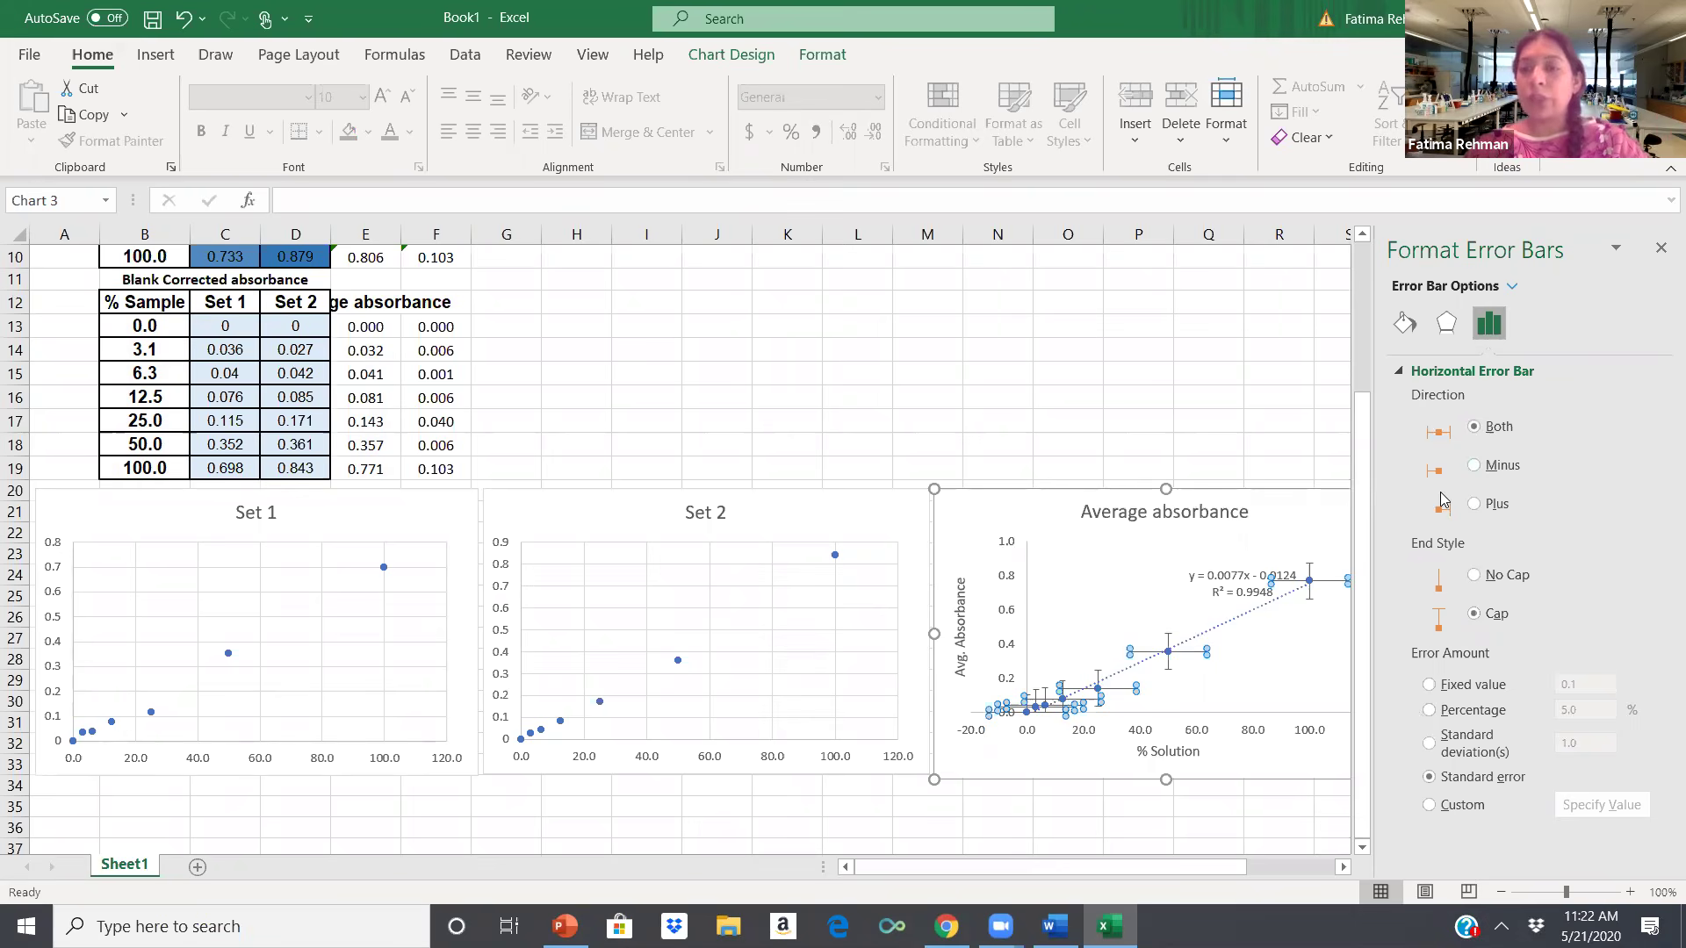
{"action": "key", "text": "Delete"}
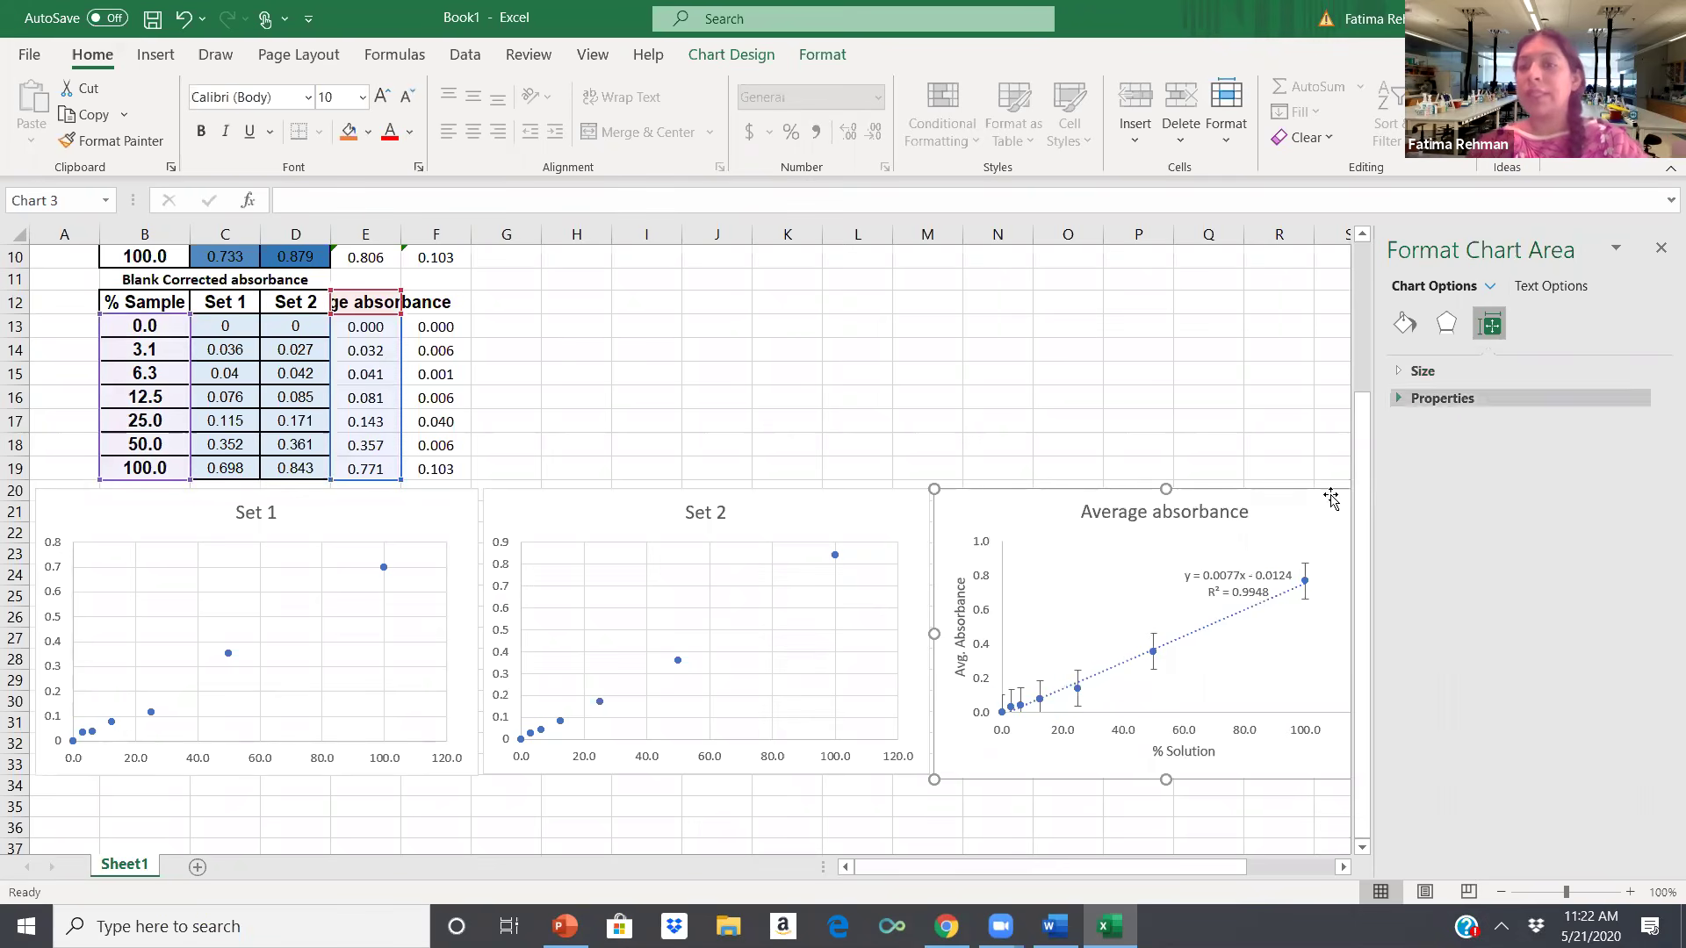
Switch the vertical error bars to a custom error amount, with cells F13:F19 as the positive error value.
{"action": "left_click", "coordinate": [1306, 597]}
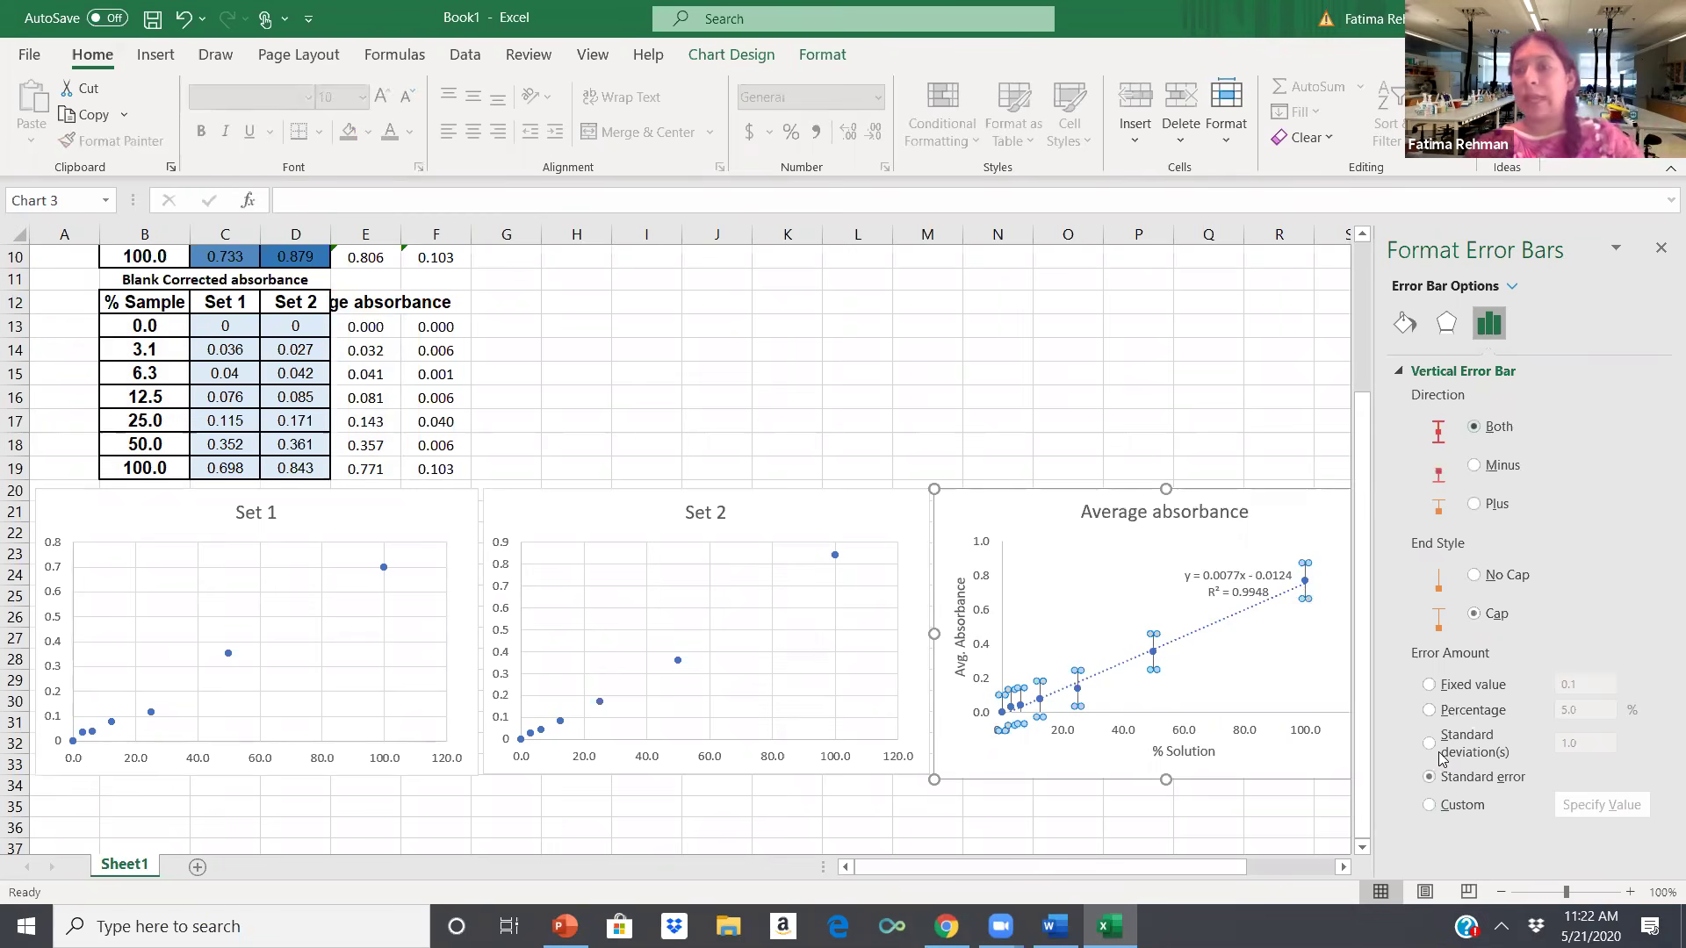
{"action": "left_click", "coordinate": [1429, 805]}
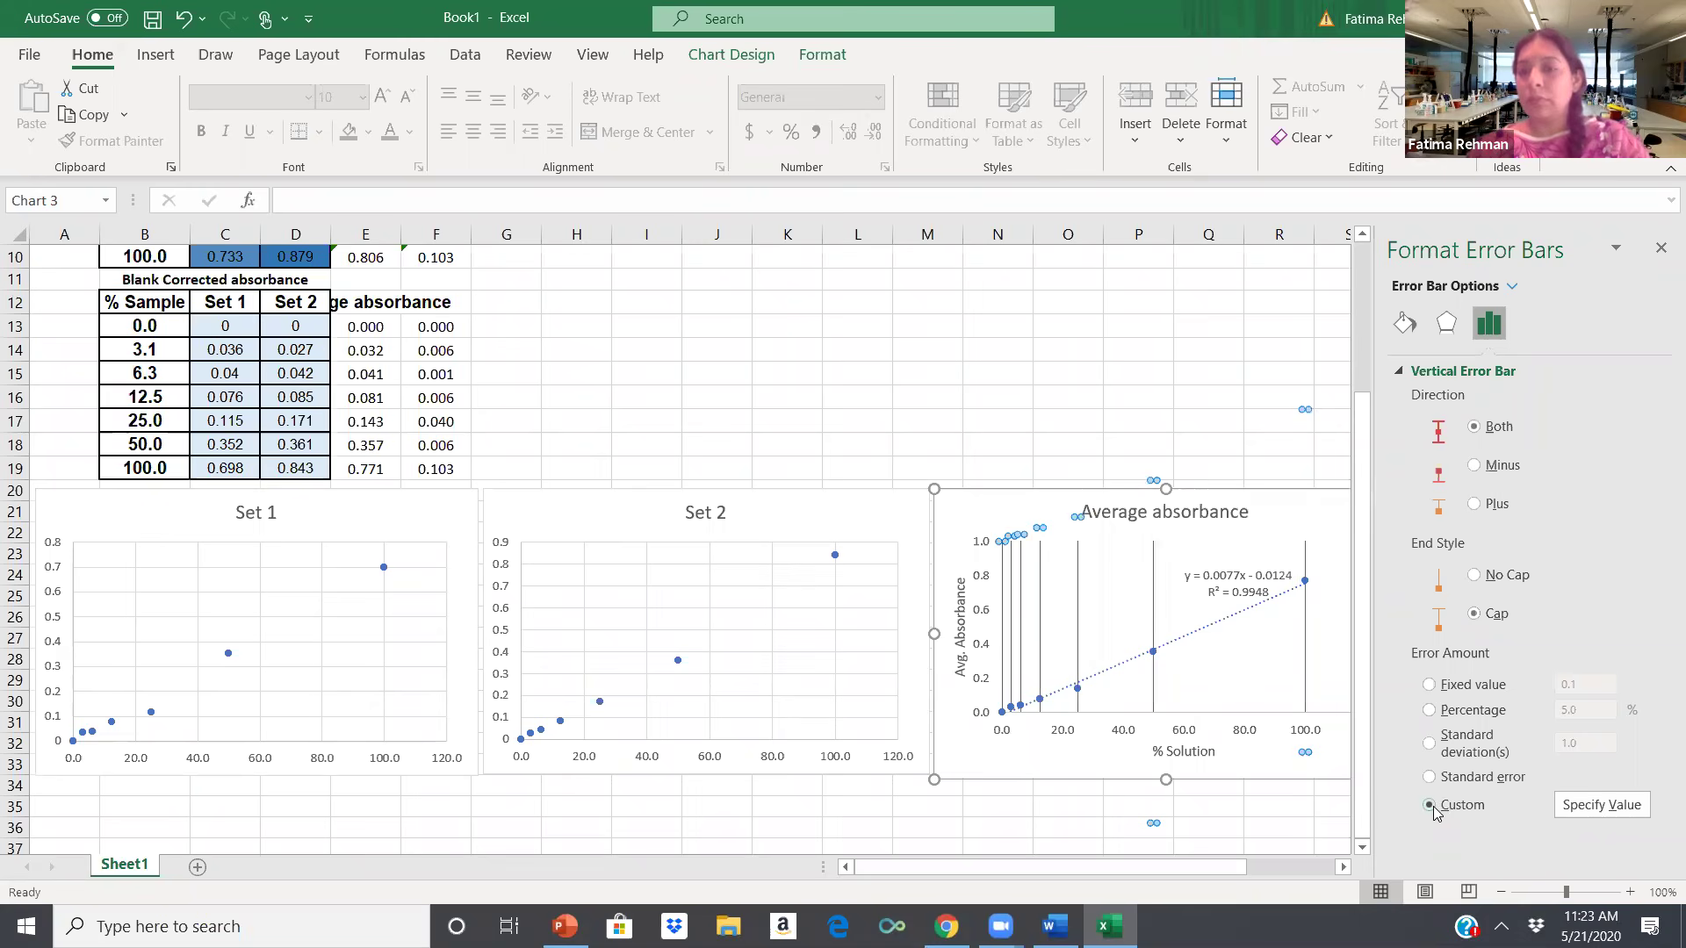
{"action": "left_click", "coordinate": [1599, 805]}
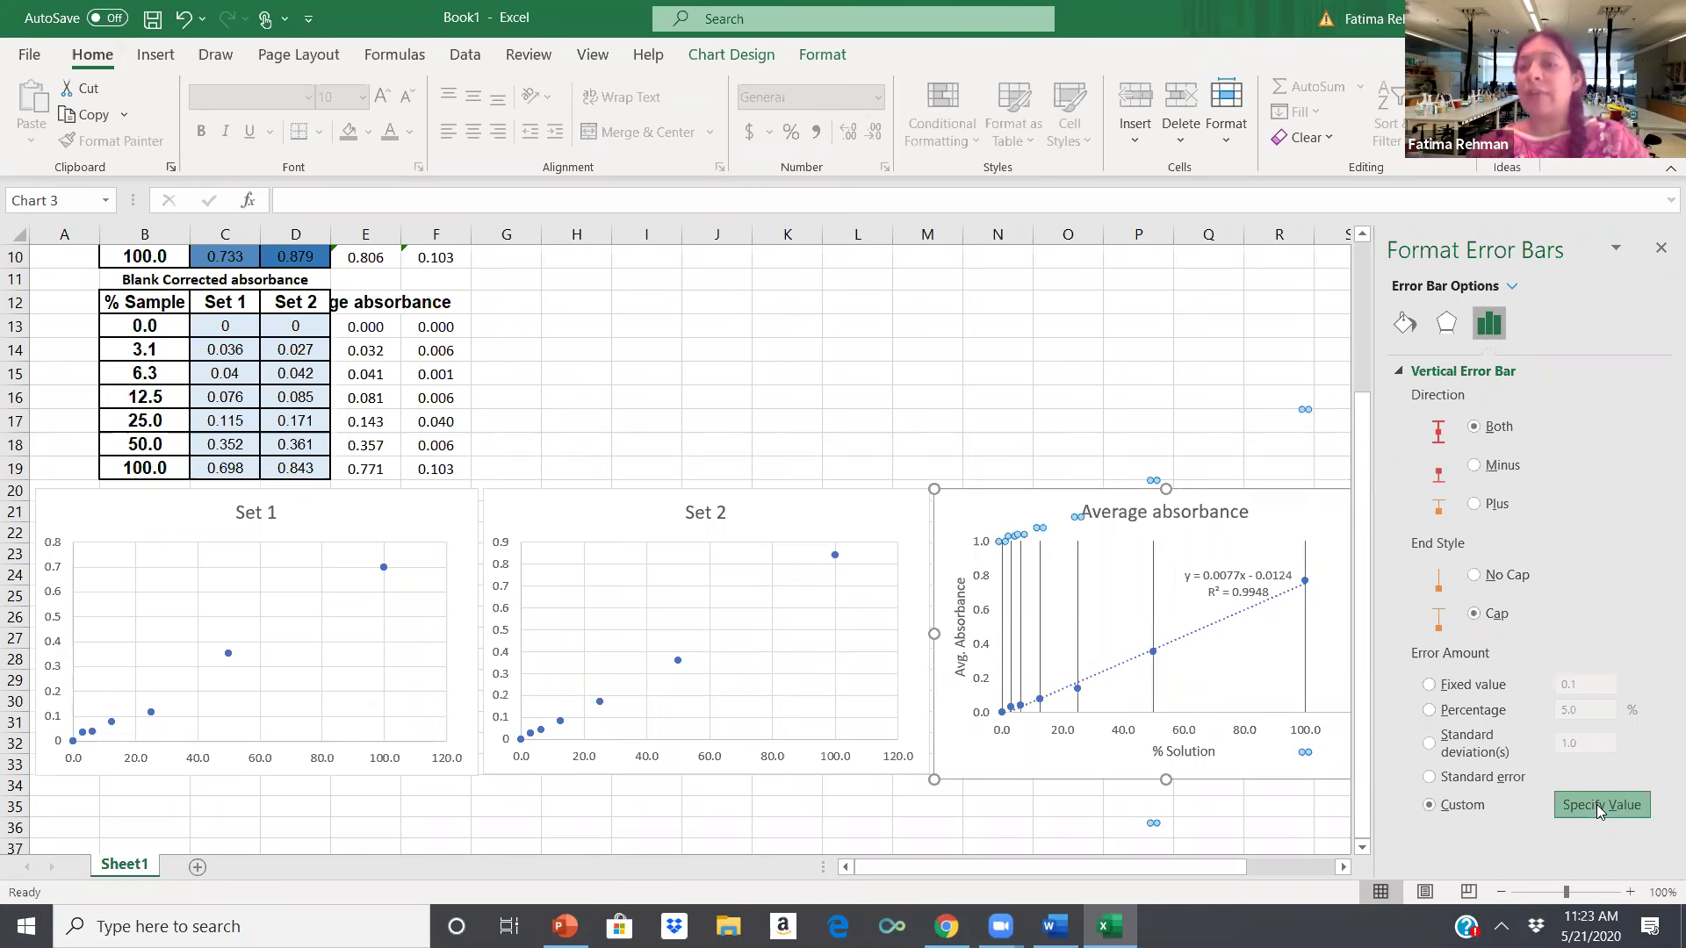
{"action": "left_click", "coordinate": [1599, 810]}
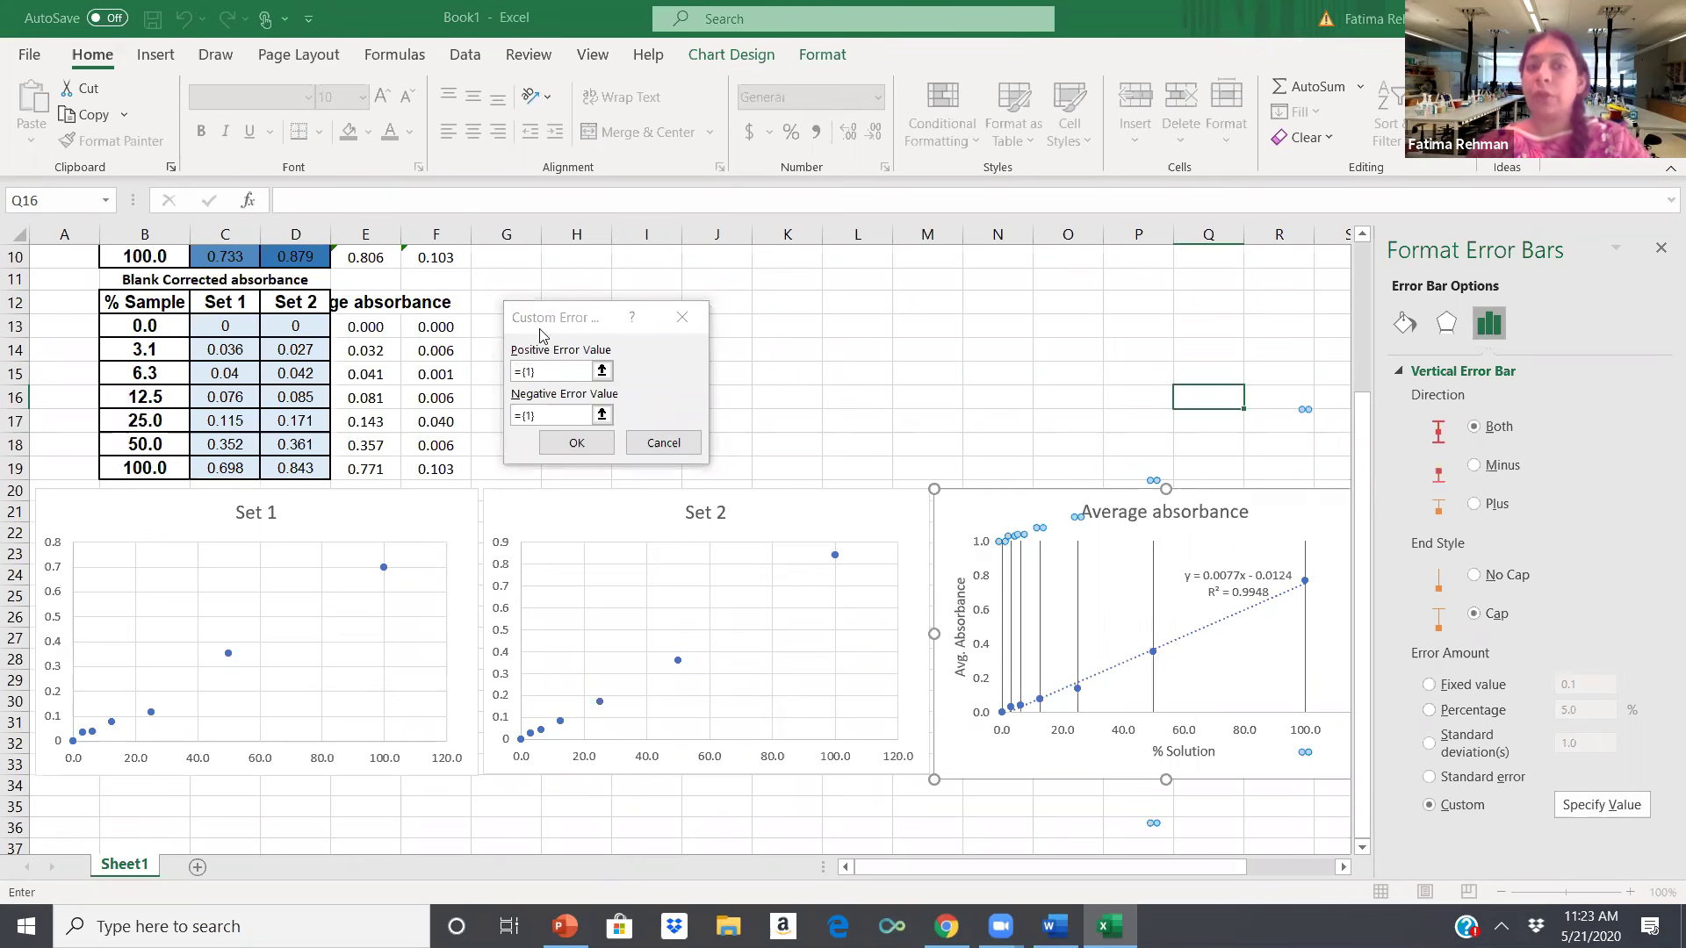
{"action": "left_click", "coordinate": [597, 314]}
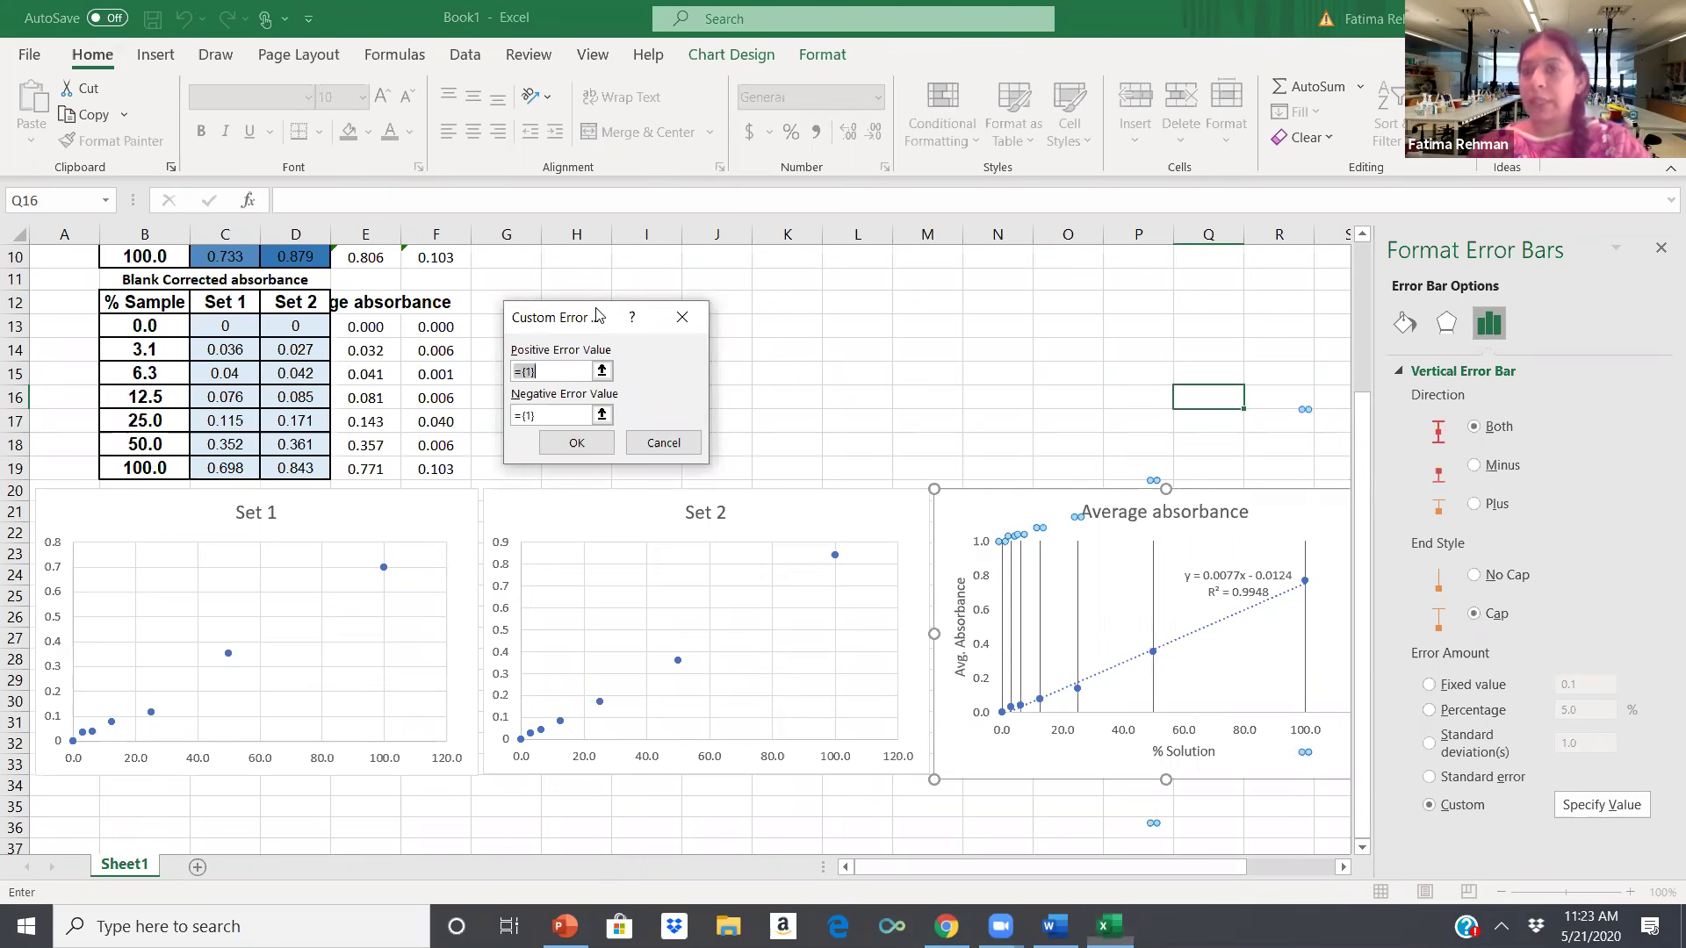
{"action": "left_click_drag", "start_coordinate": [597, 314], "coordinate": [854, 323]}
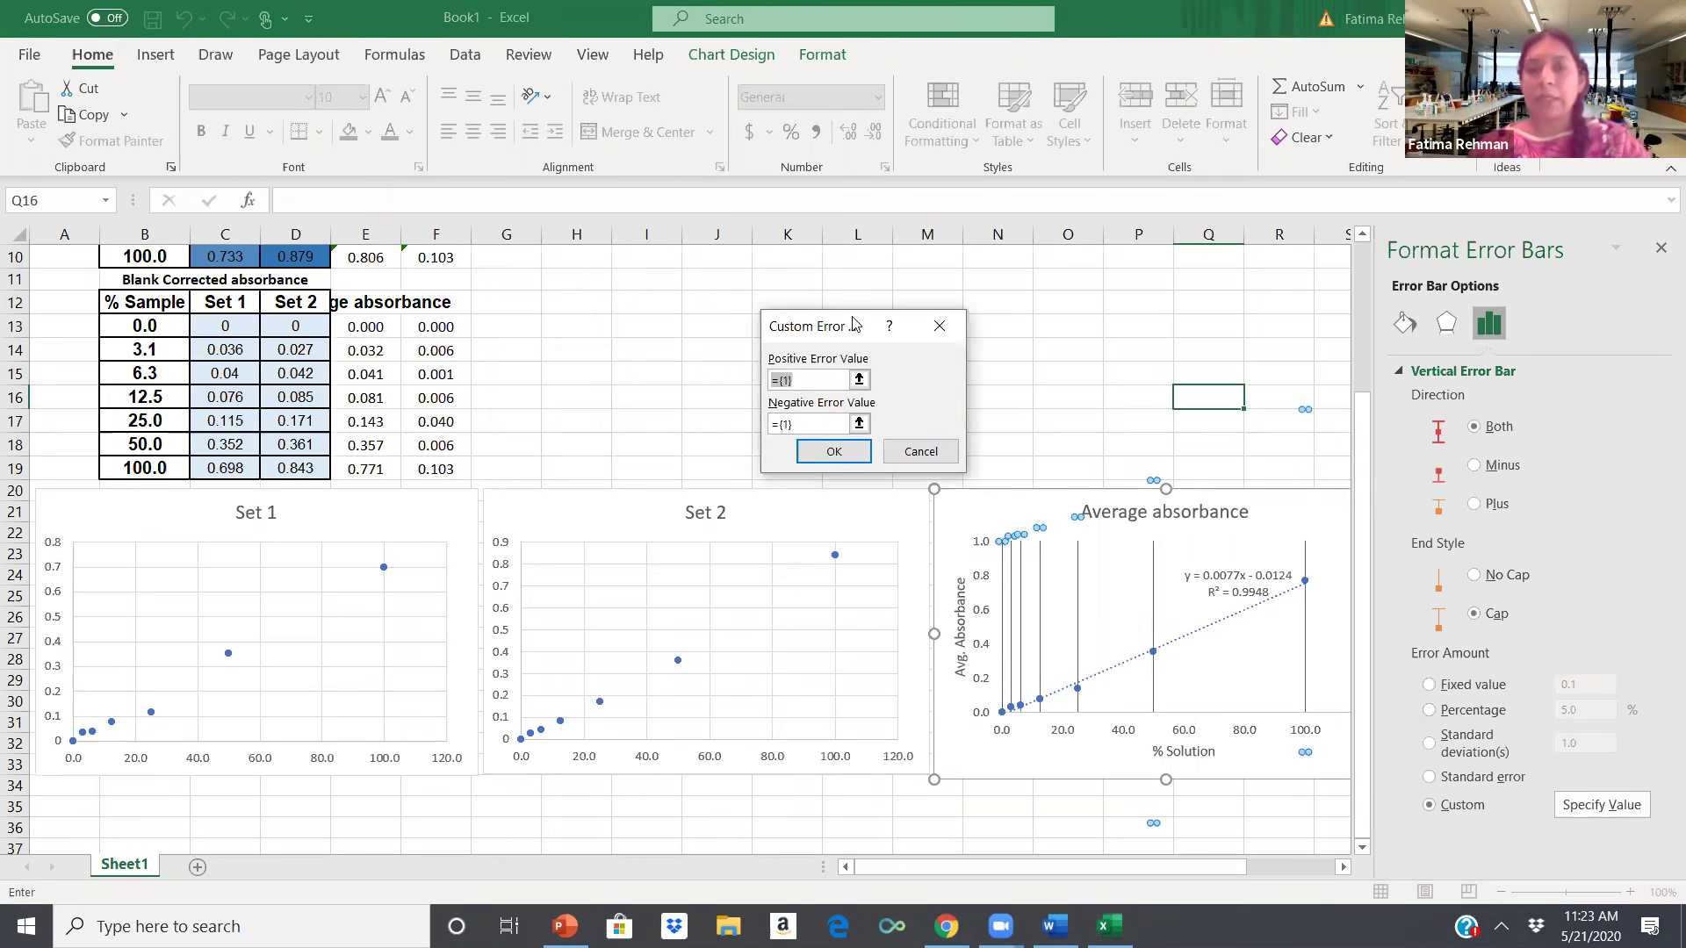
{"action": "left_click", "coordinate": [858, 380]}
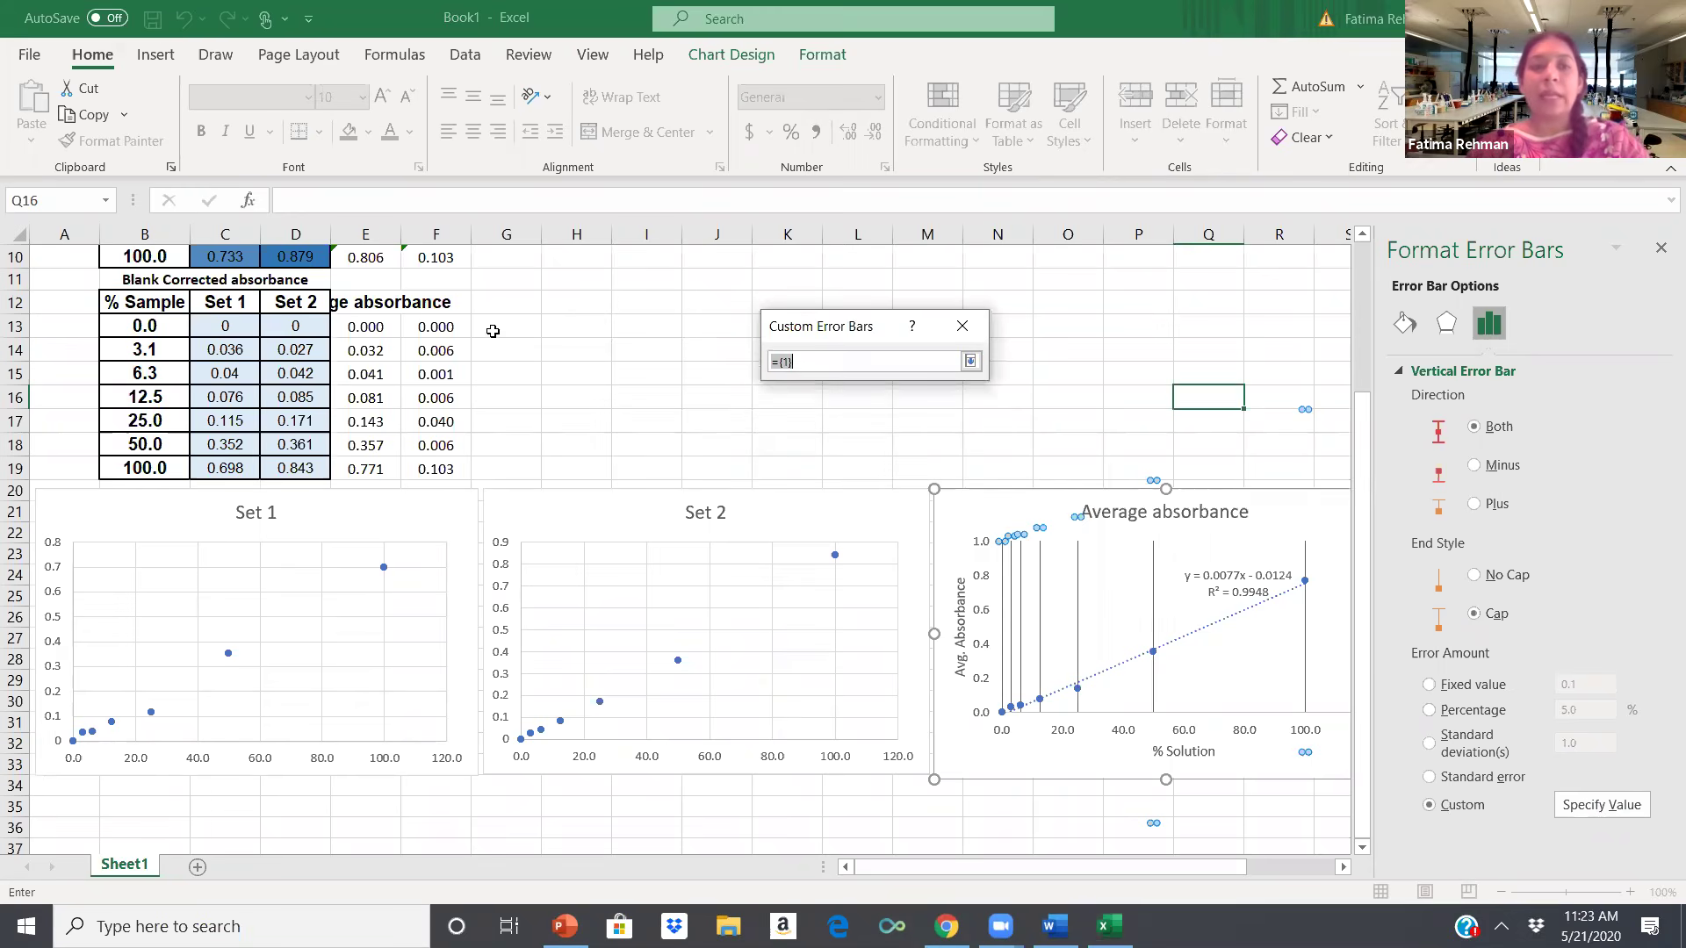
{"action": "left_click_drag", "start_coordinate": [426, 324], "coordinate": [433, 474]}
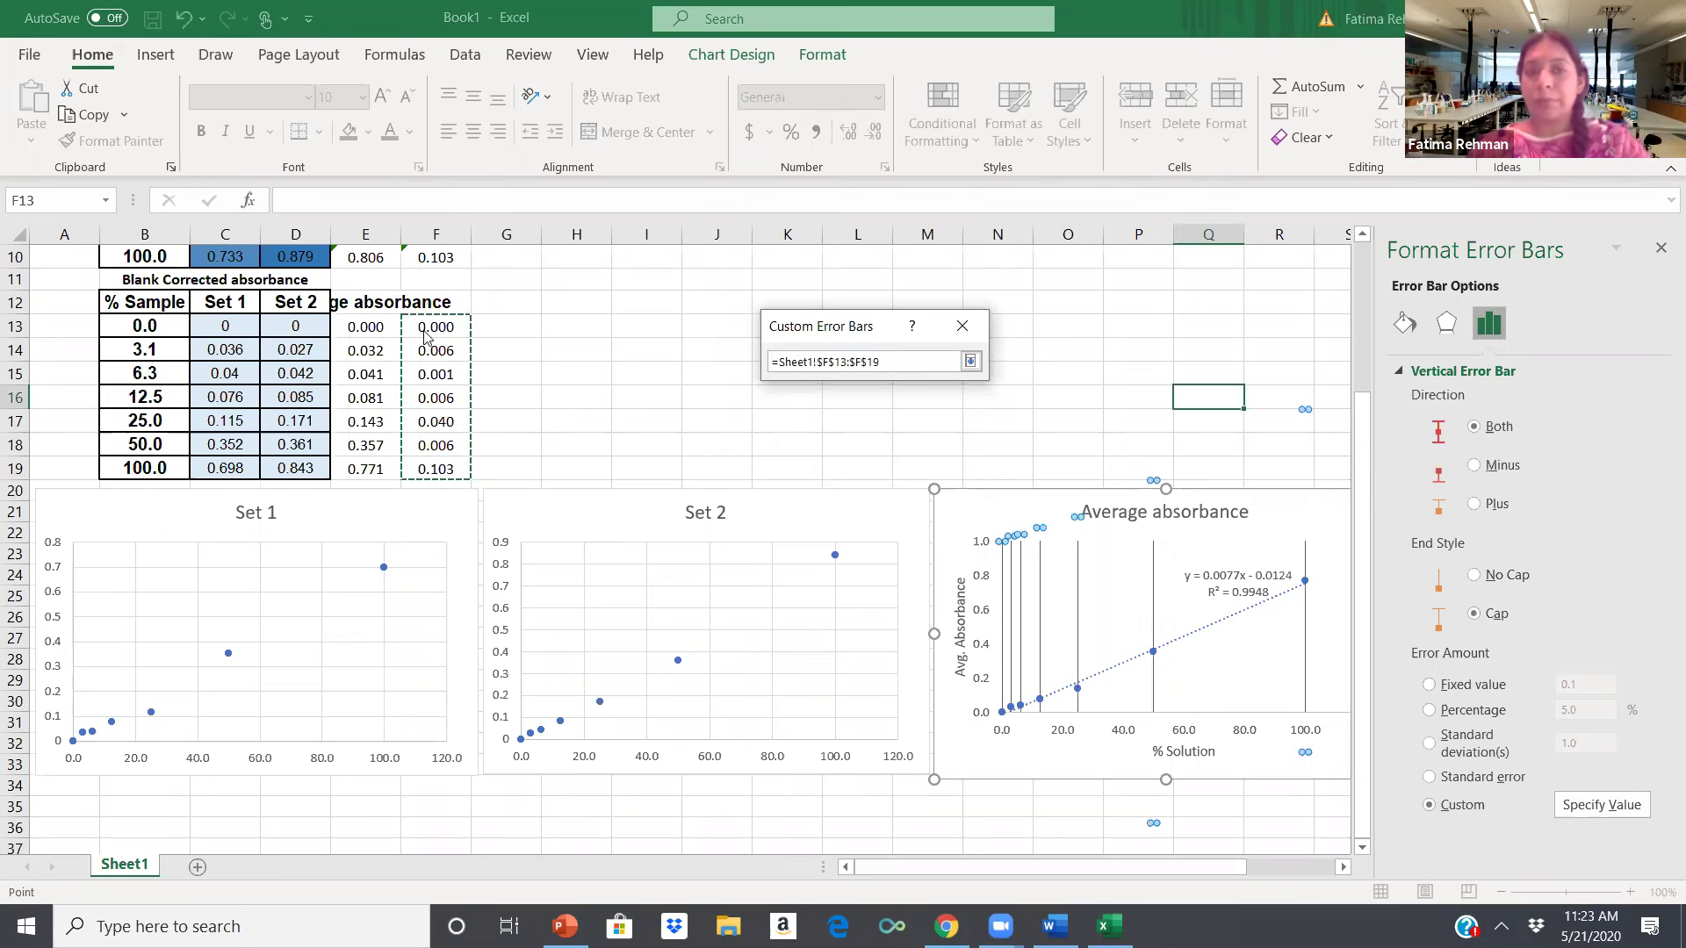
{"action": "left_click", "coordinate": [970, 363]}
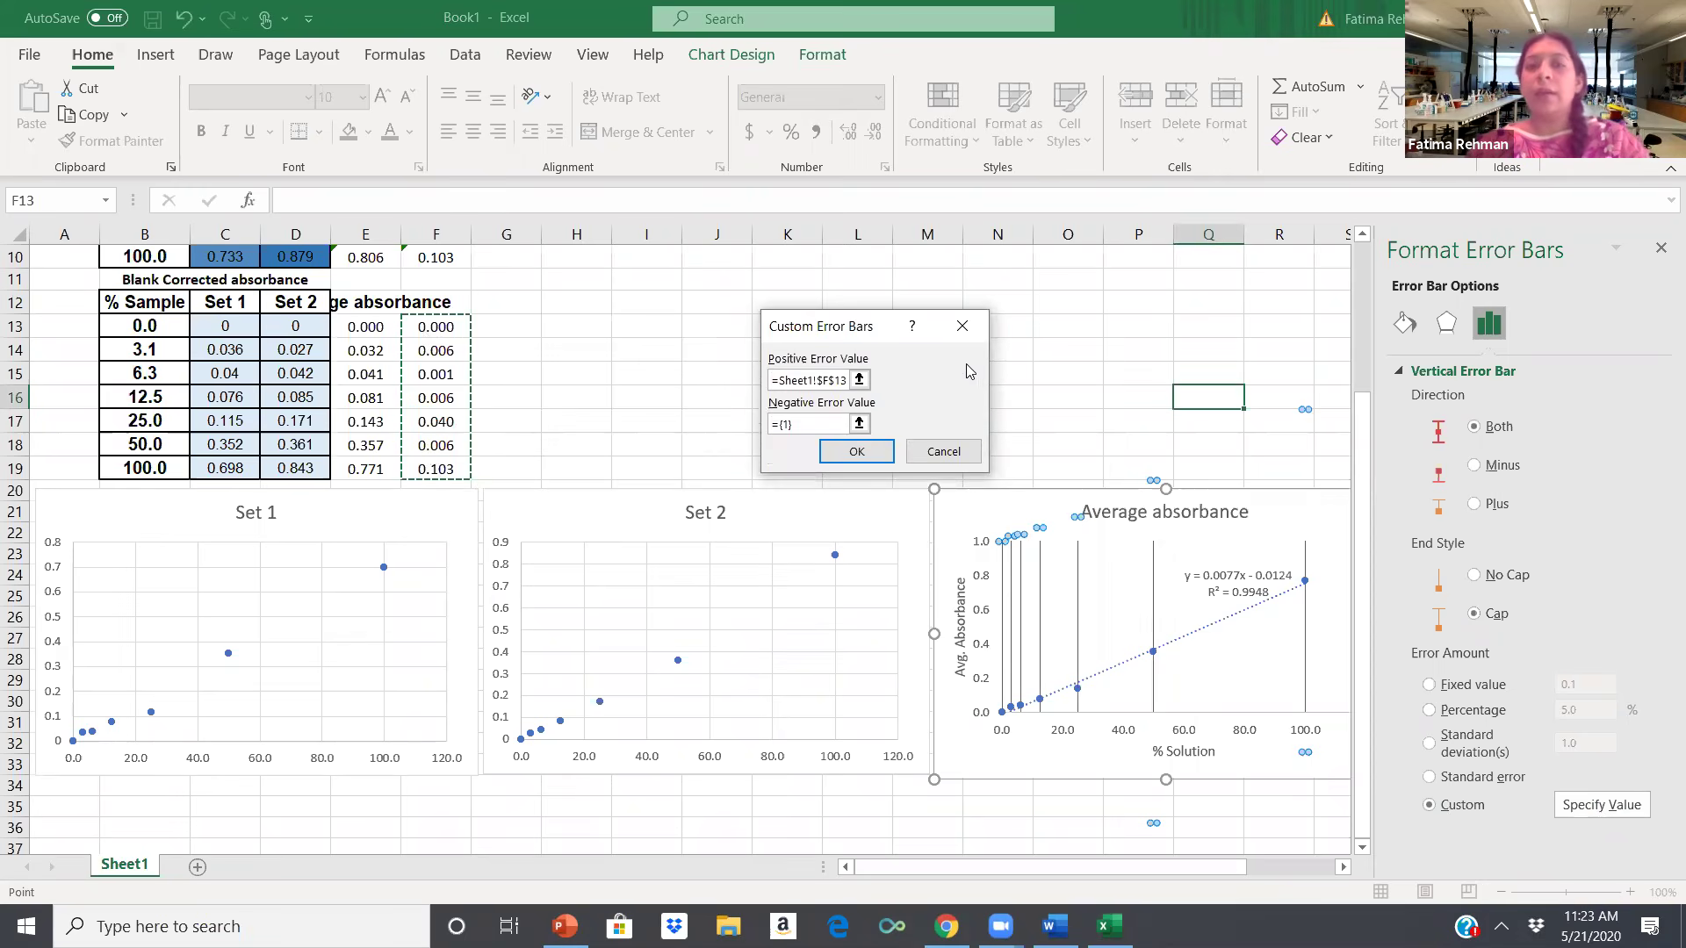
Use cells F13:F19 as the negative error value and apply the custom error bars.
{"action": "left_click", "coordinate": [859, 424]}
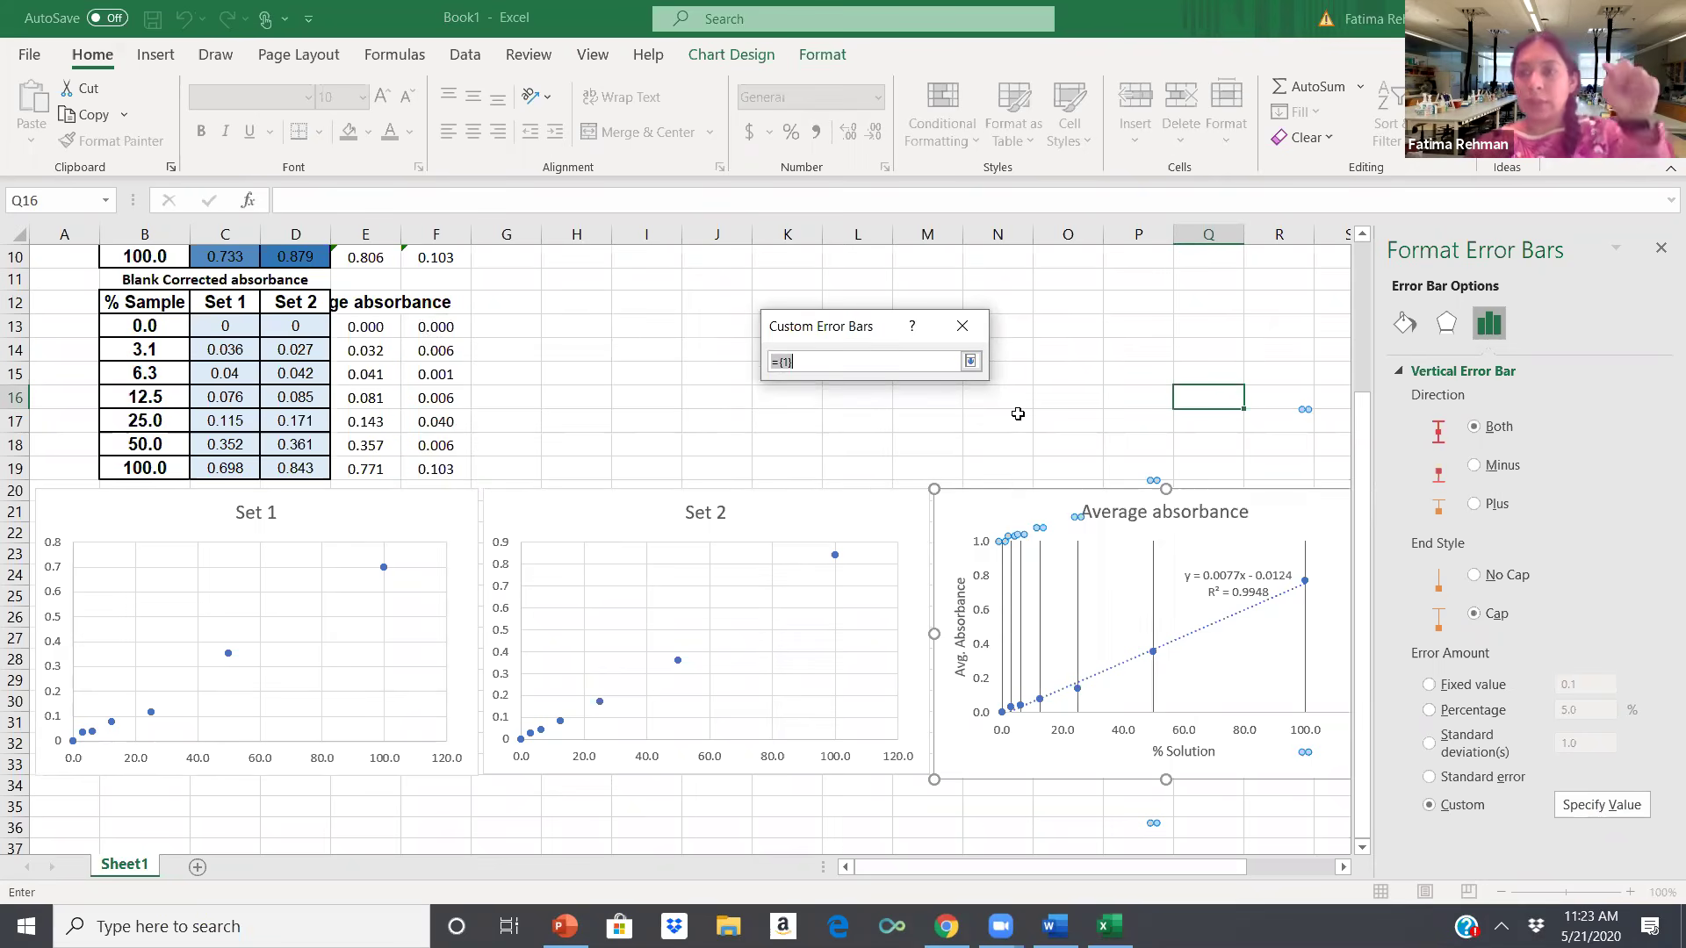
{"action": "left_click_drag", "start_coordinate": [436, 327], "coordinate": [440, 469]}
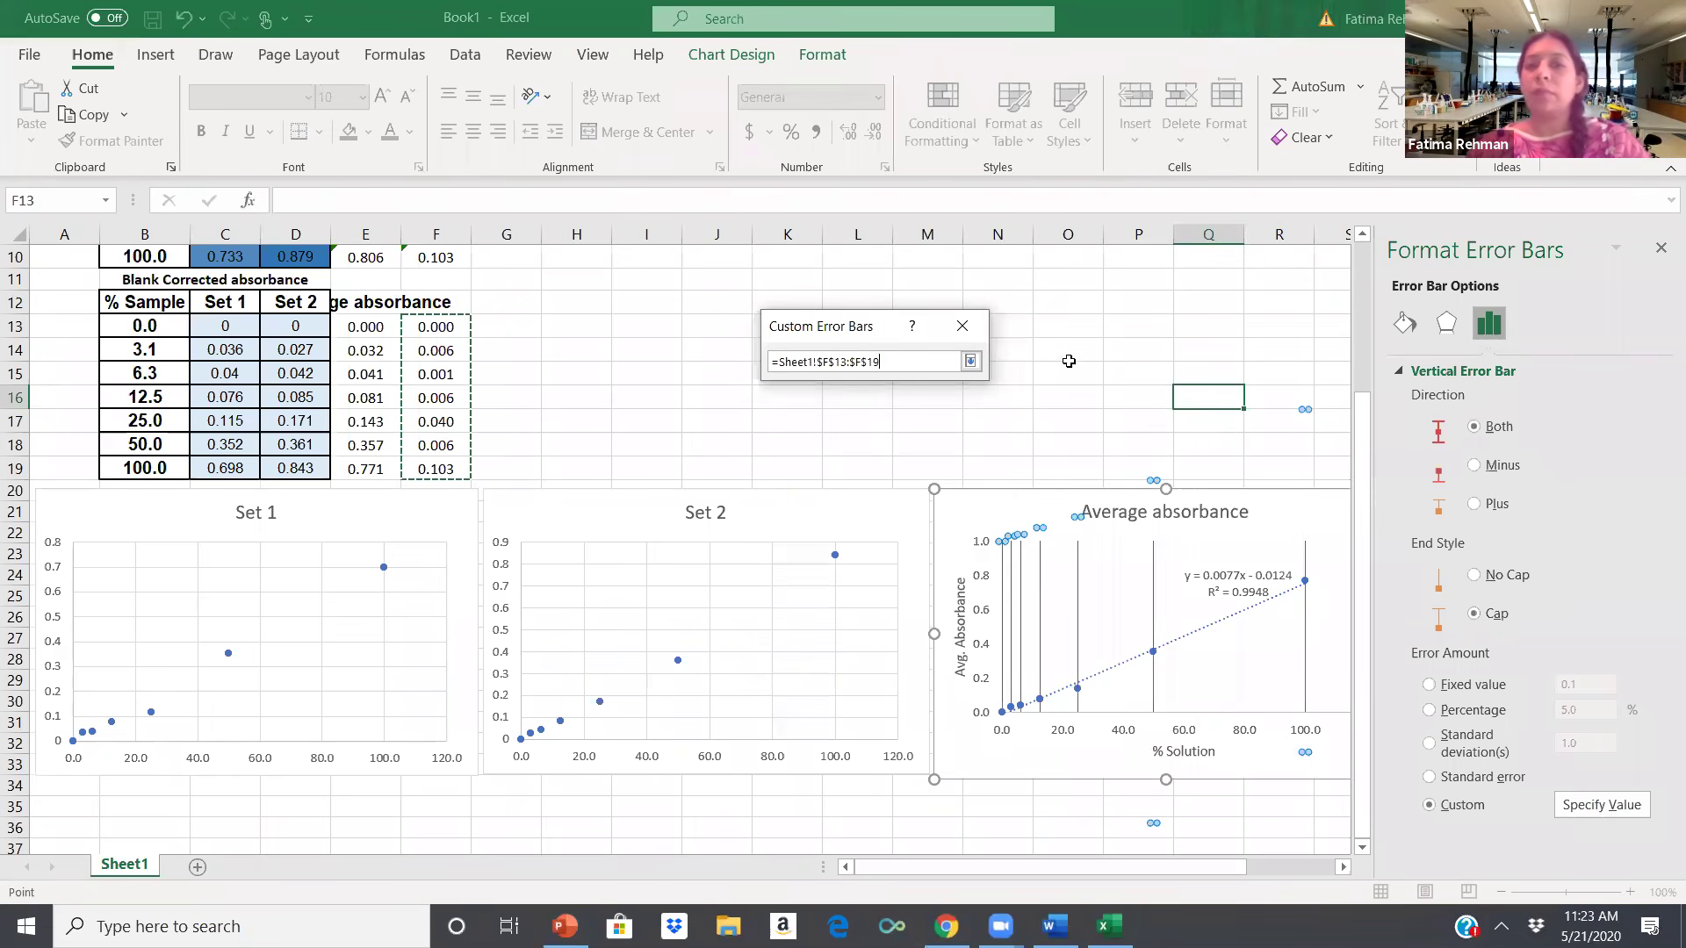
{"action": "left_click", "coordinate": [971, 364]}
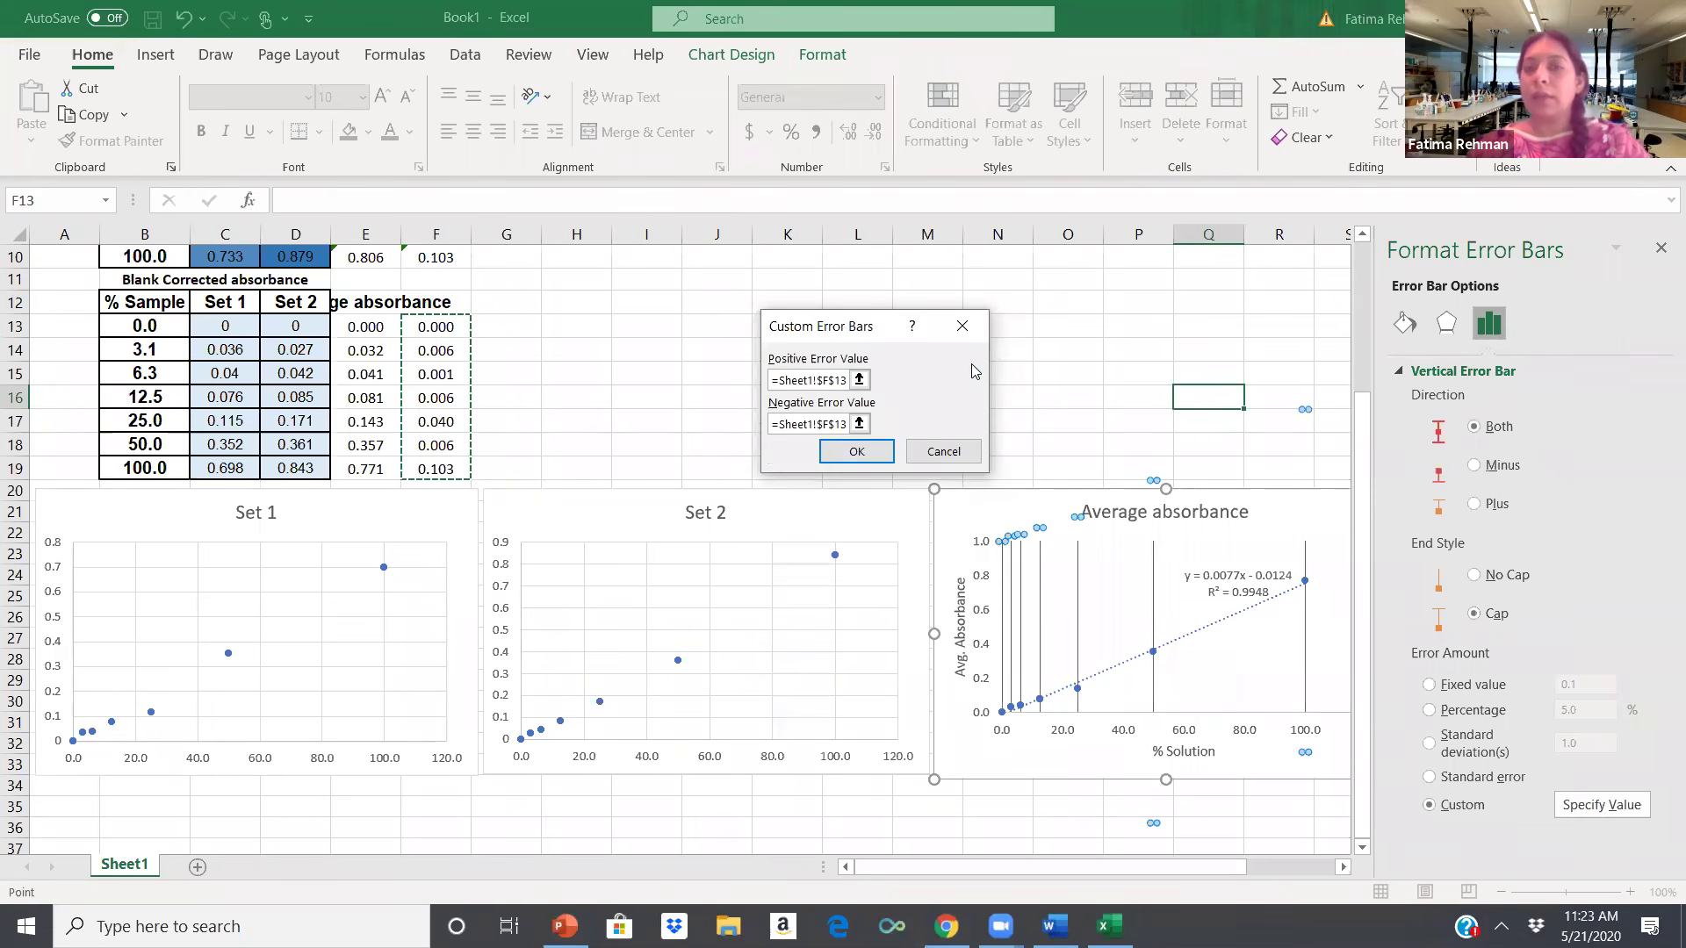
{"action": "left_click", "coordinate": [856, 452]}
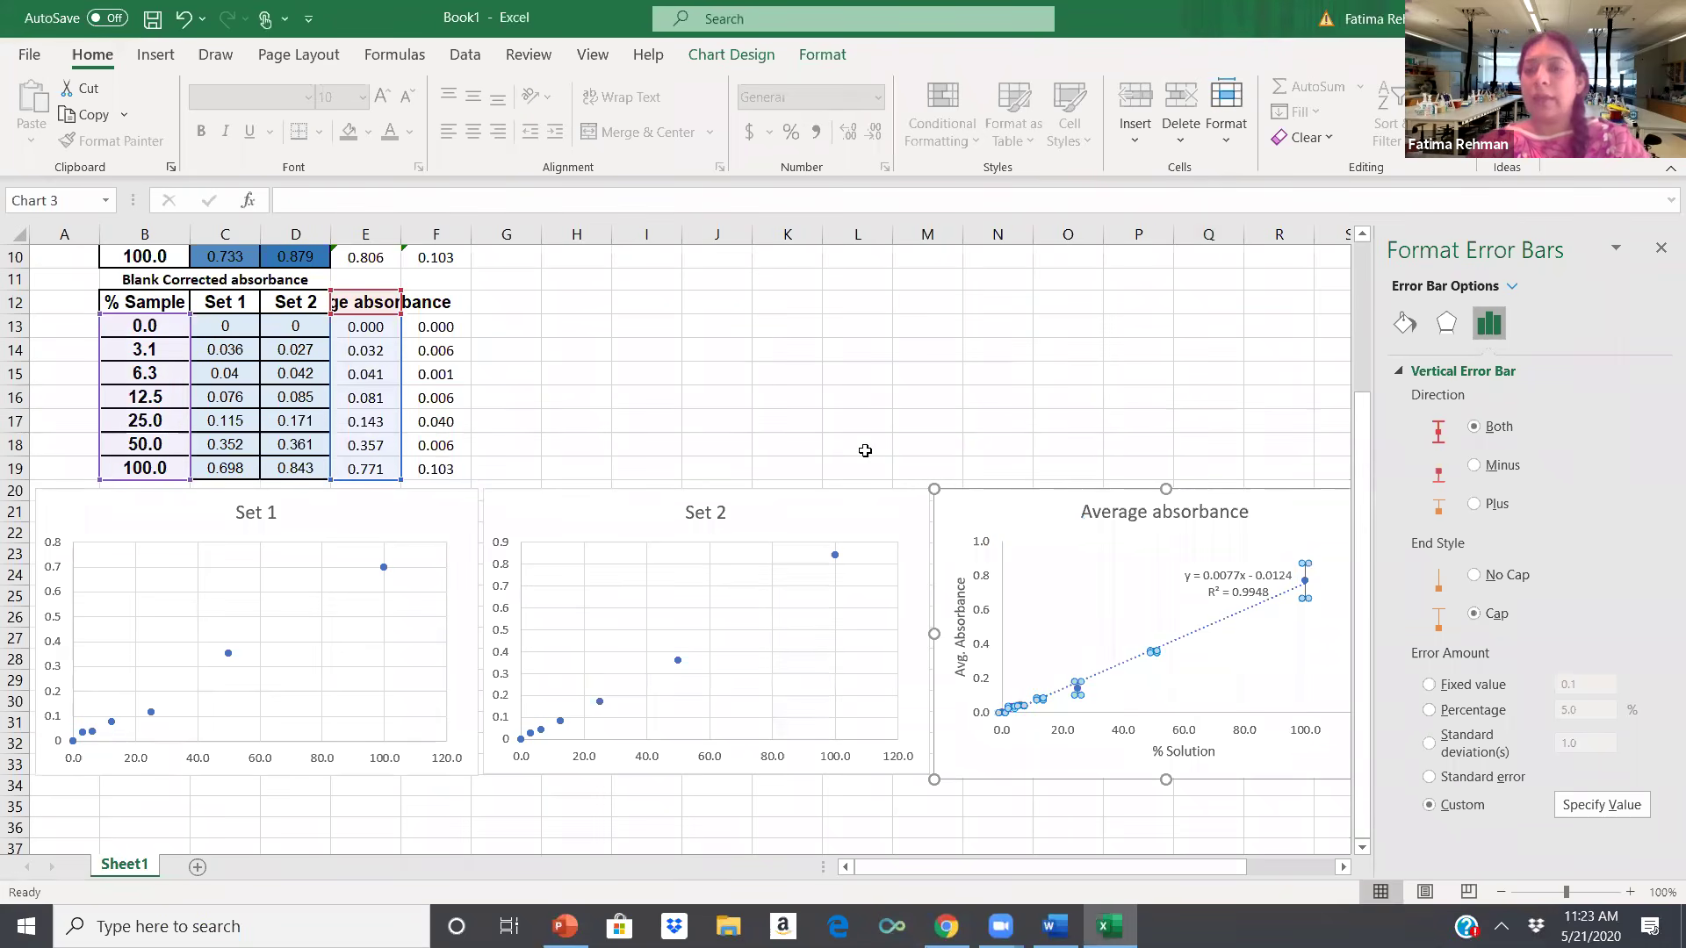
{"action": "left_click", "coordinate": [926, 382]}
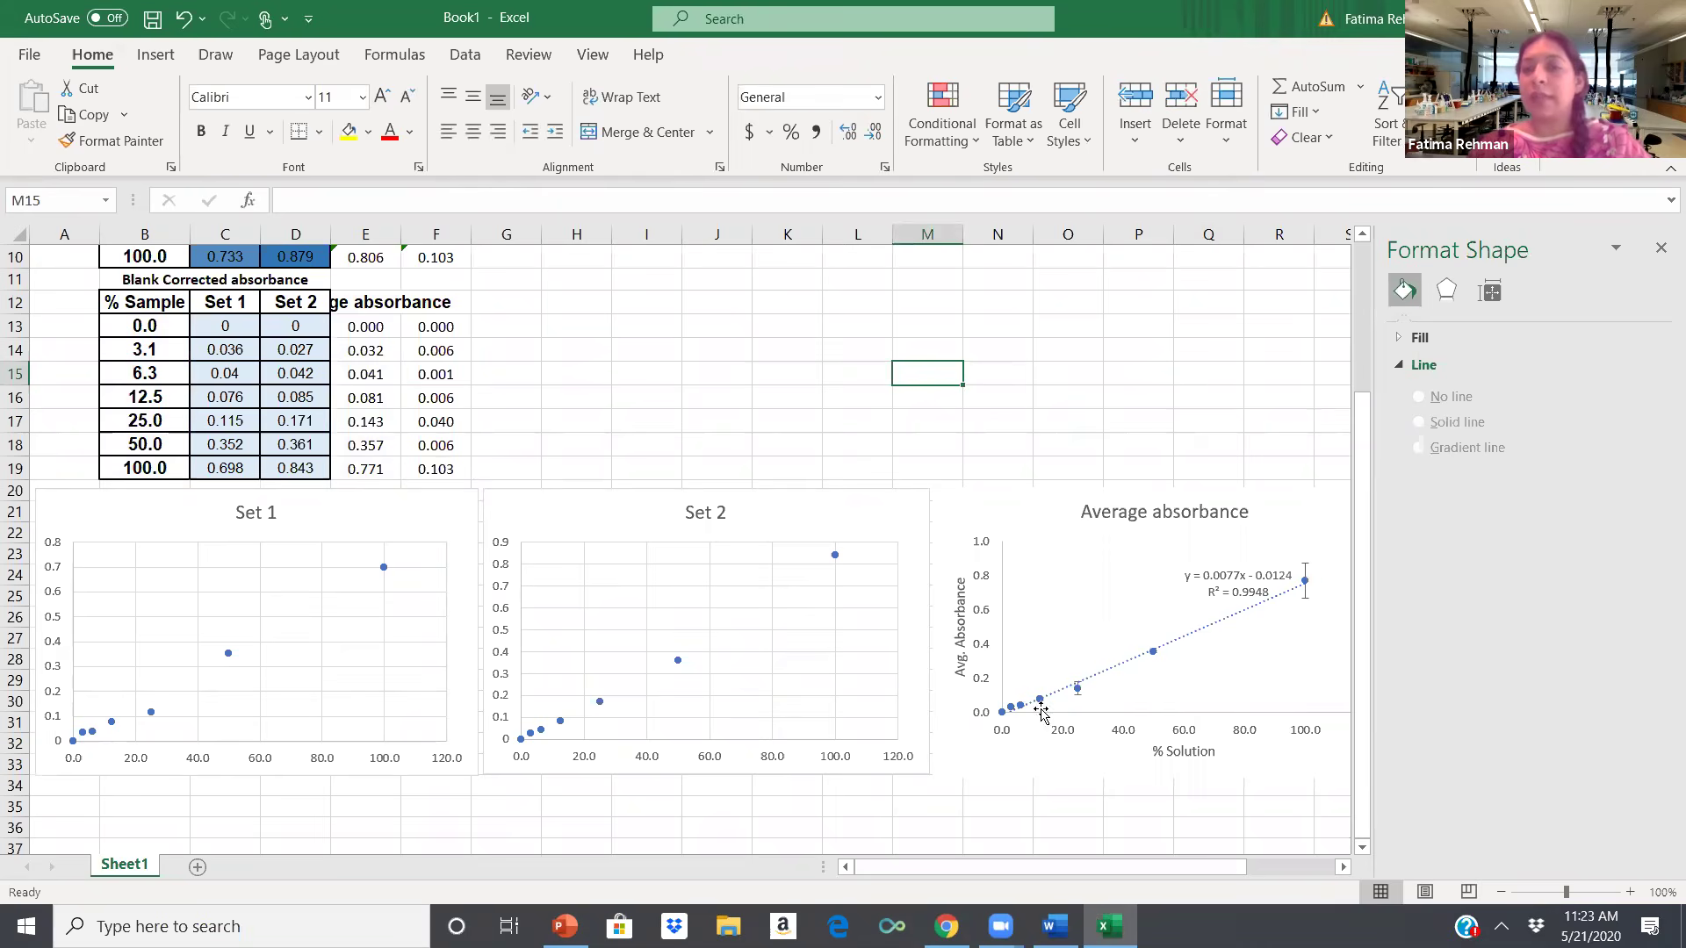
{"action": "left_click", "coordinate": [1660, 247]}
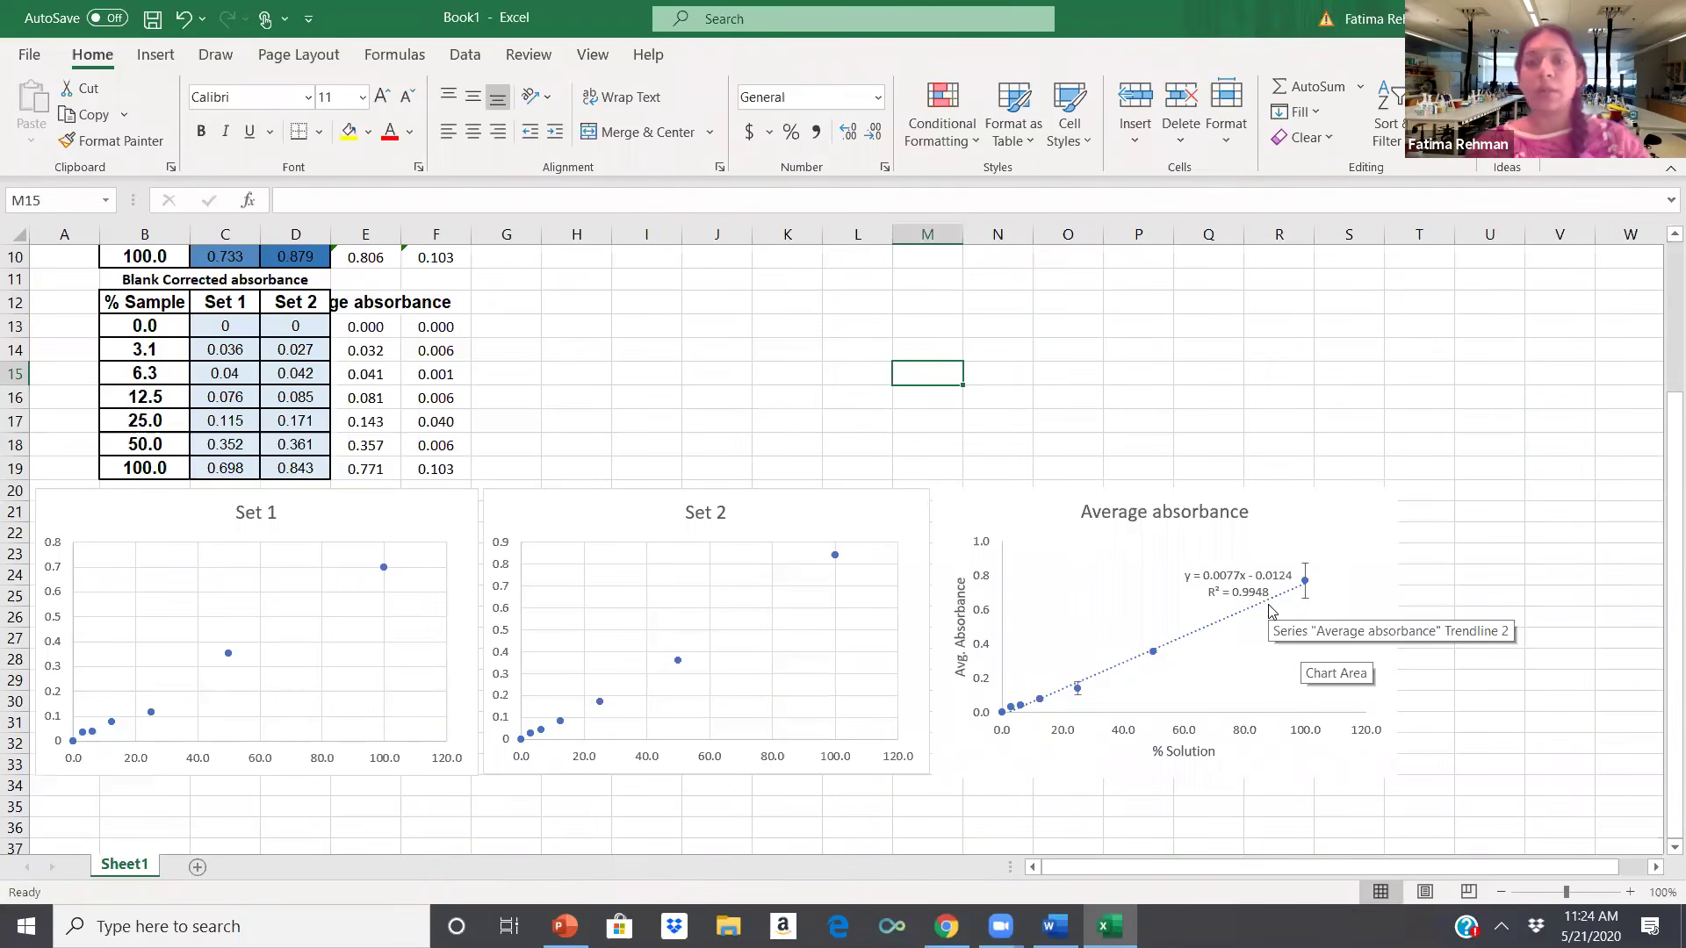
Insert a text box below the Average absorbance chart containing "Write your conclusions and answer here.".
{"action": "left_click", "coordinate": [154, 58]}
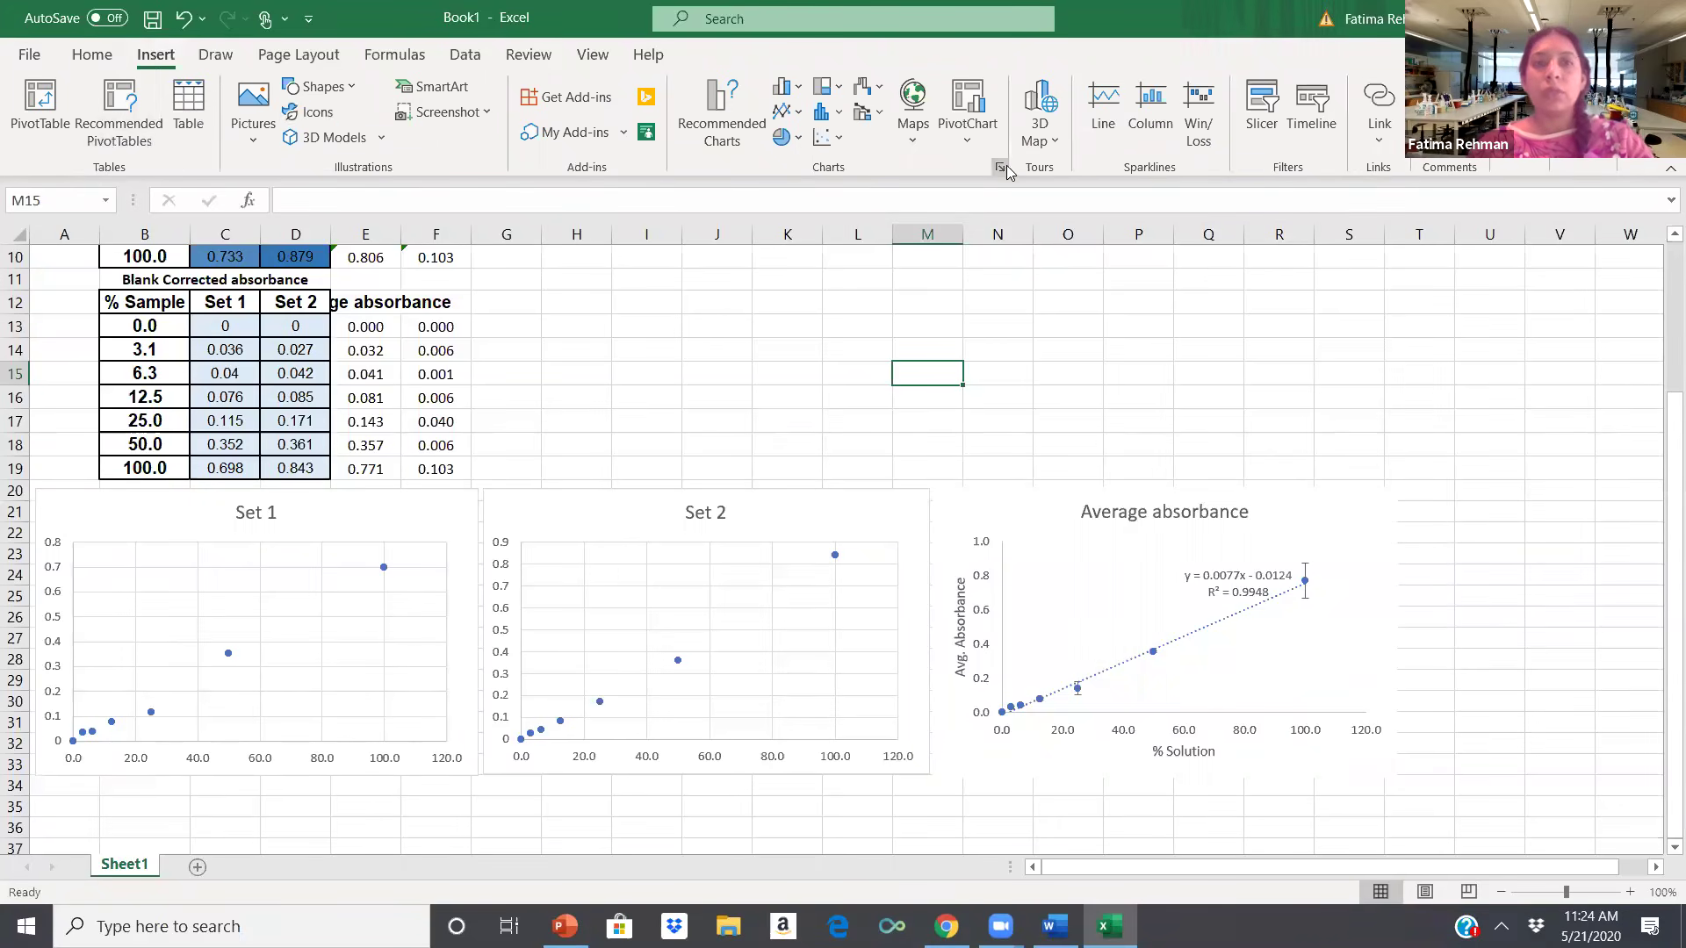
{"action": "left_click", "coordinate": [355, 93]}
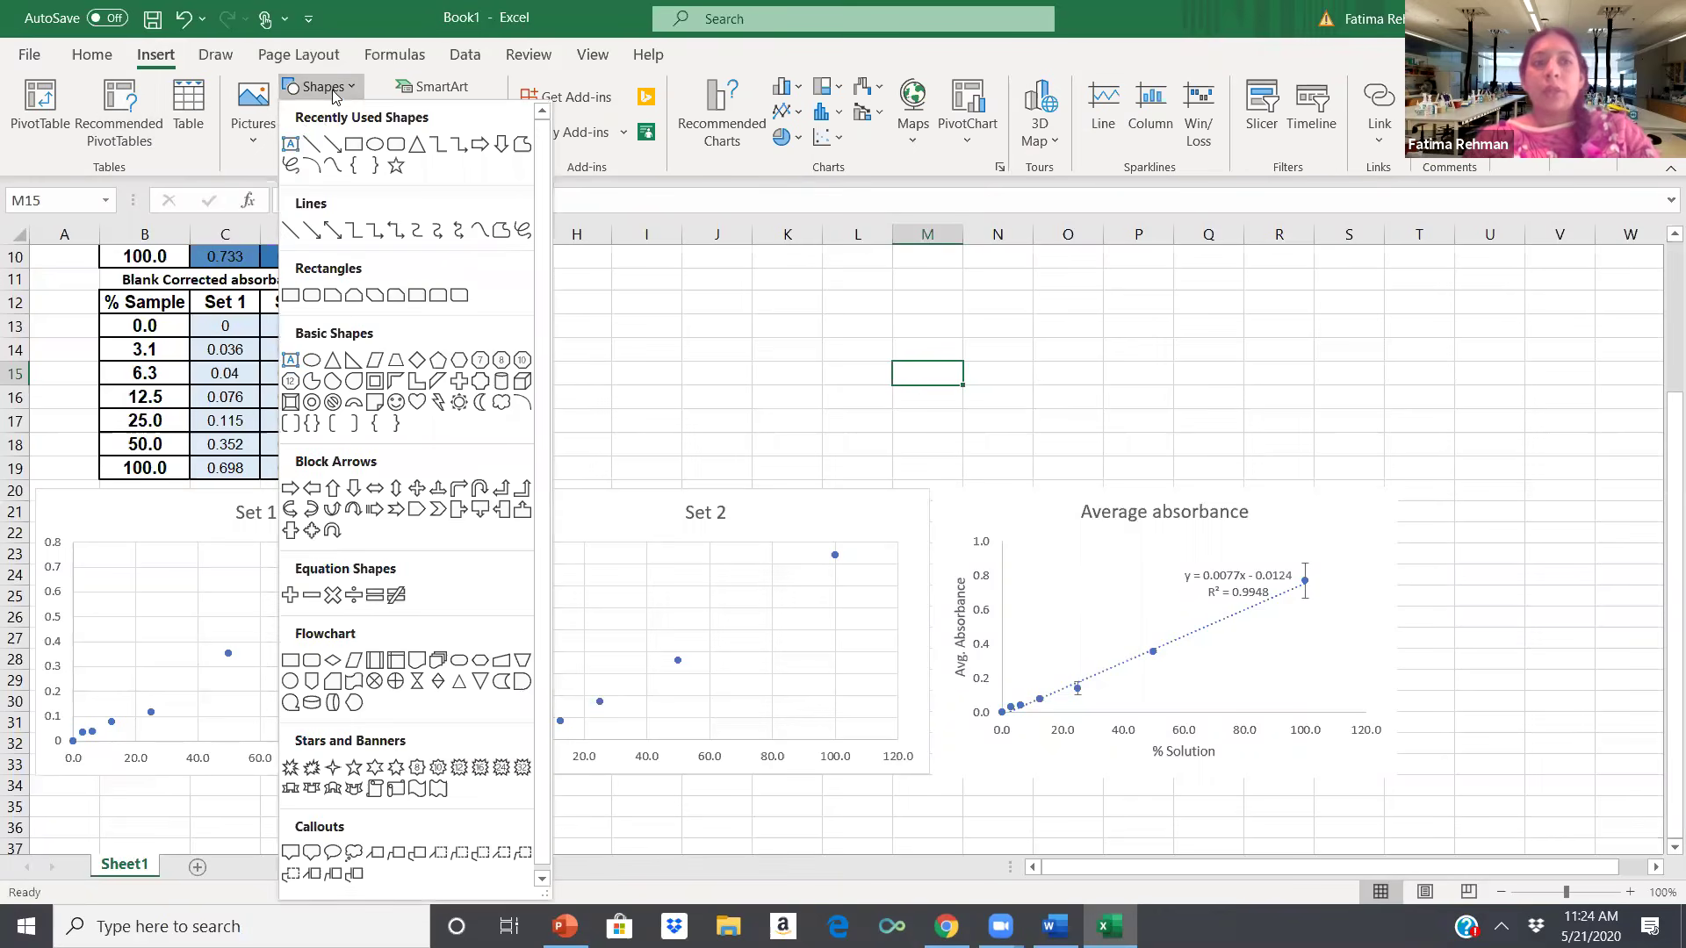
{"action": "left_click", "coordinate": [291, 146]}
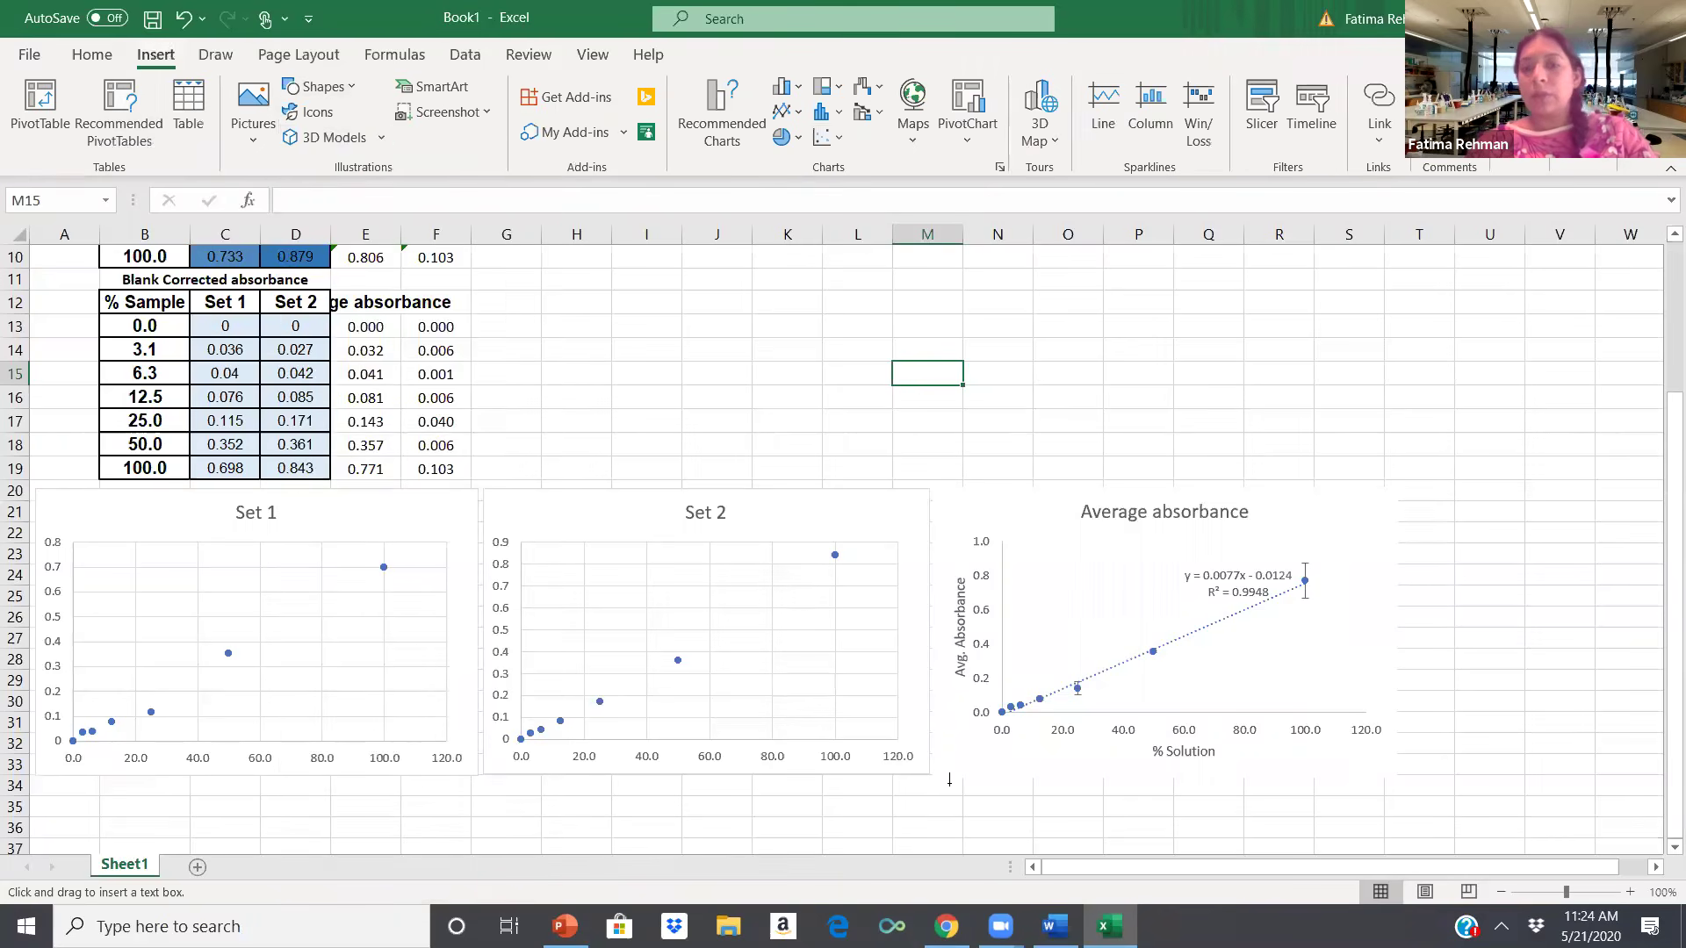
{"action": "left_click", "coordinate": [959, 808]}
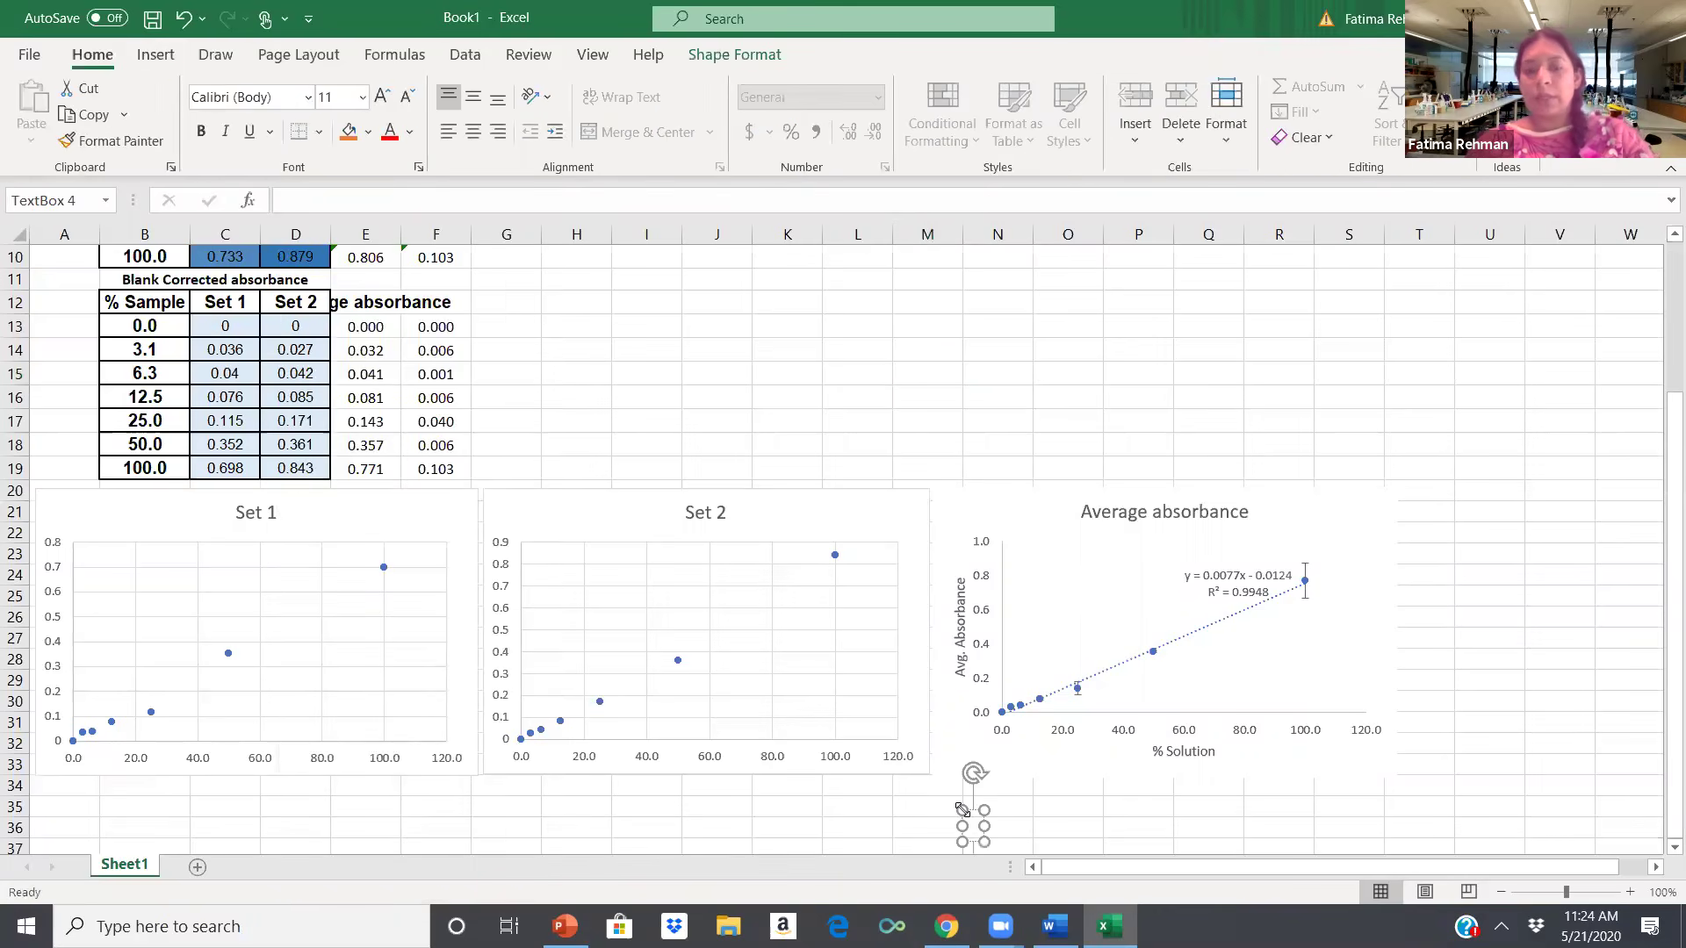
{"action": "type", "text": "Write"}
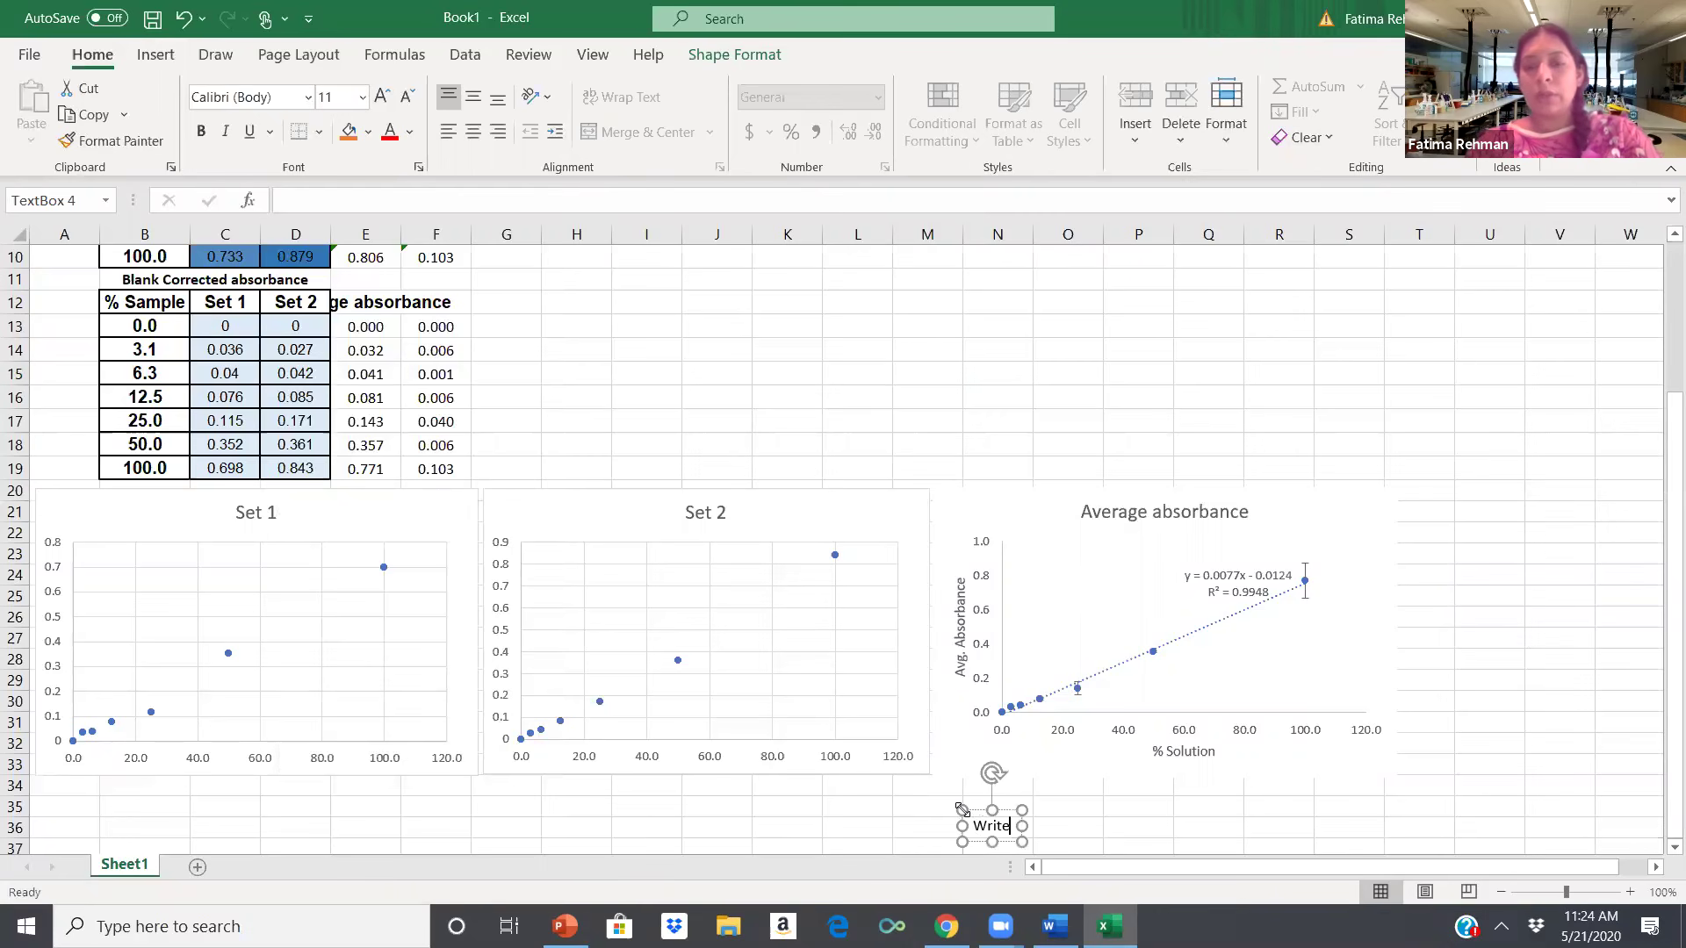
{"action": "type", "text": " your conclusio"}
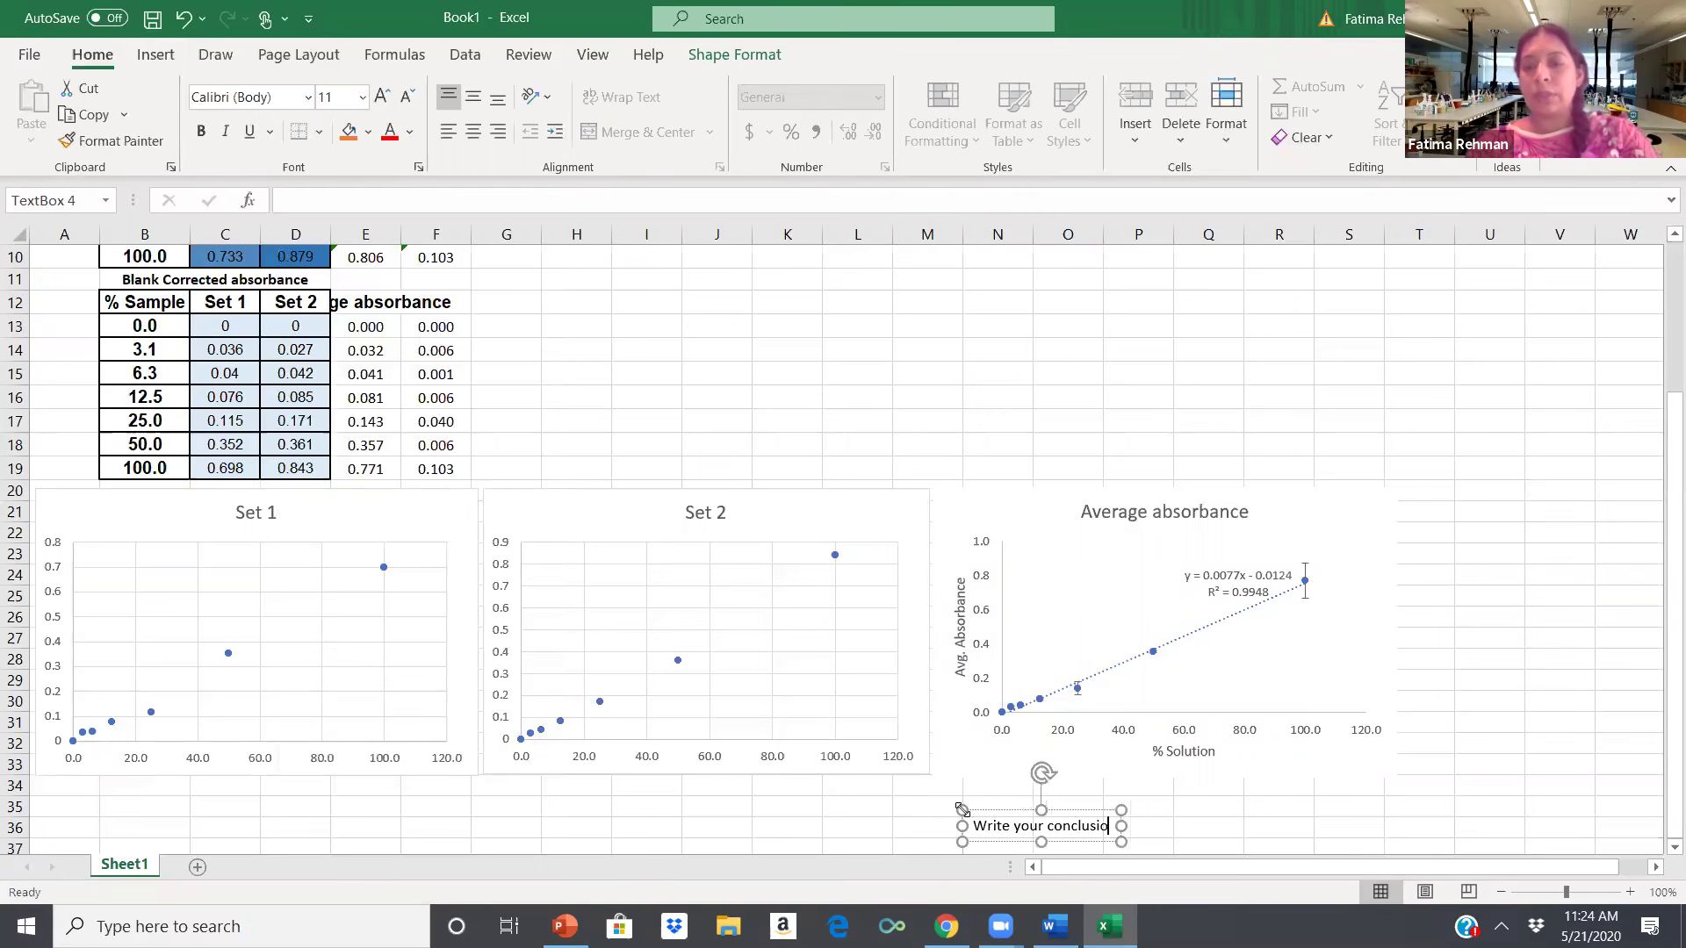
{"action": "type", "text": "ns and answer here."}
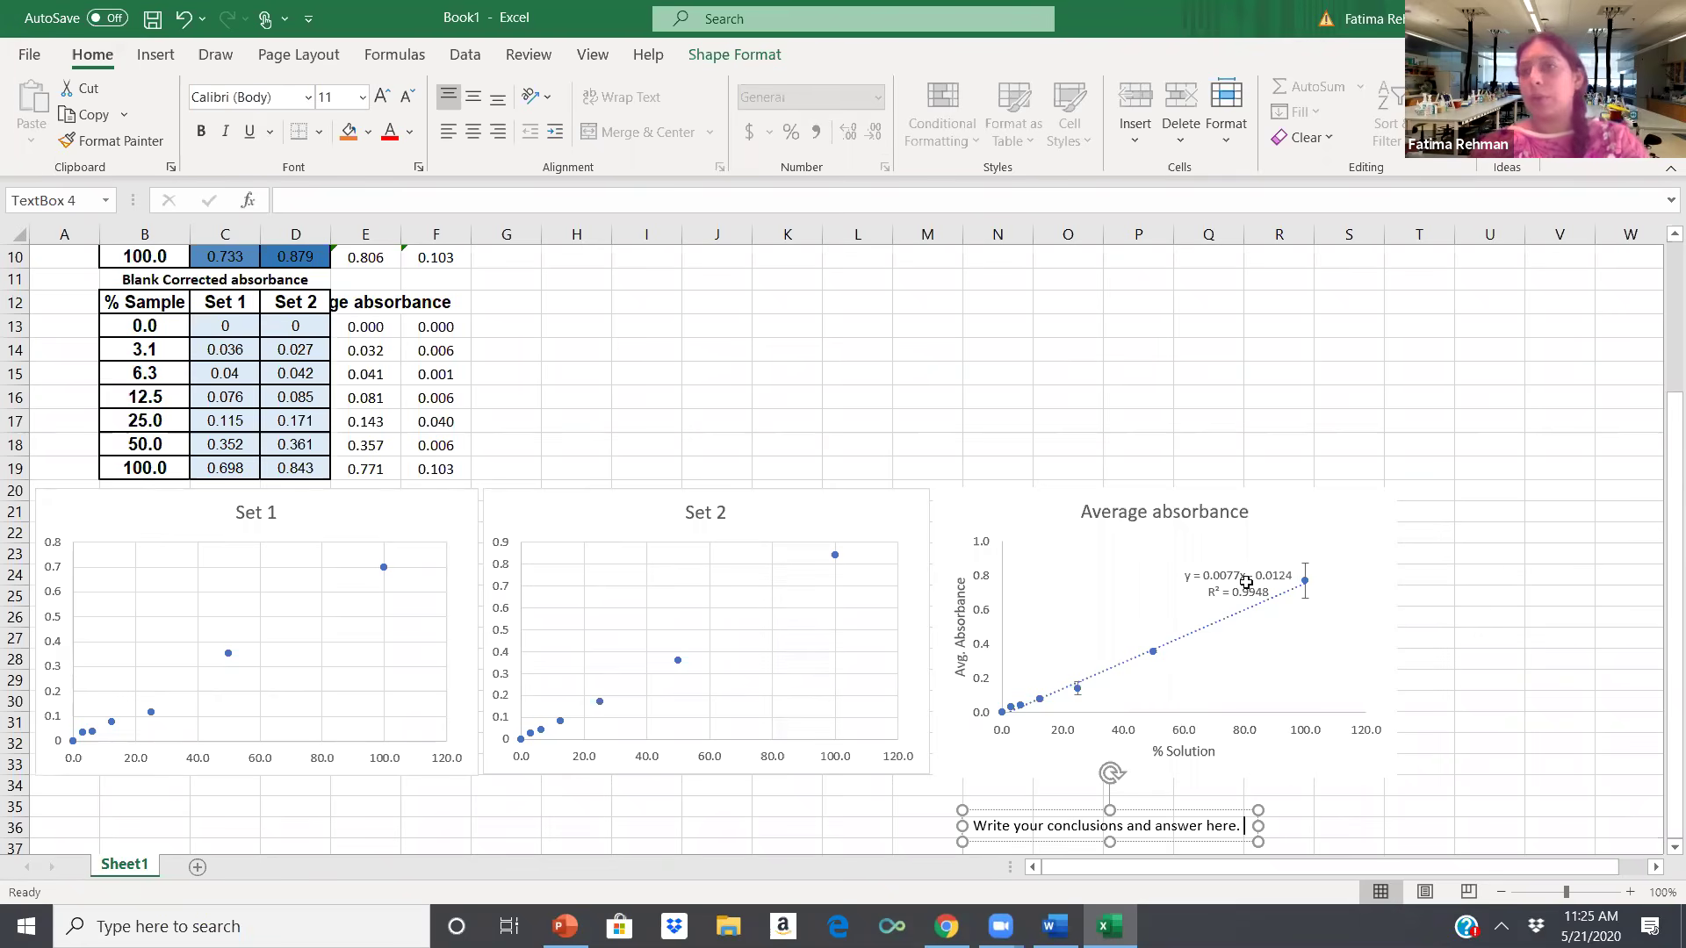
Switch to the Standard Curve Graphing Assignment document in Word to review its general instructions.
{"action": "key", "text": "alt+Tab"}
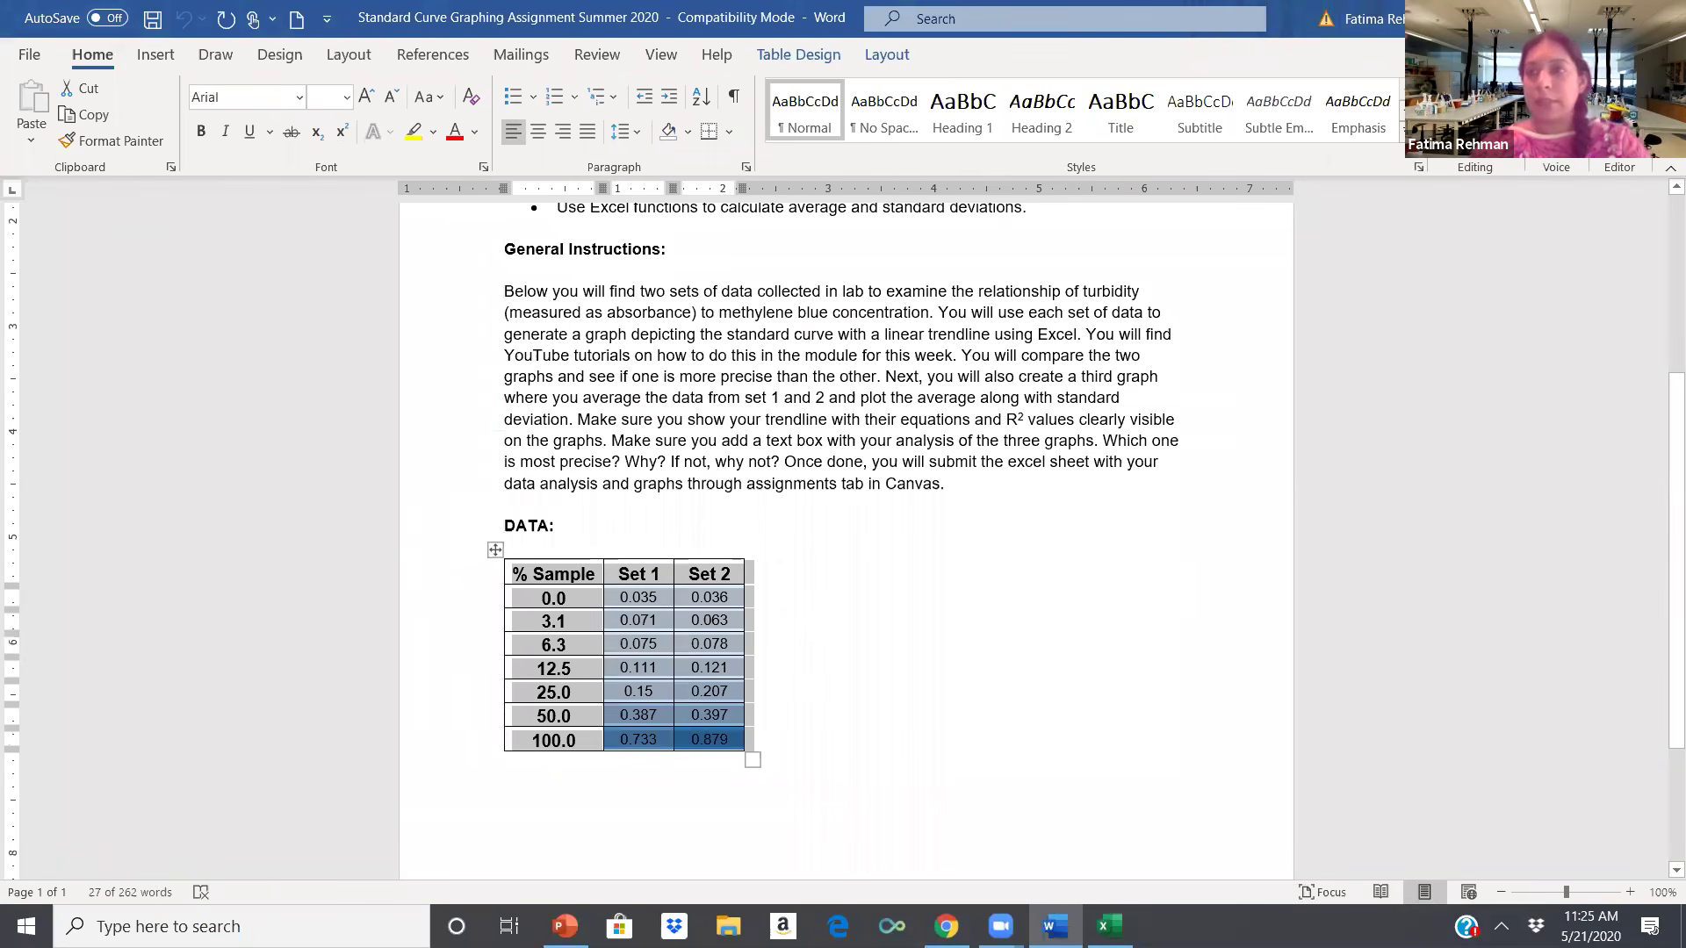